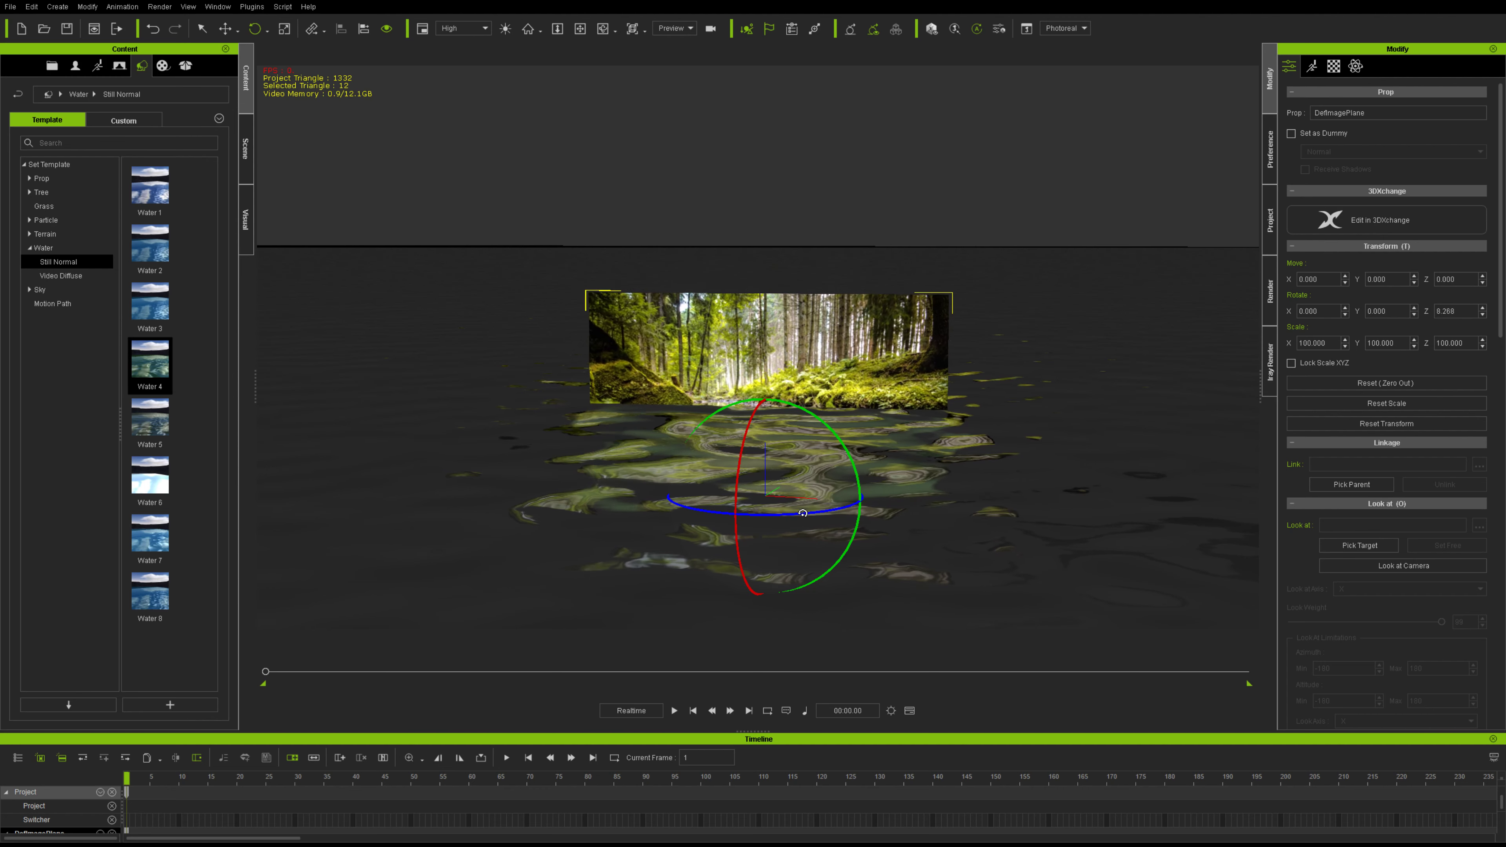
# Scale the forest image plane uniformly to about 282 and lower it until the far stream bank meets the water surface.
pyautogui.click(284, 29)
pyautogui.moveTo(764, 492); pyautogui.dragTo(844, 375)
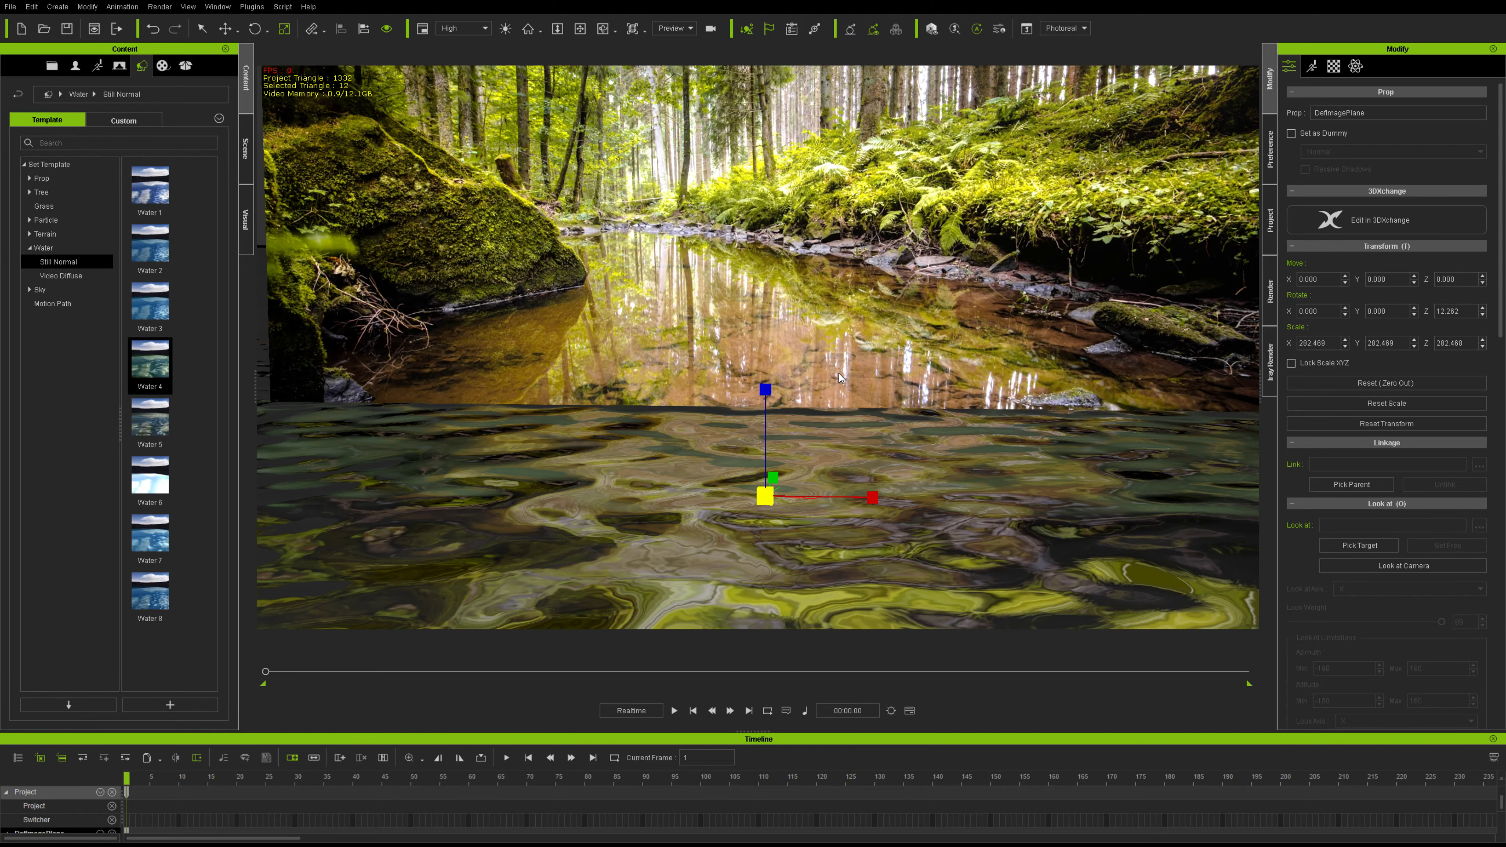
pyautogui.click(226, 28)
pyautogui.moveTo(783, 398); pyautogui.dragTo(748, 562)
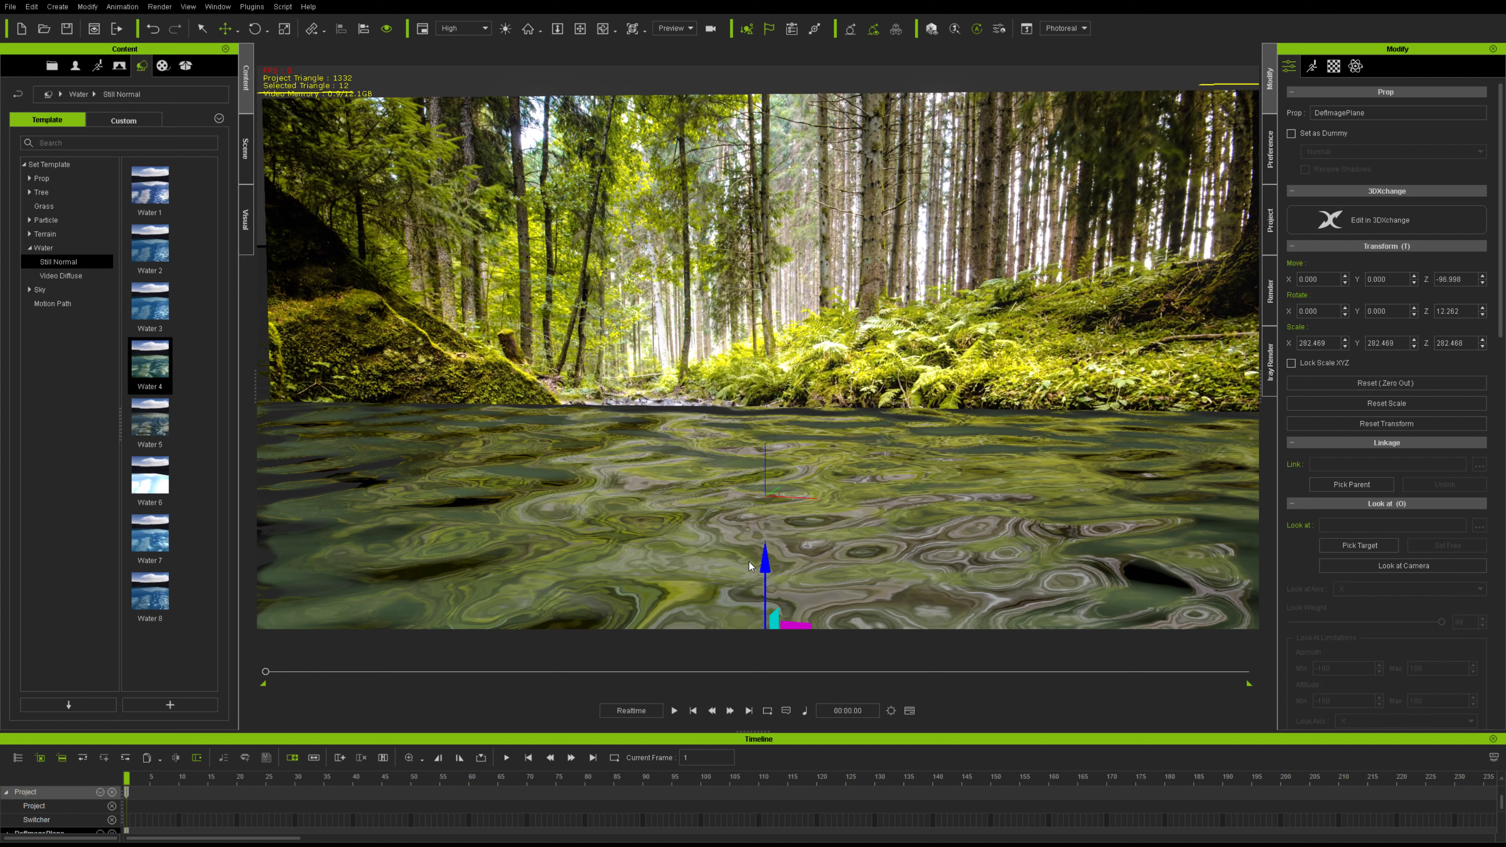
# Select the Water object in the scene and set its wave strength to 10 and wave size to 20.
pyautogui.click(245, 149)
pyautogui.click(72, 172)
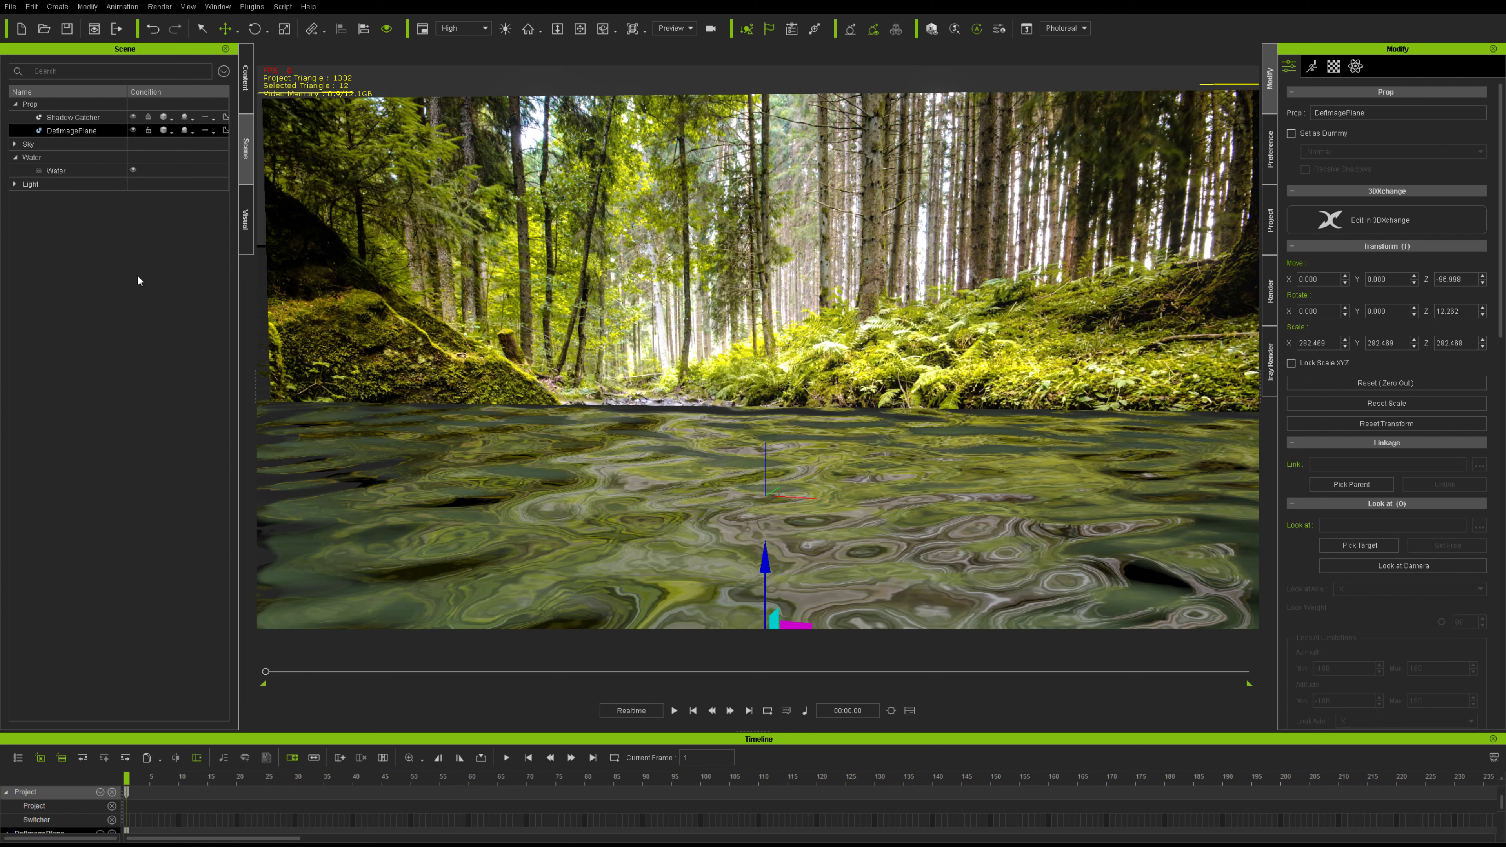
pyautogui.click(55, 171)
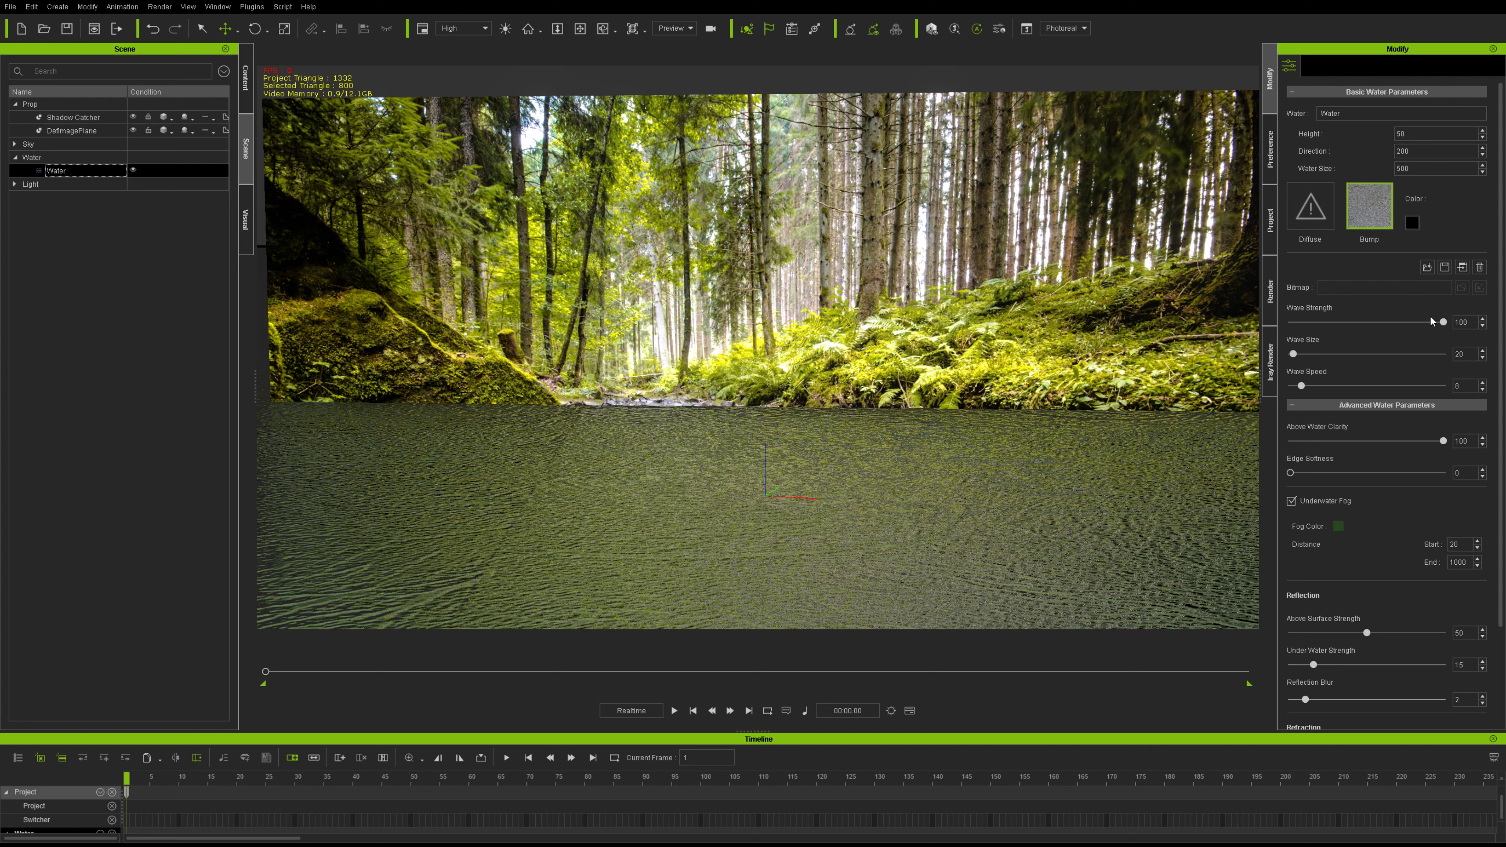
pyautogui.moveTo(1443, 322); pyautogui.dragTo(1288, 327)
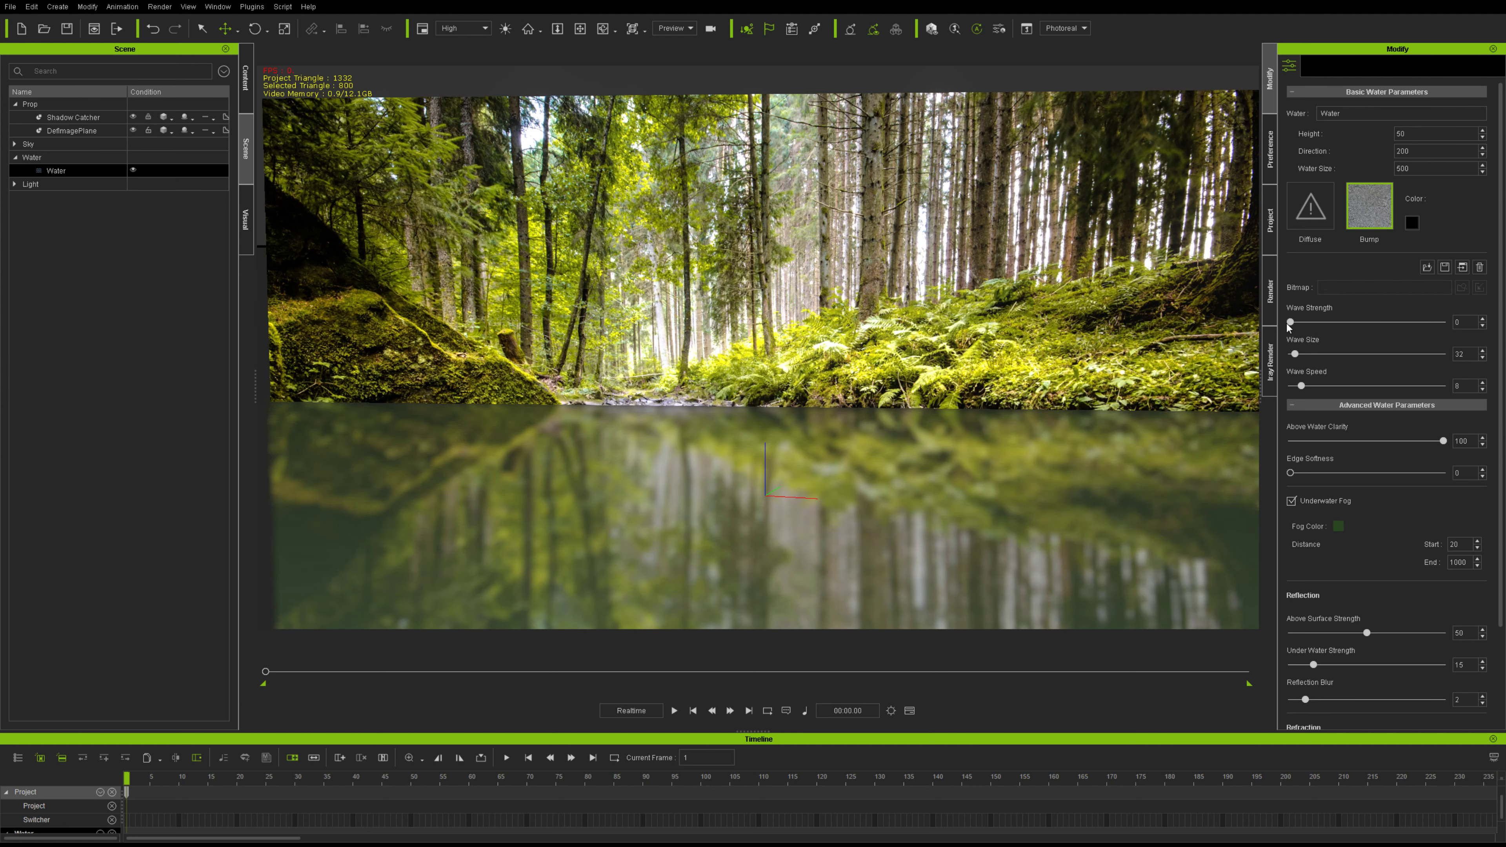
pyautogui.moveTo(1294, 354); pyautogui.dragTo(1283, 358)
pyautogui.moveTo(1290, 322); pyautogui.dragTo(1295, 356)
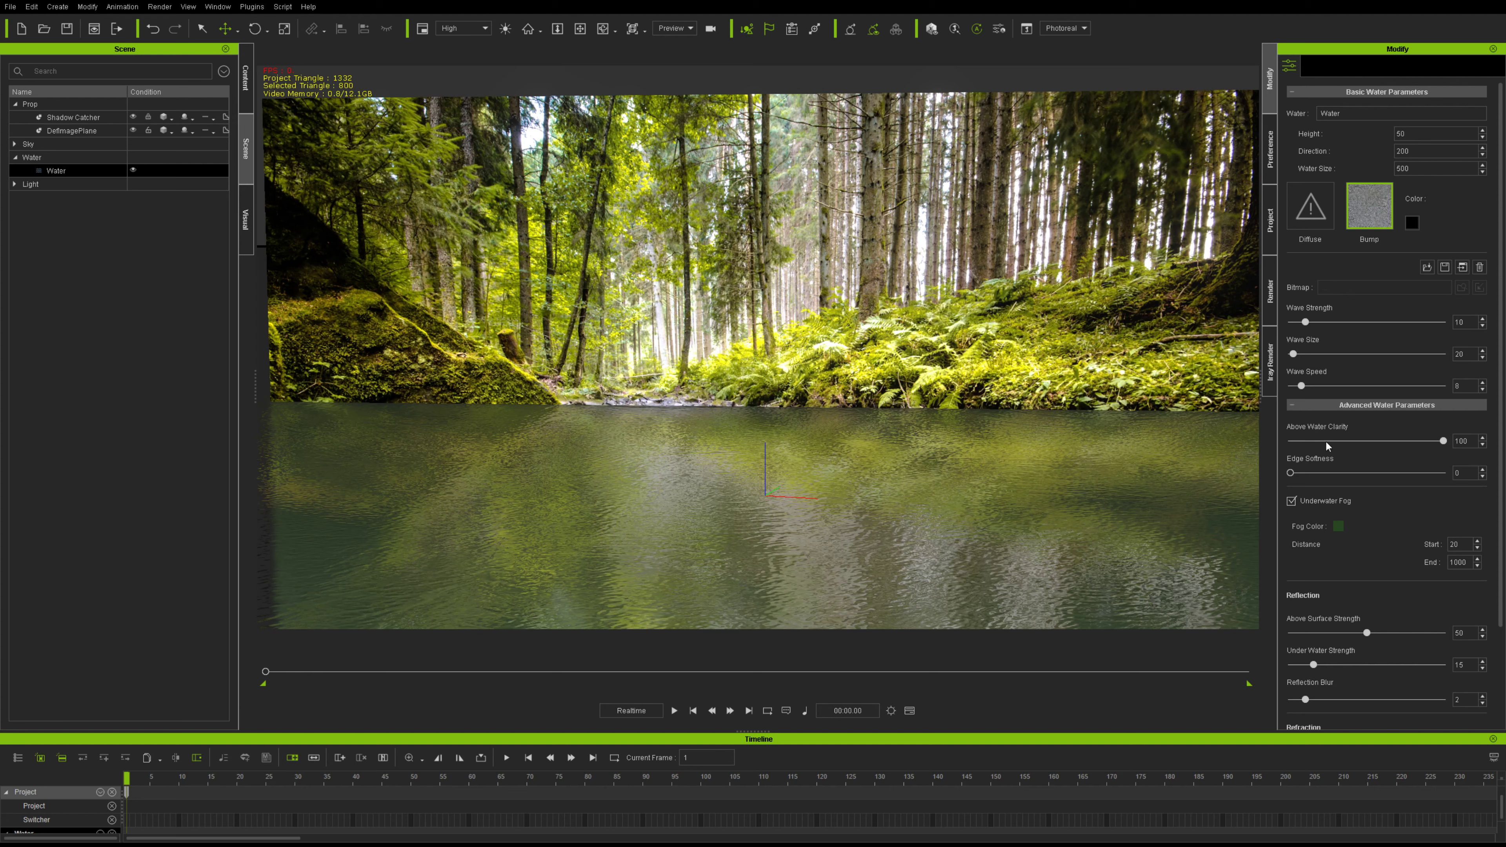
# Turn off the water's underwater fog and raise its edge softness to 100.
pyautogui.click(1291, 502)
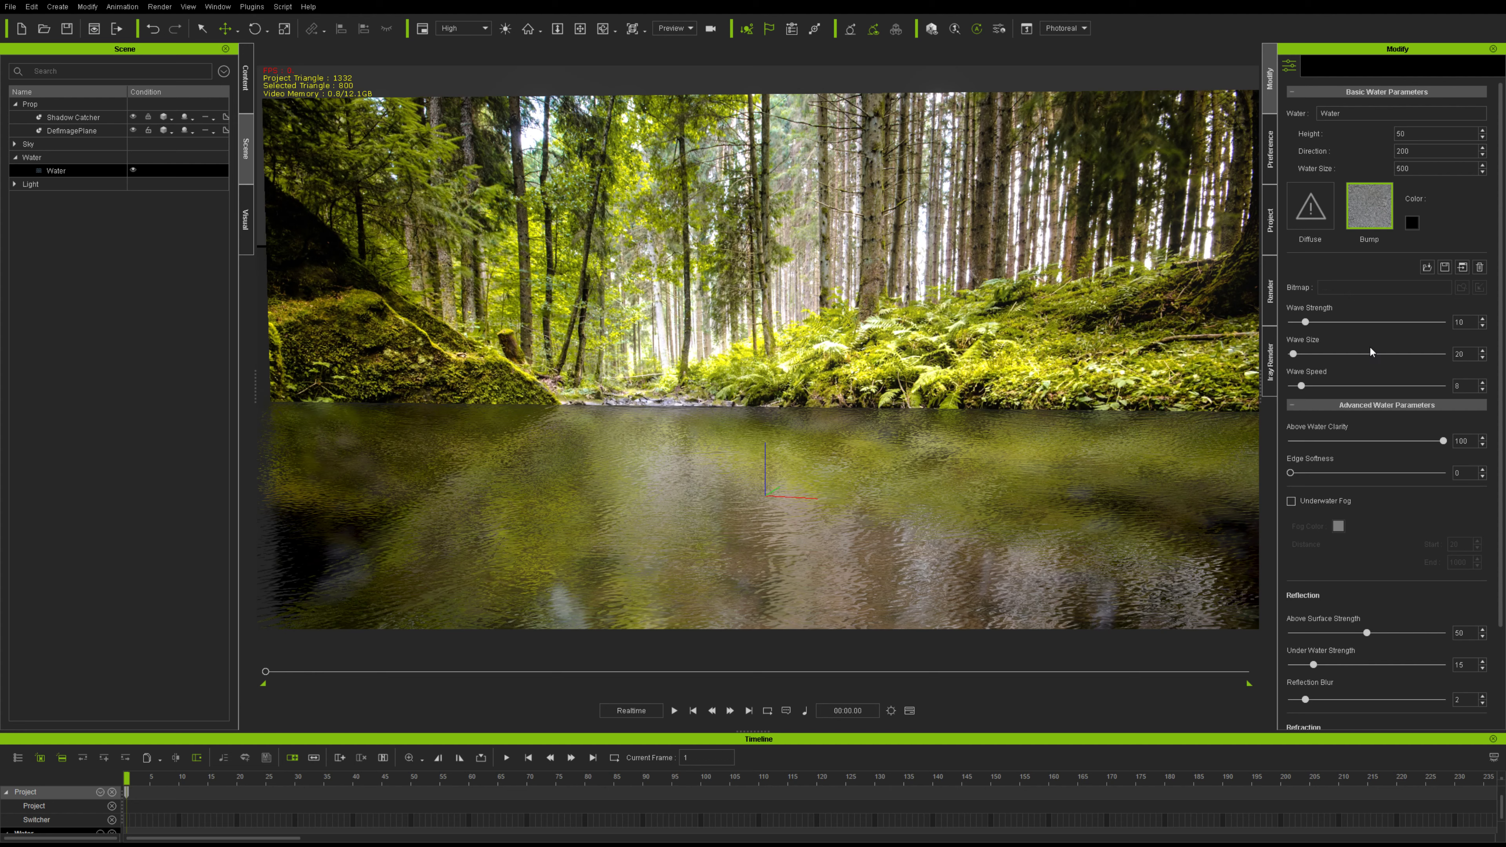
pyautogui.scroll(-2, 1374, 472)
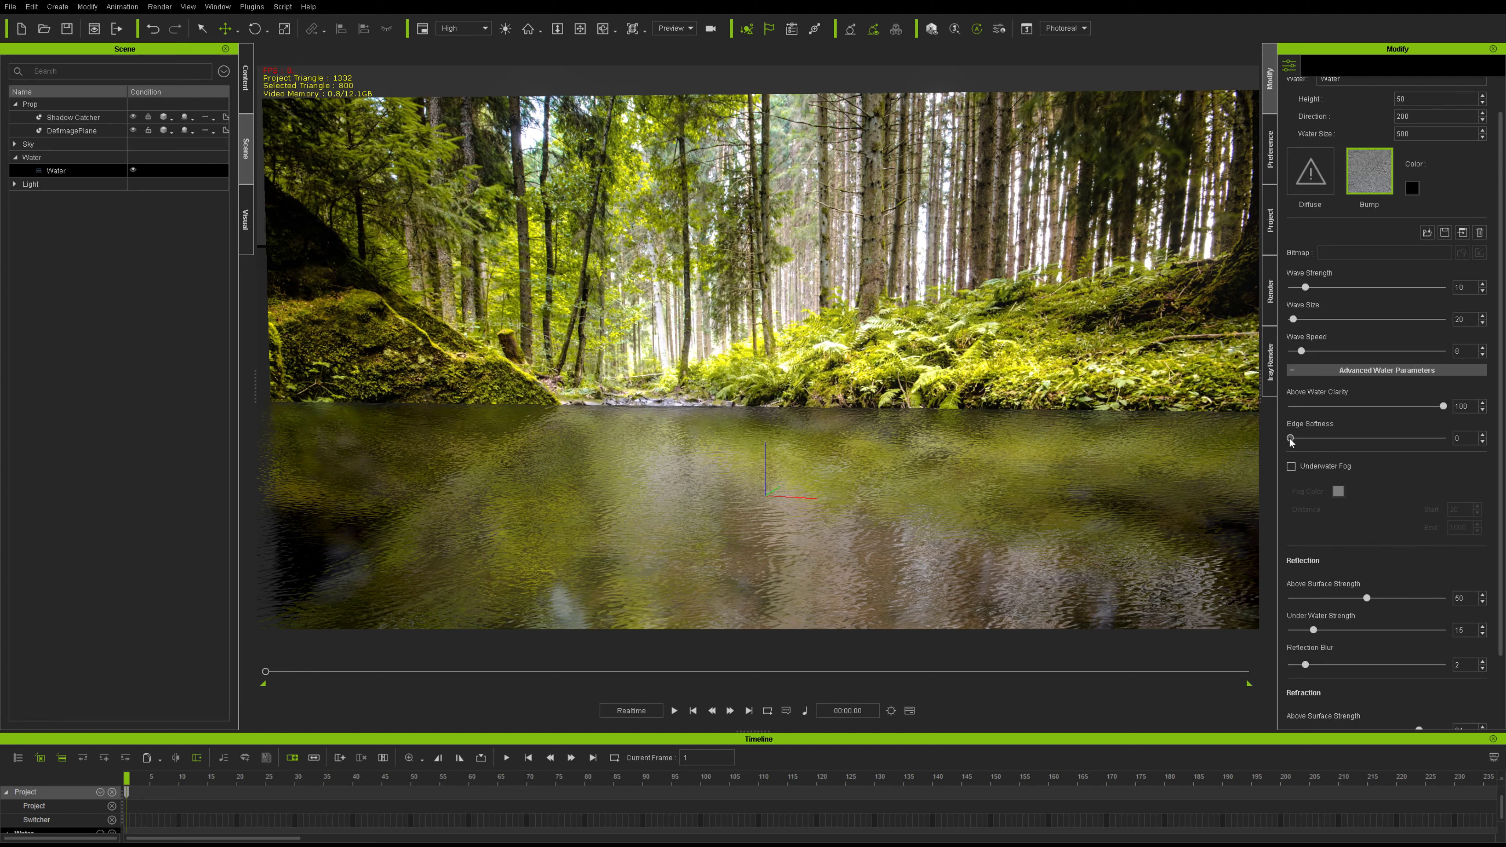
pyautogui.moveTo(1290, 438); pyautogui.dragTo(1458, 467)
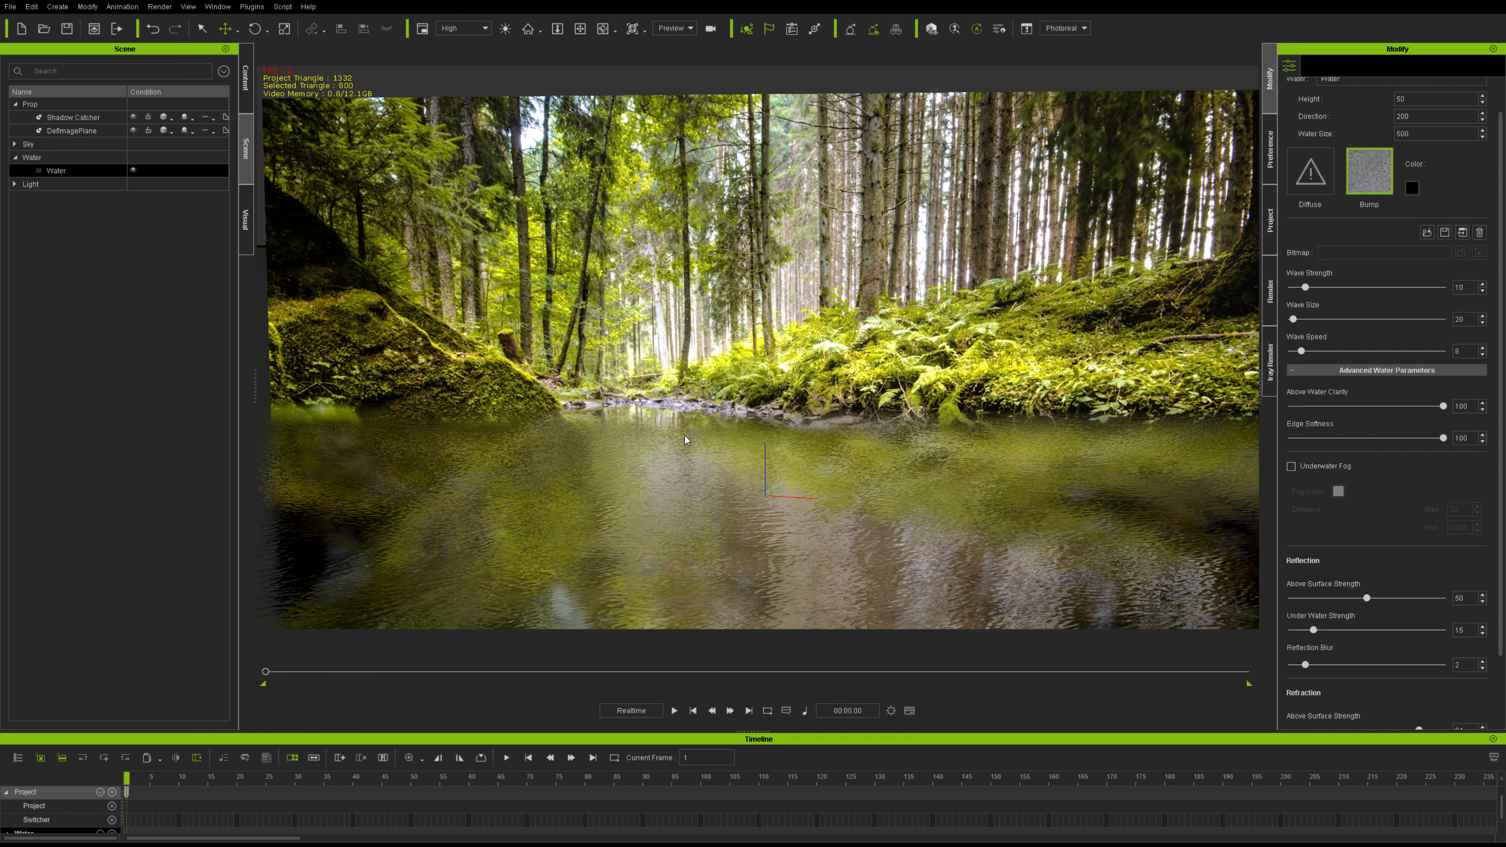
# Calm the water surface with a wave strength of 2 and a wave size of 28.
pyautogui.moveTo(1306, 288); pyautogui.dragTo(1295, 292)
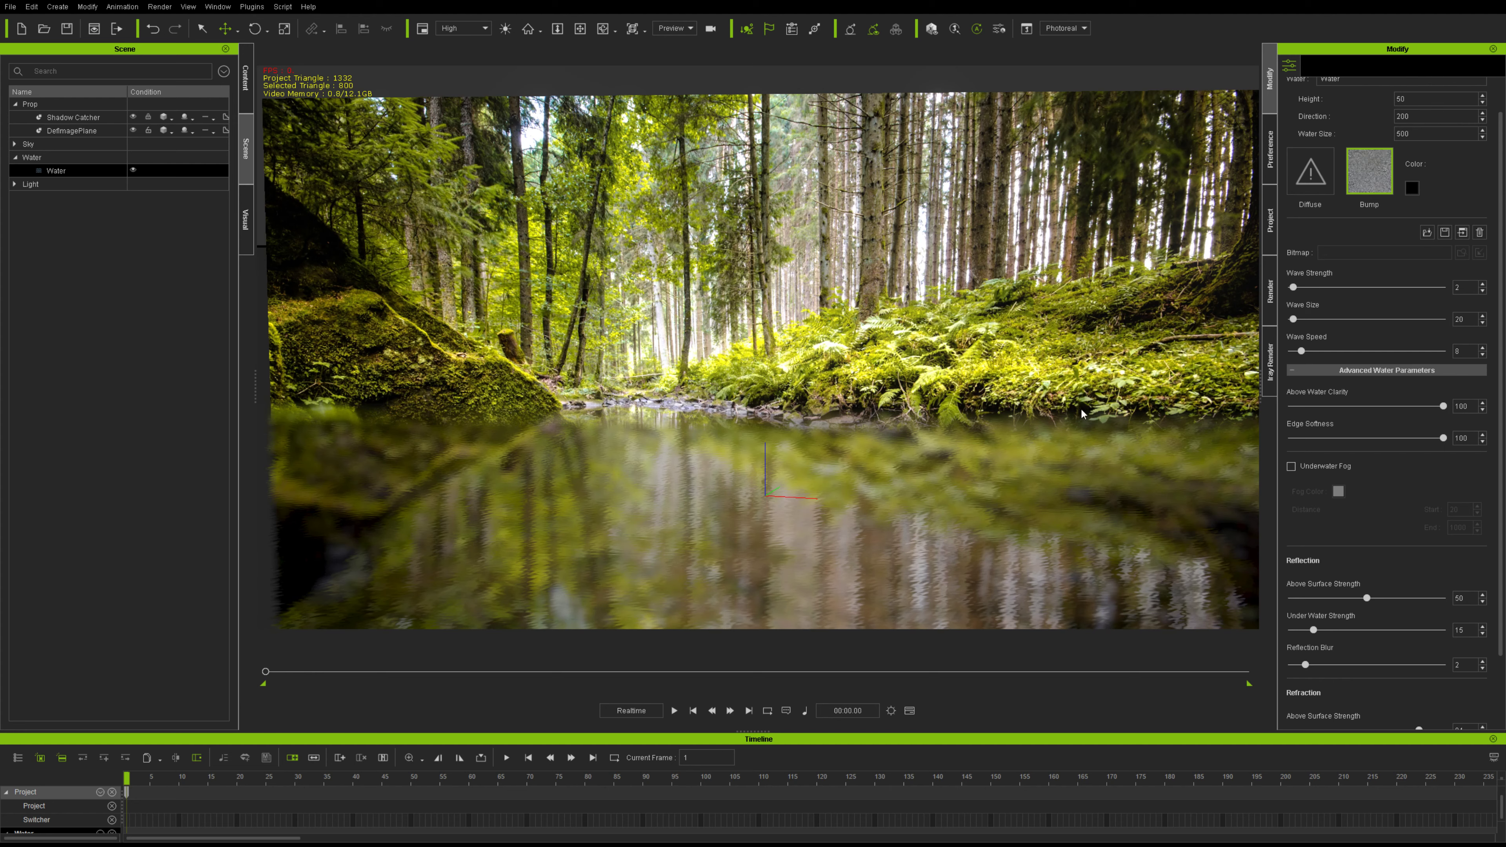
pyautogui.moveTo(1294, 320); pyautogui.dragTo(1296, 321)
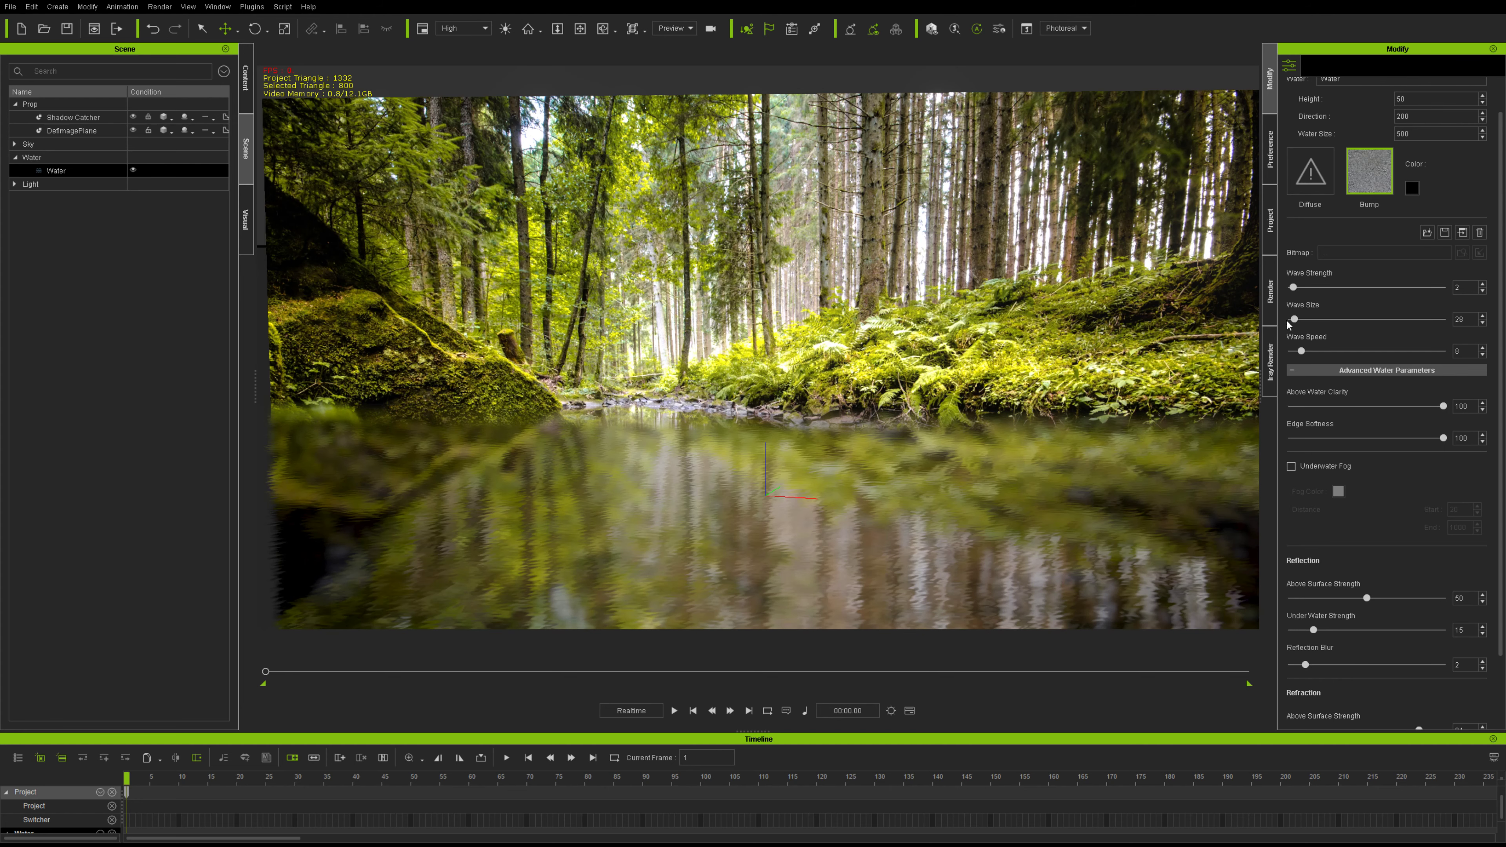
# Set the water's reflection to above-surface strength 100, under-water strength 0 and reflection blur 0.
pyautogui.scroll(-3, 1359, 442)
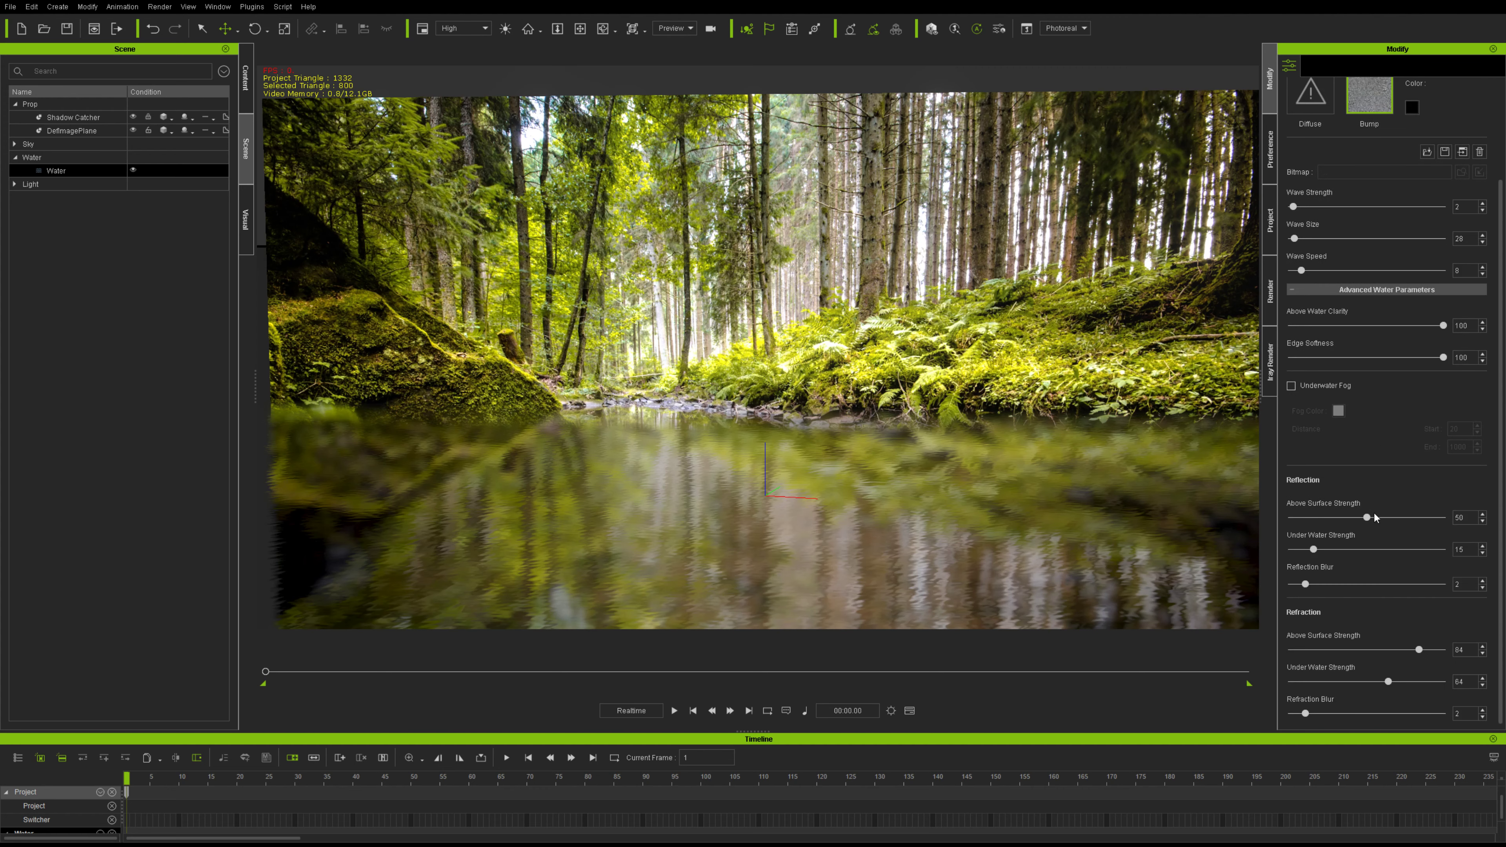
pyautogui.moveTo(1367, 517); pyautogui.dragTo(1444, 505)
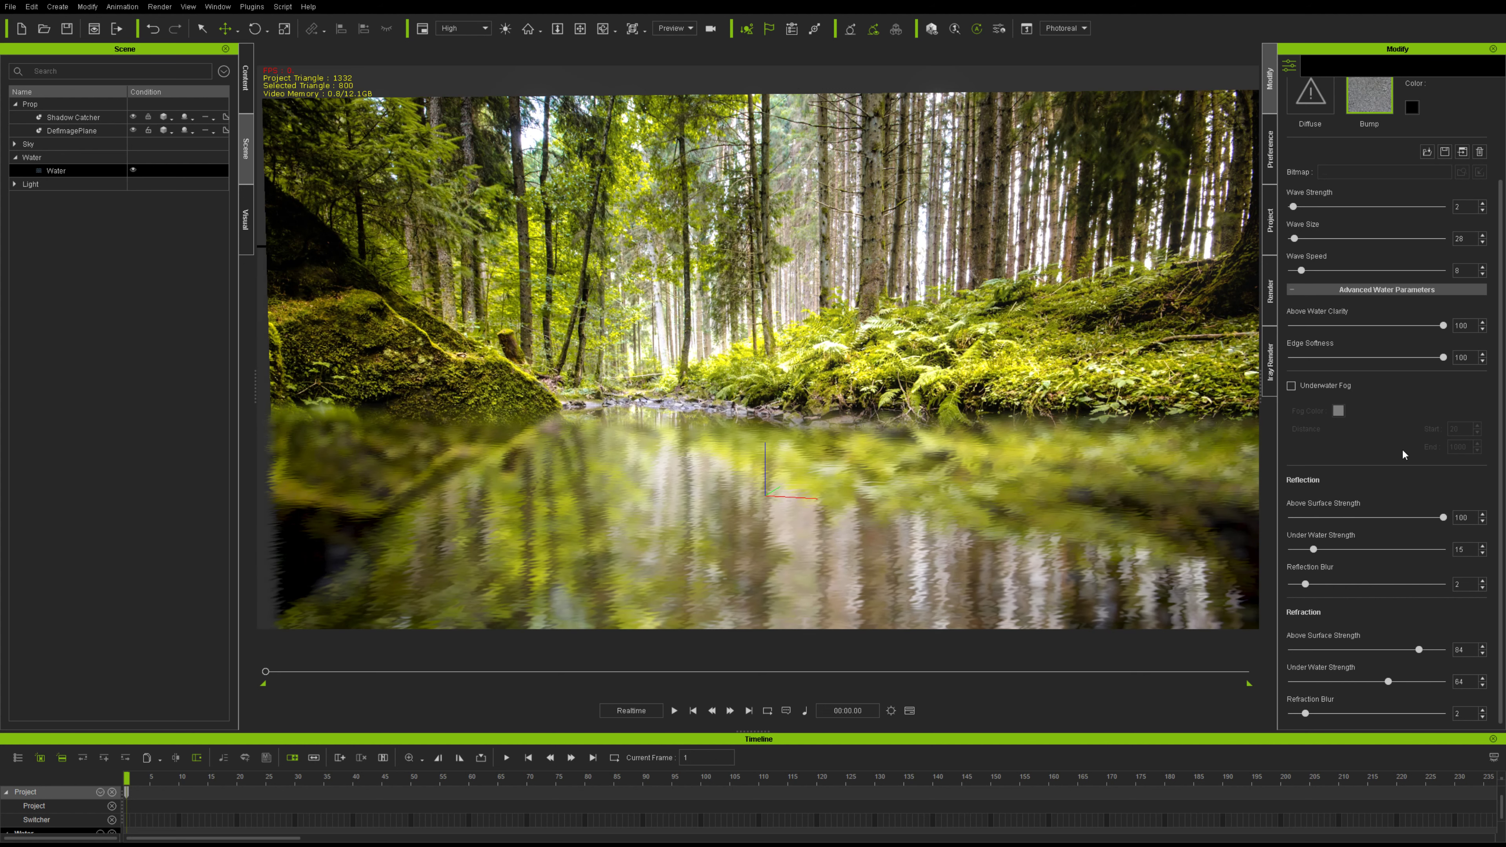
pyautogui.moveTo(1443, 518)
pyautogui.mouseDown()
pyautogui.moveTo(1346, 520)
pyautogui.moveTo(1443, 520)
pyautogui.mouseUp()
pyautogui.moveTo(1313, 550); pyautogui.dragTo(1277, 539)
pyautogui.moveTo(1304, 586)
pyautogui.mouseDown()
pyautogui.moveTo(1317, 584)
pyautogui.moveTo(1292, 585)
pyautogui.mouseUp()
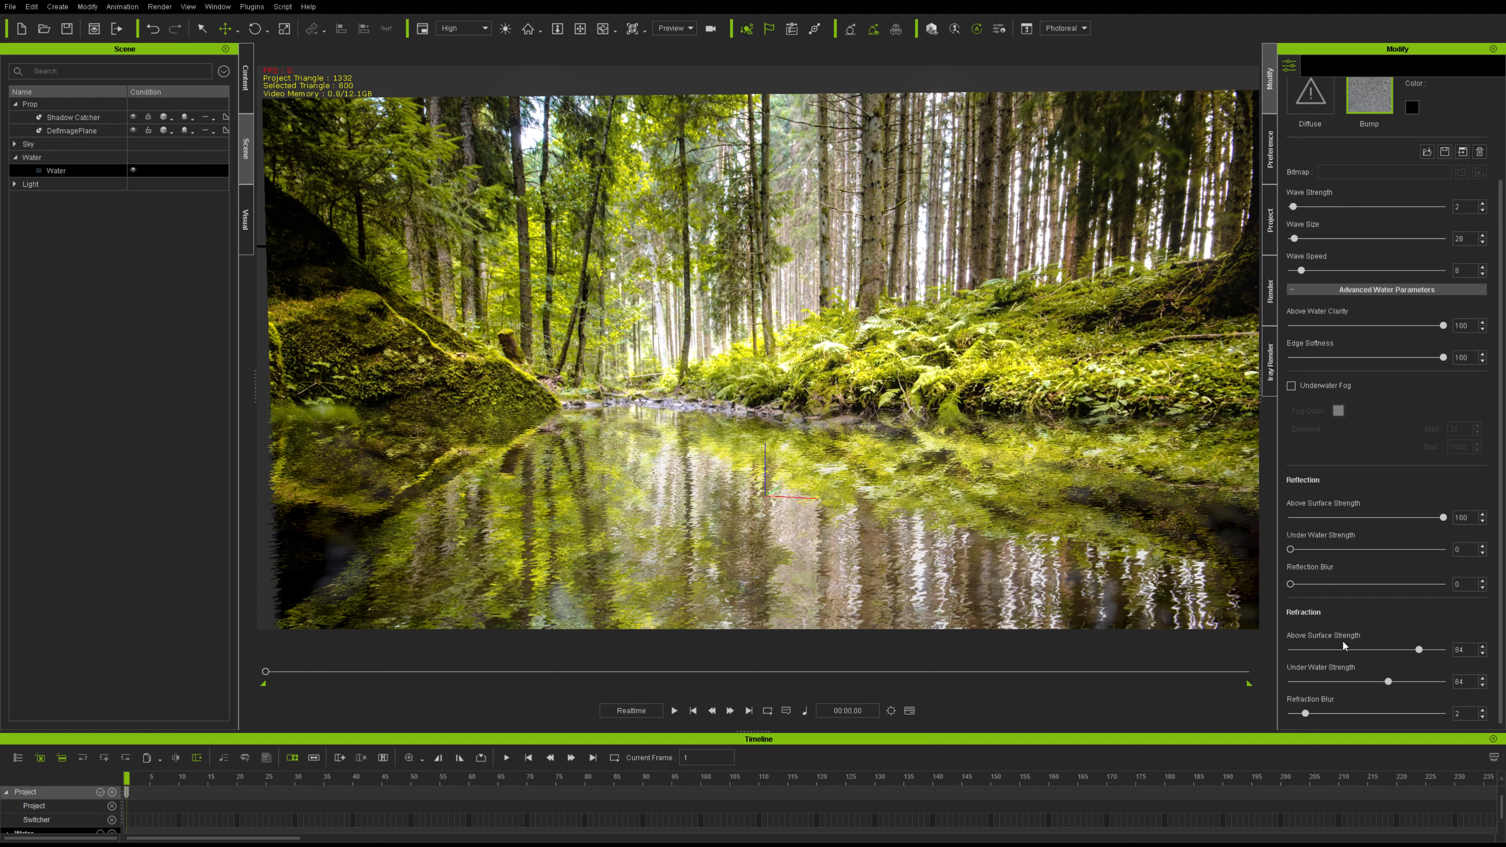
# Set the water's above-surface refraction strength to 0 and reduce its under-water refraction strength and refraction blur to their minimum.
pyautogui.moveTo(1419, 650); pyautogui.dragTo(1363, 649)
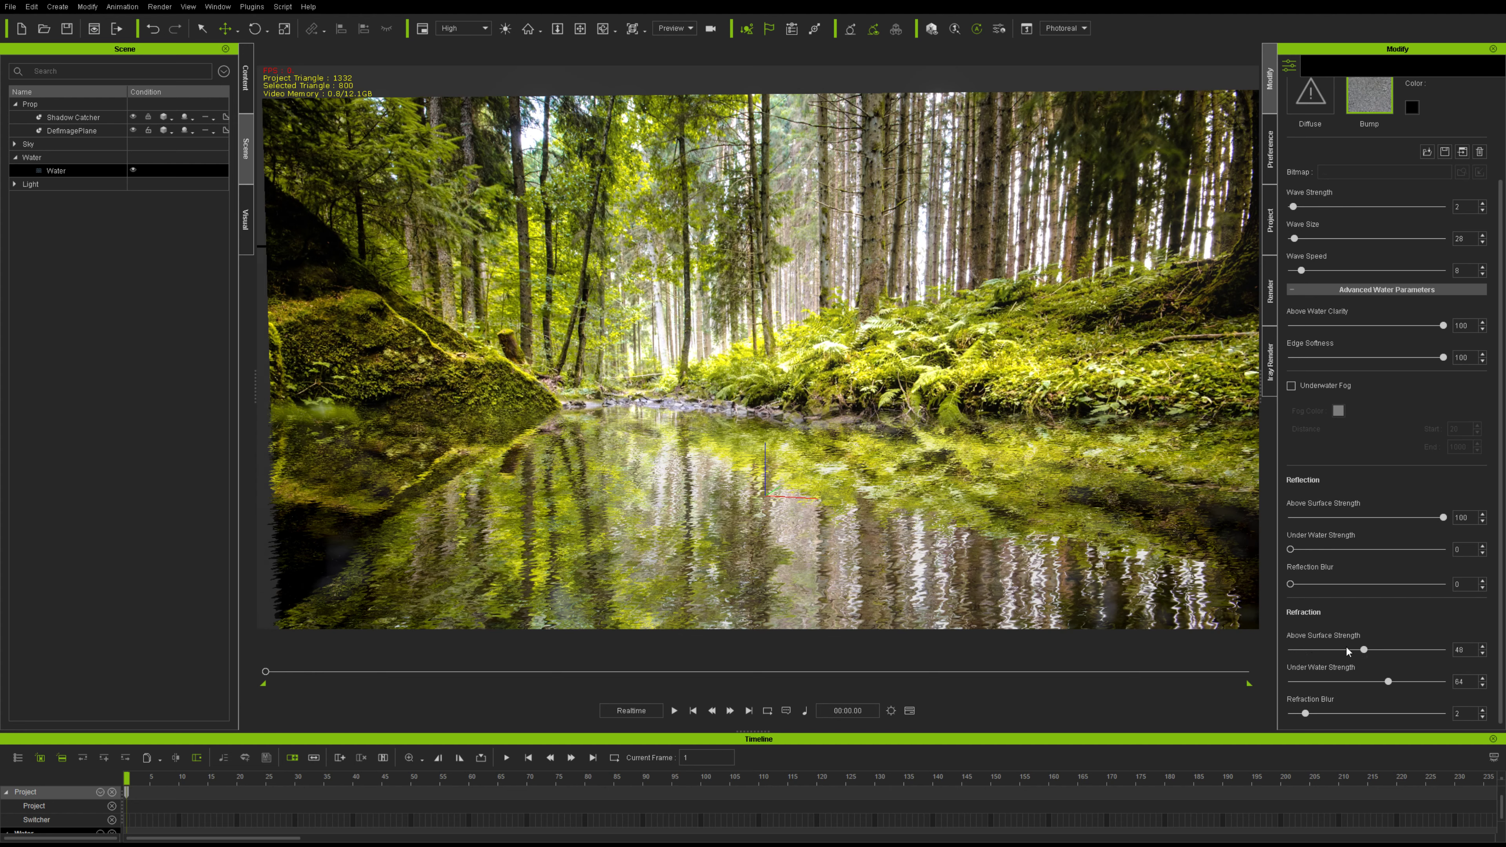
pyautogui.moveTo(1364, 650); pyautogui.dragTo(1266, 650)
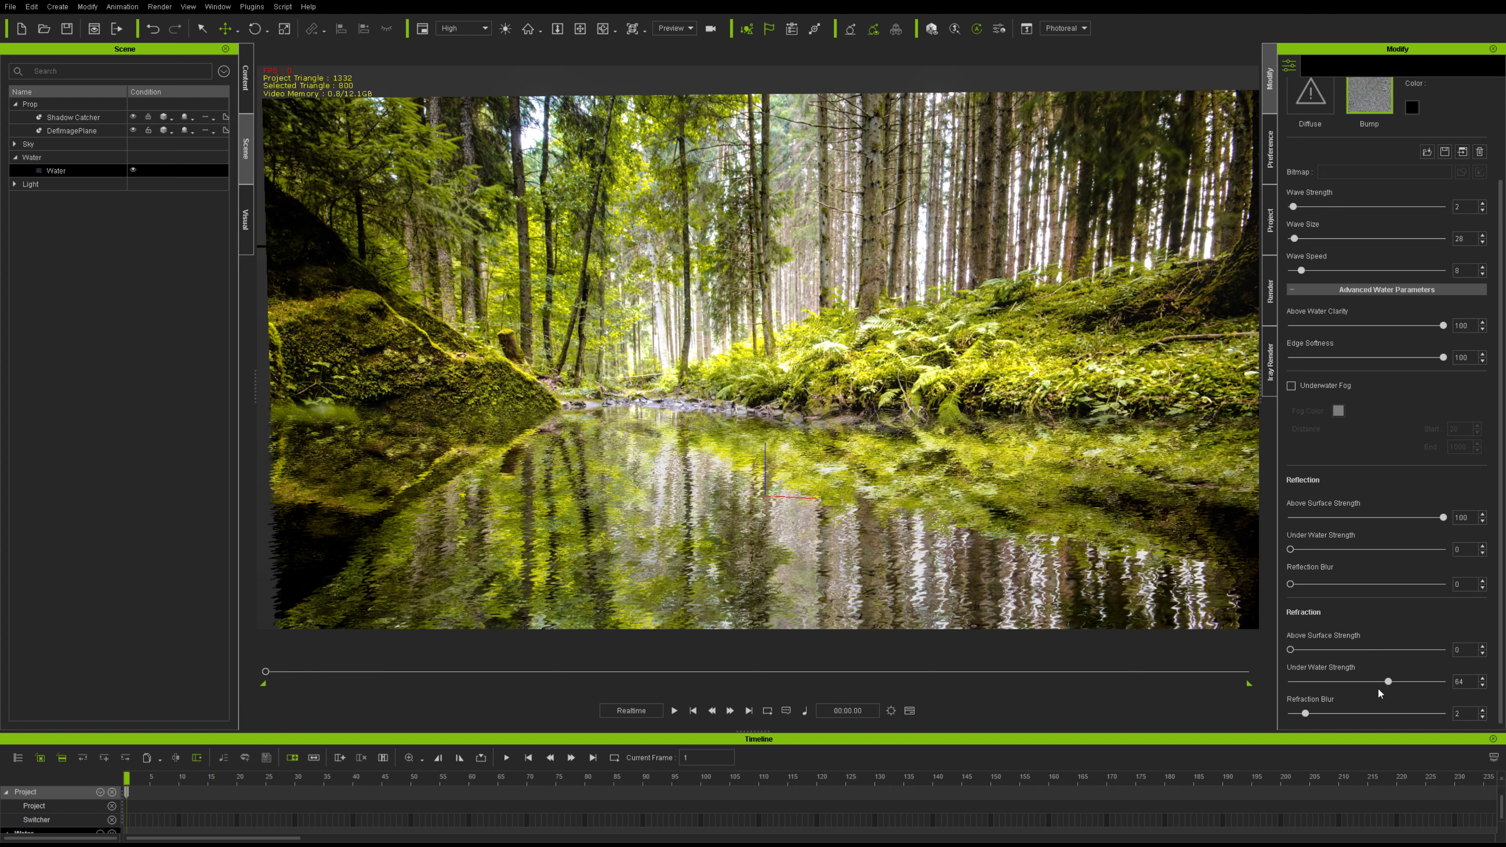
pyautogui.moveTo(1388, 682); pyautogui.dragTo(1288, 678)
pyautogui.moveTo(1298, 712)
pyautogui.mouseDown()
pyautogui.moveTo(1285, 715)
pyautogui.moveTo(1433, 719)
pyautogui.moveTo(1276, 717)
pyautogui.moveTo(1444, 714)
pyautogui.moveTo(1279, 716)
pyautogui.mouseUp()
# Set the wave size to 51 and the wave speed to 1, playing the water animation after each change.
pyautogui.scroll(3, 1322, 440)
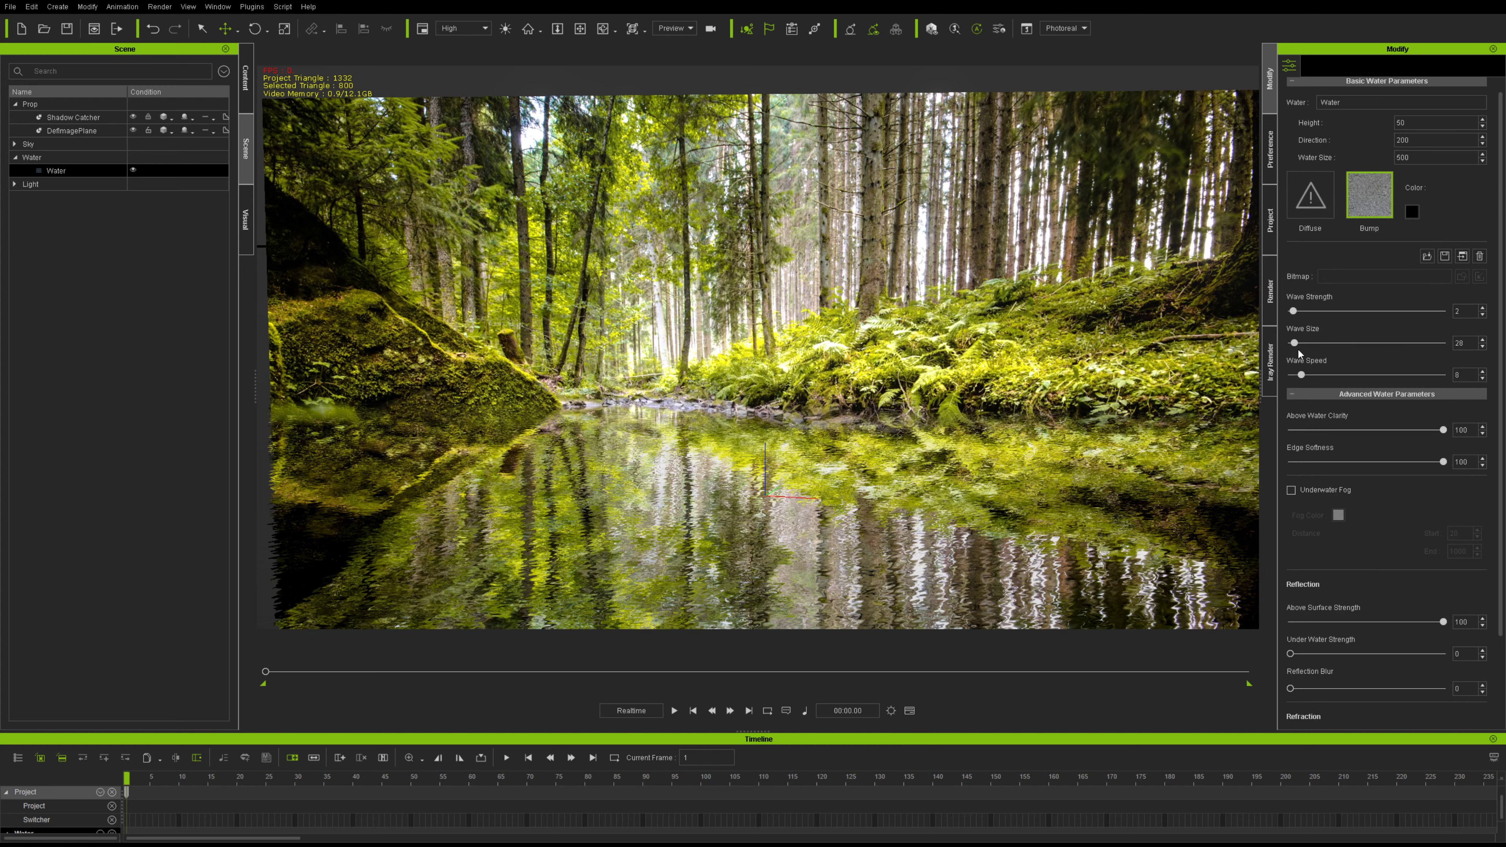
pyautogui.moveTo(1294, 344); pyautogui.dragTo(1298, 347)
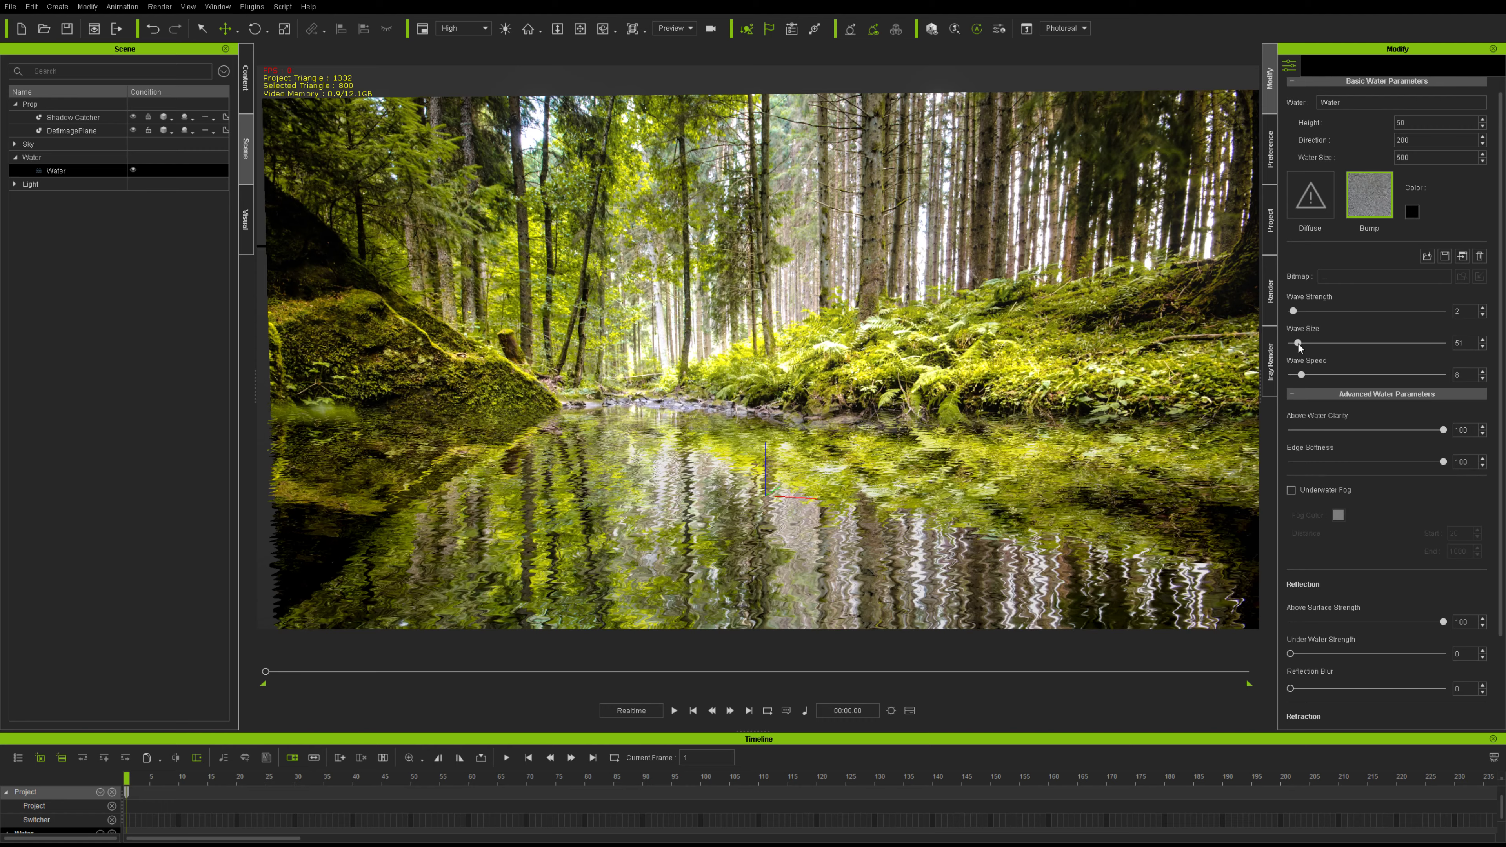
pyautogui.click(674, 710)
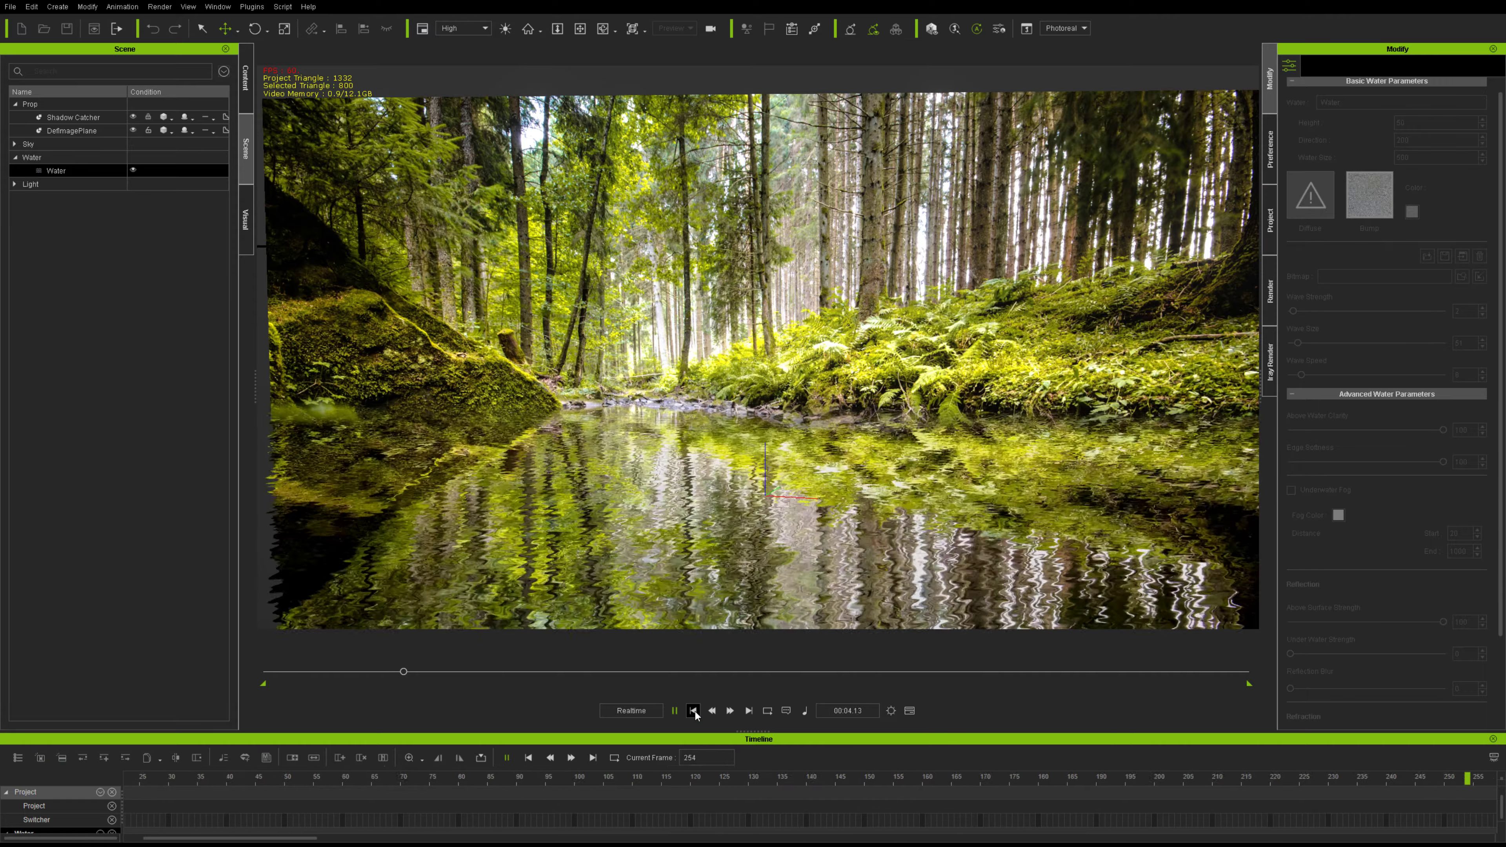
pyautogui.click(694, 712)
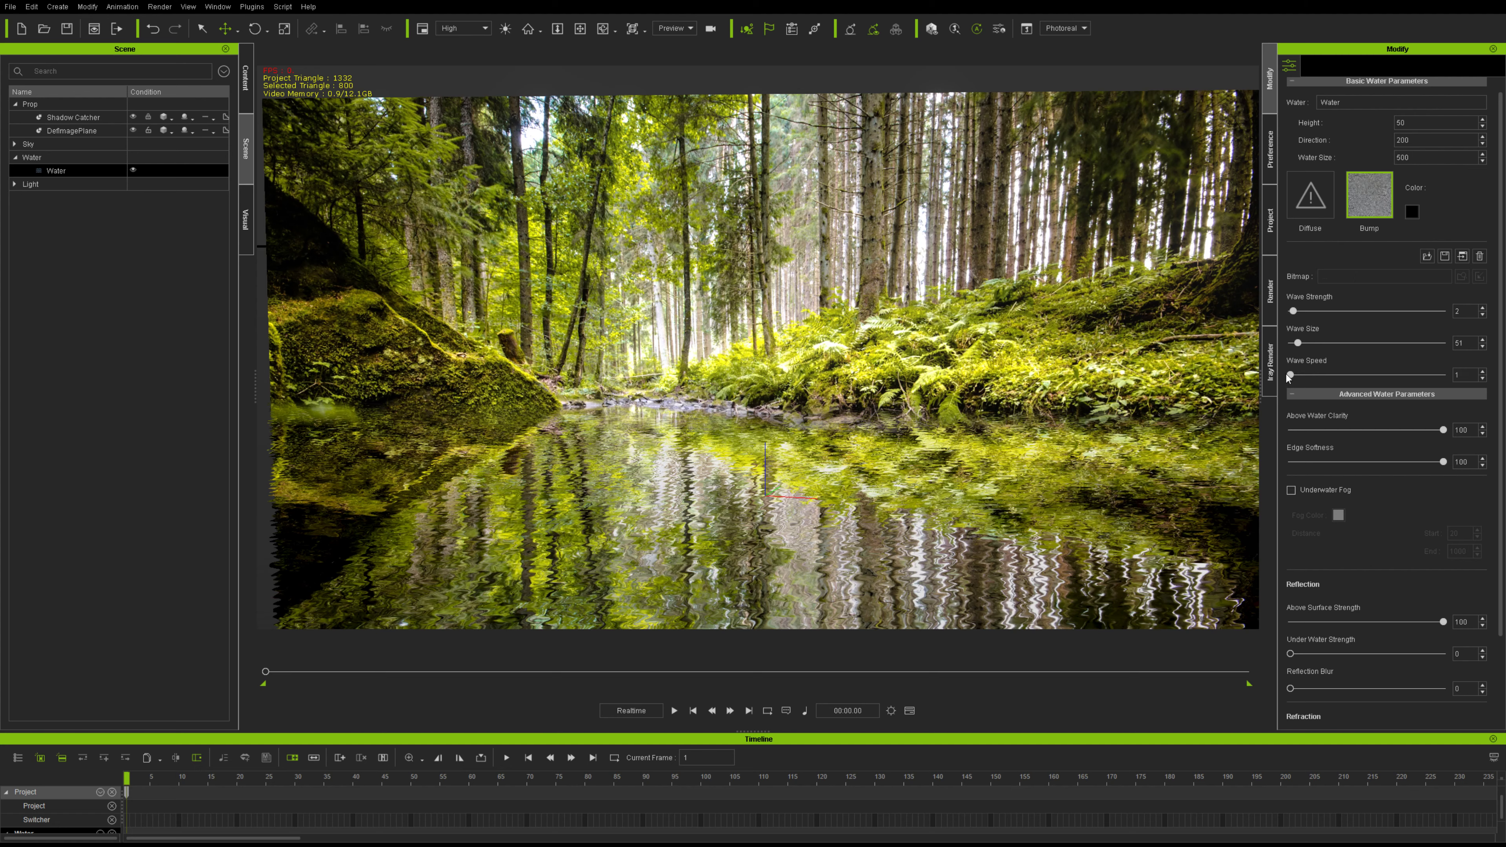
pyautogui.click(674, 711)
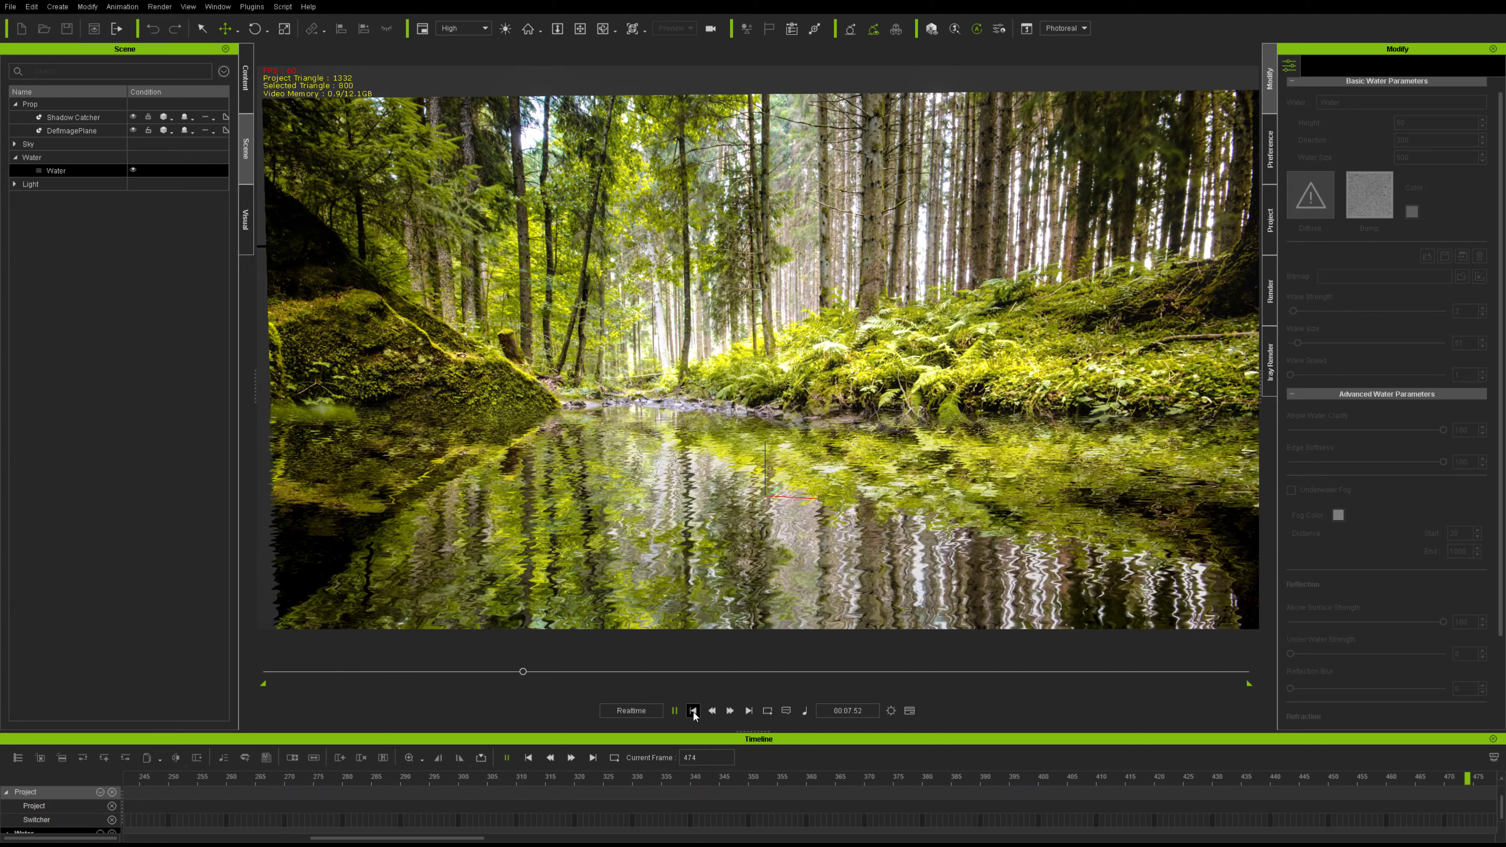
pyautogui.click(693, 711)
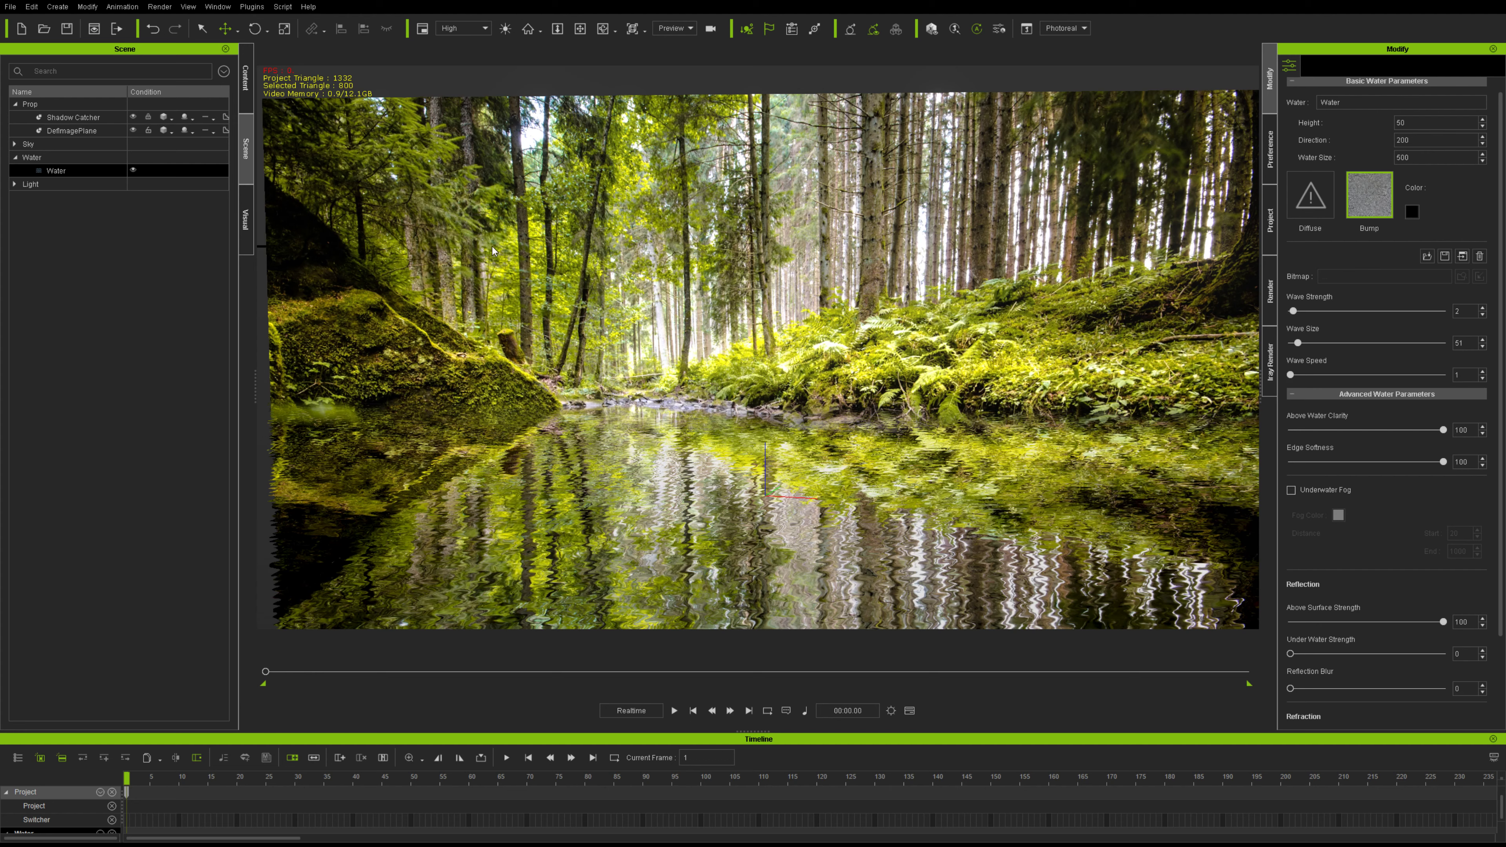
# Enable ambient occlusion in the project's visual settings.
pyautogui.click(246, 216)
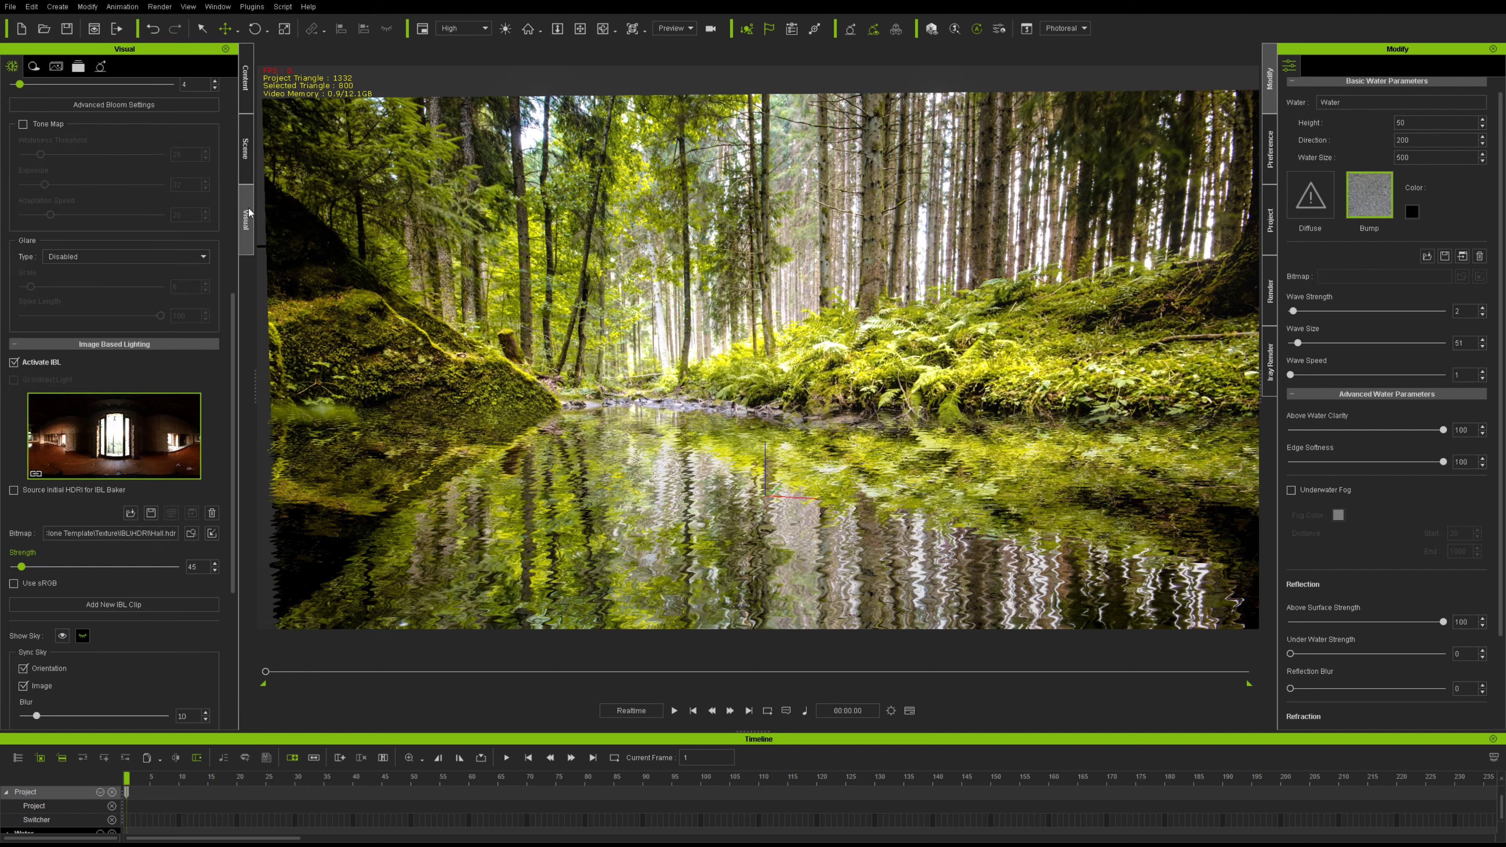
pyautogui.scroll(10, 188, 326)
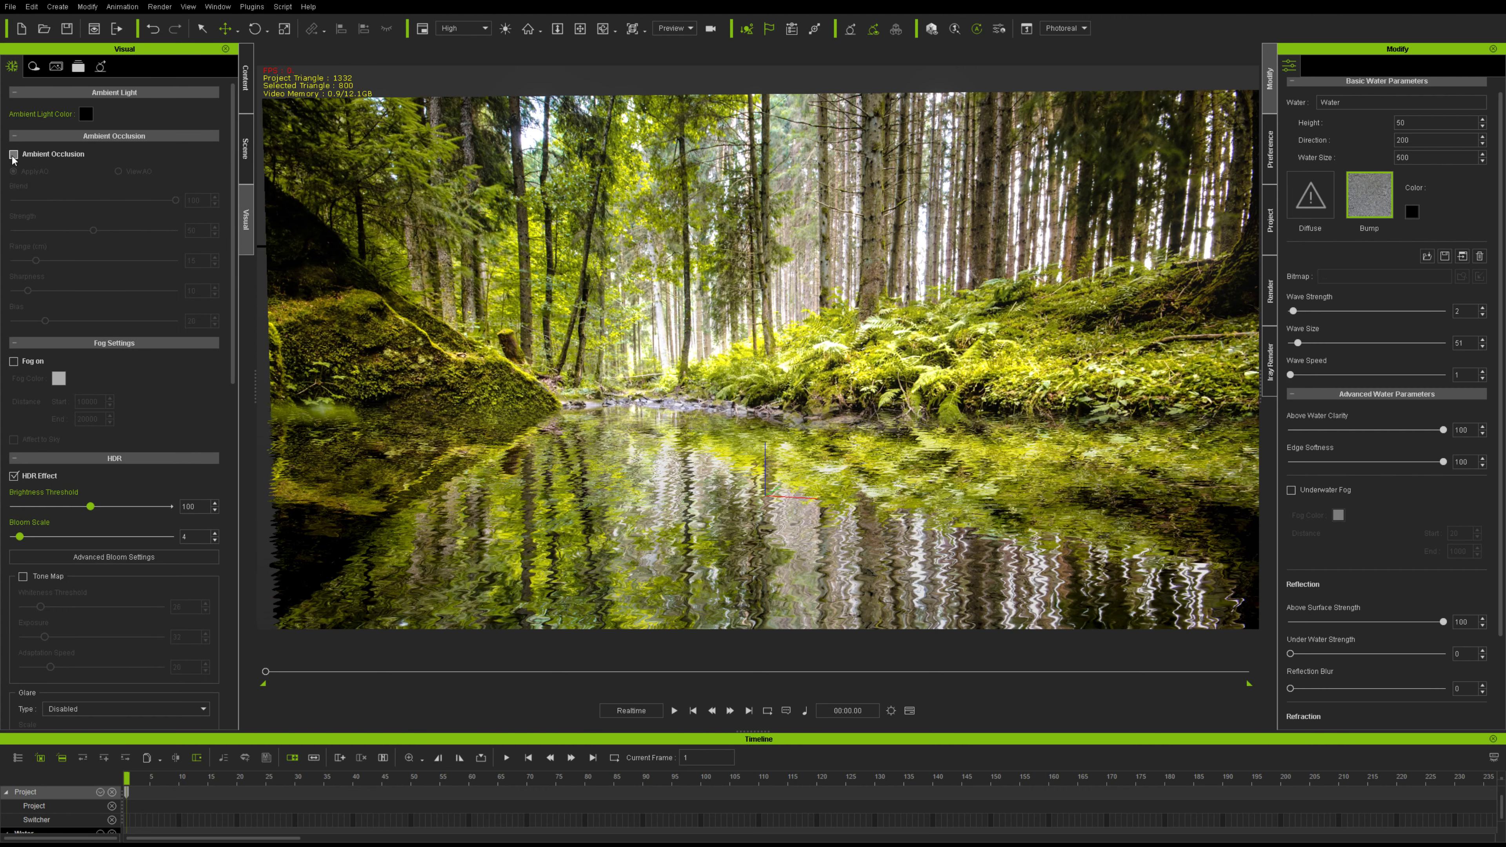
pyautogui.click(13, 155)
# Set the HDR effect's bloom scale to 0 and its brightness threshold to 200.
pyautogui.scroll(-3, 104, 295)
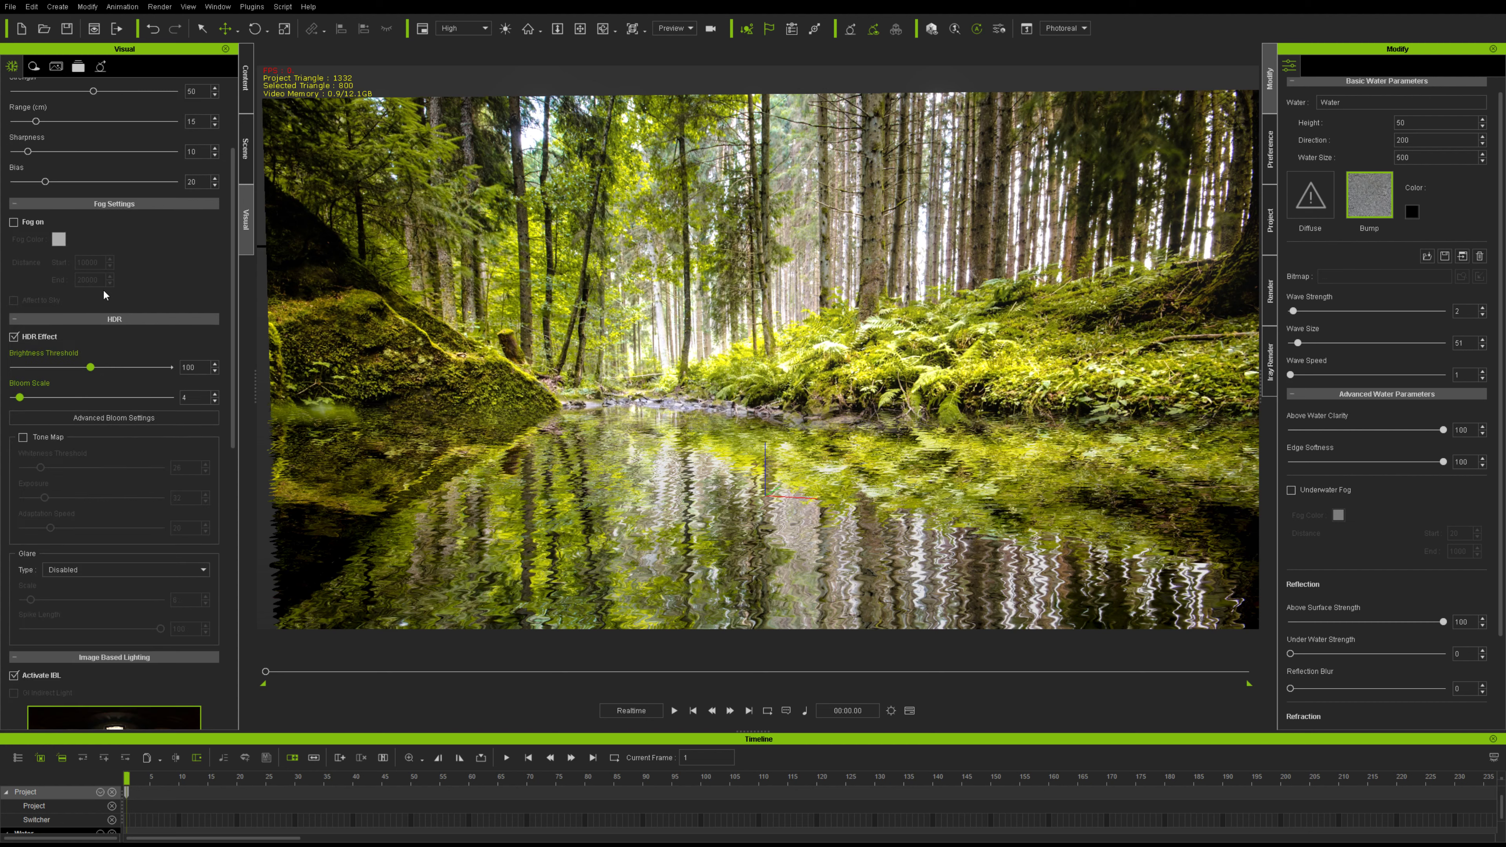
pyautogui.scroll(-1, 104, 295)
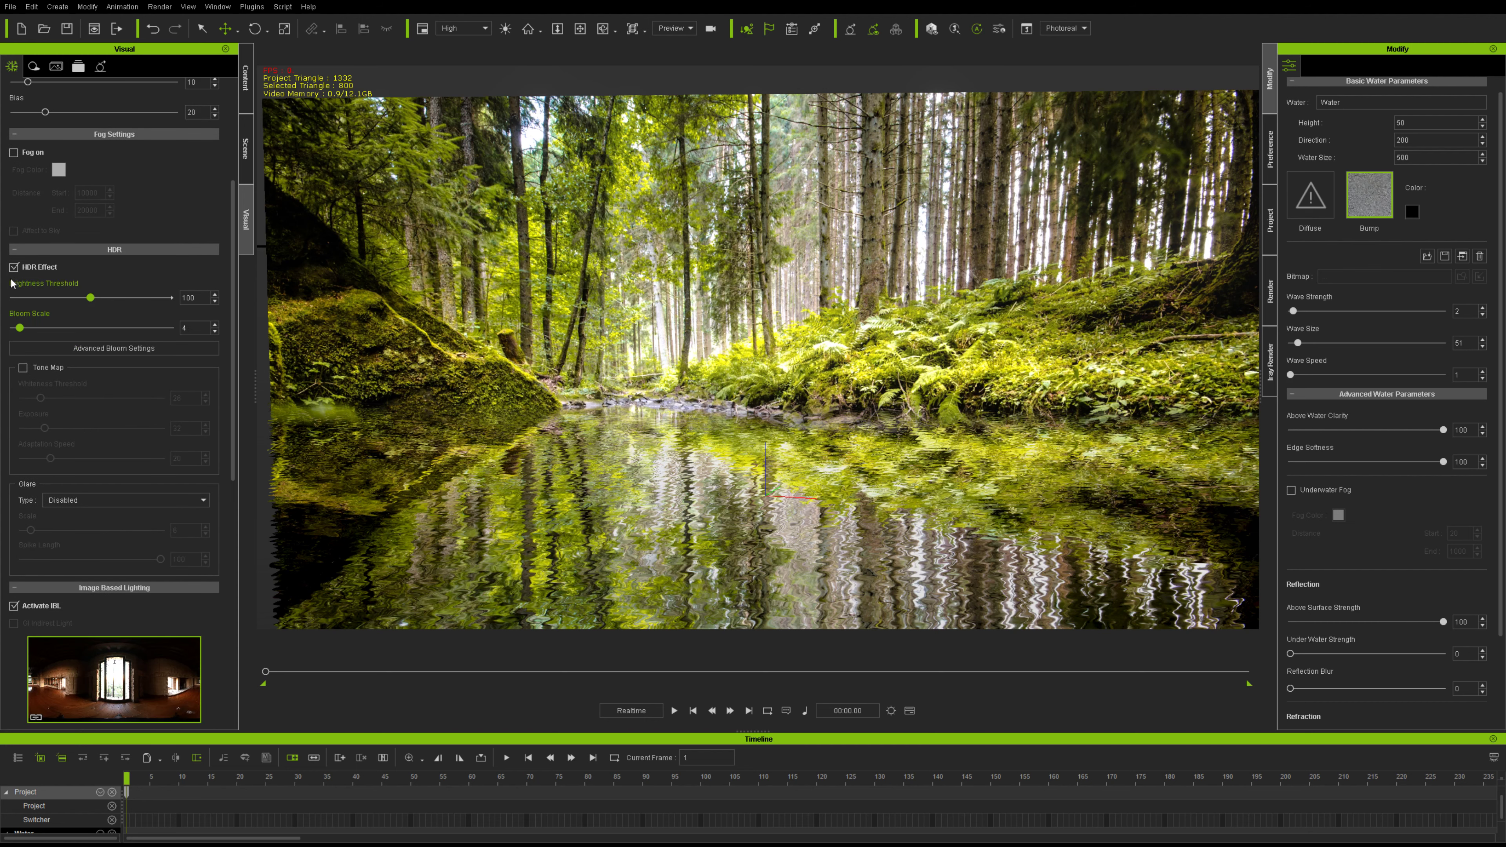
pyautogui.moveTo(20, 331); pyautogui.dragTo(13, 328)
pyautogui.moveTo(91, 297); pyautogui.dragTo(169, 303)
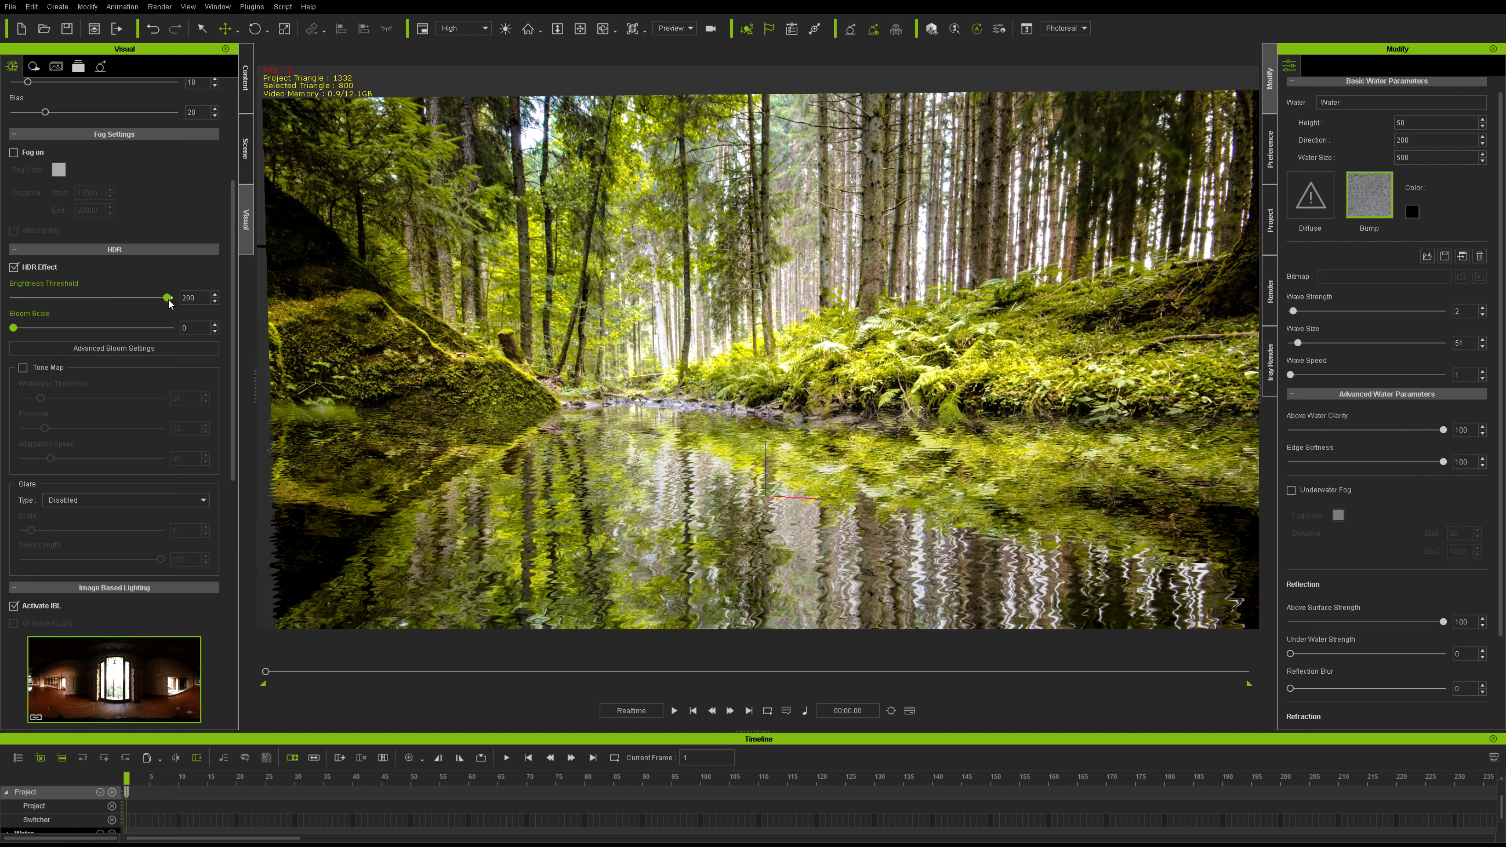
# Enable tone mapping with whiteness threshold 108 and exposure 44, and set the image-based lighting strength to 29.
pyautogui.click(23, 368)
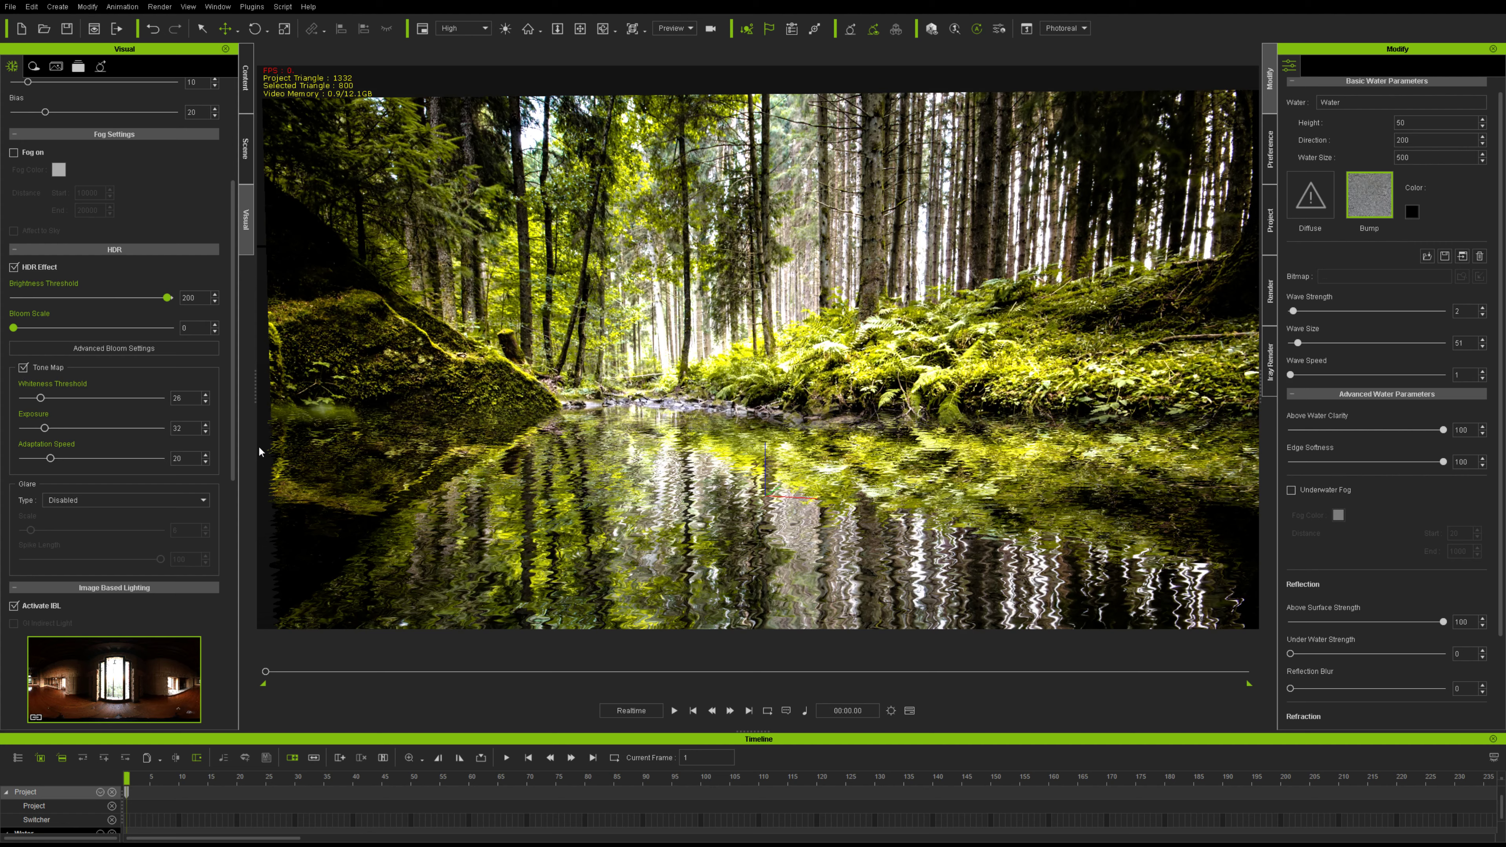
pyautogui.moveTo(40, 398); pyautogui.dragTo(64, 430)
pyautogui.scroll(-3, 141, 522)
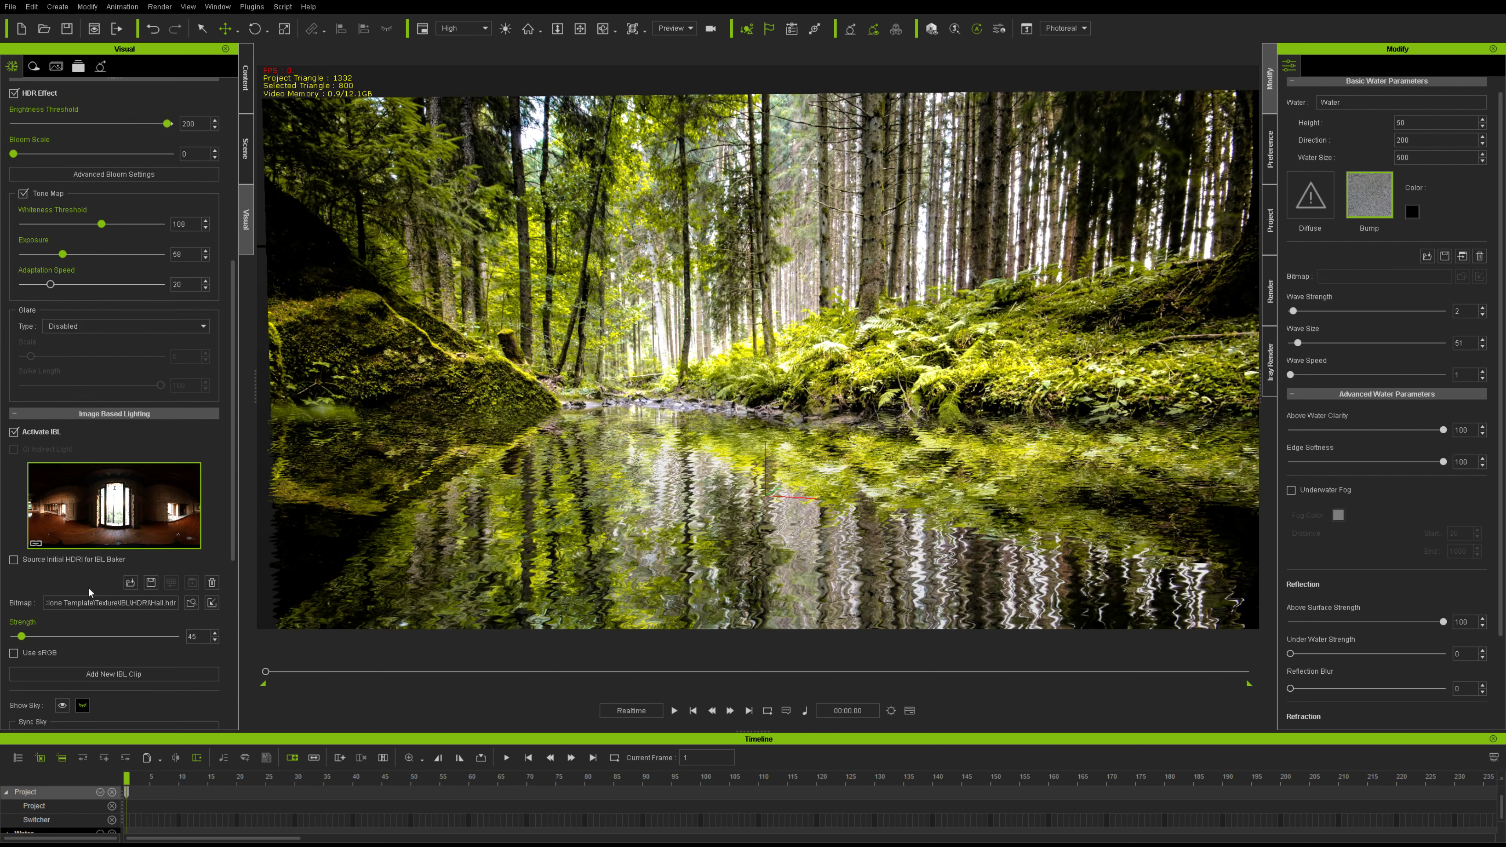
pyautogui.moveTo(22, 636); pyautogui.dragTo(19, 638)
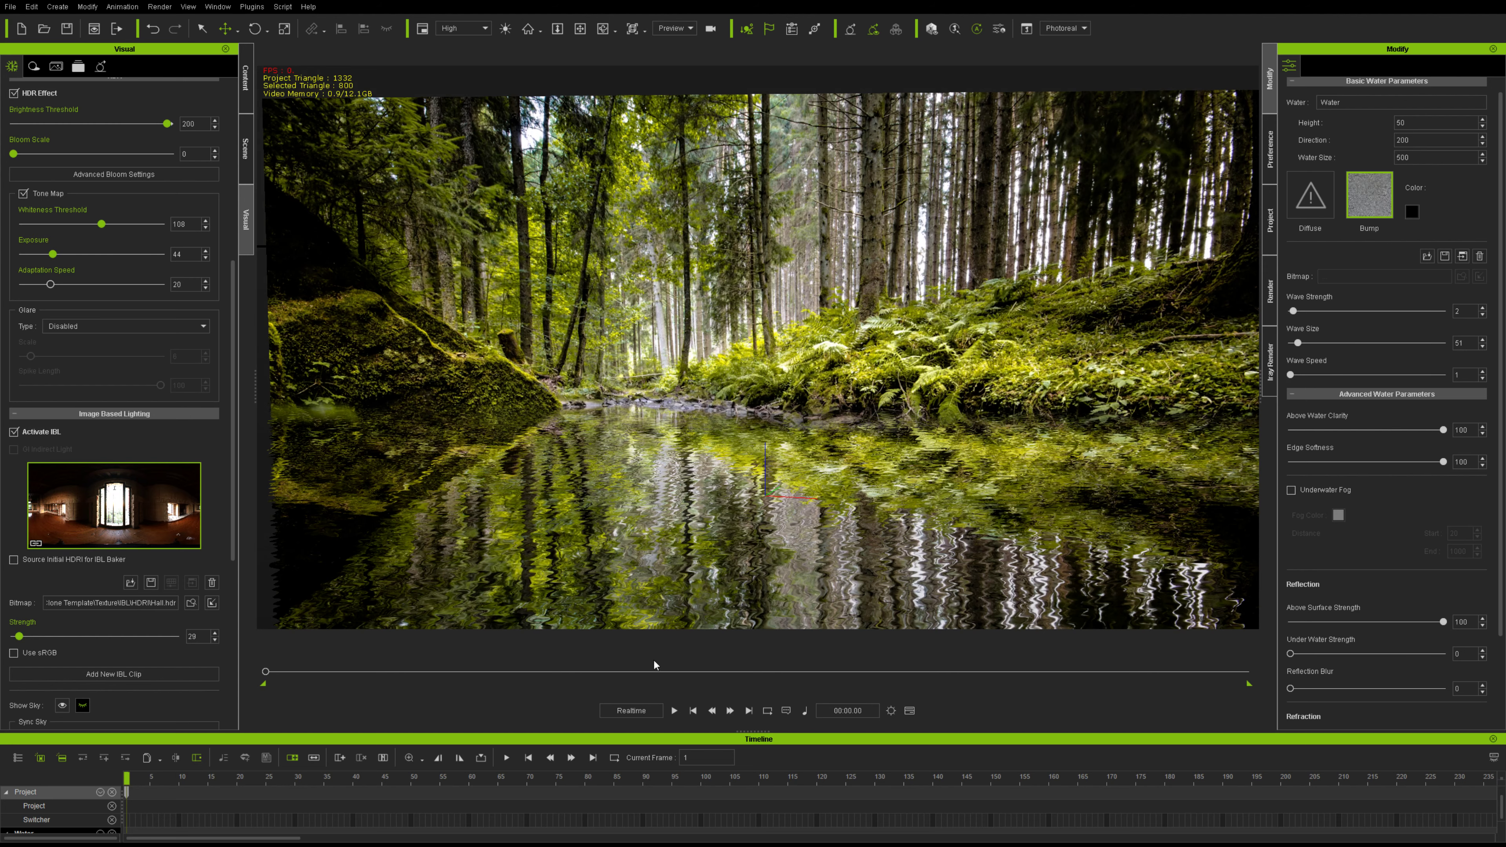
# Play the animation to check the water with the new lighting settings, then stop playback.
pyautogui.click(674, 710)
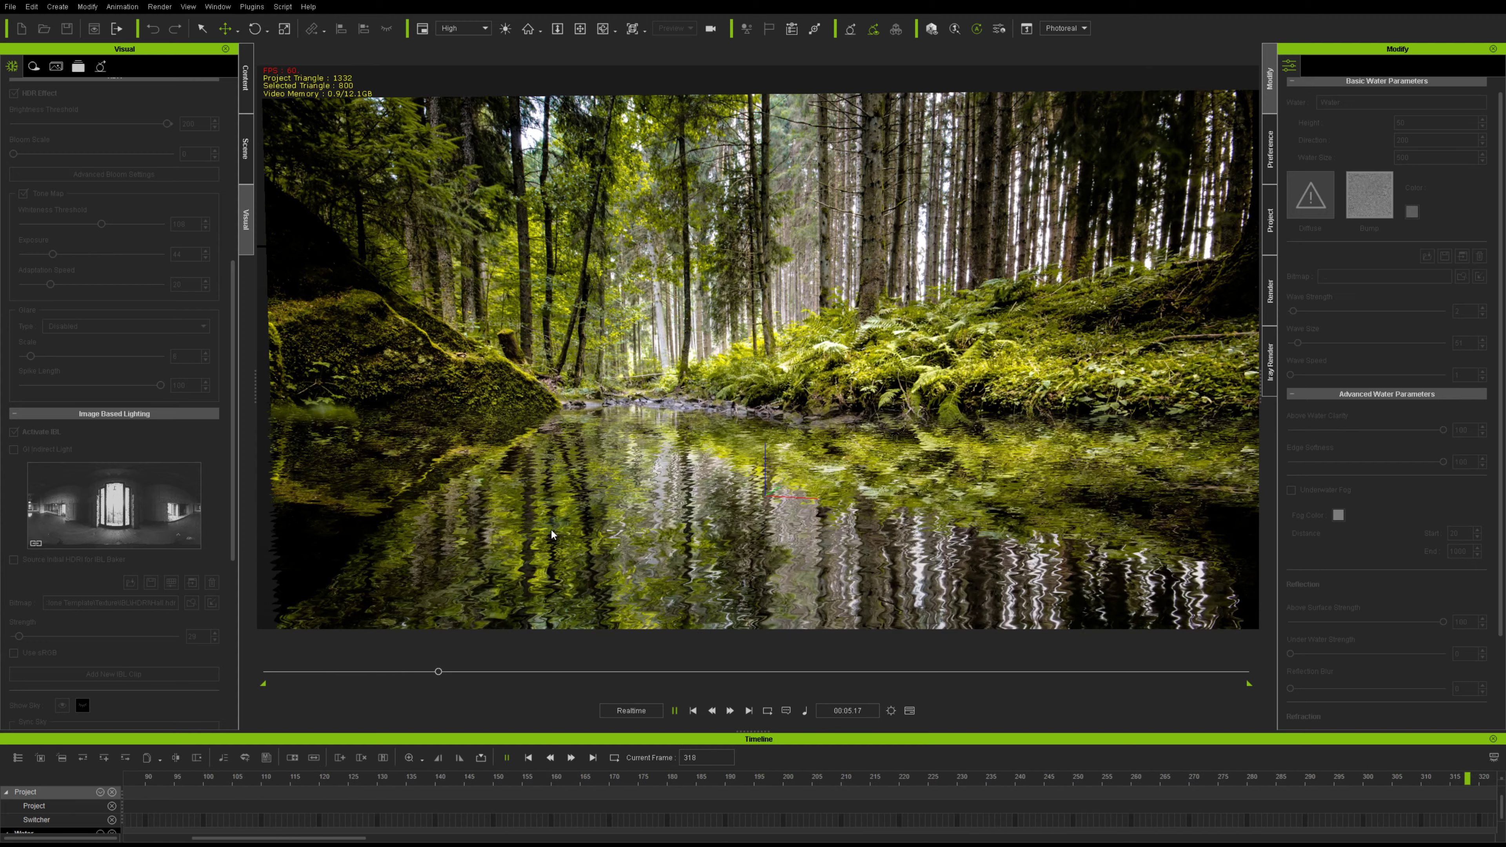
pyautogui.press('space')
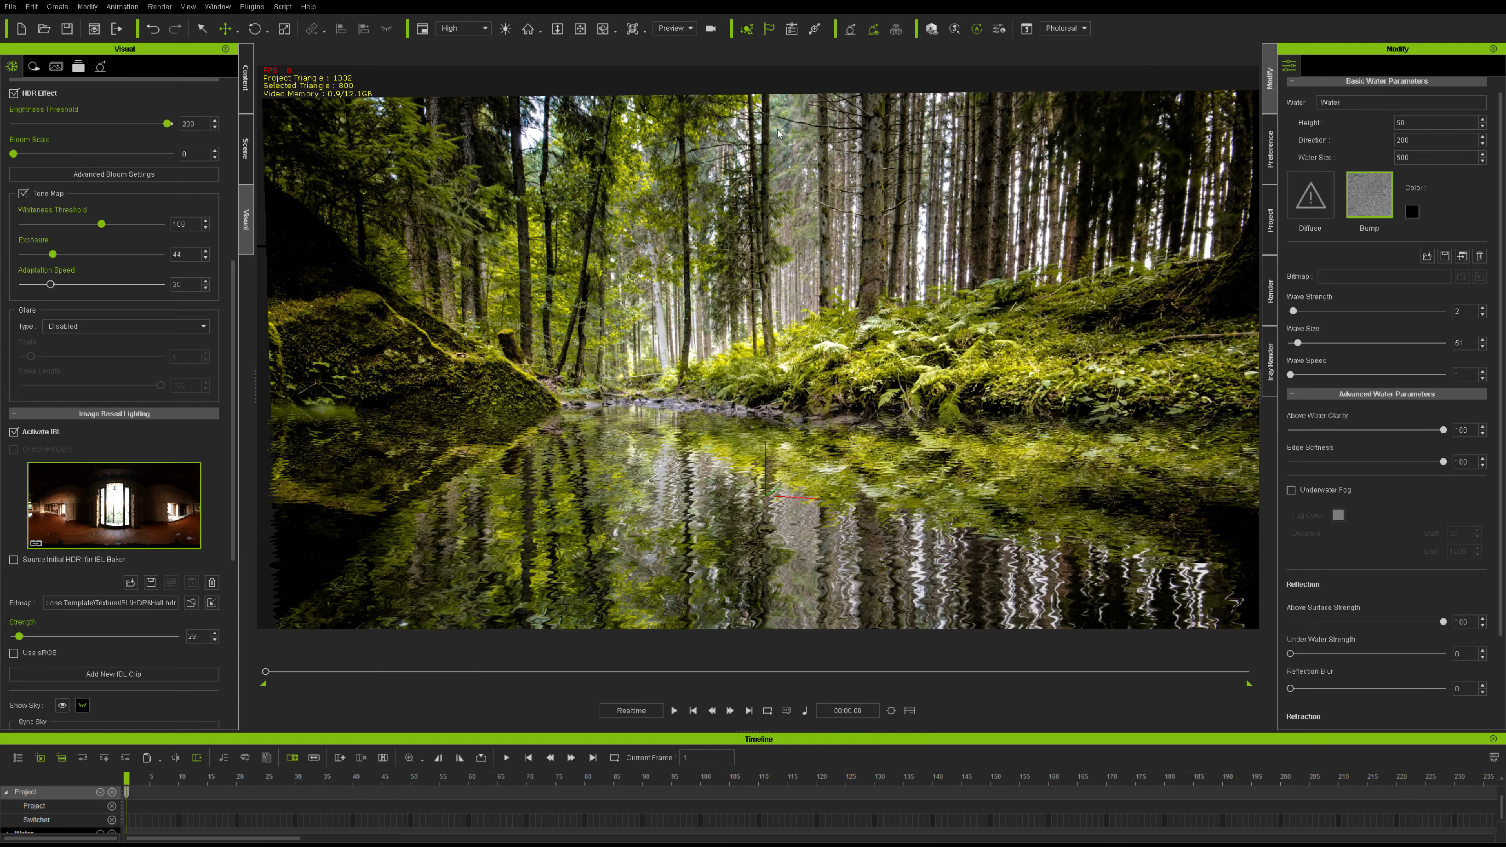
# Lower the forest image plane slightly and pan the camera so the forest and its reflection fill the frame.
pyautogui.click(779, 133)
pyautogui.moveTo(767, 551); pyautogui.dragTo(767, 554)
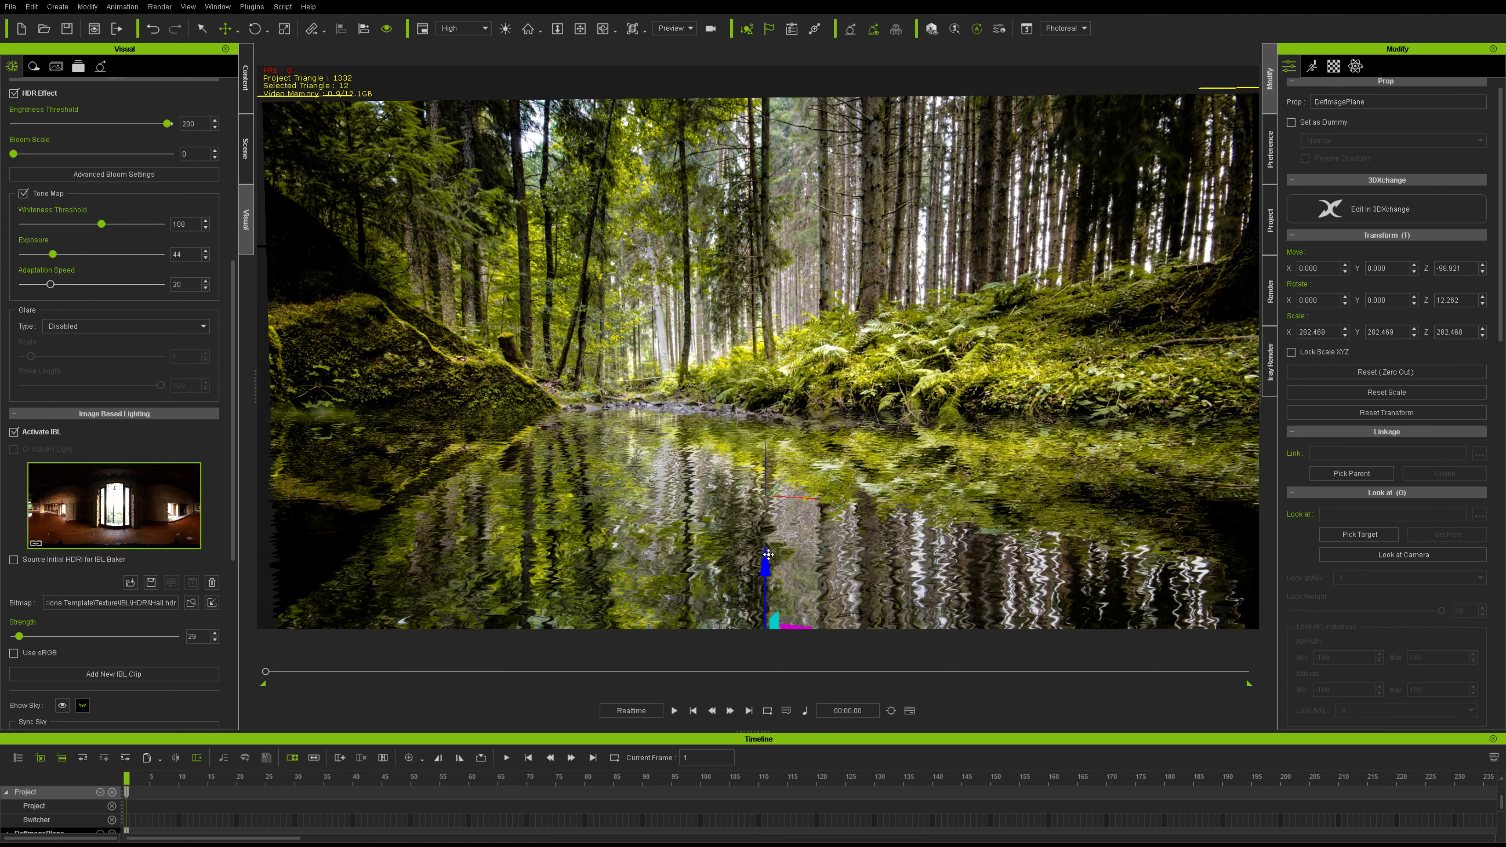
pyautogui.click(580, 27)
pyautogui.moveTo(688, 166); pyautogui.dragTo(692, 140)
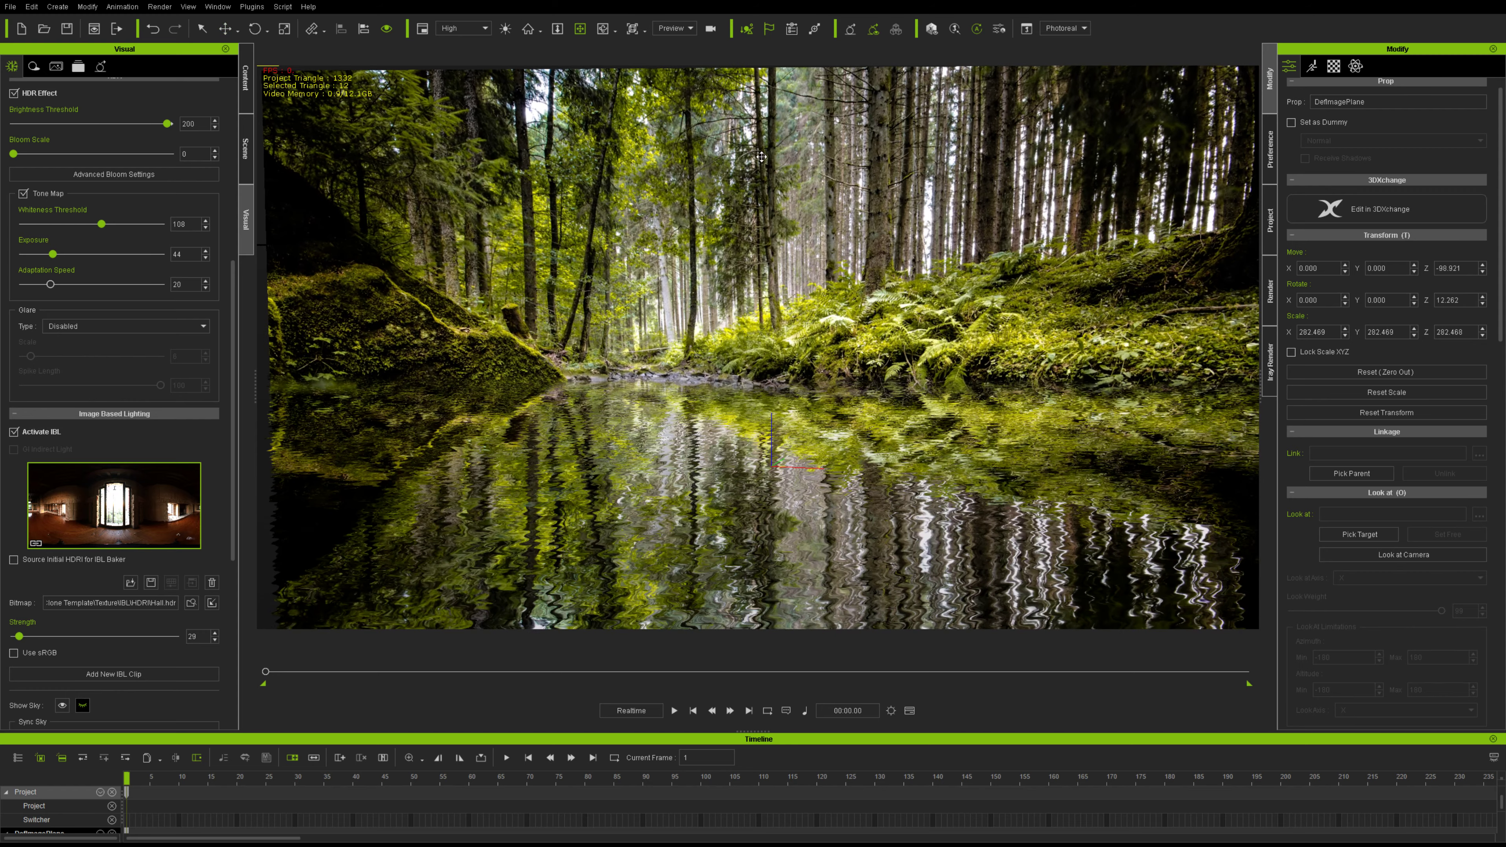
pyautogui.moveTo(761, 157); pyautogui.dragTo(750, 159)
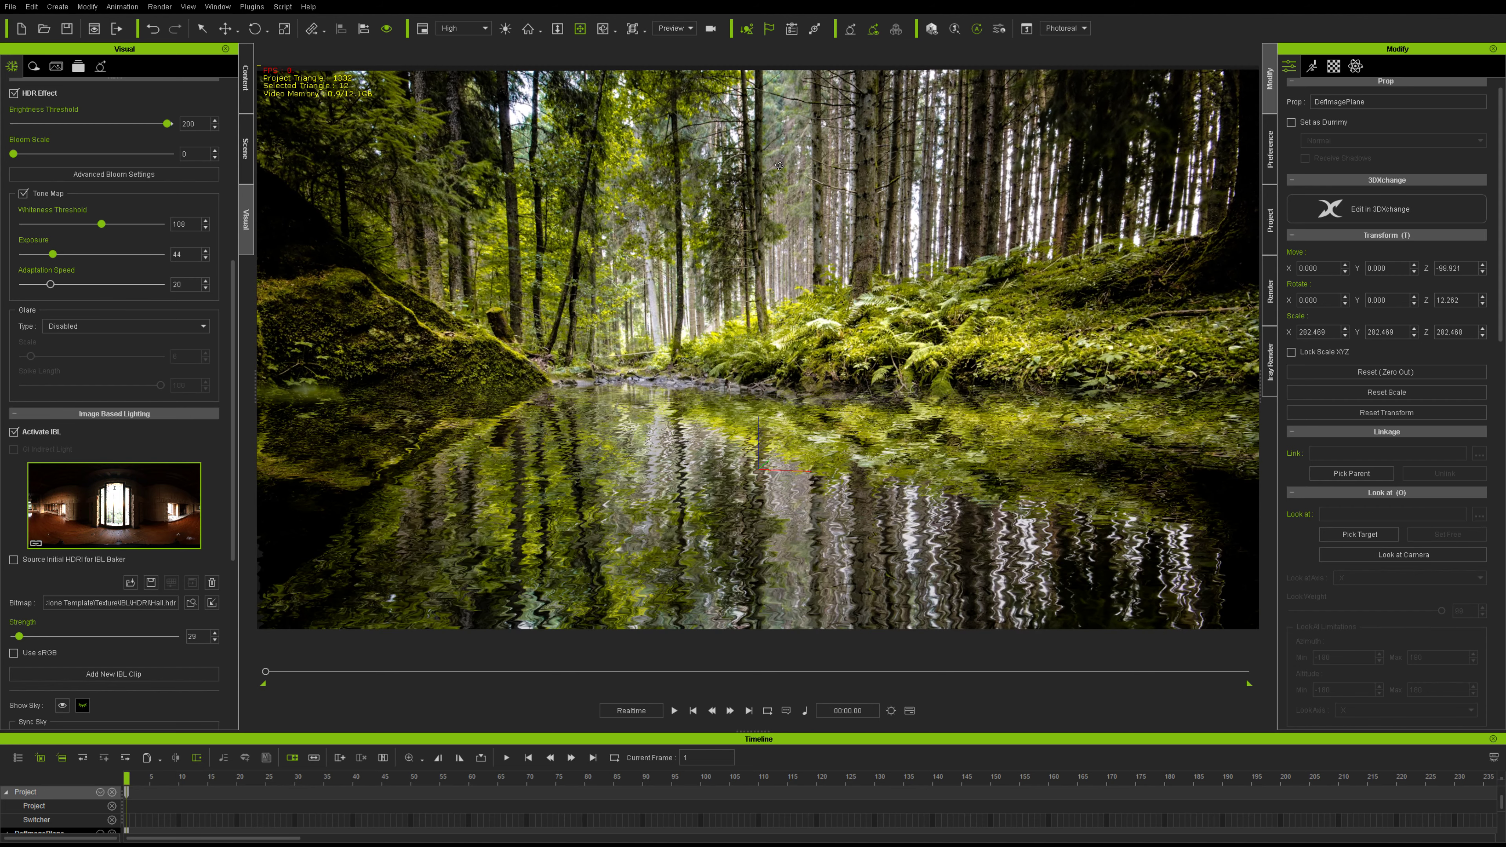
# Play the animation to check the forest reflection in the moving water, and return to the first frame.
pyautogui.moveTo(731, 147); pyautogui.dragTo(728, 143)
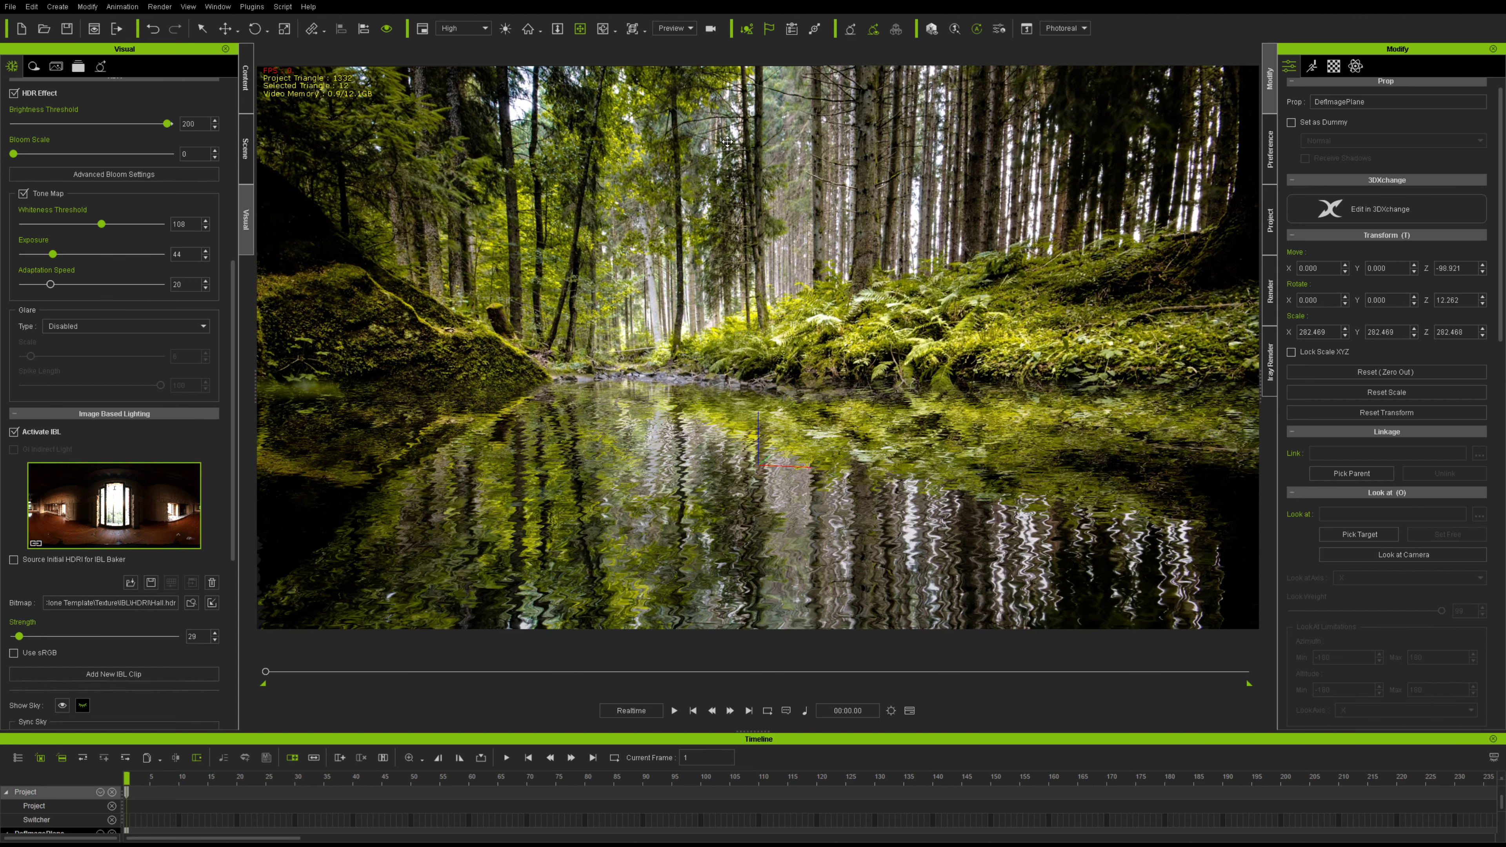
pyautogui.click(674, 711)
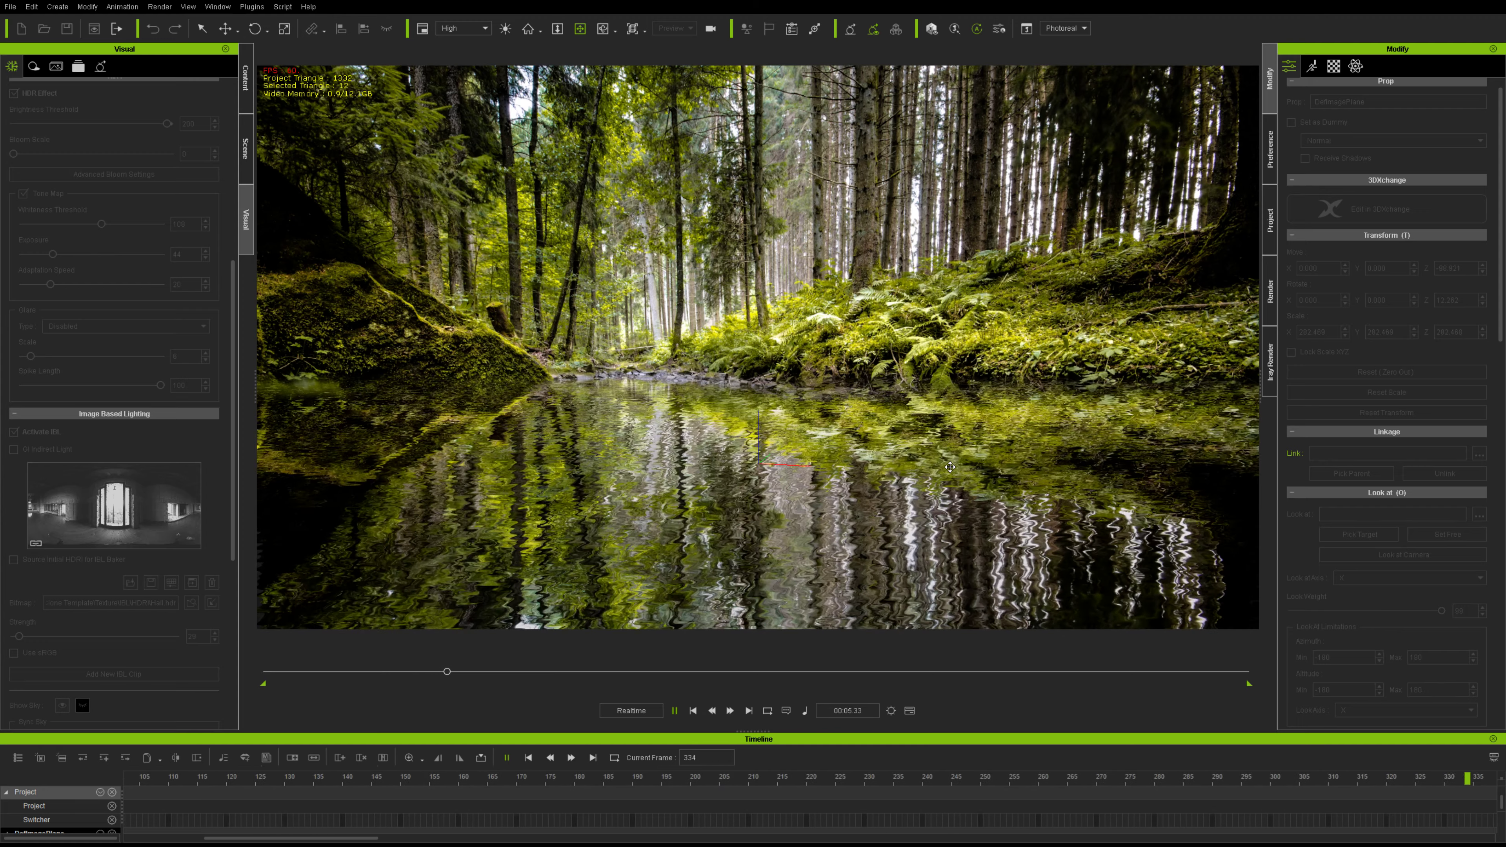
pyautogui.click(693, 712)
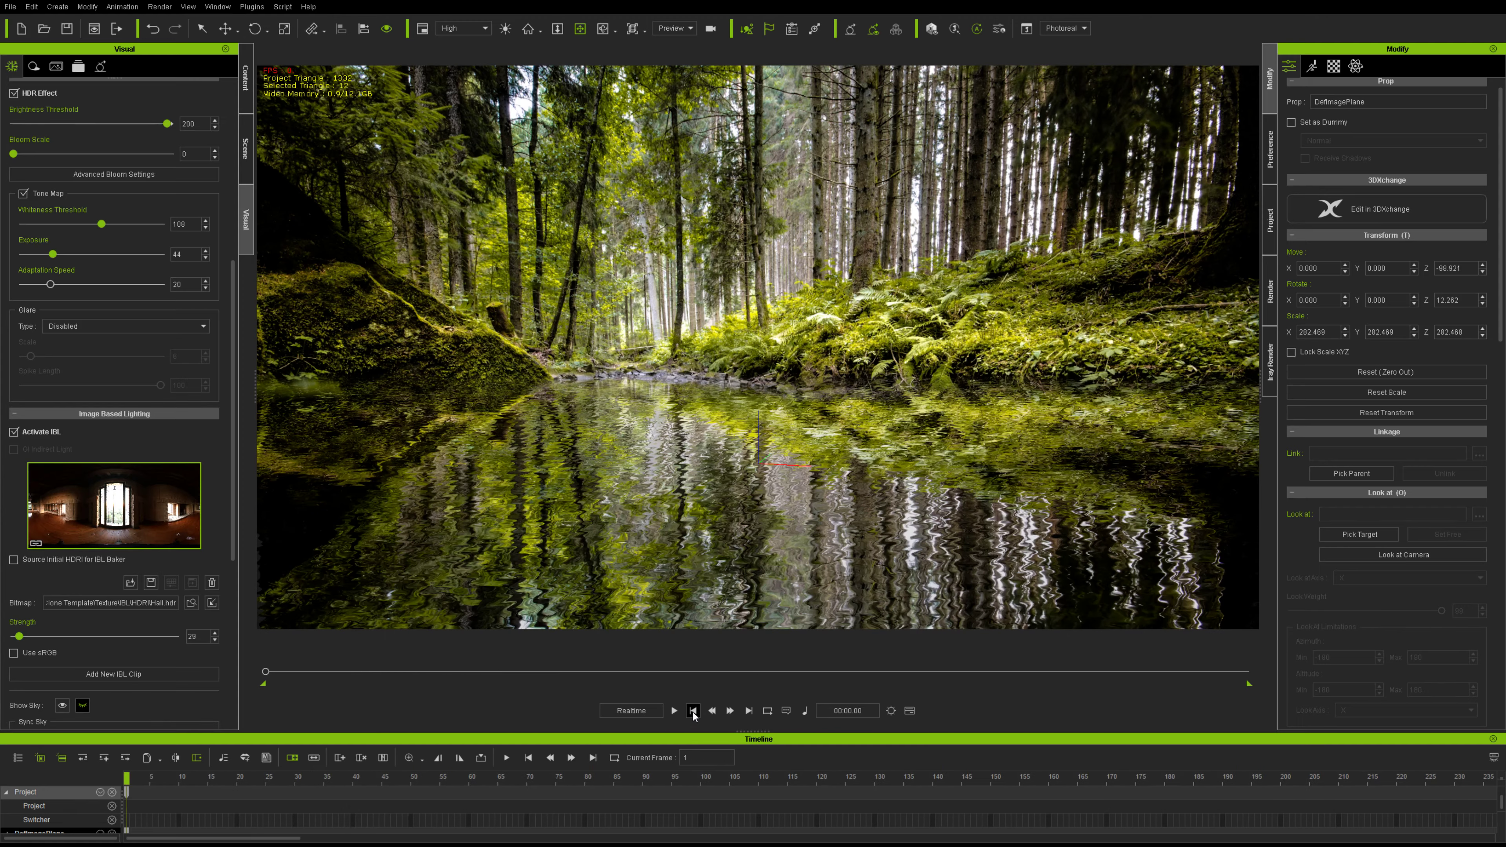
# Try a stronger glow with HDR brightness threshold 49, bloom scale 84 and tone map exposure 18.
pyautogui.scroll(5, 176, 467)
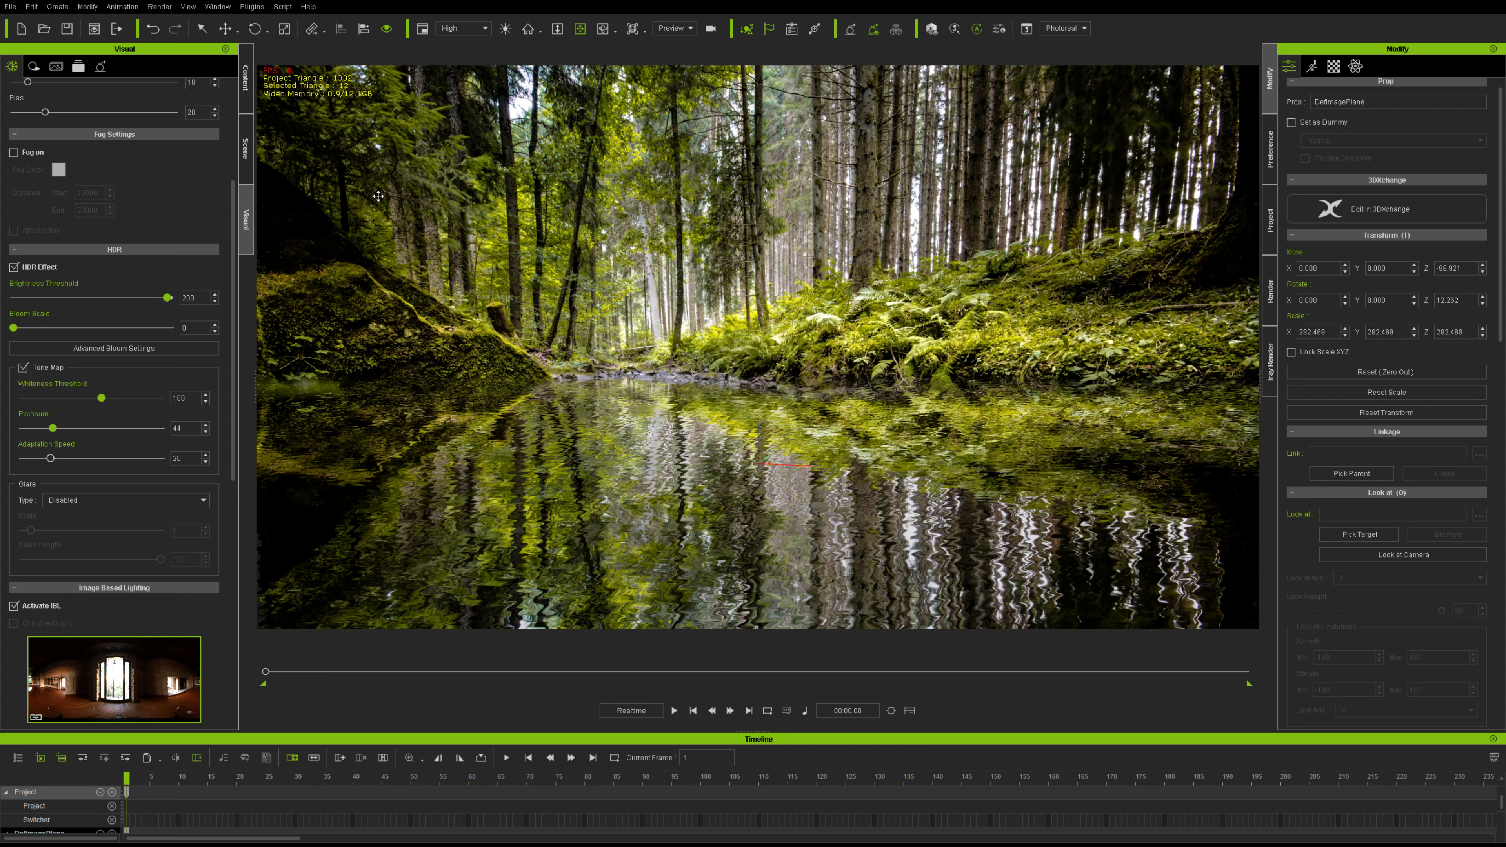
pyautogui.moveTo(166, 299); pyautogui.dragTo(82, 320)
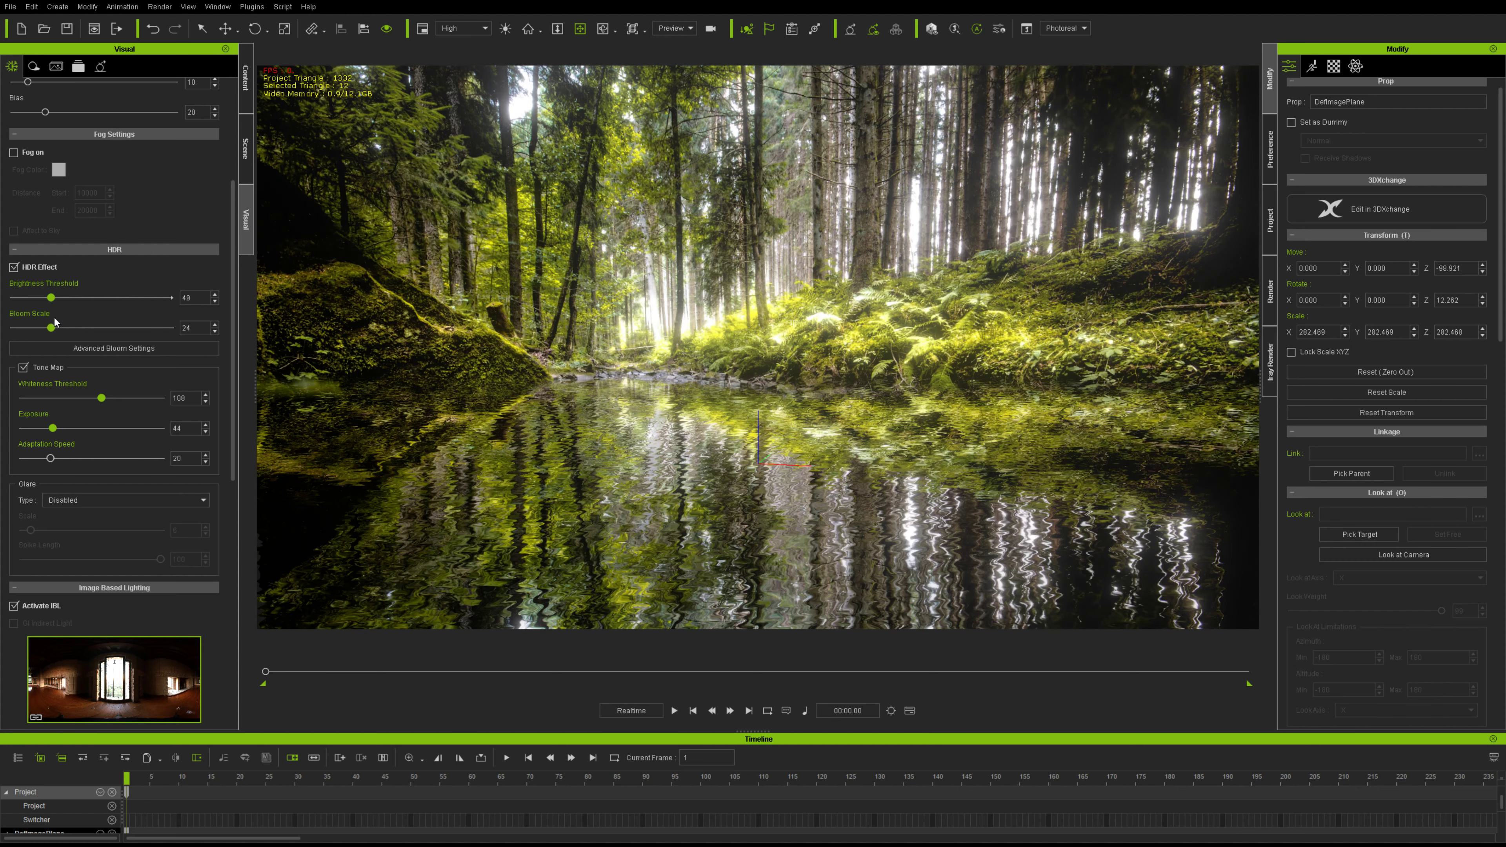
pyautogui.moveTo(95, 325); pyautogui.dragTo(116, 328)
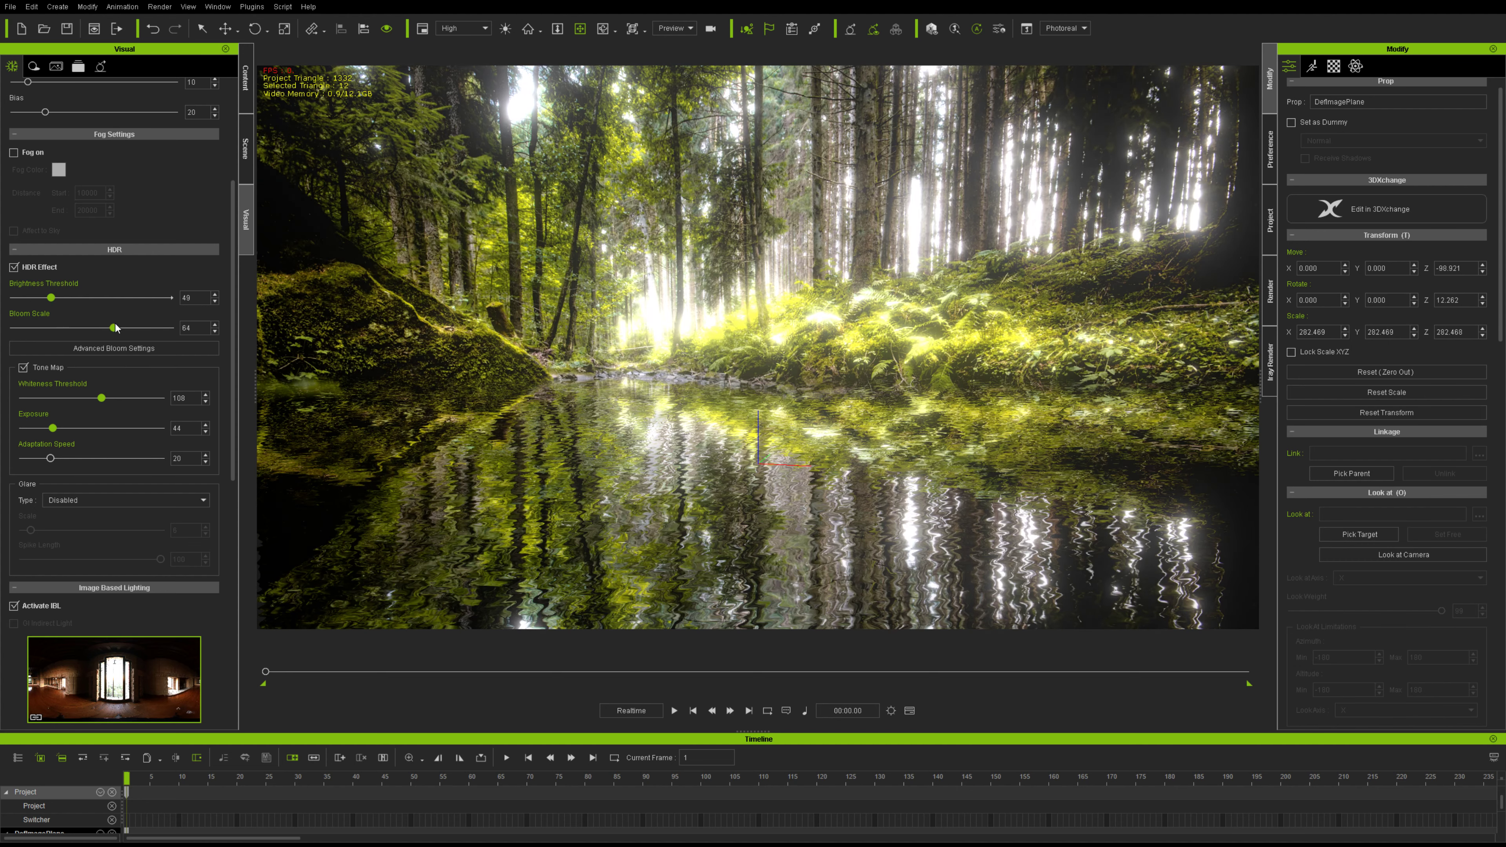
pyautogui.moveTo(55, 433); pyautogui.dragTo(41, 435)
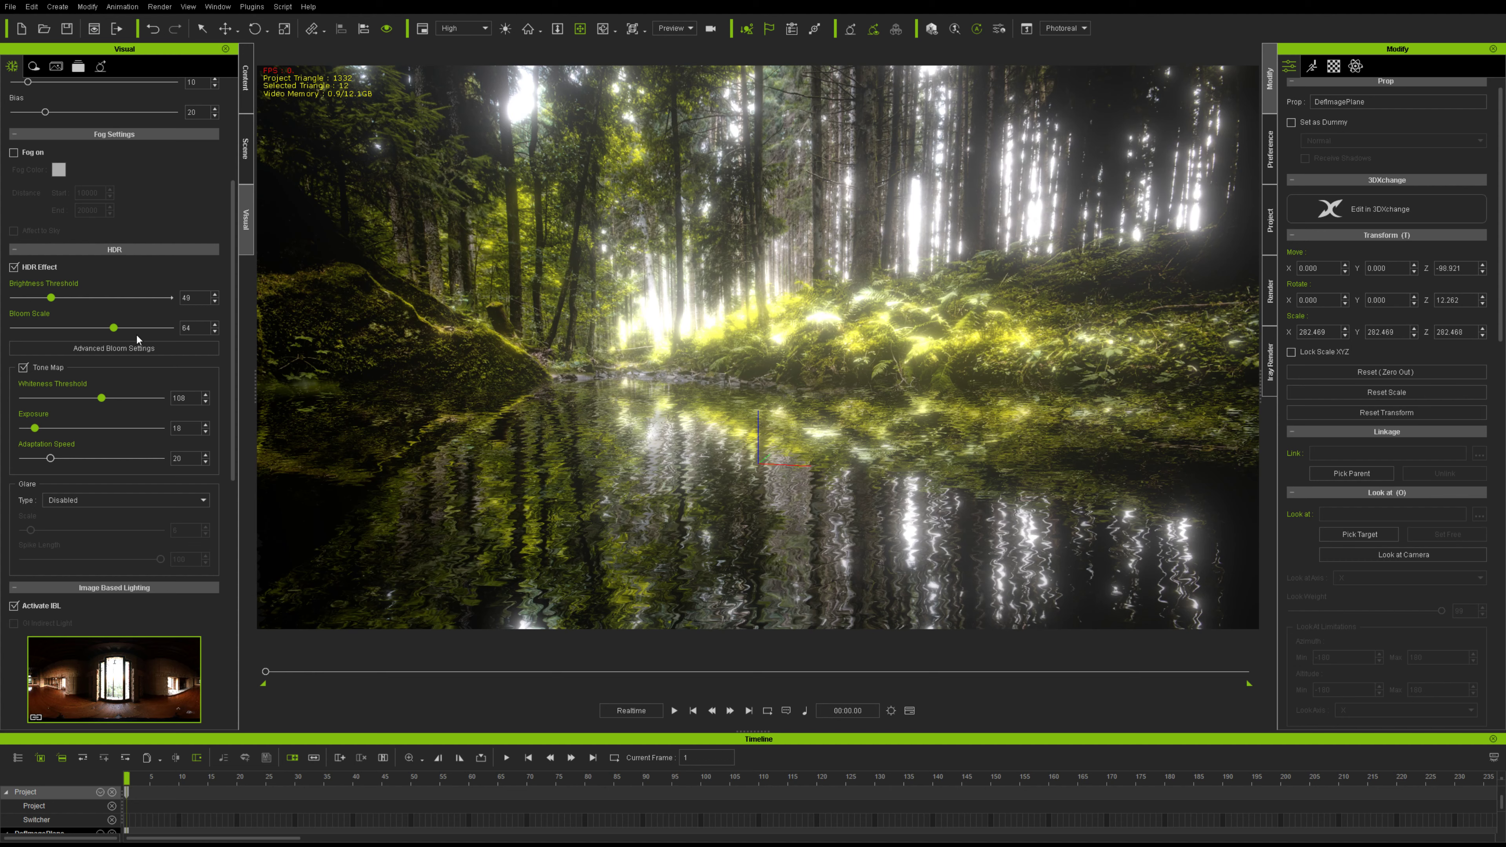
# Set the HDR bloom scale to 0, brightness threshold to 200 and exposure to 24, and preview the water in playback.
pyautogui.moveTo(117, 332); pyautogui.dragTo(27, 335)
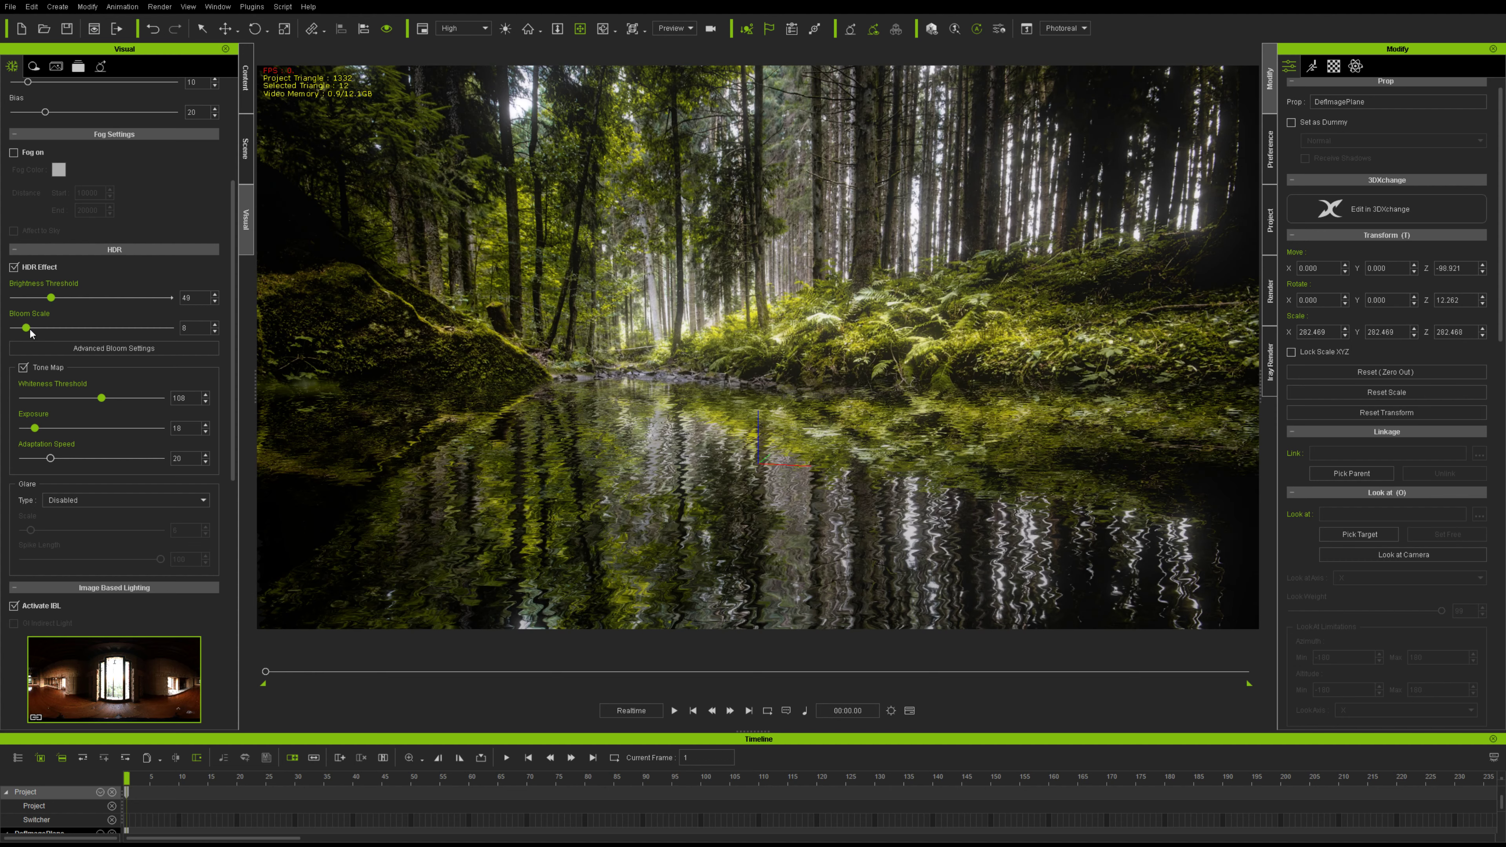
pyautogui.moveTo(23, 333); pyautogui.dragTo(166, 310)
pyautogui.moveTo(26, 328); pyautogui.dragTo(12, 329)
pyautogui.moveTo(38, 432); pyautogui.dragTo(41, 433)
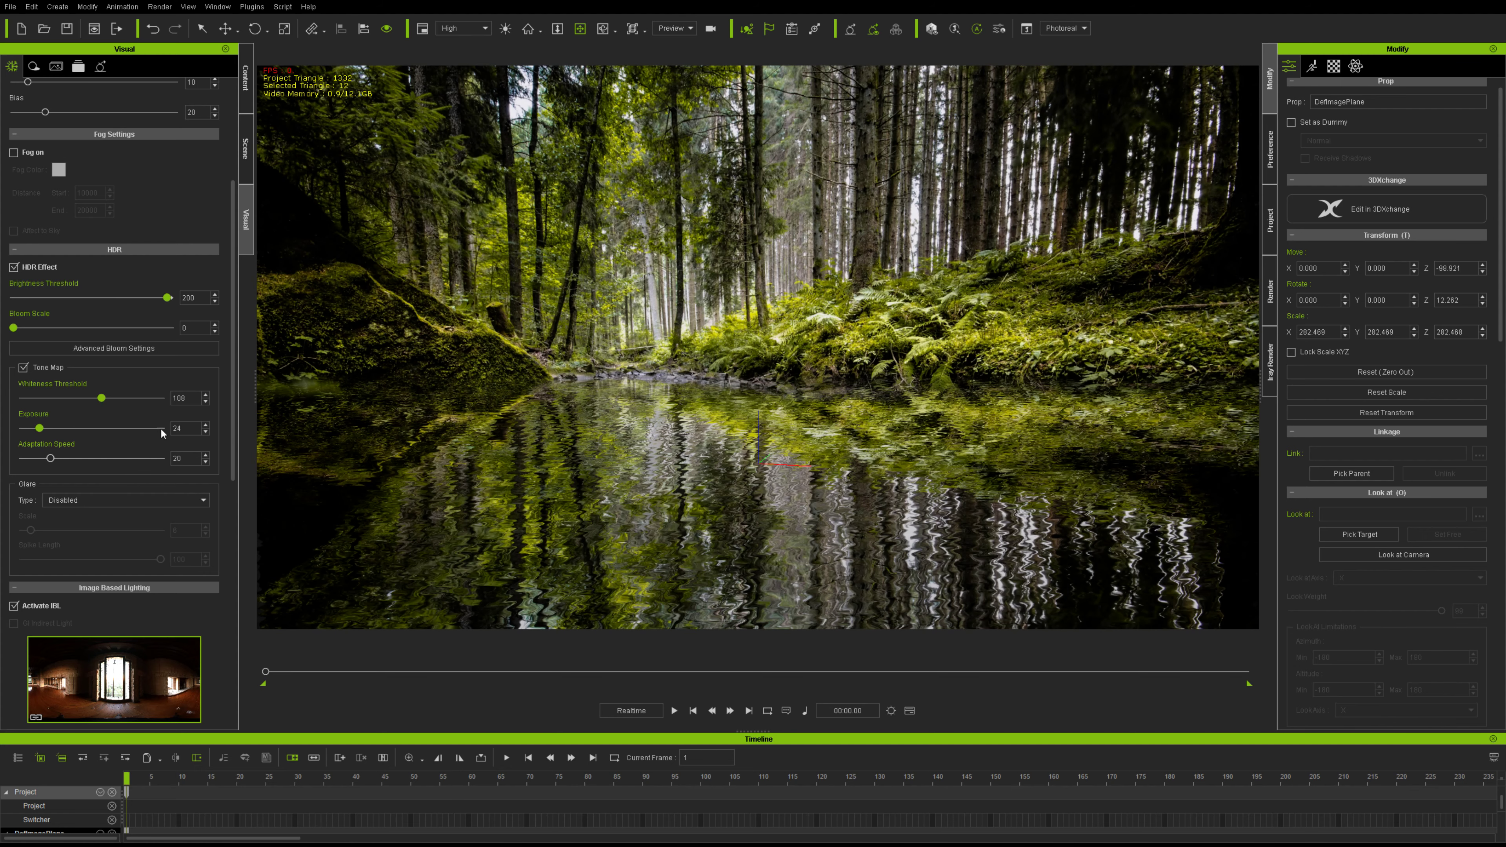
pyautogui.click(674, 710)
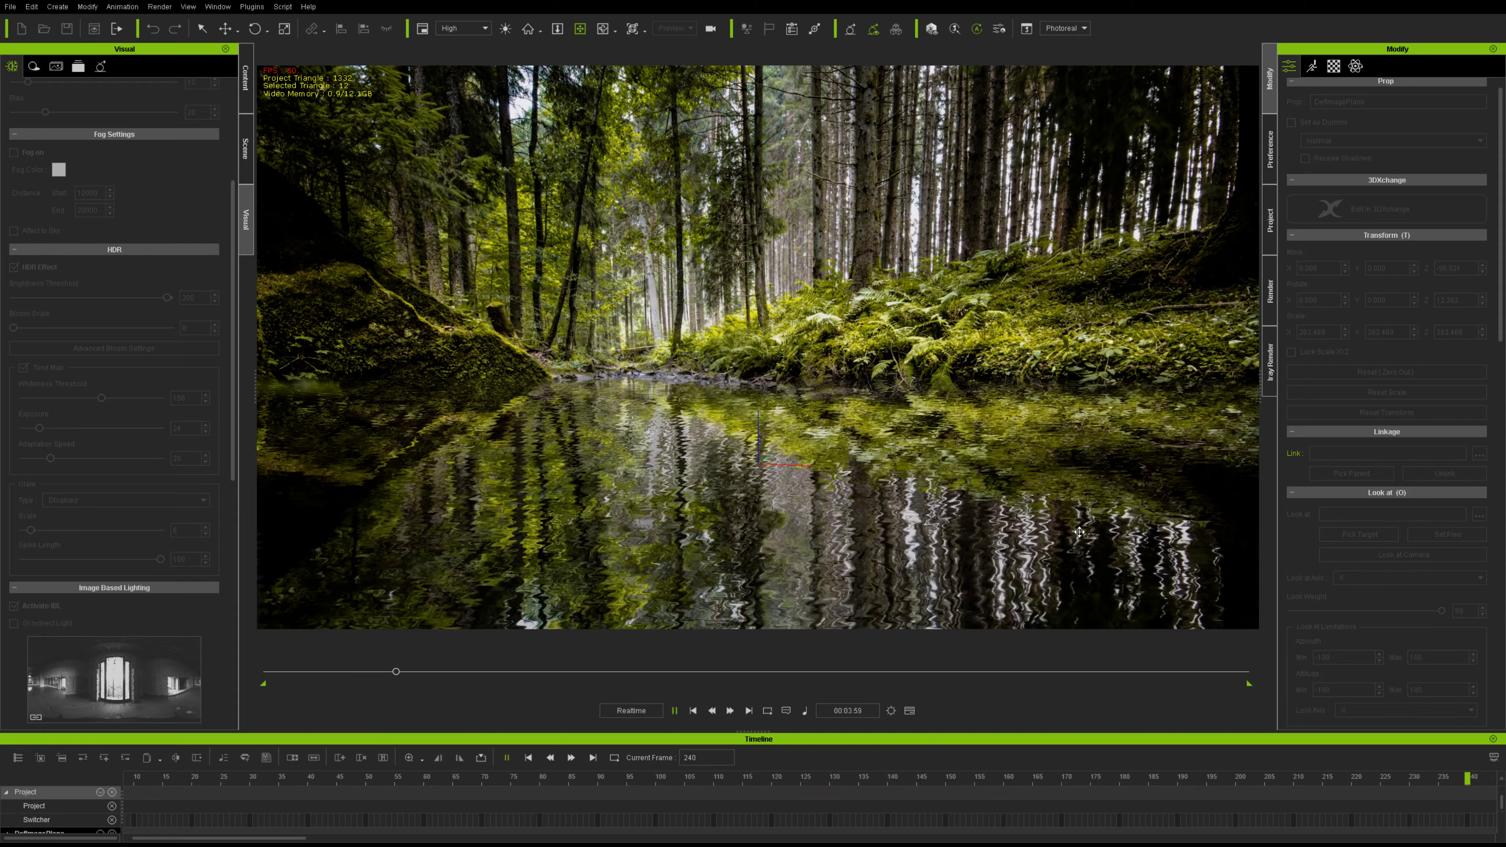
pyautogui.click(692, 711)
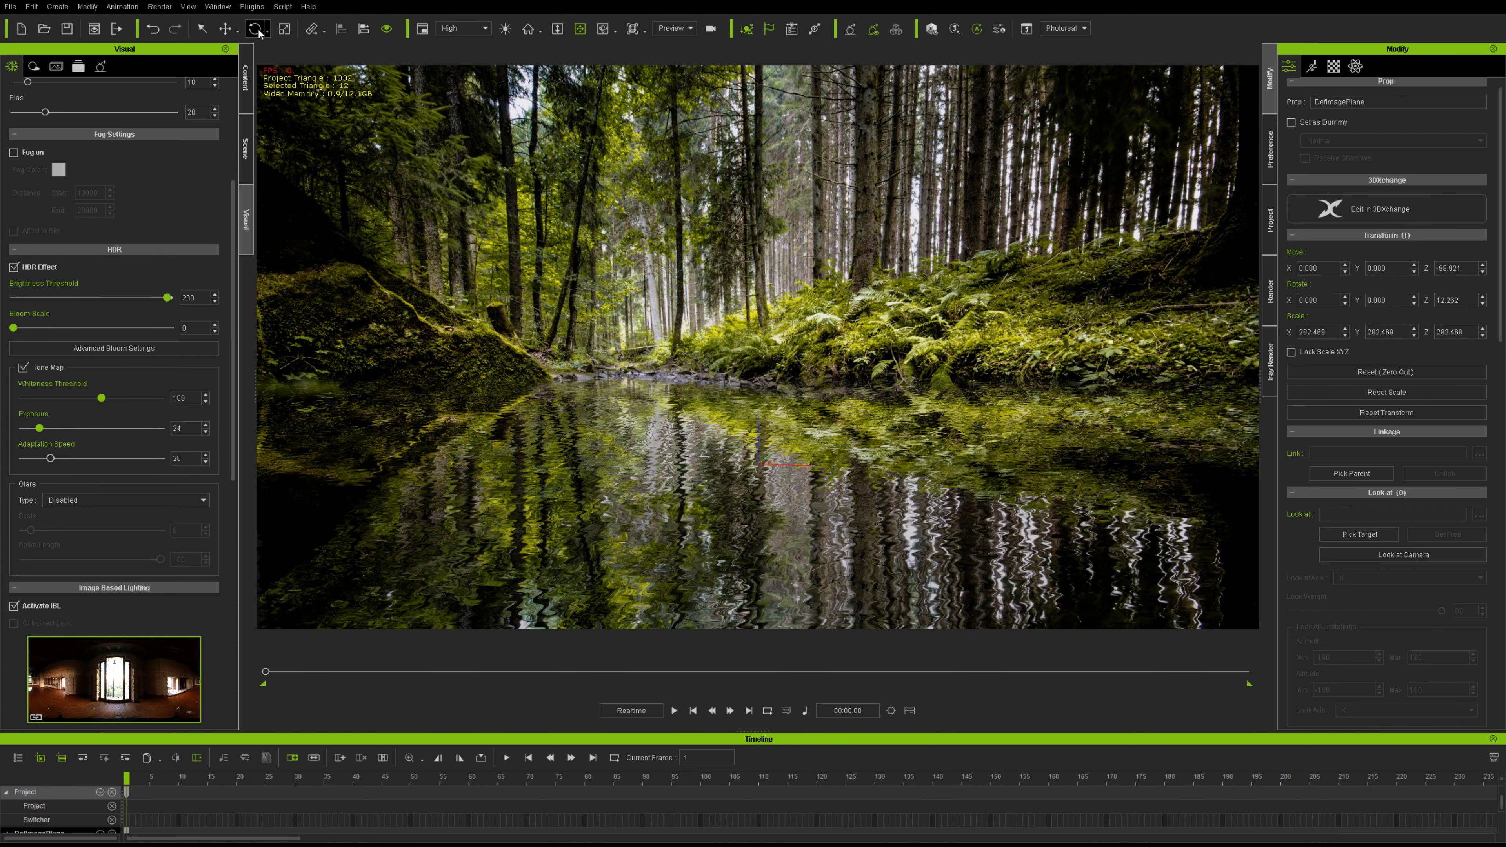
# Hide the forest image plane and add the waterfall video to the scene as a new image plane.
pyautogui.click(203, 29)
pyautogui.click(246, 149)
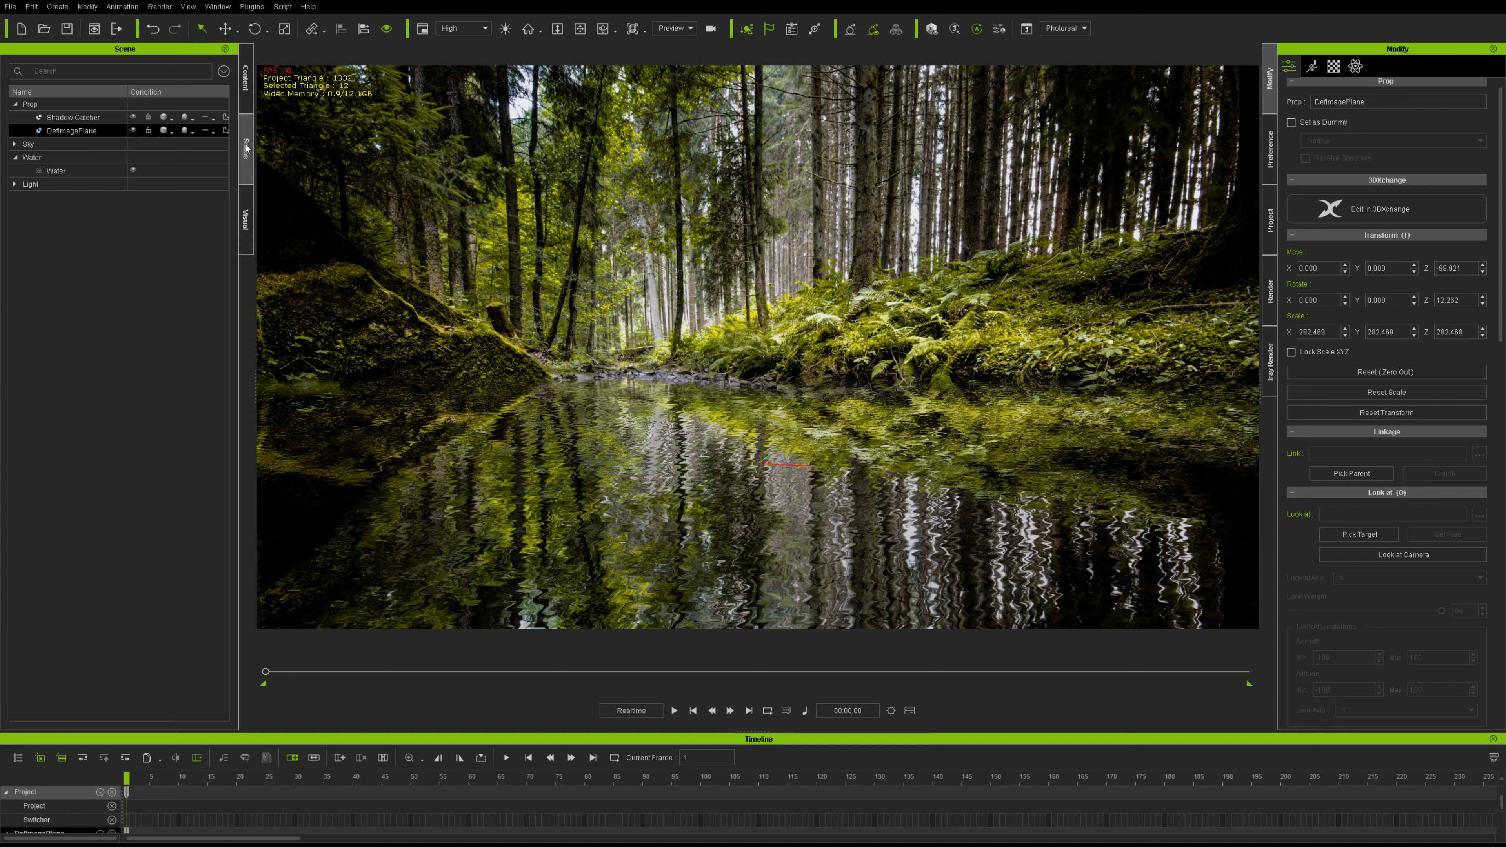
pyautogui.click(132, 130)
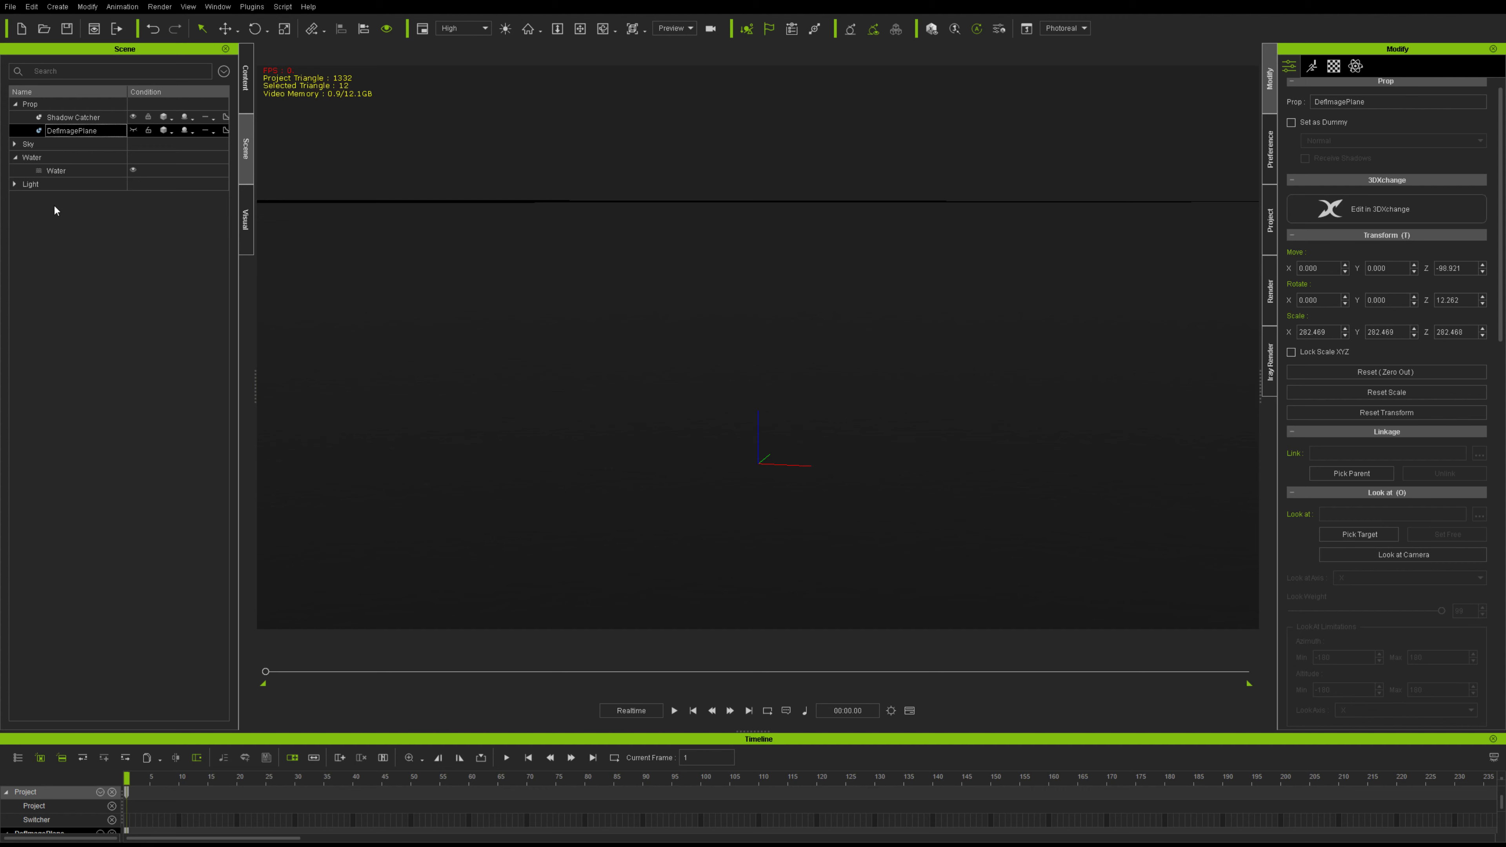
pyautogui.moveTo(617, 360); pyautogui.dragTo(741, 390)
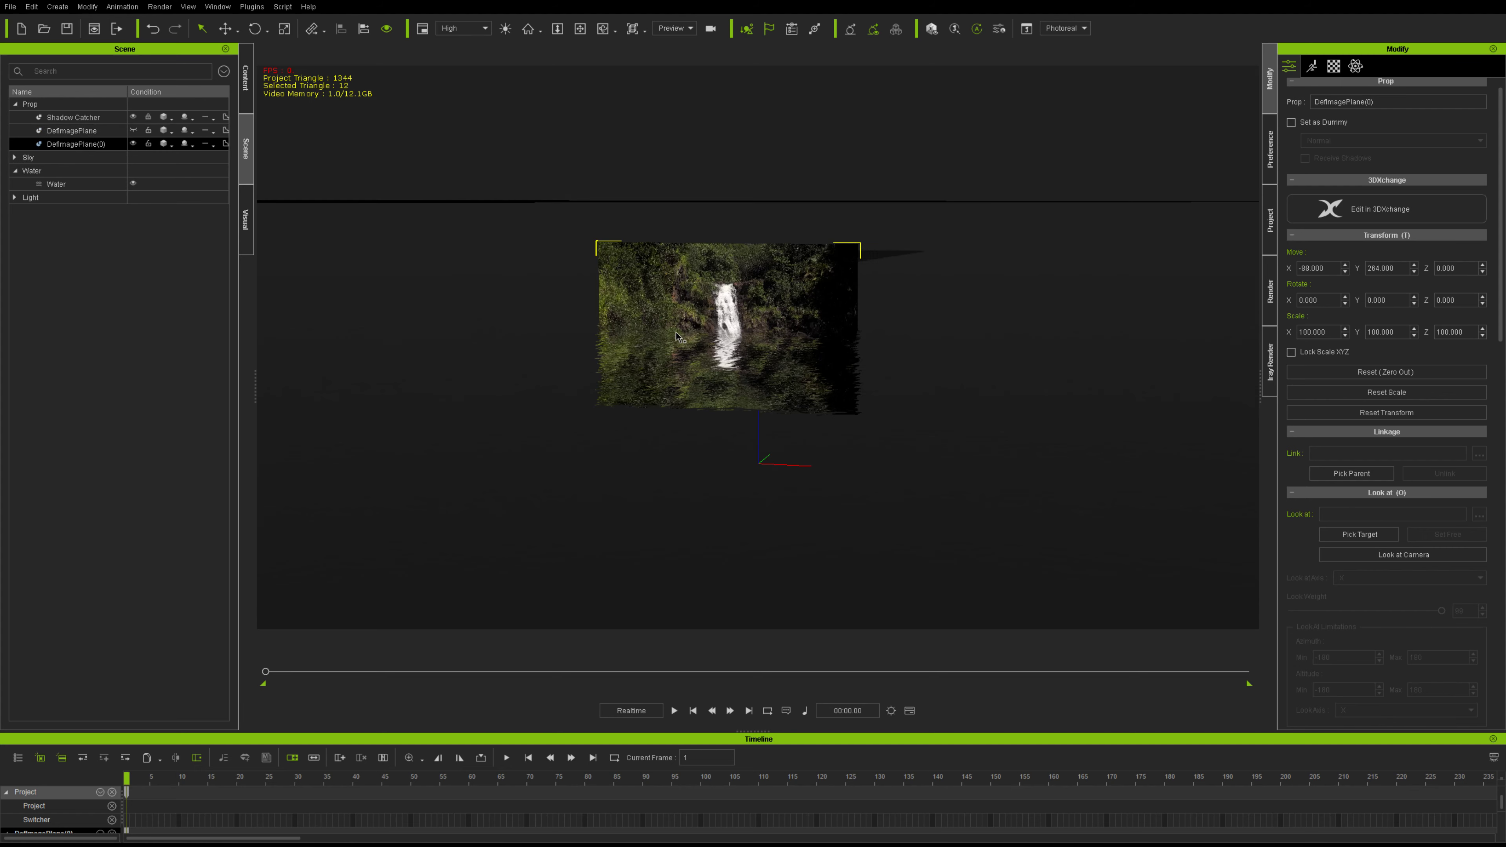
# Rotate the waterfall plane about 16 degrees around Z and play the animation to check its video.
pyautogui.click(255, 29)
pyautogui.moveTo(733, 407)
pyautogui.mouseDown()
pyautogui.moveTo(844, 401)
pyautogui.moveTo(742, 407)
pyautogui.mouseUp()
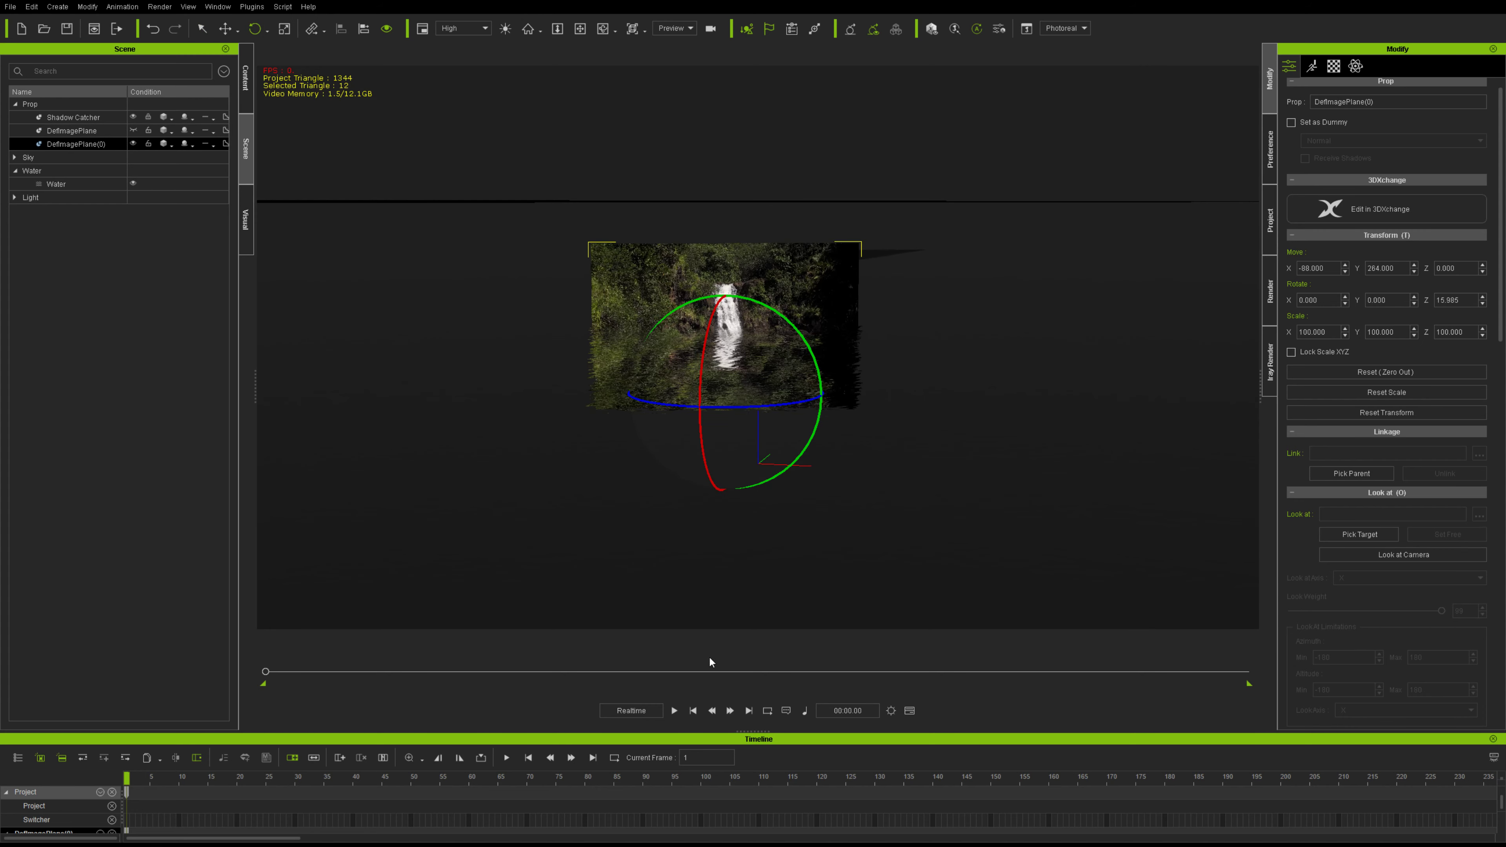
pyautogui.click(674, 710)
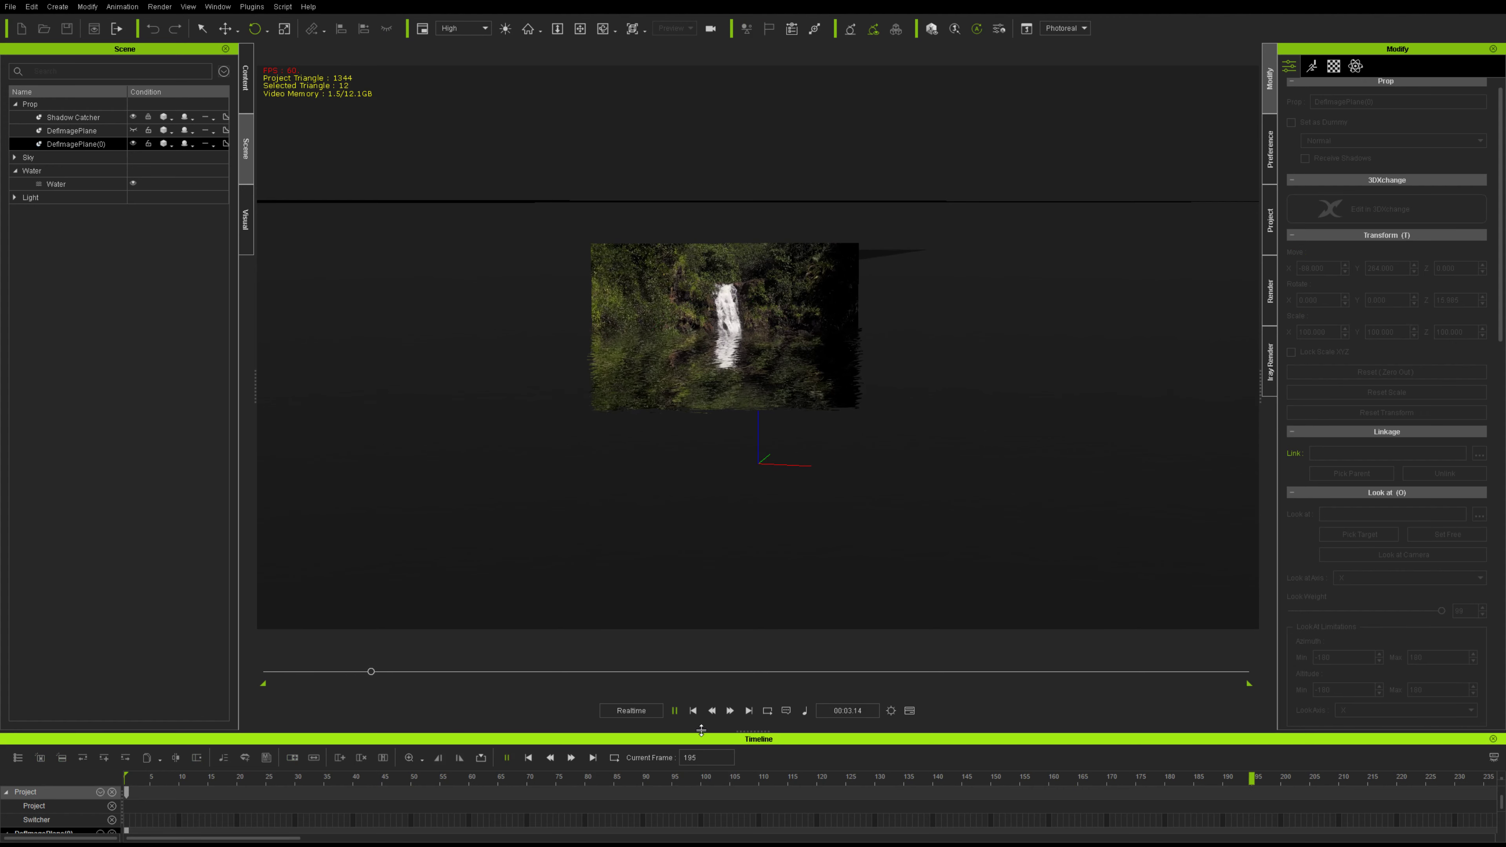
pyautogui.click(692, 711)
# Enlarge the waterfall plane uniformly to fill the frame and lower it to about -44 on Z, checking it in playback.
pyautogui.click(284, 28)
pyautogui.moveTo(723, 392); pyautogui.dragTo(902, 232)
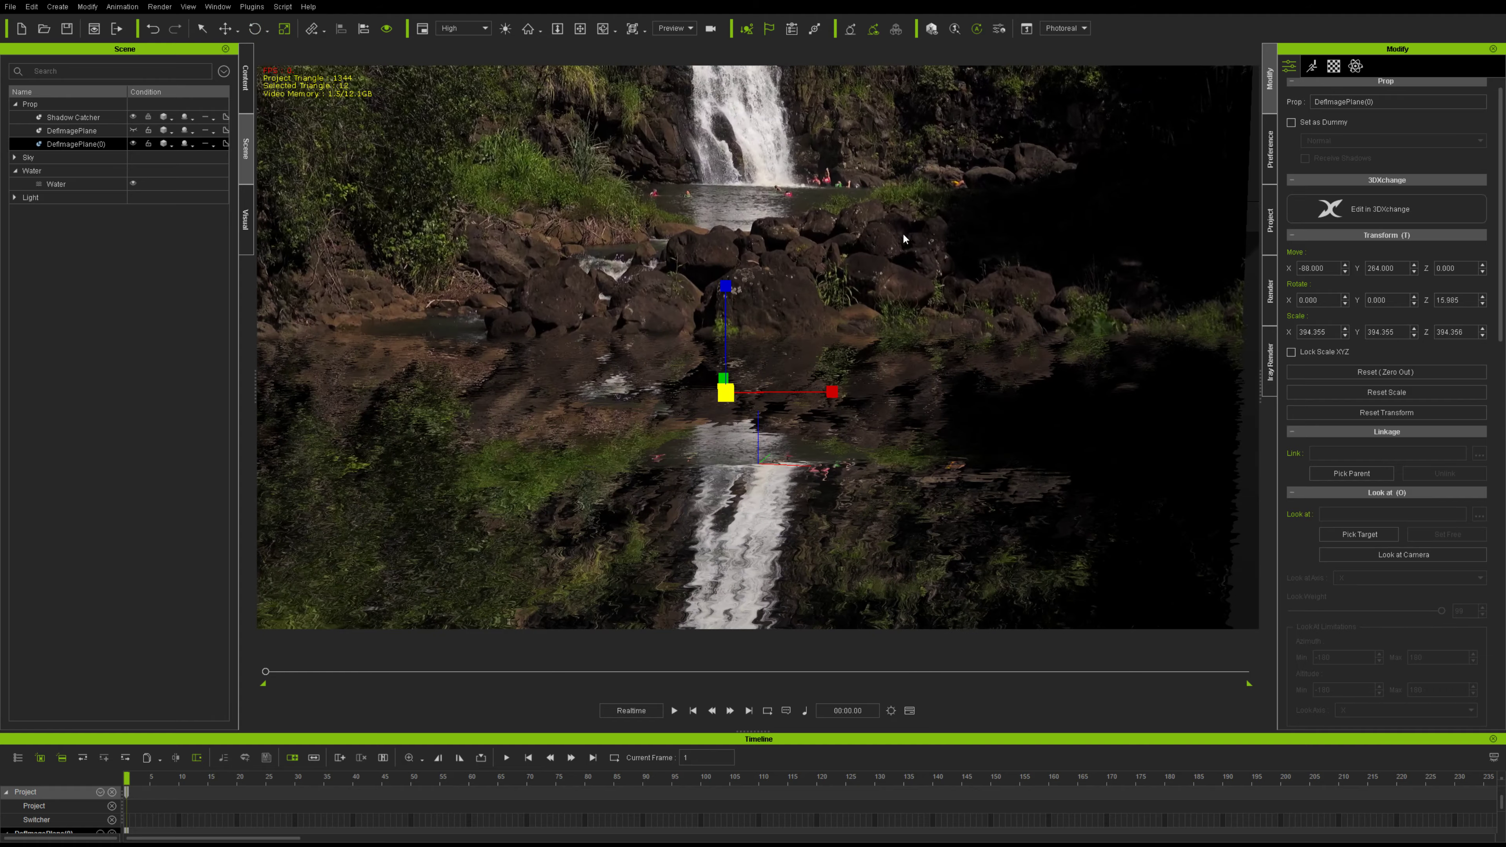
pyautogui.click(224, 28)
pyautogui.moveTo(724, 287); pyautogui.dragTo(725, 344)
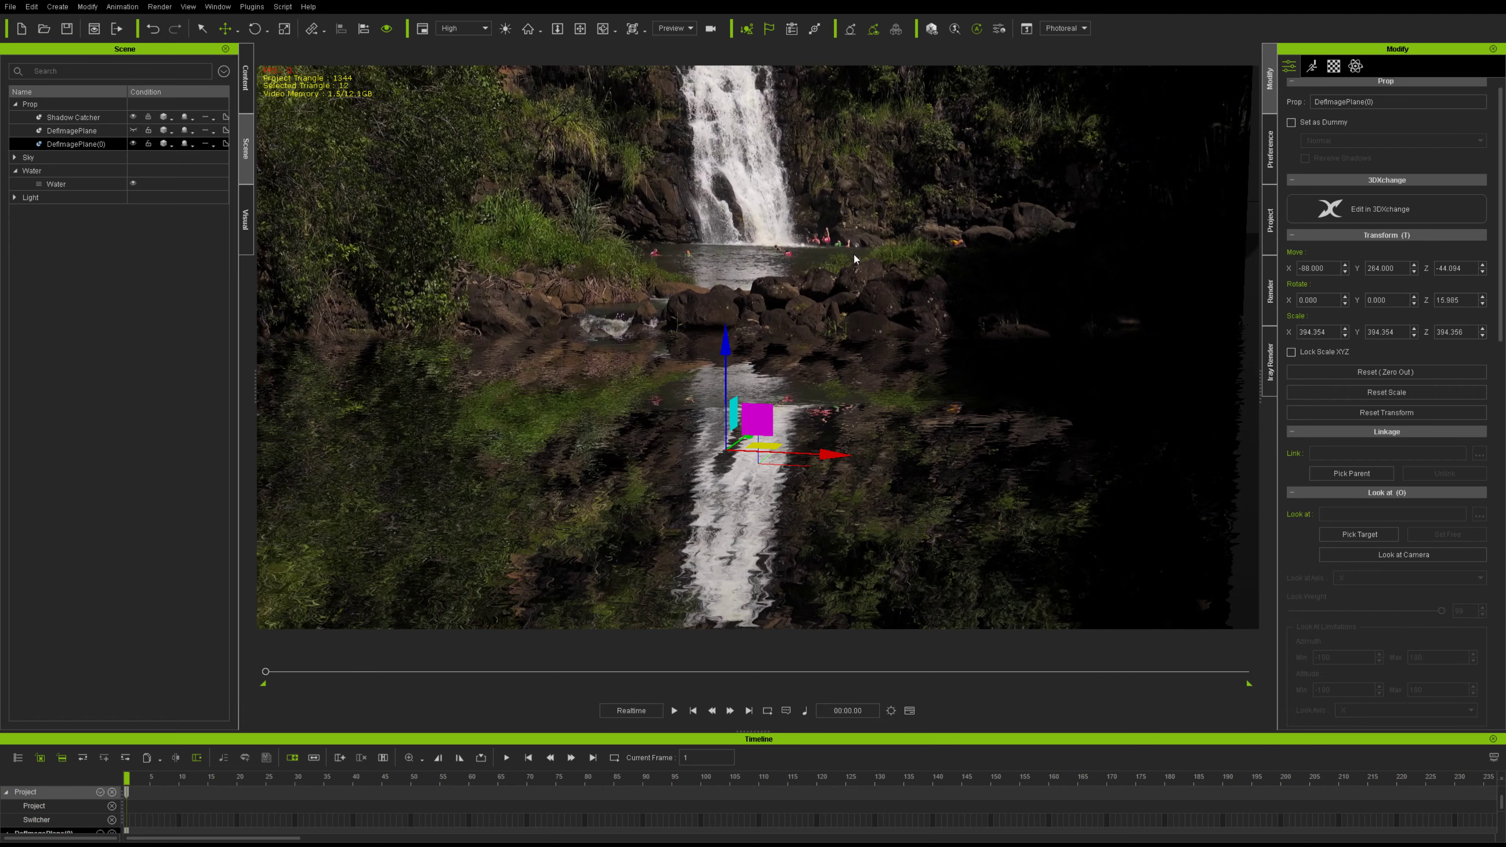
pyautogui.click(674, 710)
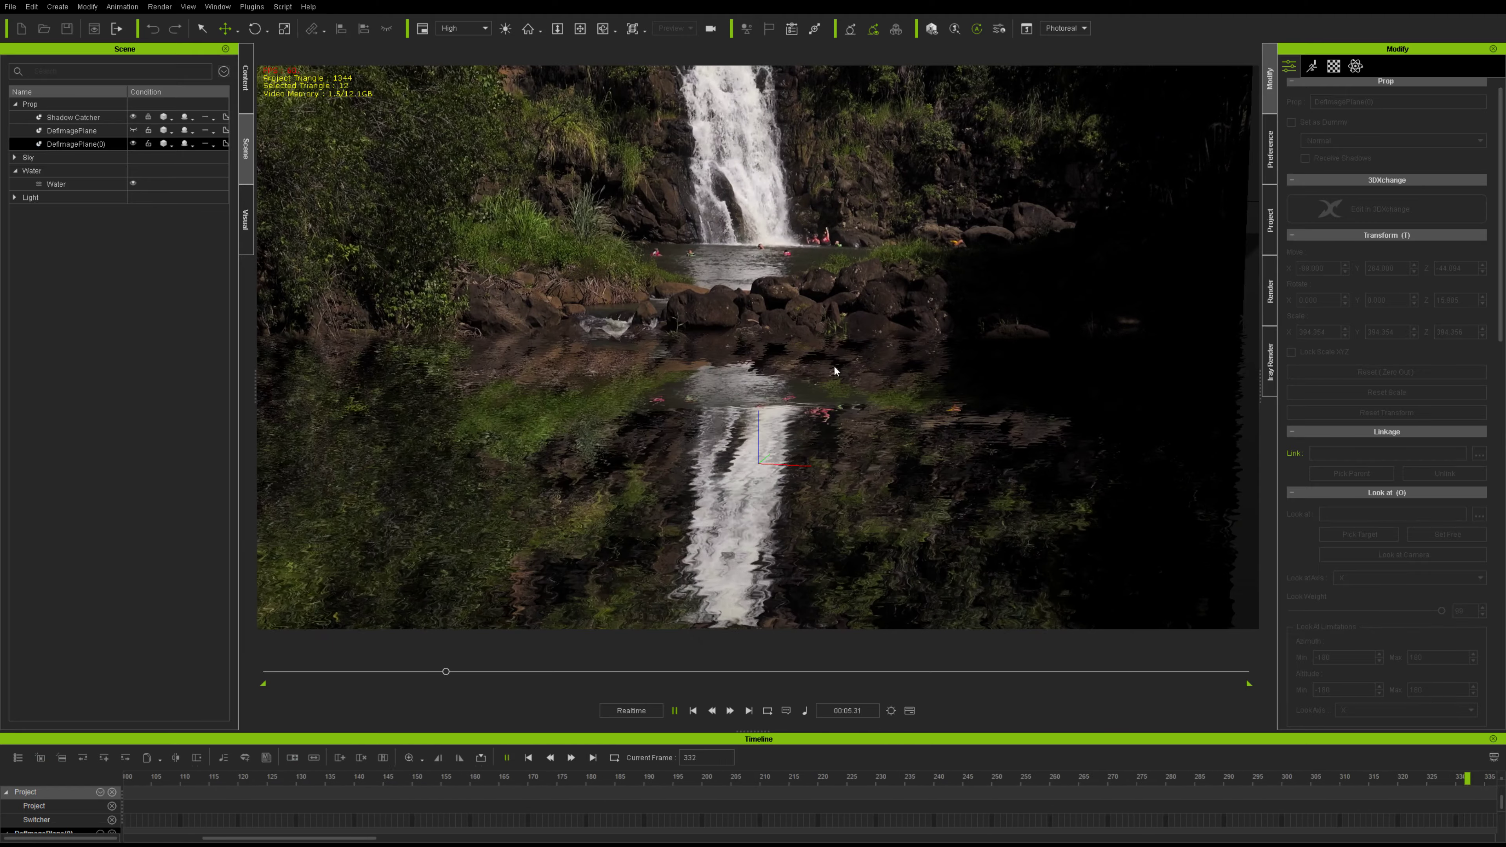
pyautogui.click(693, 711)
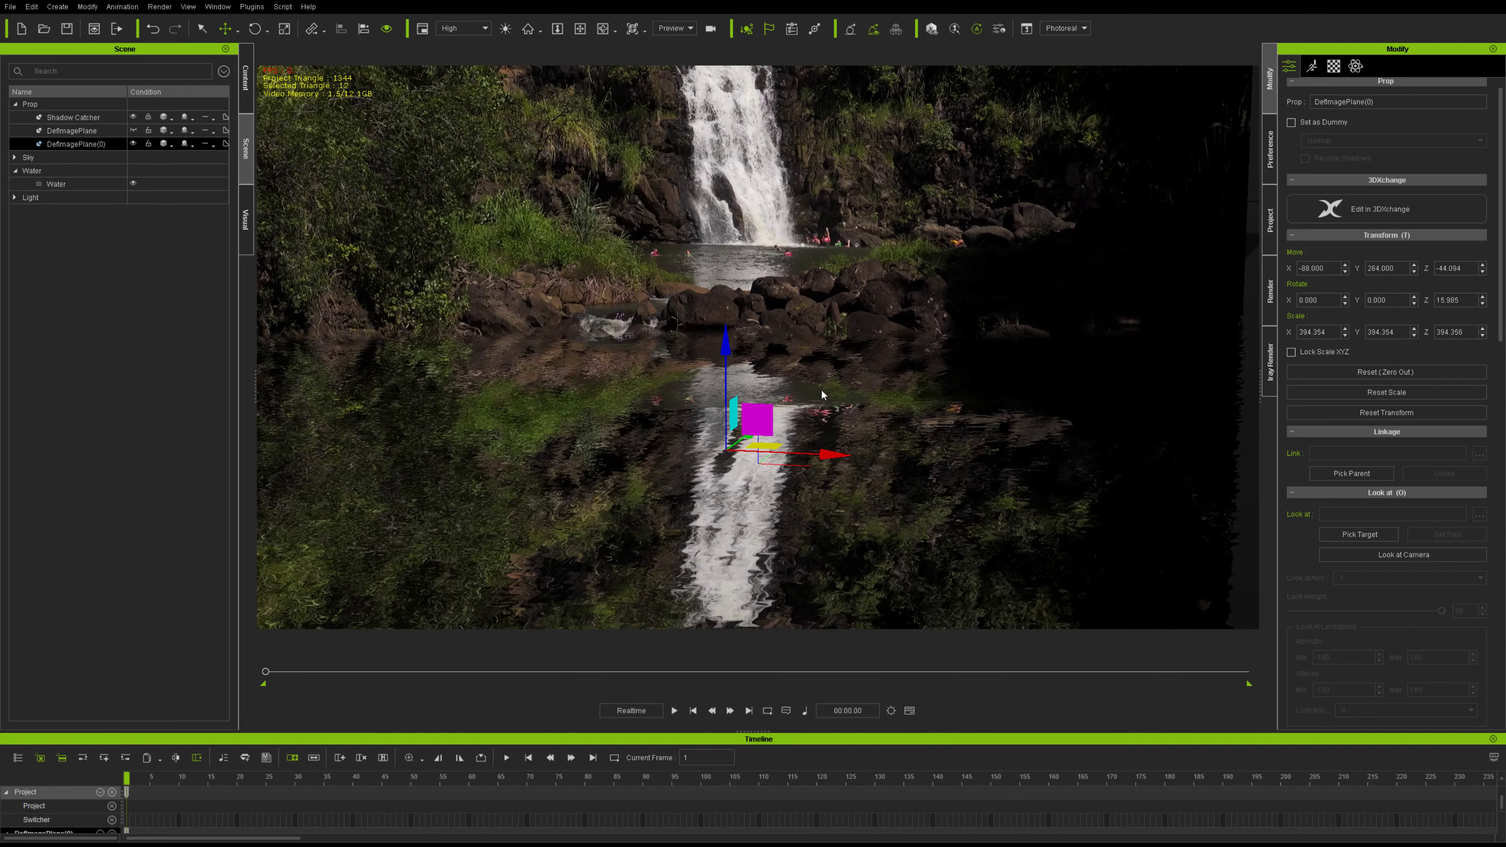
# Lower the waterfall plane to about -129 on Z and frame the falls and their reflection in the camera view.
pyautogui.moveTo(725, 339); pyautogui.dragTo(727, 429)
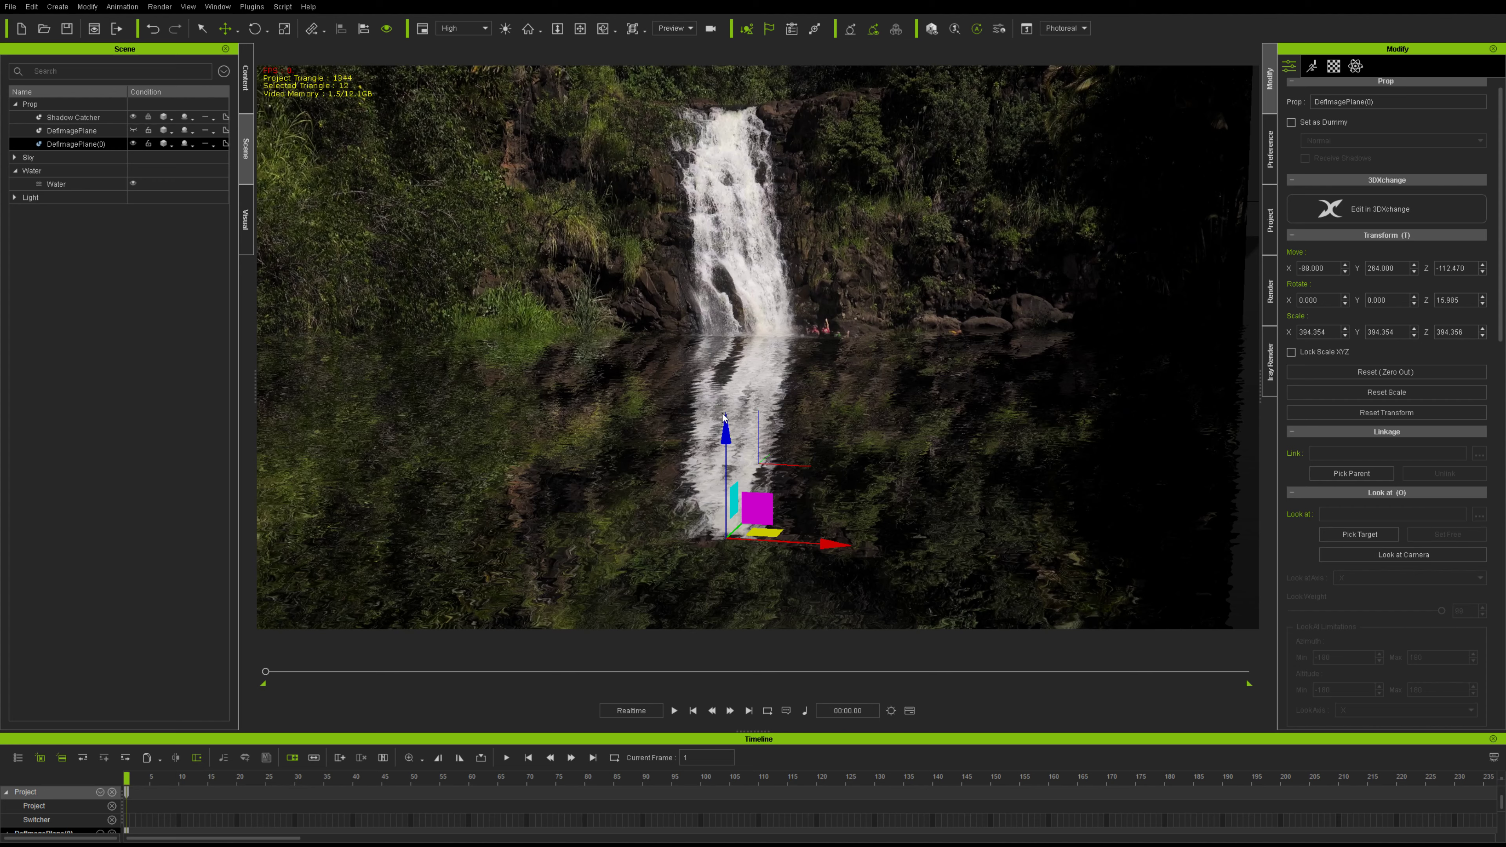
pyautogui.moveTo(724, 427); pyautogui.dragTo(727, 447)
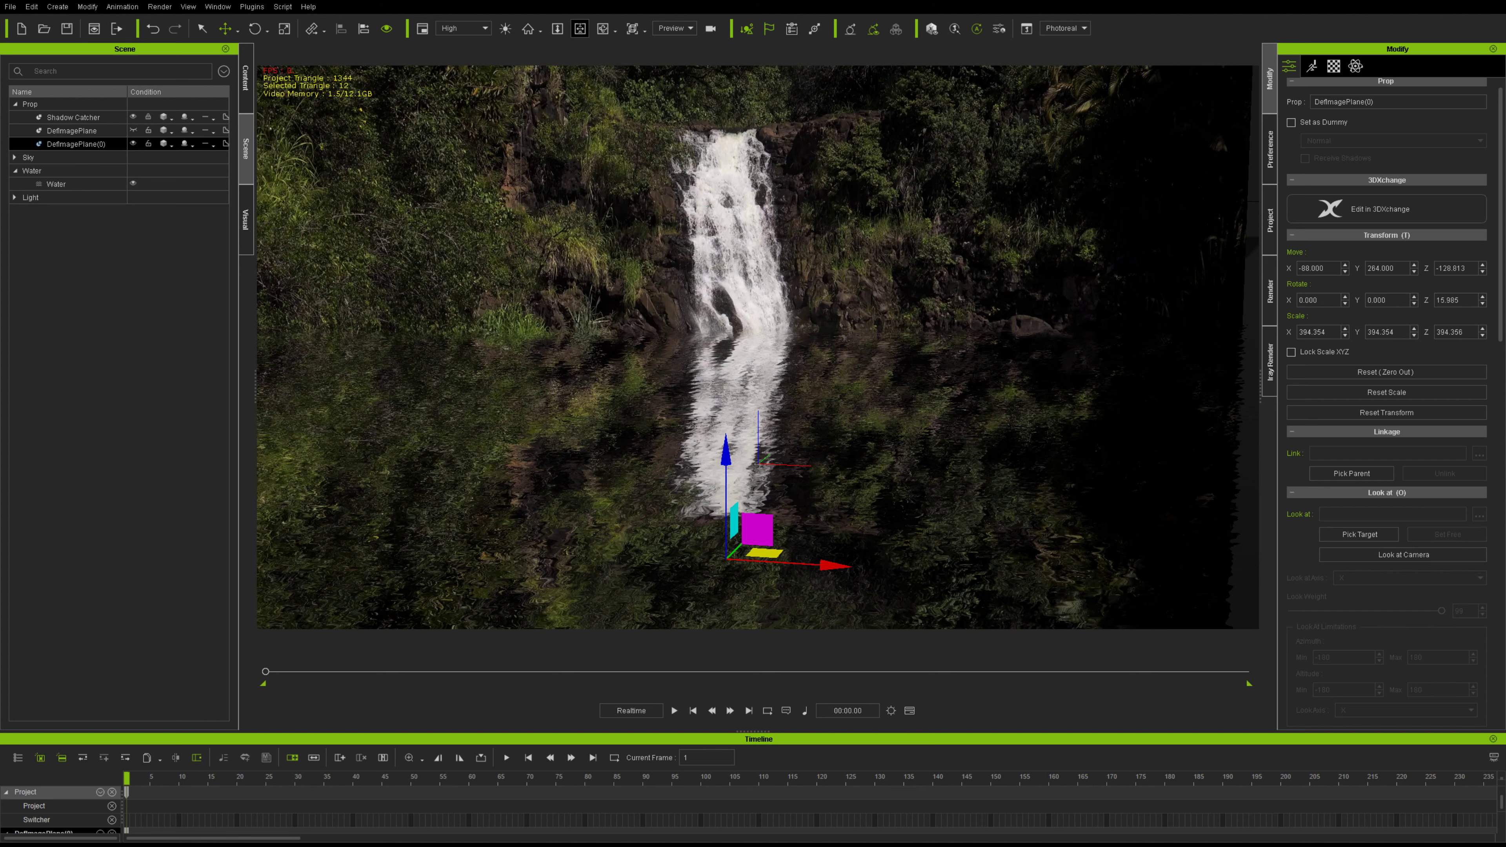
pyautogui.moveTo(717, 225)
pyautogui.mouseDown(button='right')
pyautogui.moveTo(689, 176)
pyautogui.moveTo(700, 245)
pyautogui.mouseUp(button='right')
# Play the animation several times to examine how the waterfall video reflects in the water, returning to the first frame.
pyautogui.click(674, 710)
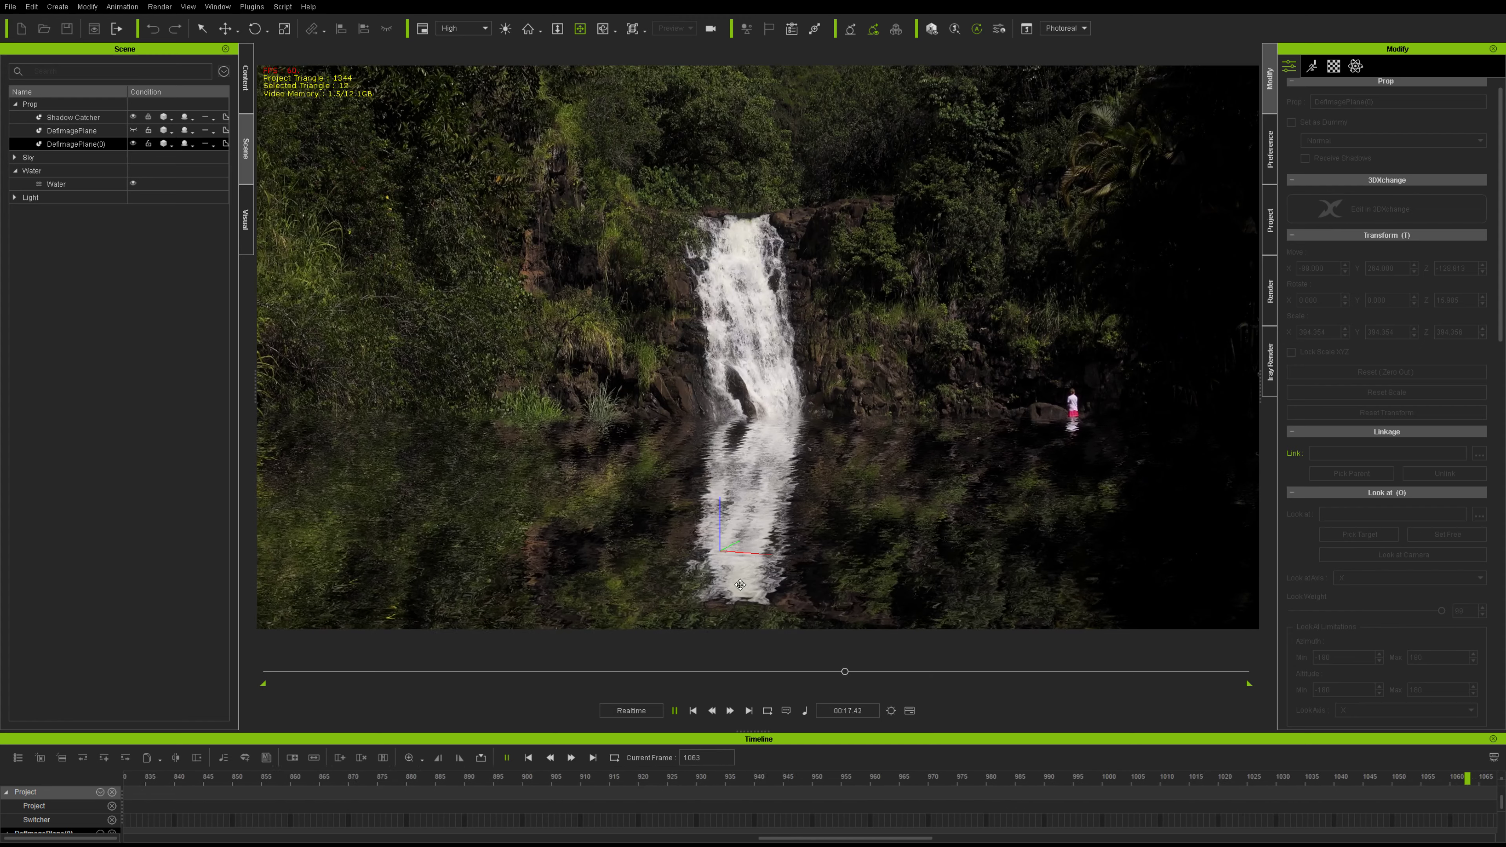
pyautogui.click(693, 711)
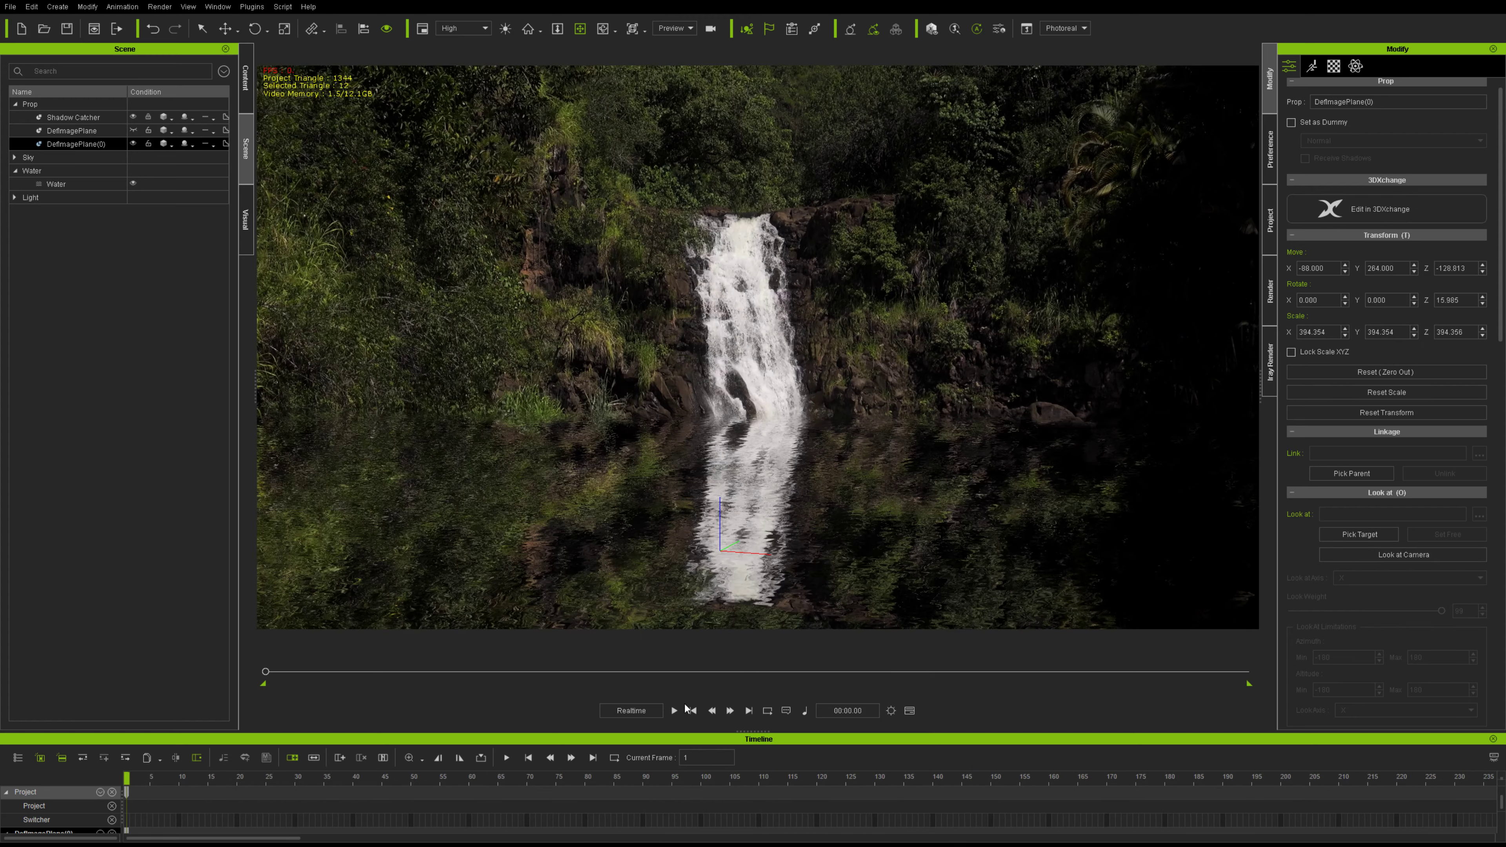
pyautogui.click(675, 711)
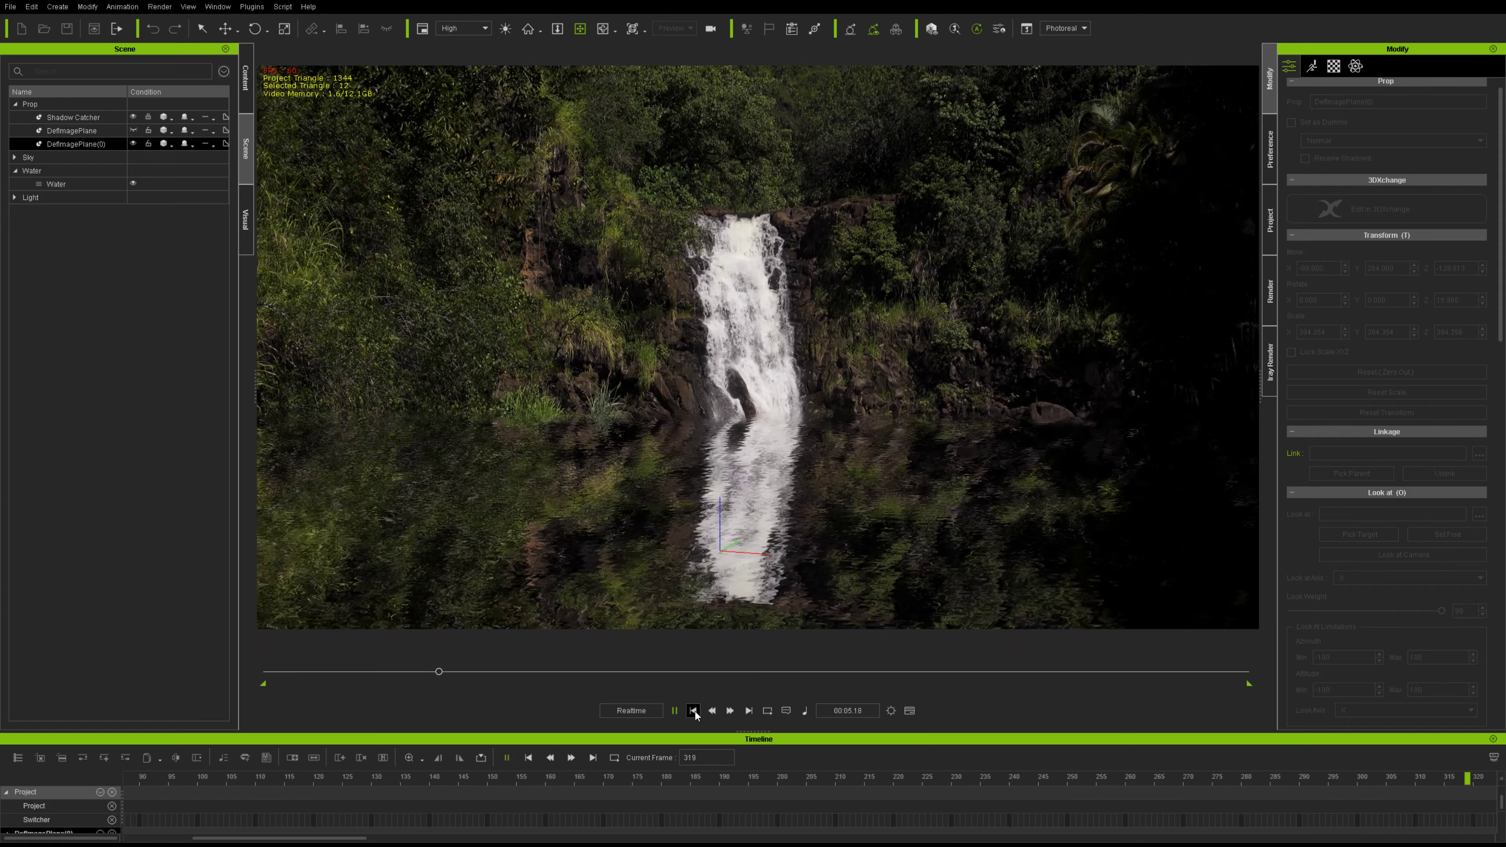
pyautogui.click(693, 711)
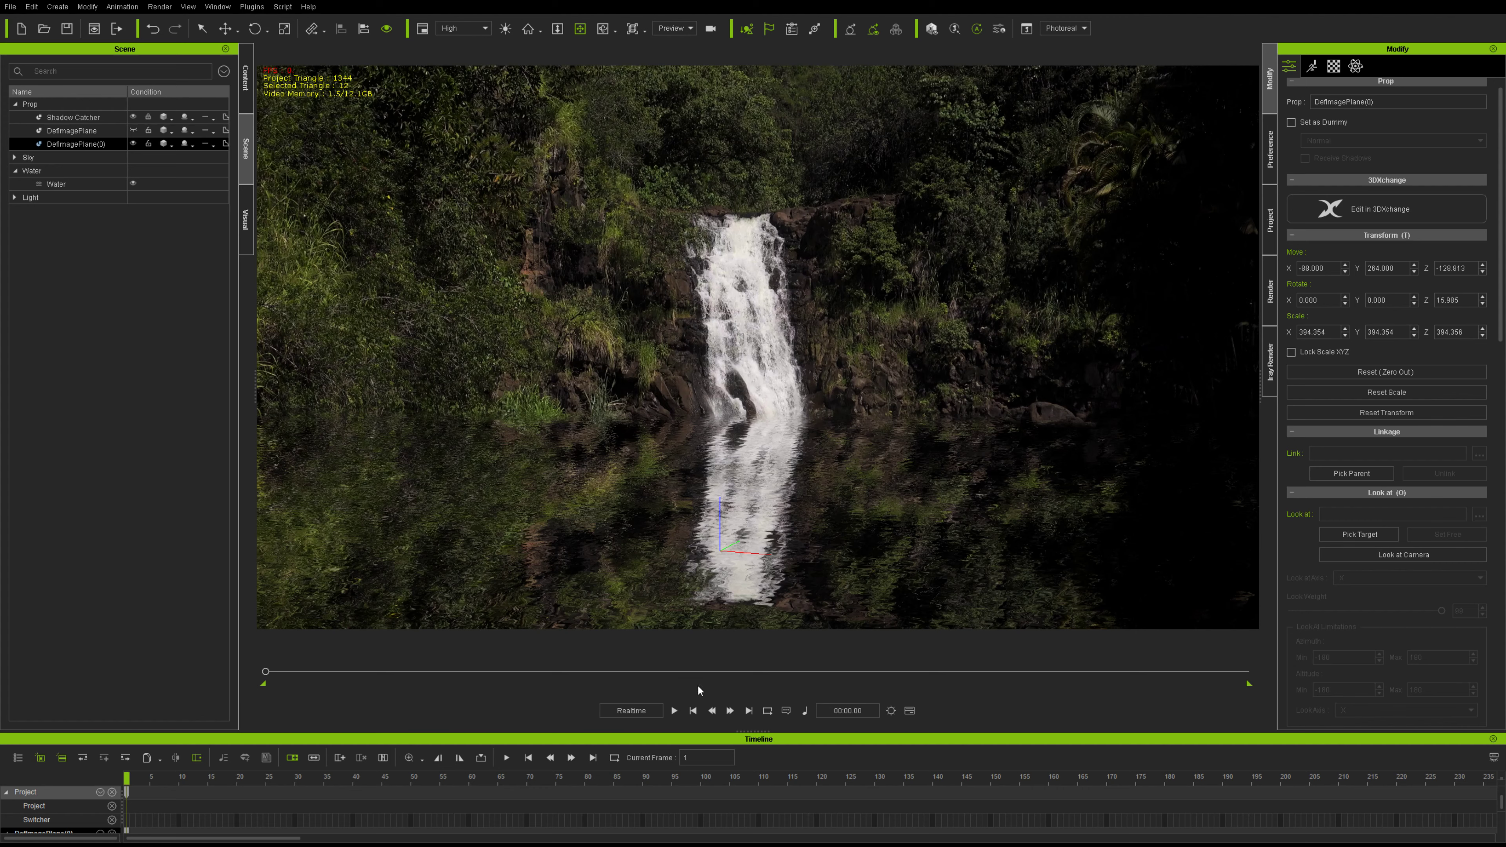
pyautogui.click(675, 710)
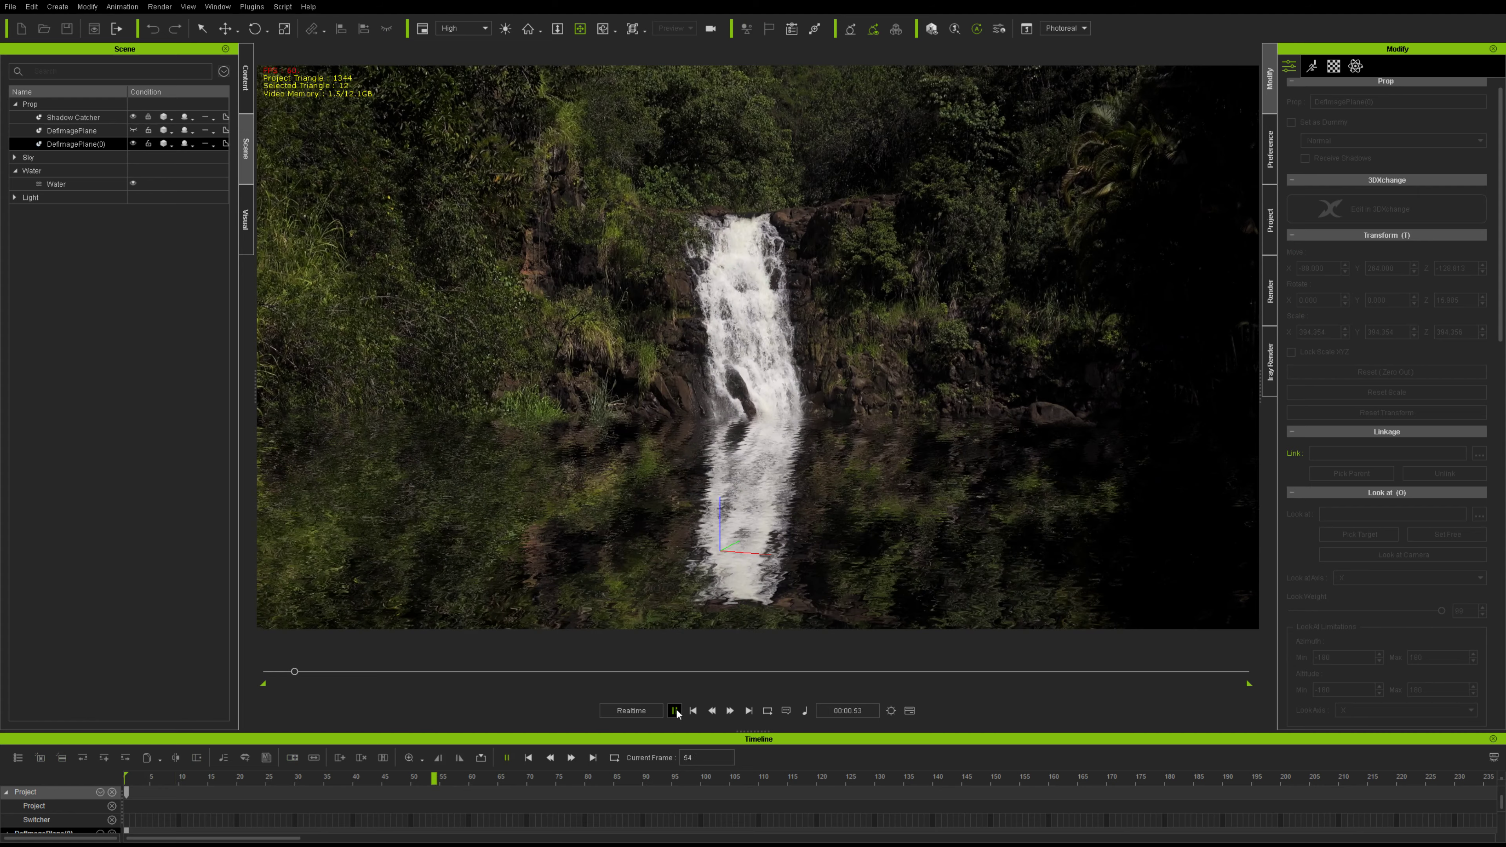
pyautogui.click(675, 710)
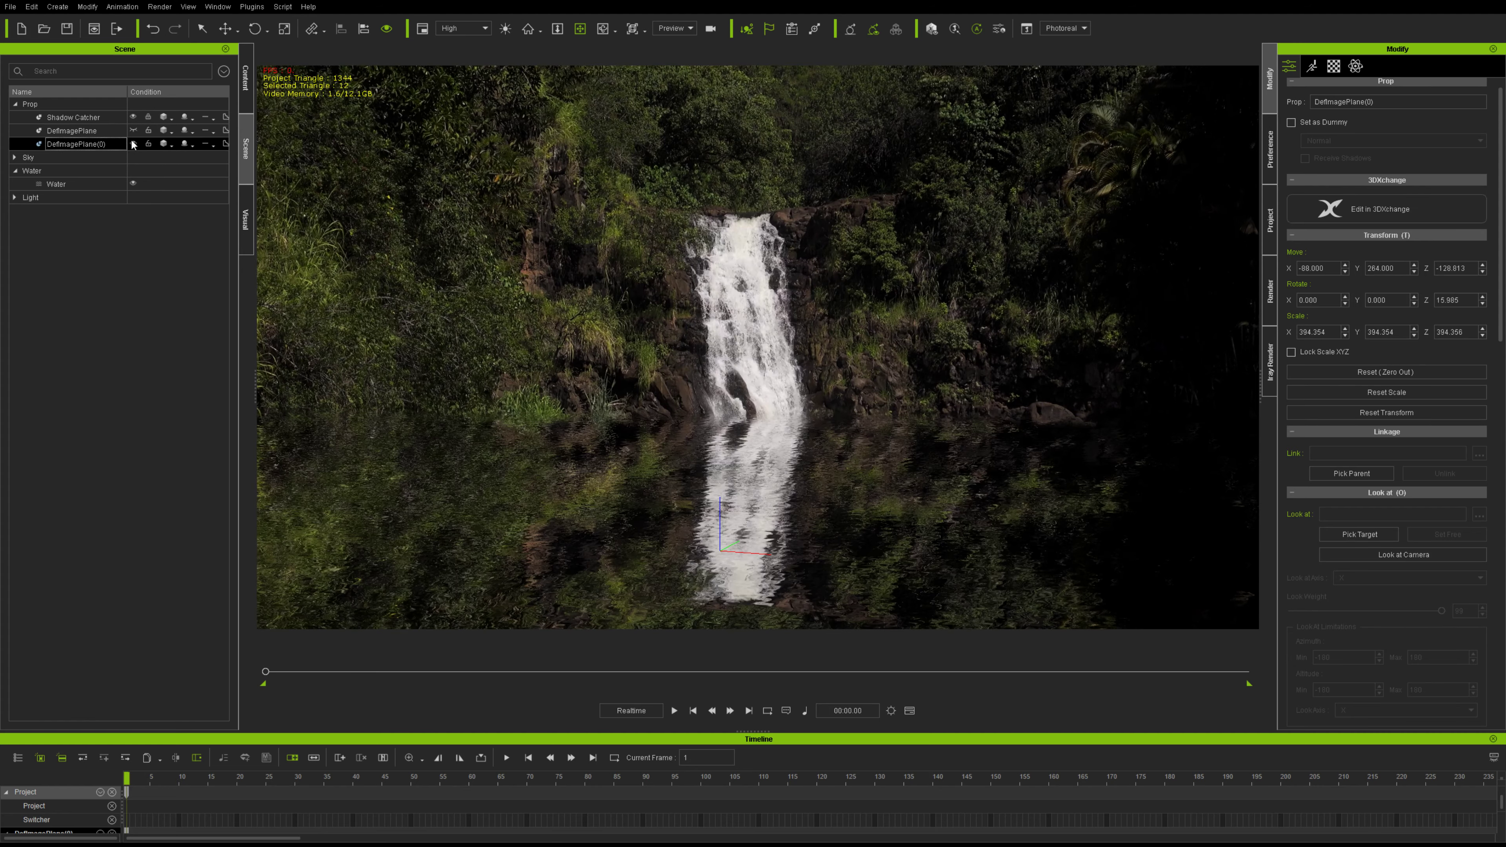
# Hide the waterfall plane and add the Hill terrain from the Height Map_Large templates to the scene.
pyautogui.click(133, 145)
pyautogui.click(245, 78)
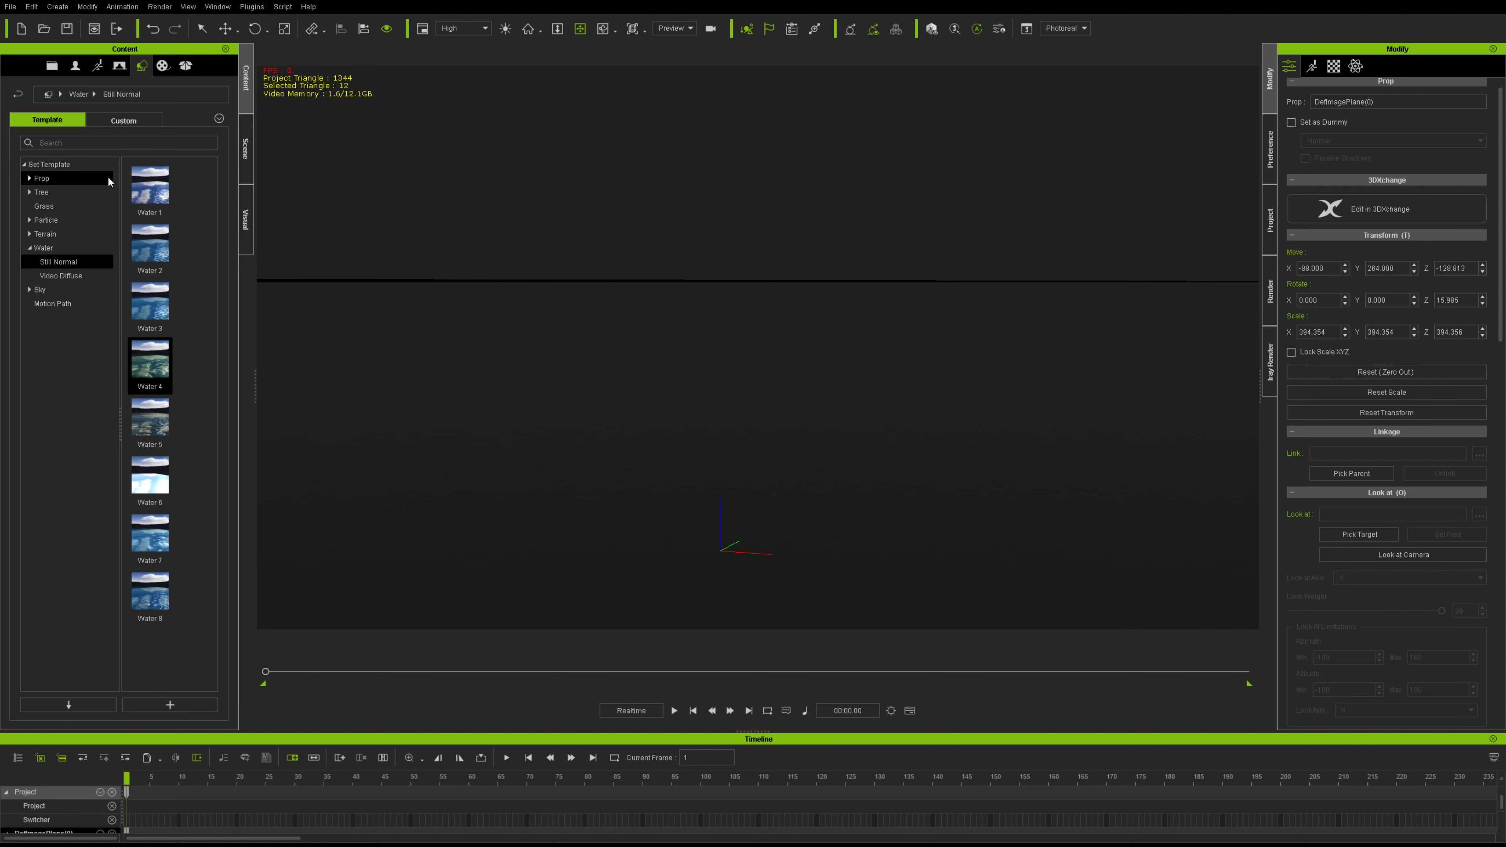
pyautogui.click(30, 234)
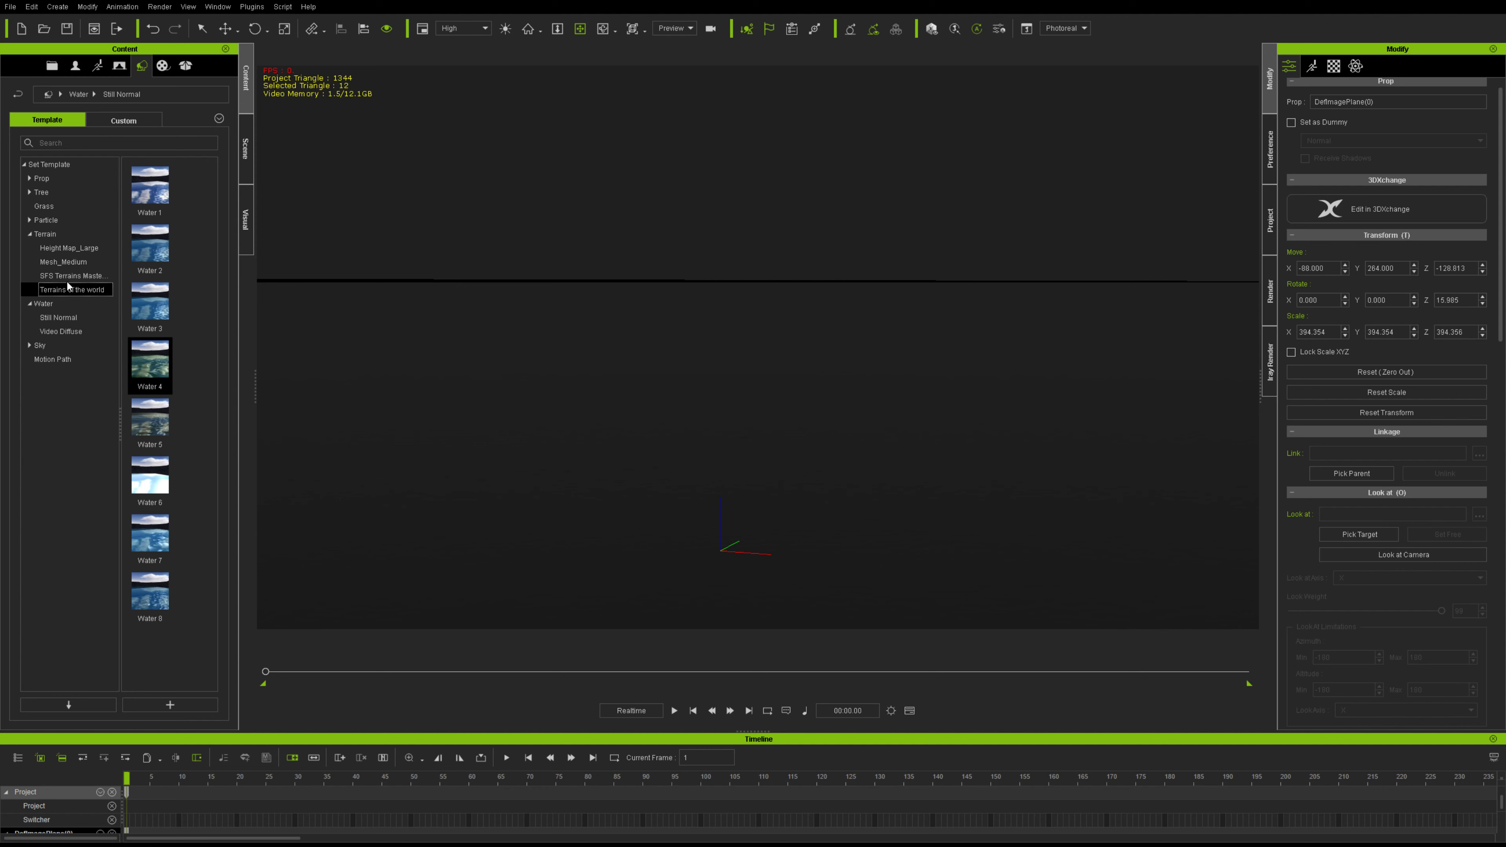
pyautogui.click(63, 247)
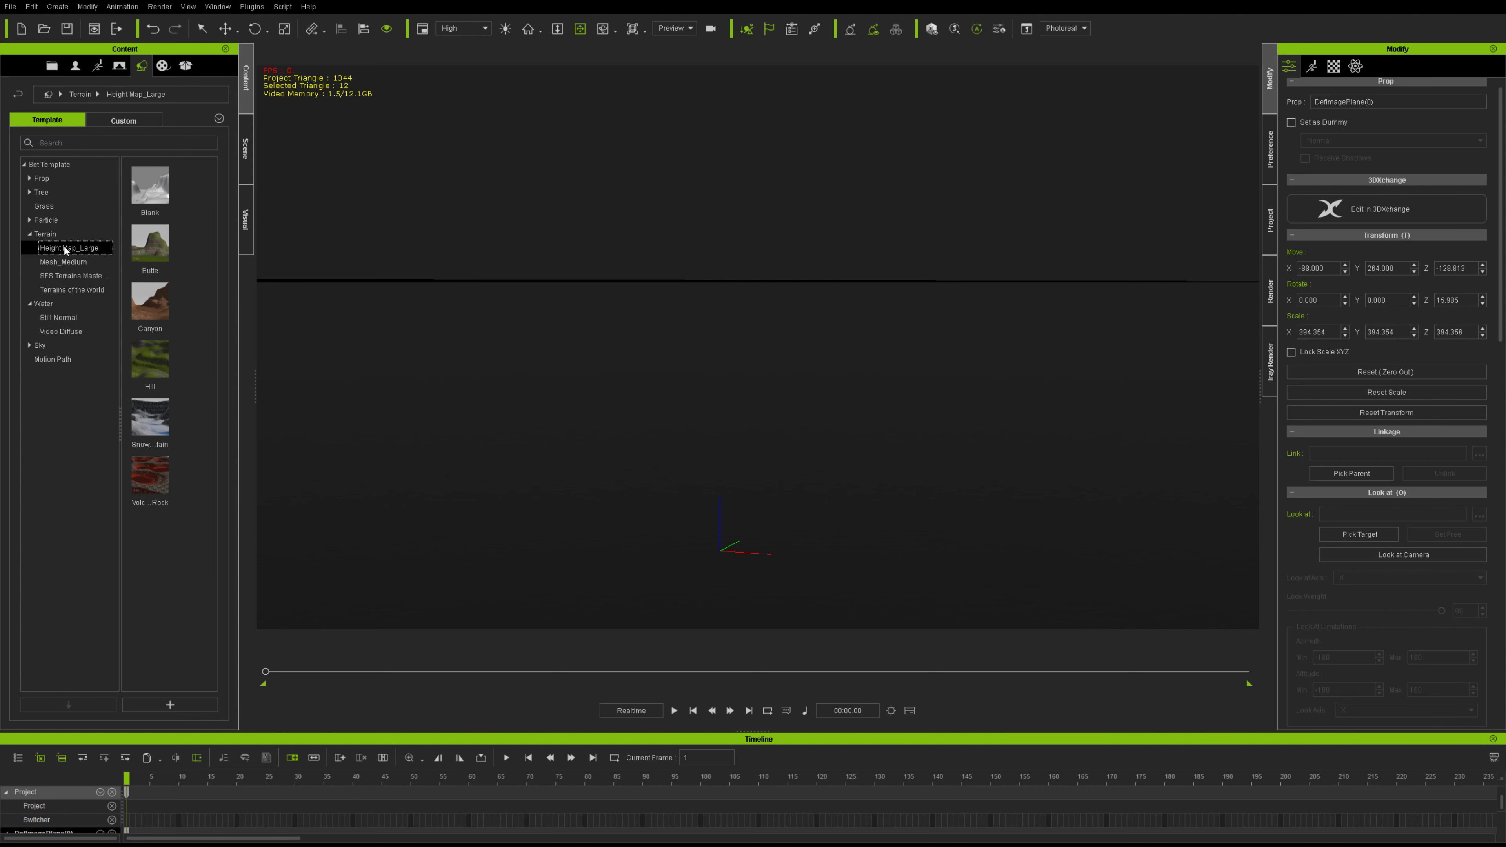
pyautogui.moveTo(149, 362); pyautogui.dragTo(690, 425)
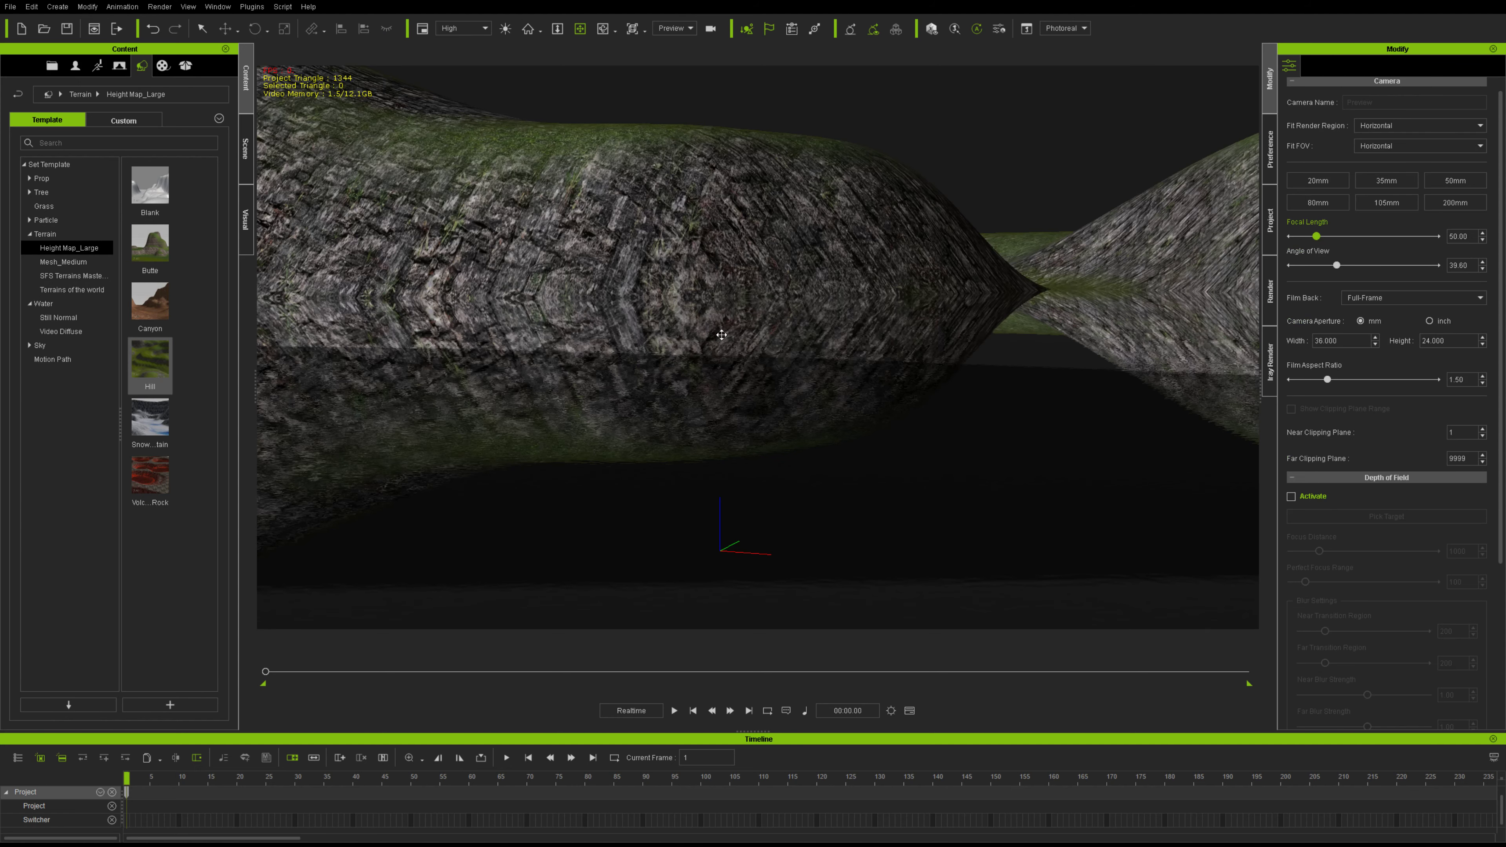
pyautogui.moveTo(1006, 286); pyautogui.dragTo(858, 266, button='right')
pyautogui.moveTo(857, 266); pyautogui.dragTo(781, 383, button='middle')
pyautogui.moveTo(808, 261); pyautogui.dragTo(1021, 187, button='middle')
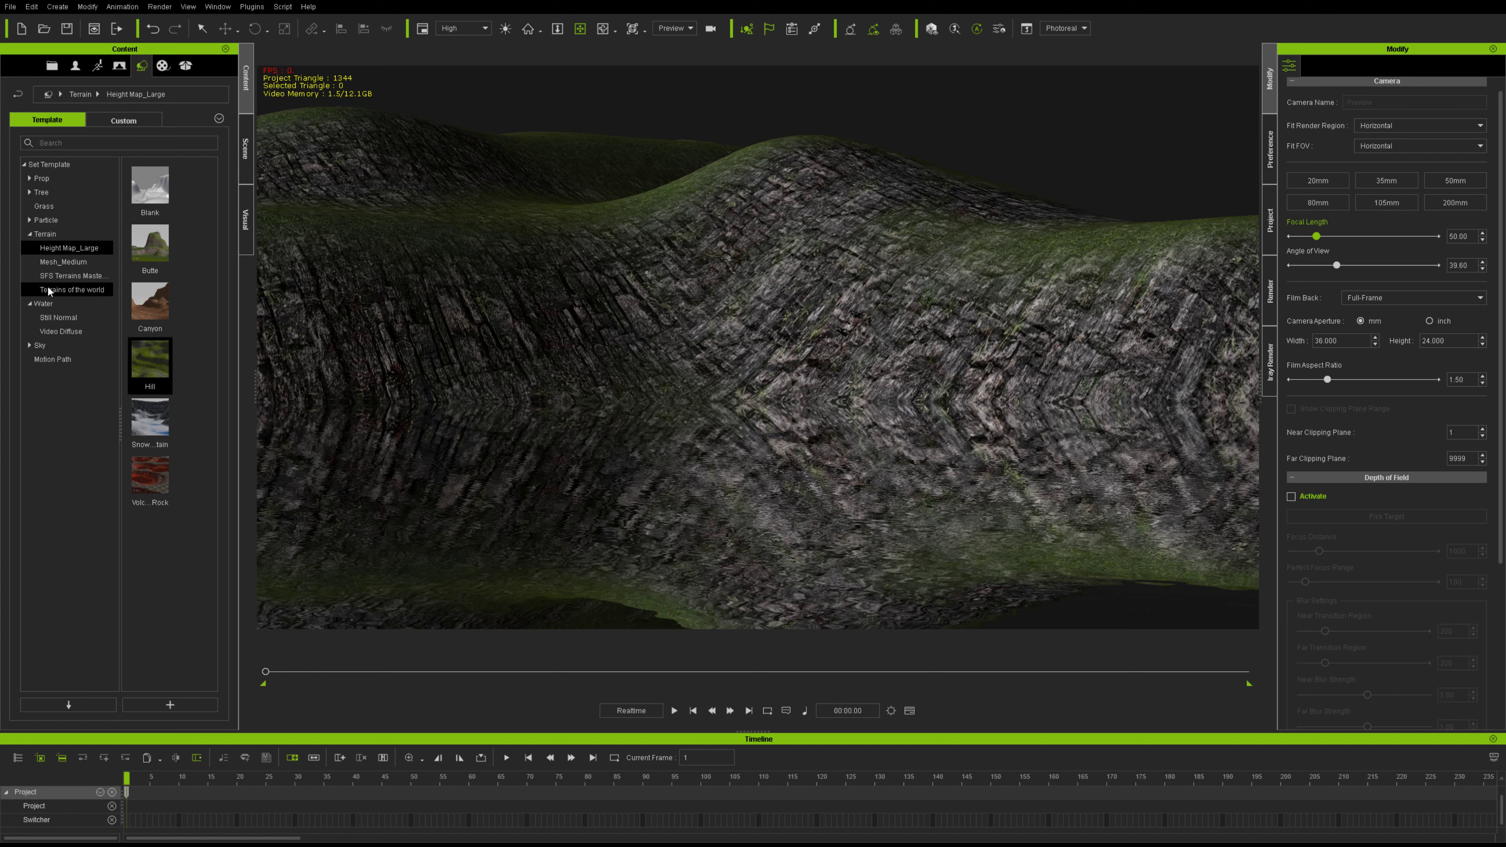
# Add the Dry Season sky from the World Wilderness Vol 2 templates and view the hill with its reflection.
pyautogui.click(41, 349)
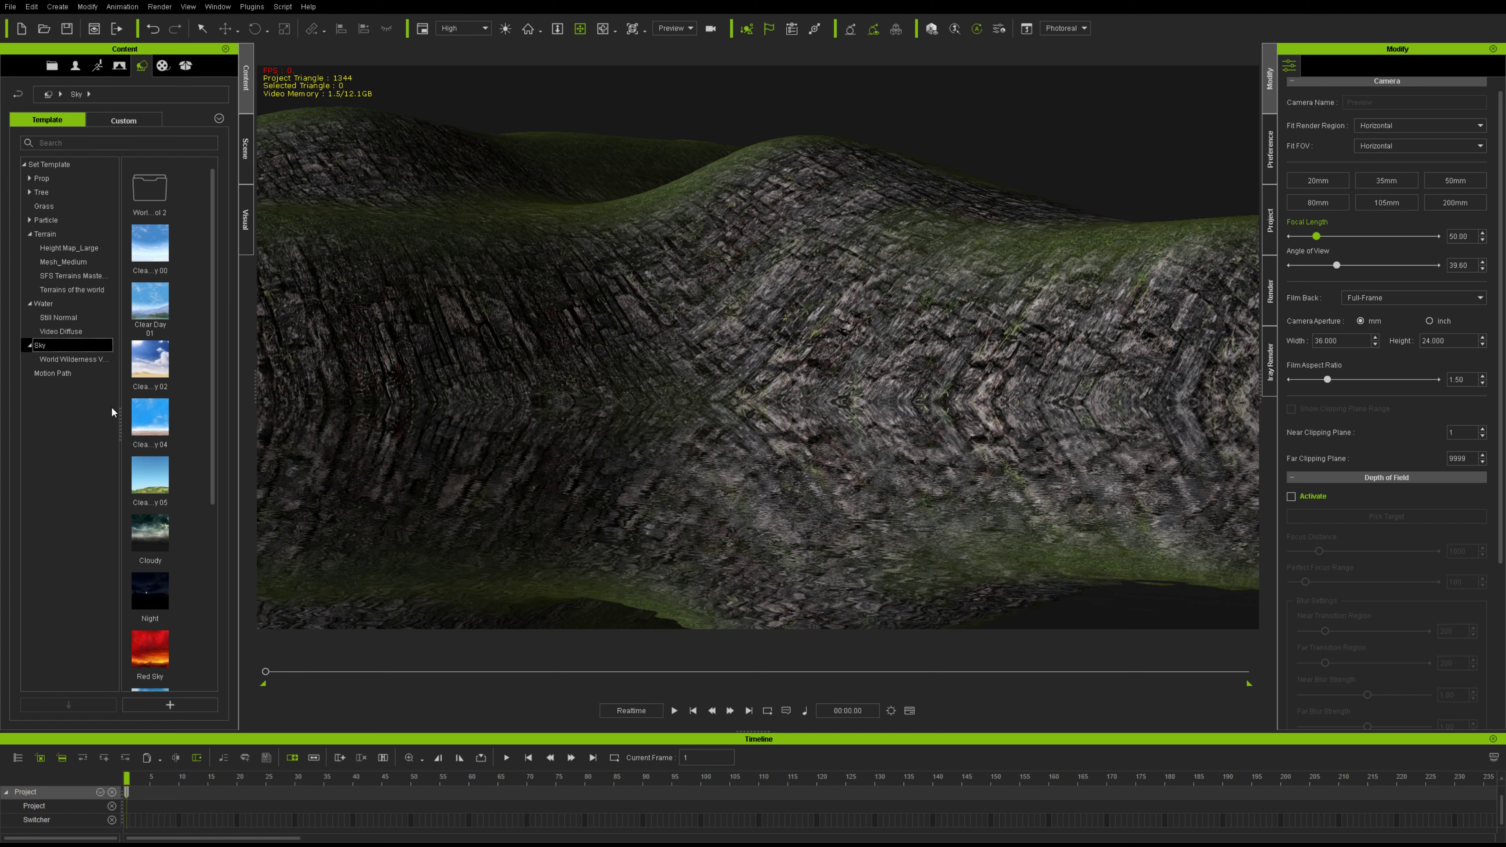
pyautogui.click(78, 364)
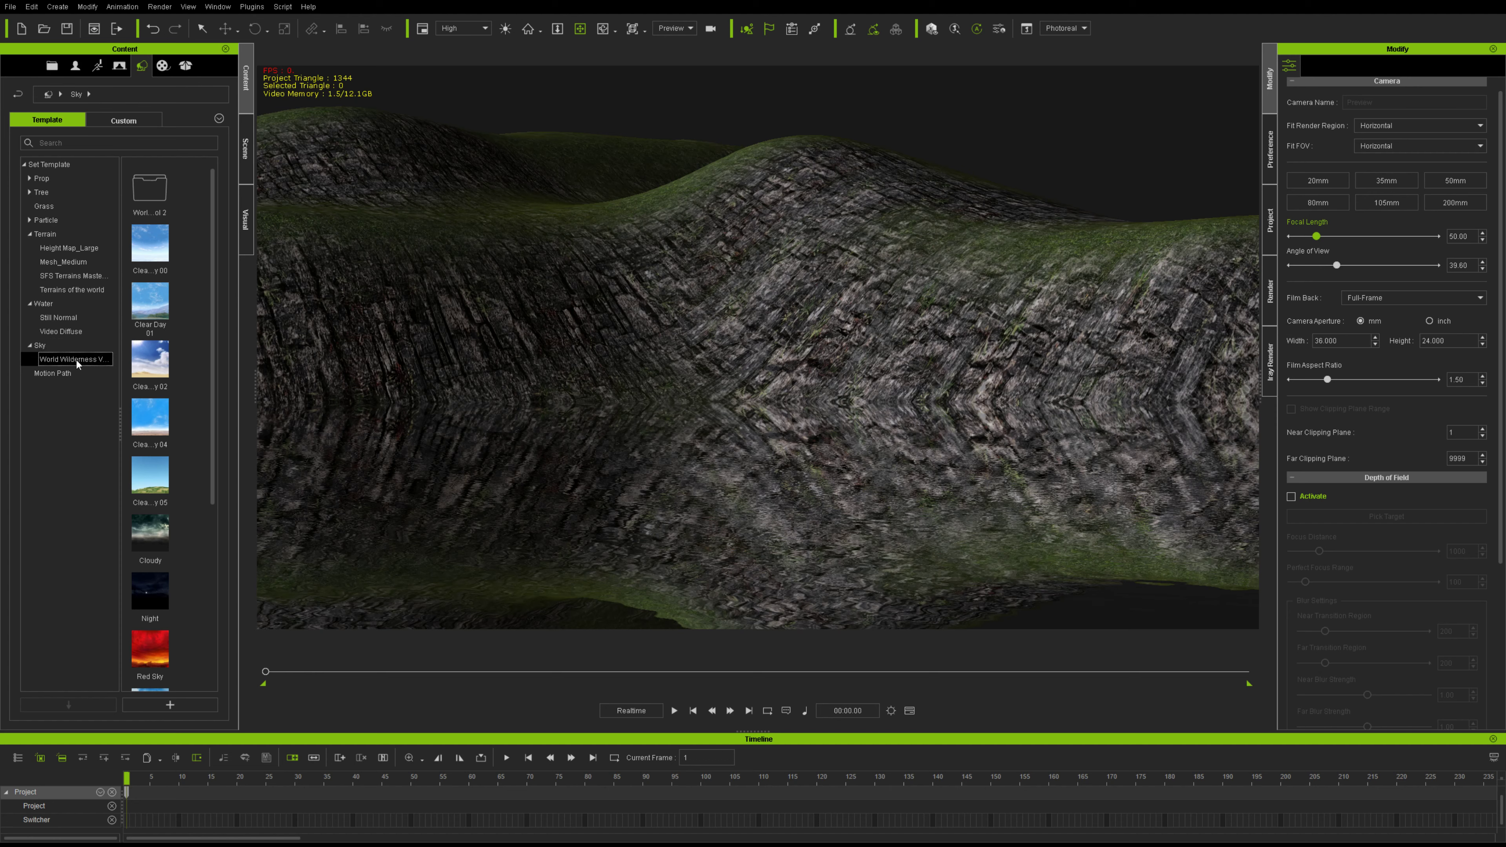
pyautogui.moveTo(158, 360); pyautogui.dragTo(1019, 179)
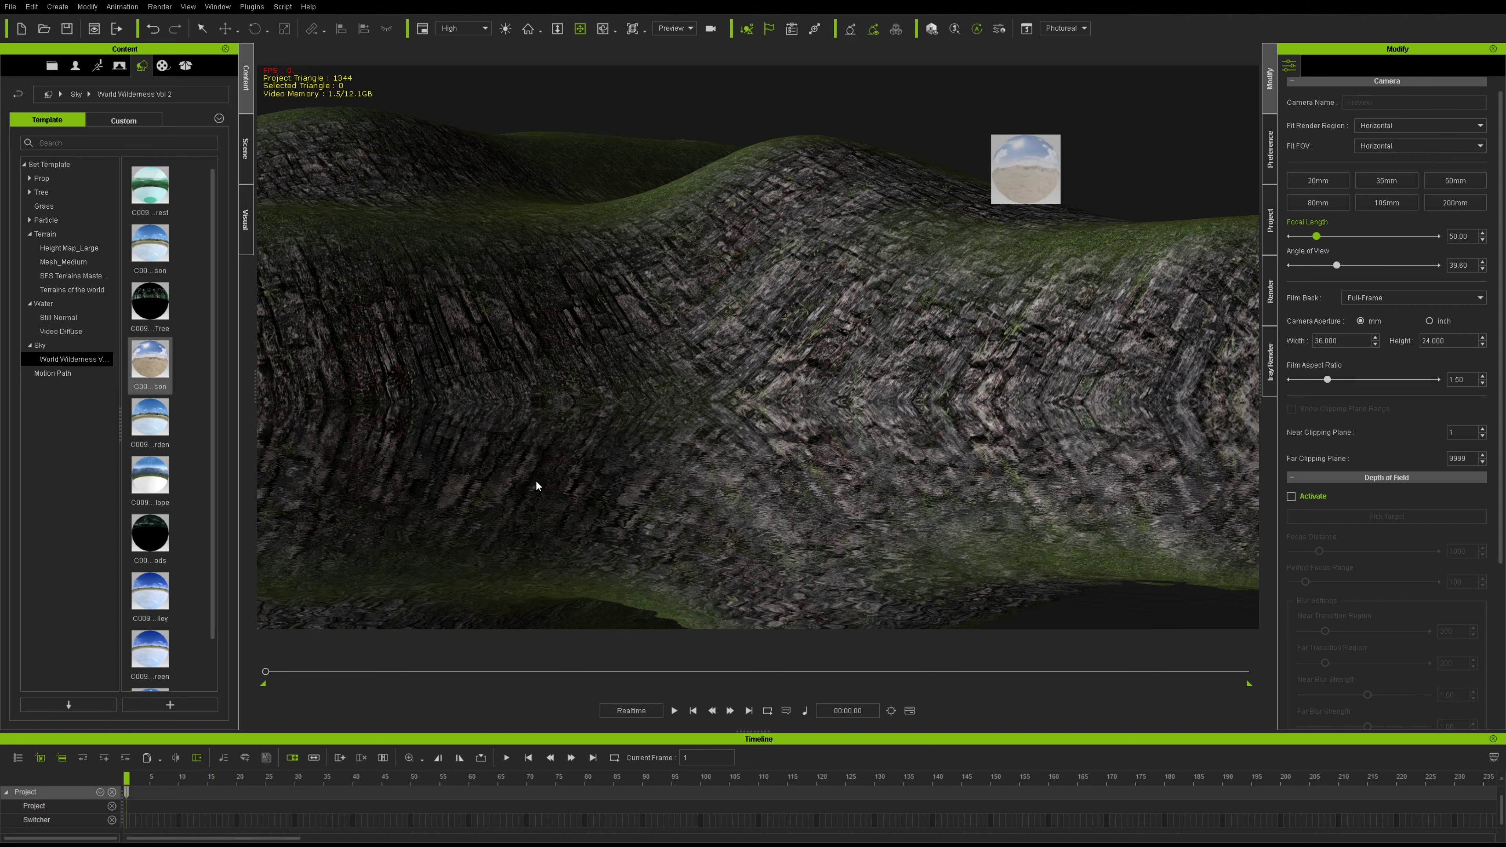
pyautogui.moveTo(537, 485); pyautogui.dragTo(536, 481)
pyautogui.moveTo(795, 538); pyautogui.dragTo(825, 545)
pyautogui.moveTo(930, 596); pyautogui.dragTo(806, 626, button='right')
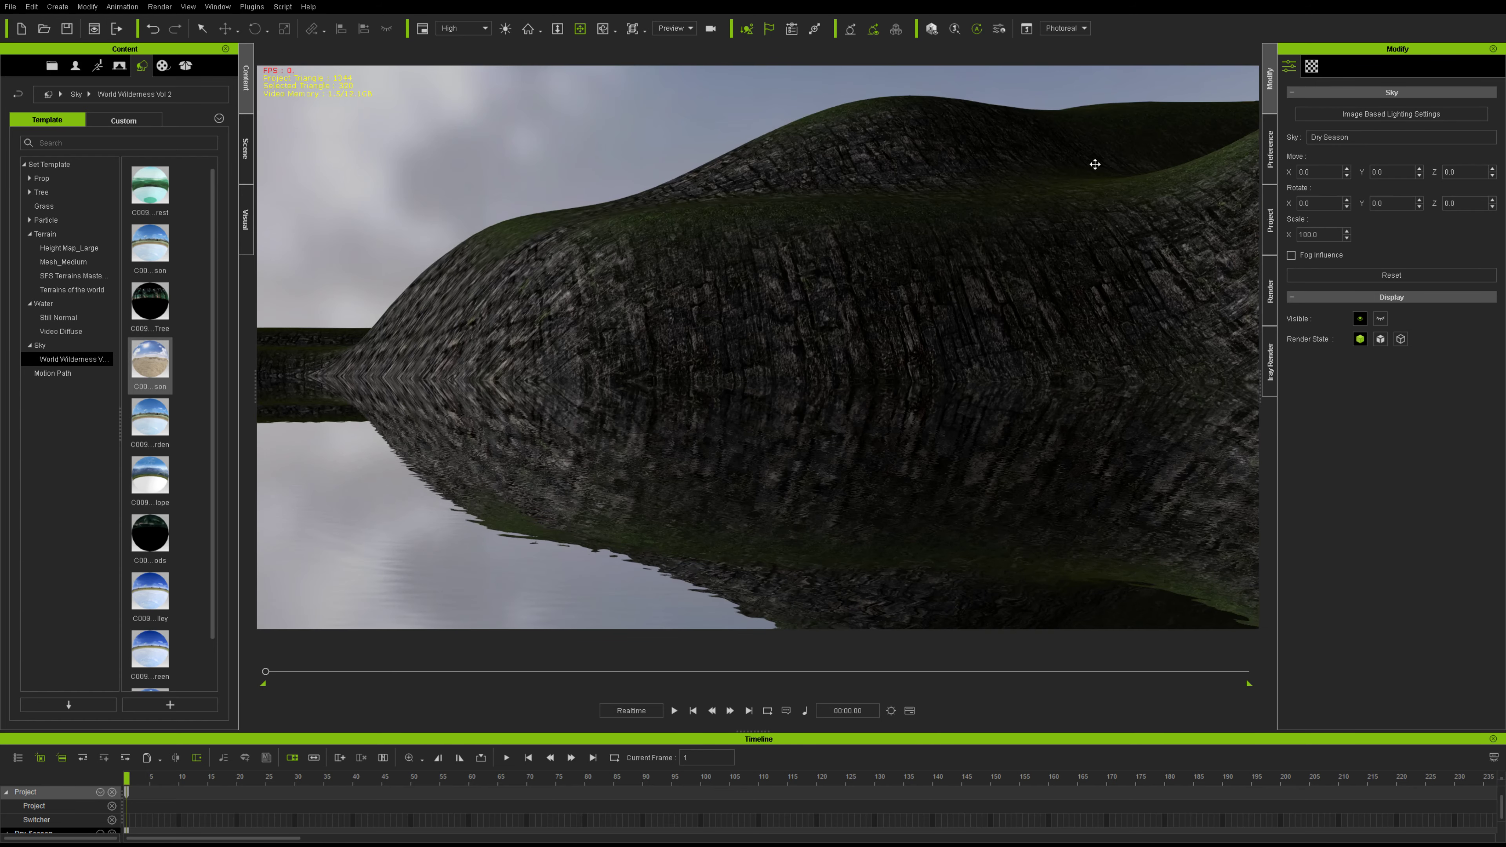
# Raise the water's wave strength to 32 and play the animation to check the ripples, returning to the first frame.
pyautogui.click(246, 149)
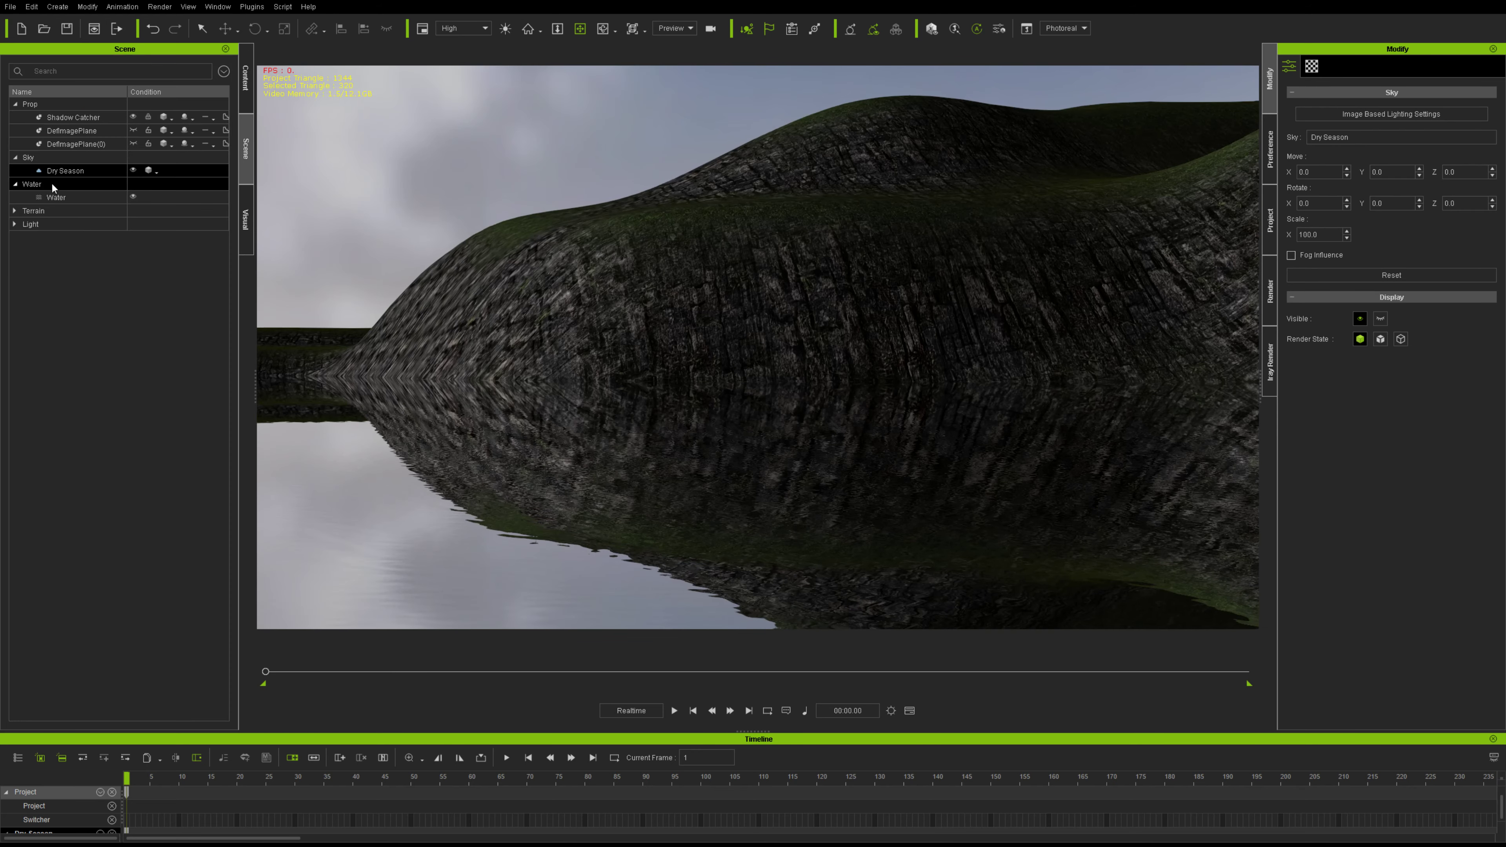
pyautogui.click(64, 197)
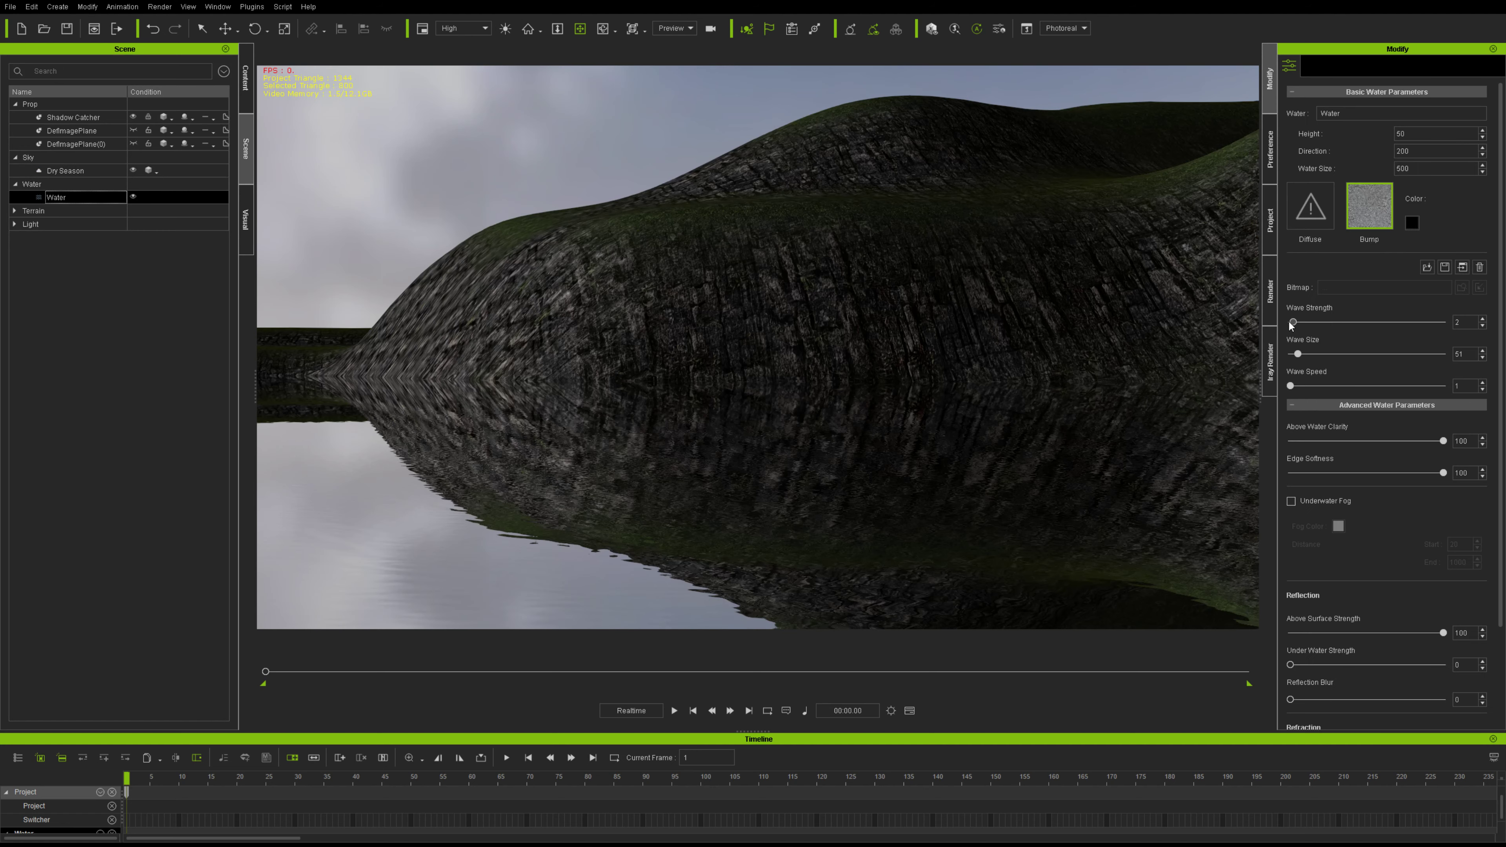
pyautogui.moveTo(1293, 322); pyautogui.dragTo(1337, 328)
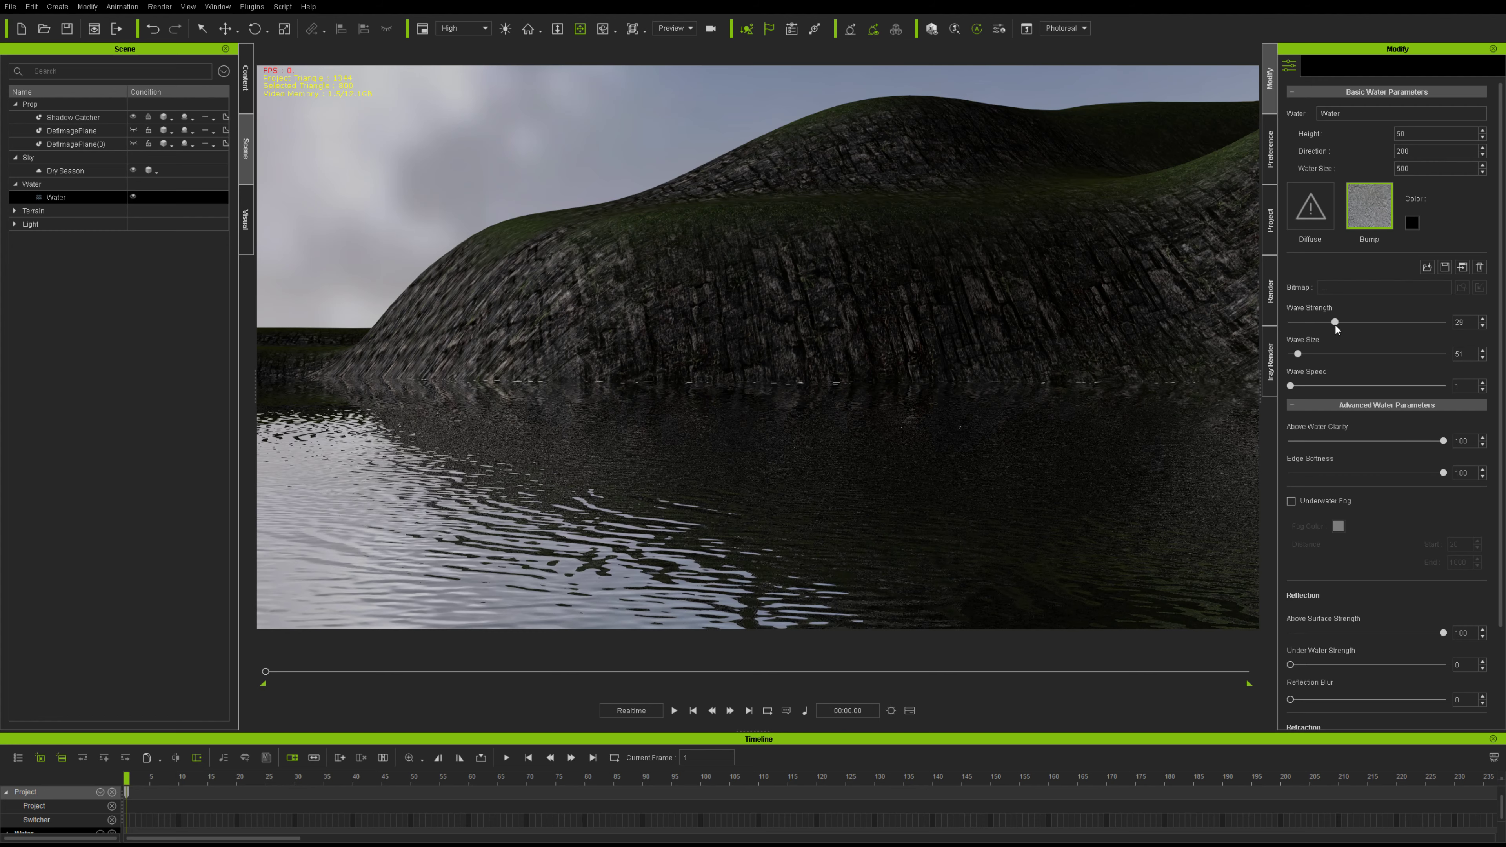
pyautogui.scroll(-3, 1409, 527)
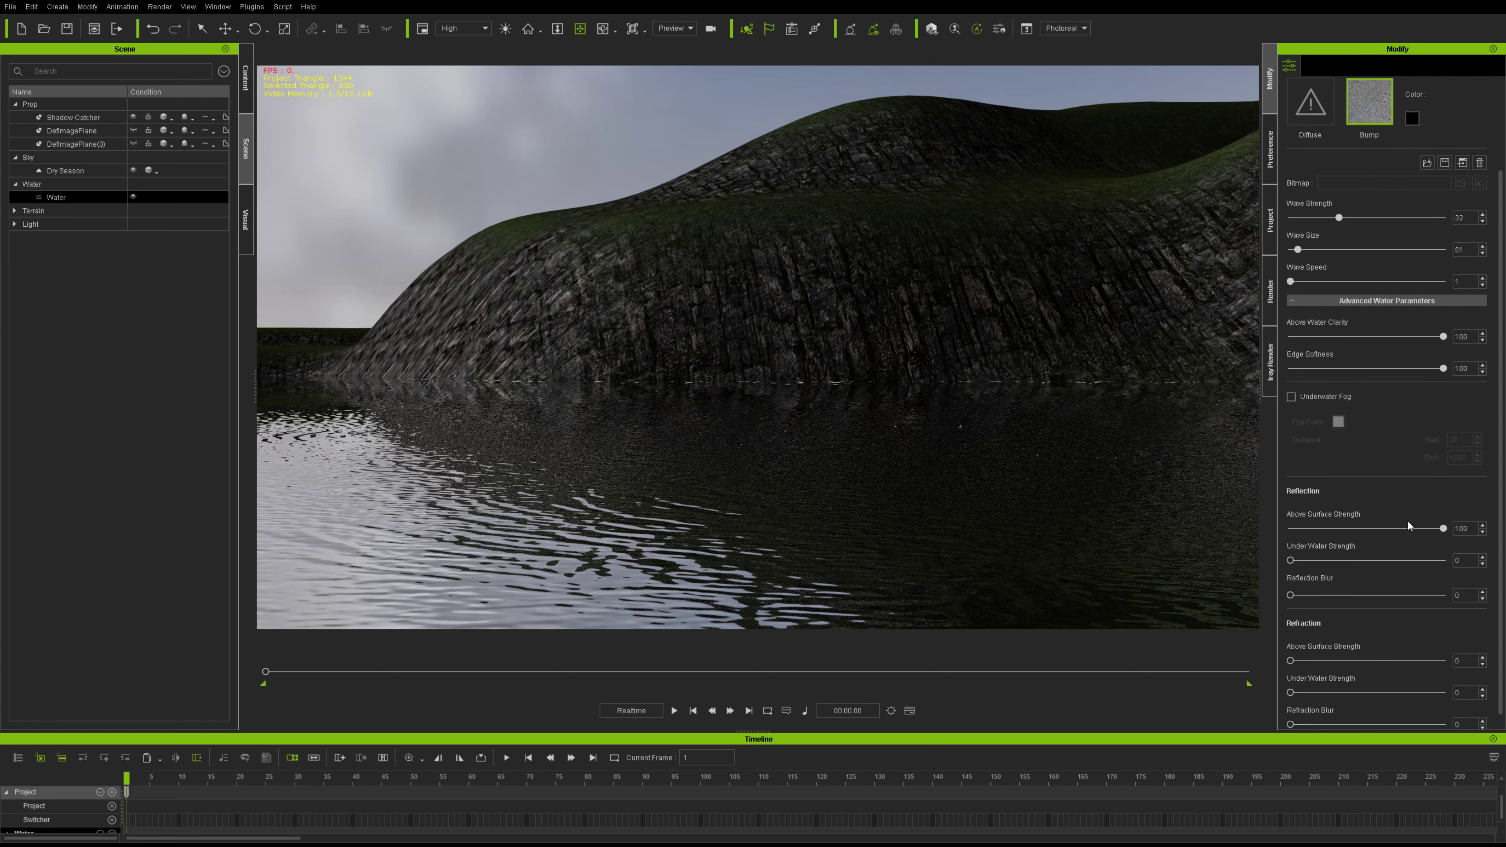
pyautogui.moveTo(904, 426); pyautogui.dragTo(852, 433, button='right')
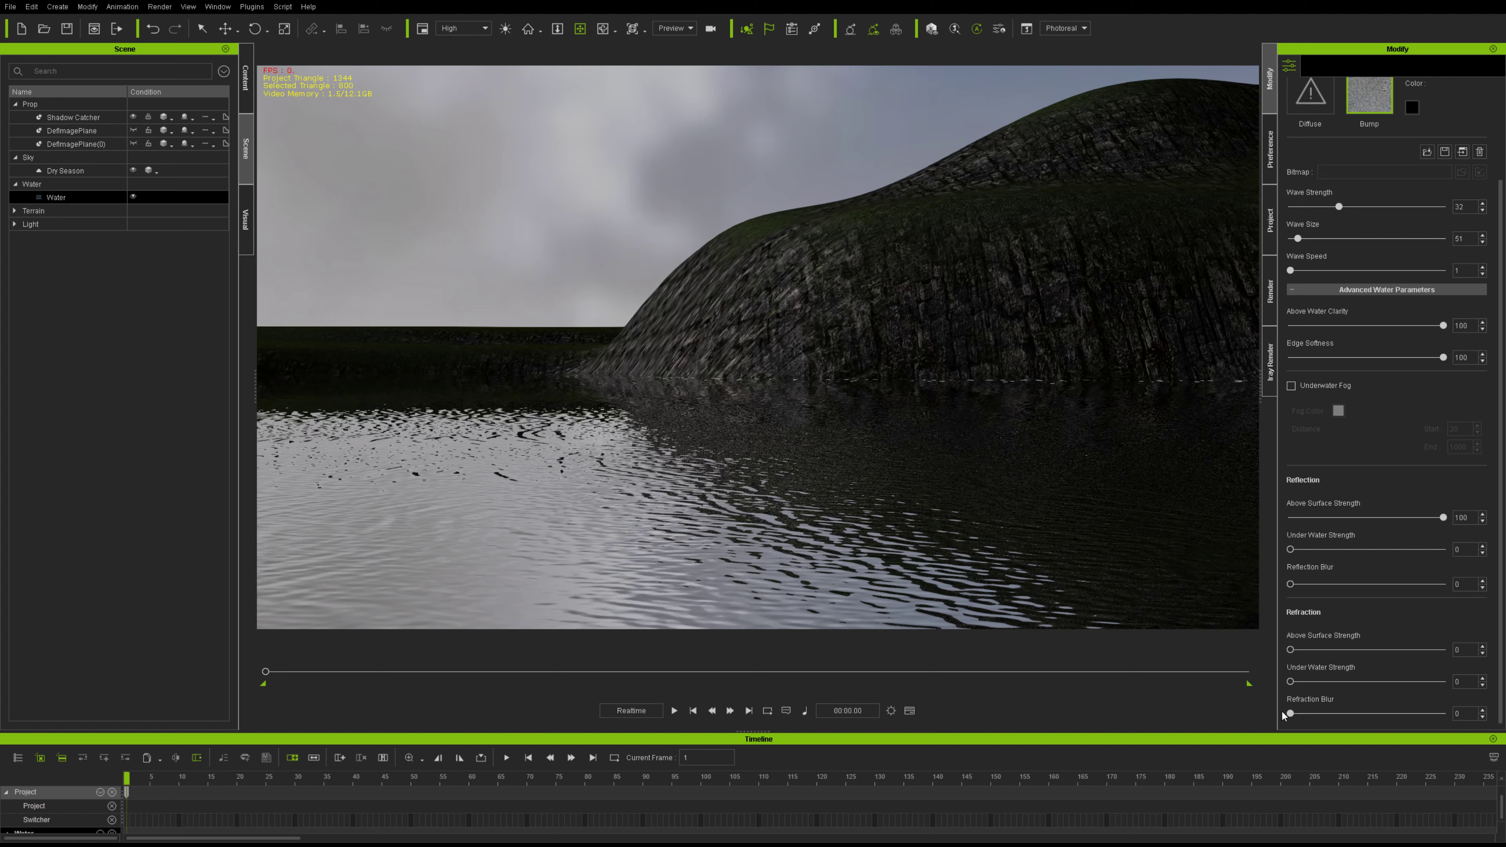
pyautogui.click(674, 711)
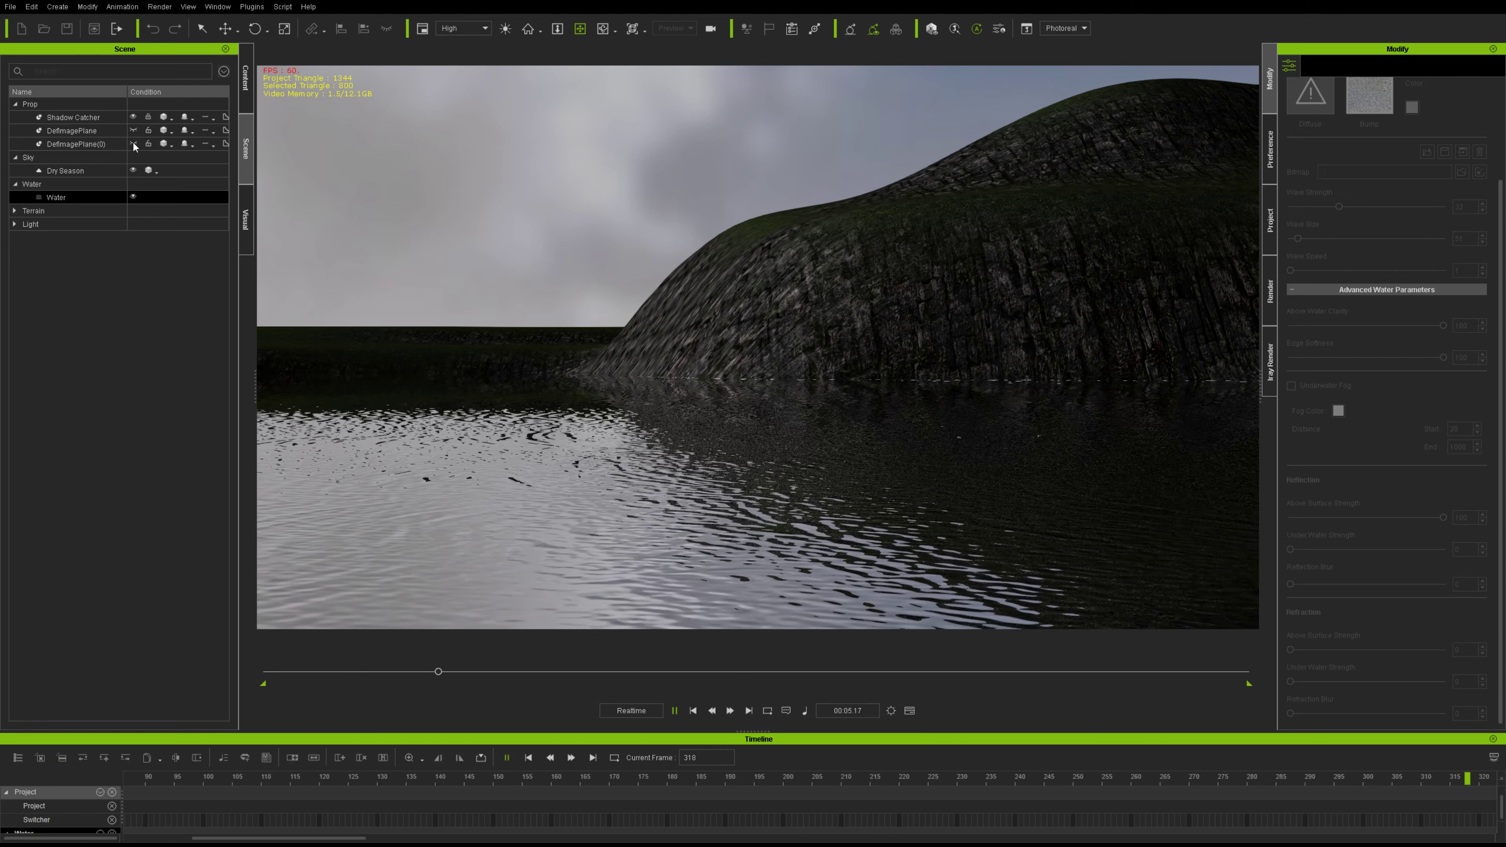
pyautogui.click(694, 709)
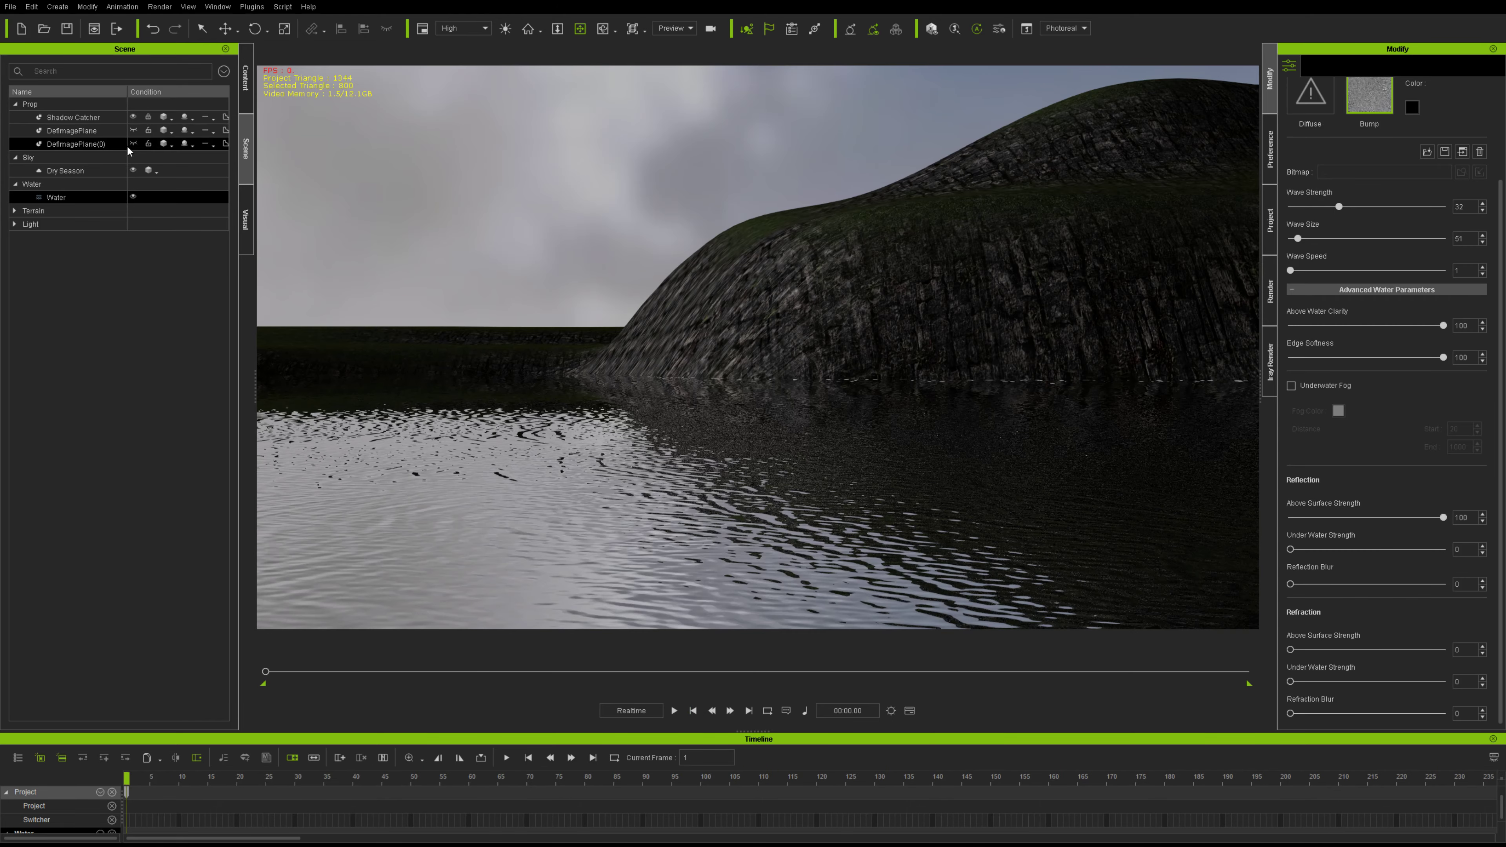
# Show the hidden waterfall plane again, frame it between the hills and check the scene in playback.
pyautogui.click(133, 143)
pyautogui.moveTo(485, 311); pyautogui.dragTo(845, 319, button='right')
pyautogui.moveTo(629, 281); pyautogui.dragTo(905, 293, button='middle')
pyautogui.scroll(-1, 905, 293)
pyautogui.moveTo(628, 293); pyautogui.dragTo(657, 281)
pyautogui.scroll(-5, 690, 276)
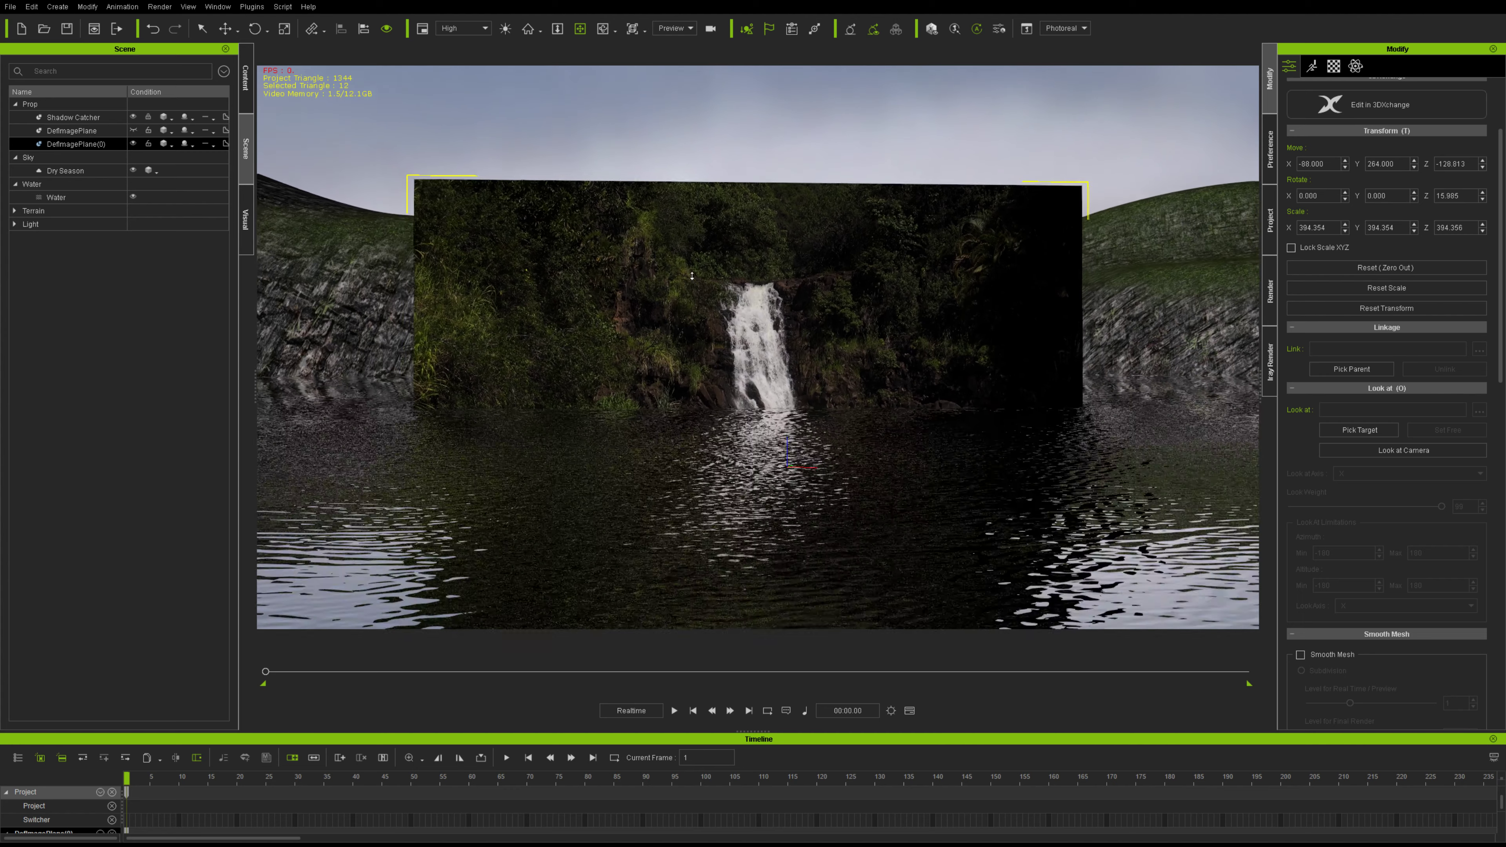
pyautogui.scroll(-2, 692, 276)
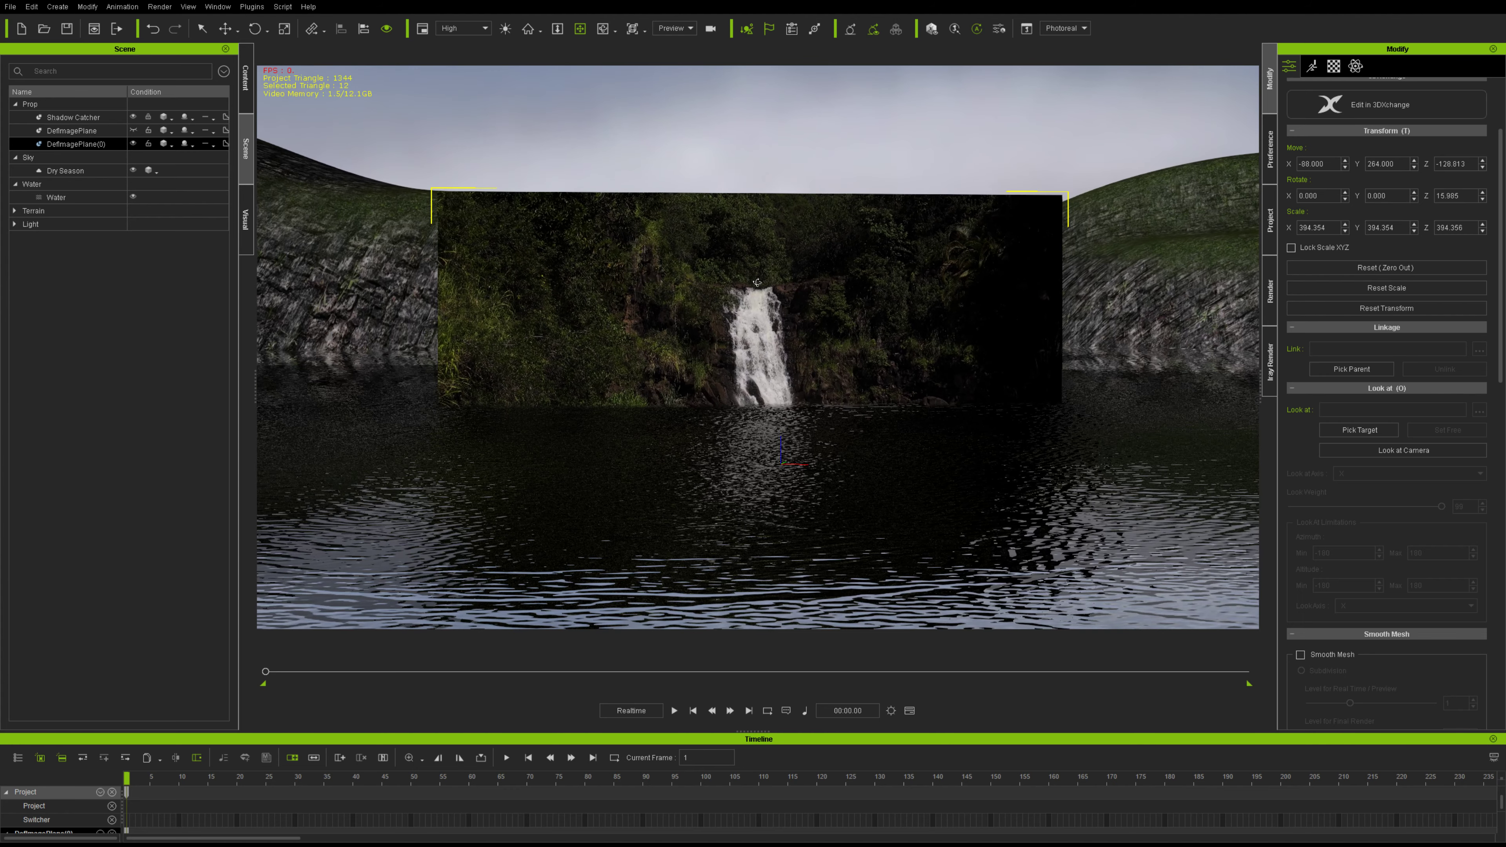
pyautogui.moveTo(751, 257); pyautogui.dragTo(756, 261)
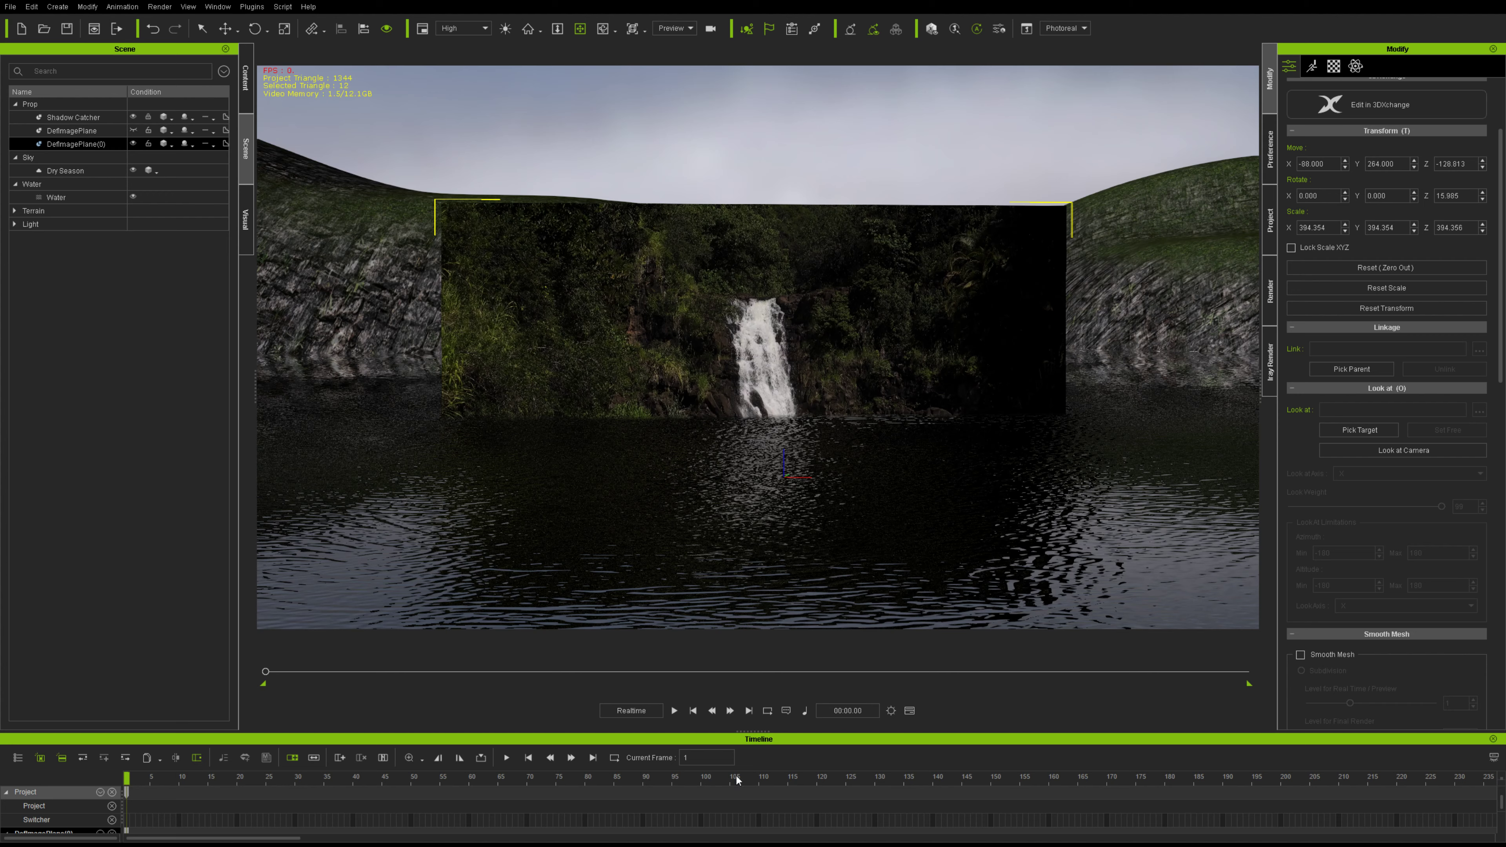
pyautogui.click(670, 711)
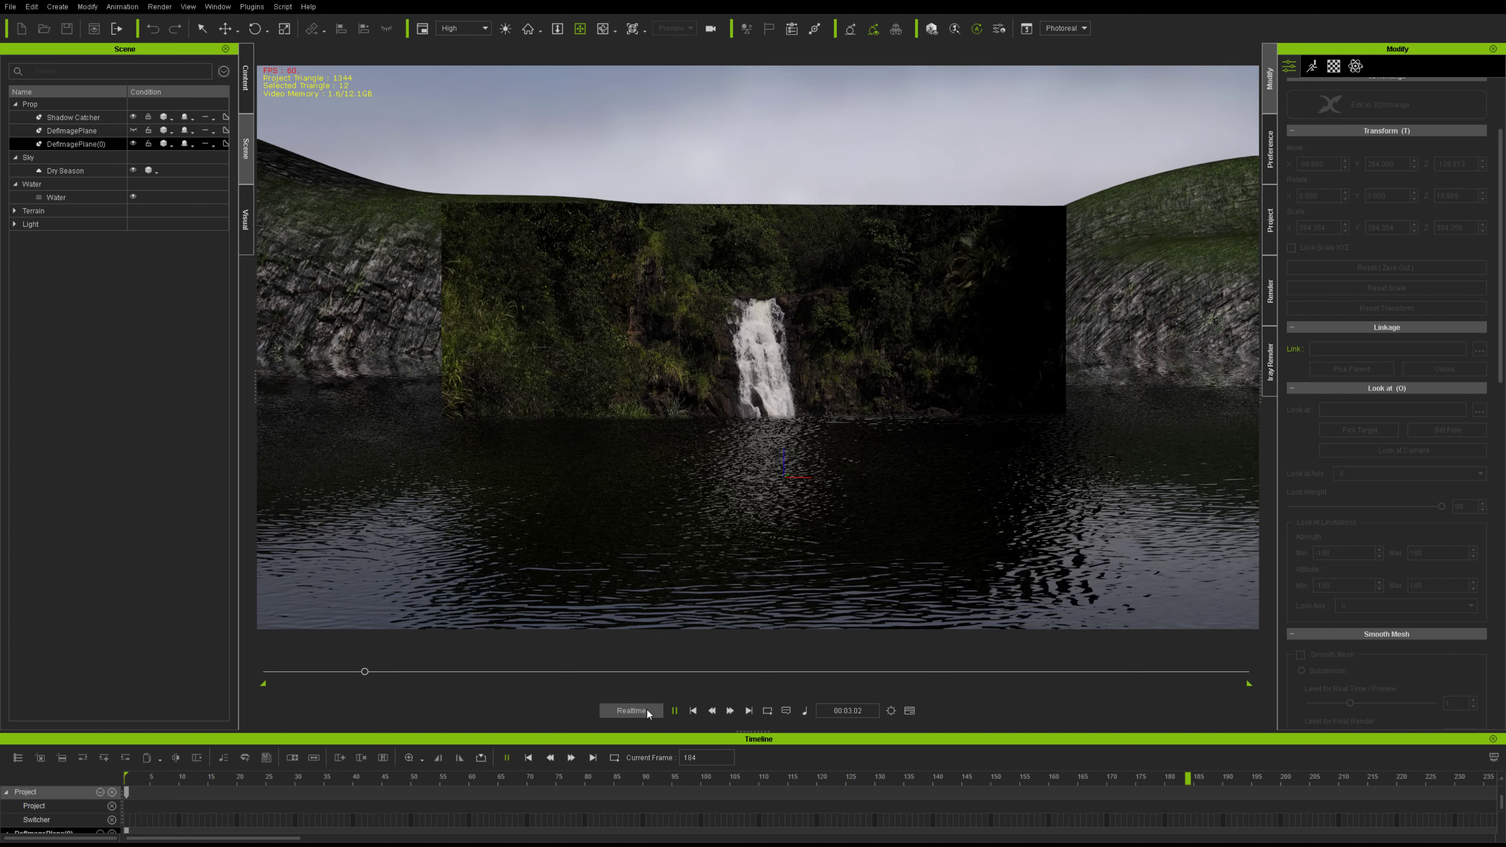
pyautogui.click(693, 710)
# Frame the waterfall closely and reduce the water's wave strength to 6.
pyautogui.scroll(6, 727, 586)
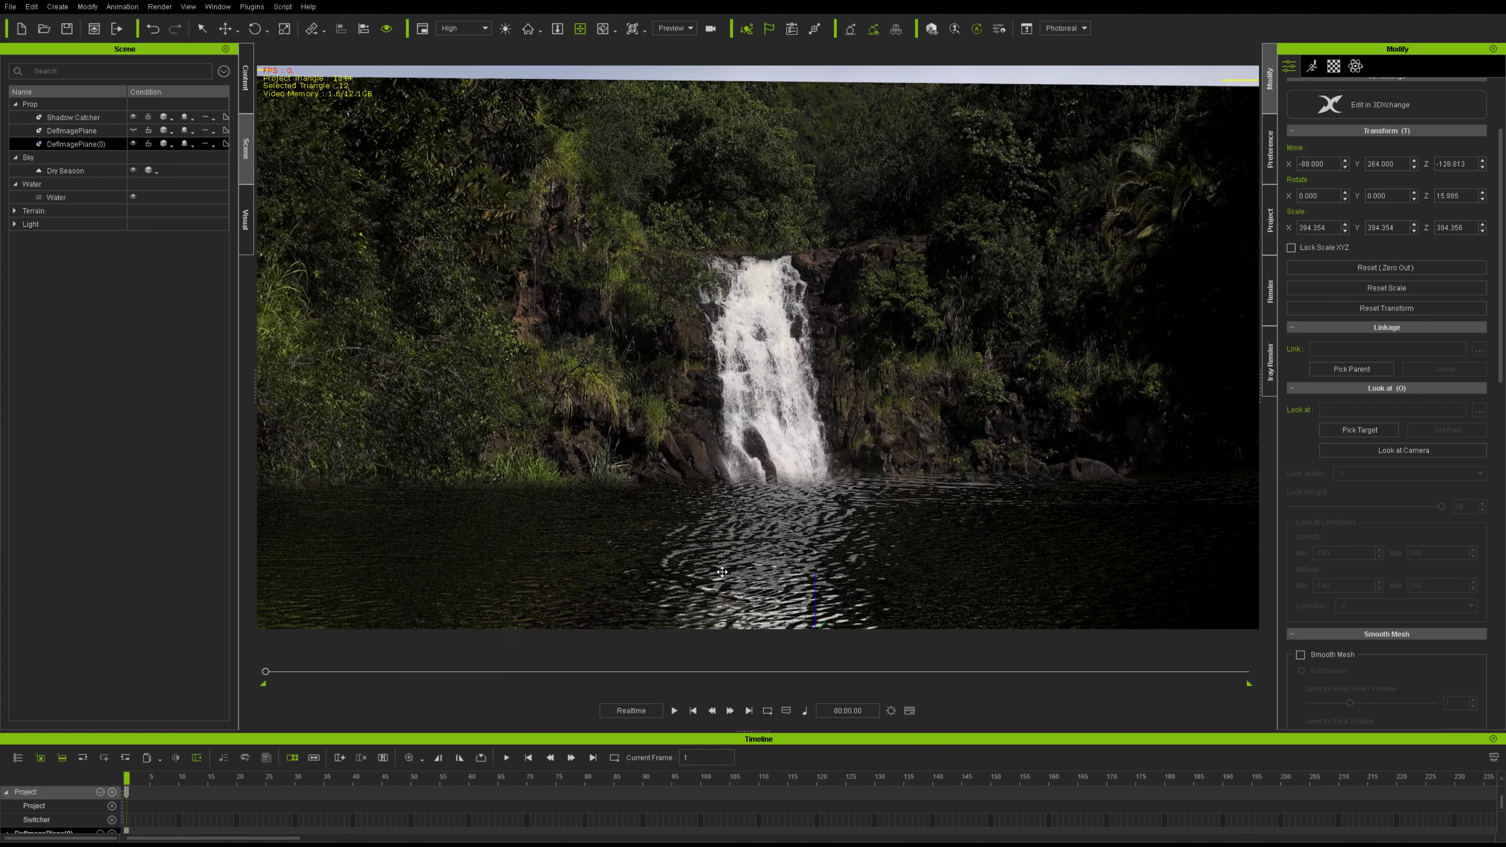
pyautogui.moveTo(722, 572); pyautogui.dragTo(720, 558)
pyautogui.moveTo(844, 554); pyautogui.dragTo(861, 553, button='right')
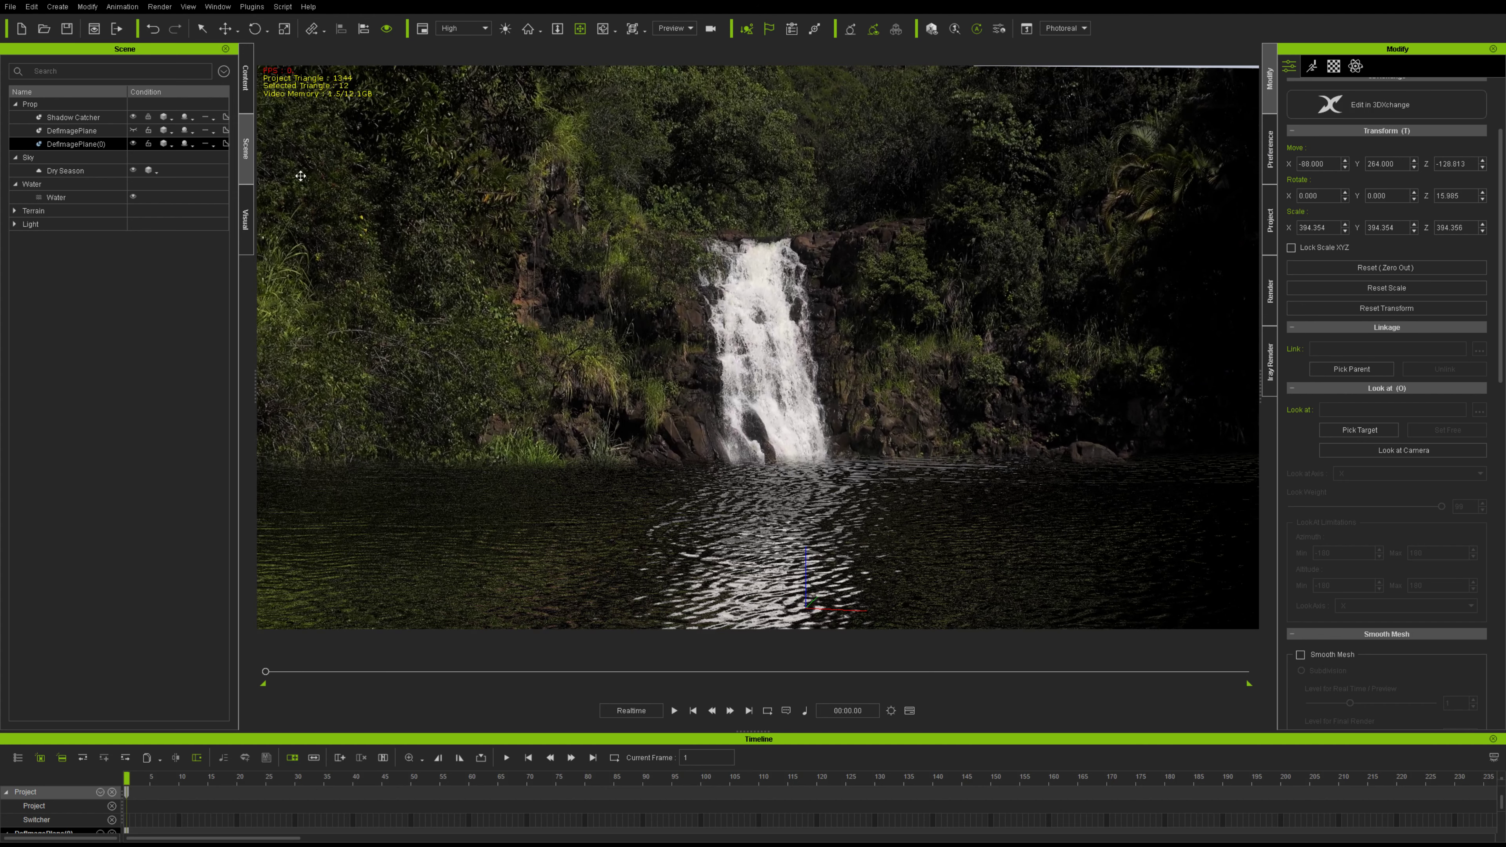
pyautogui.click(69, 202)
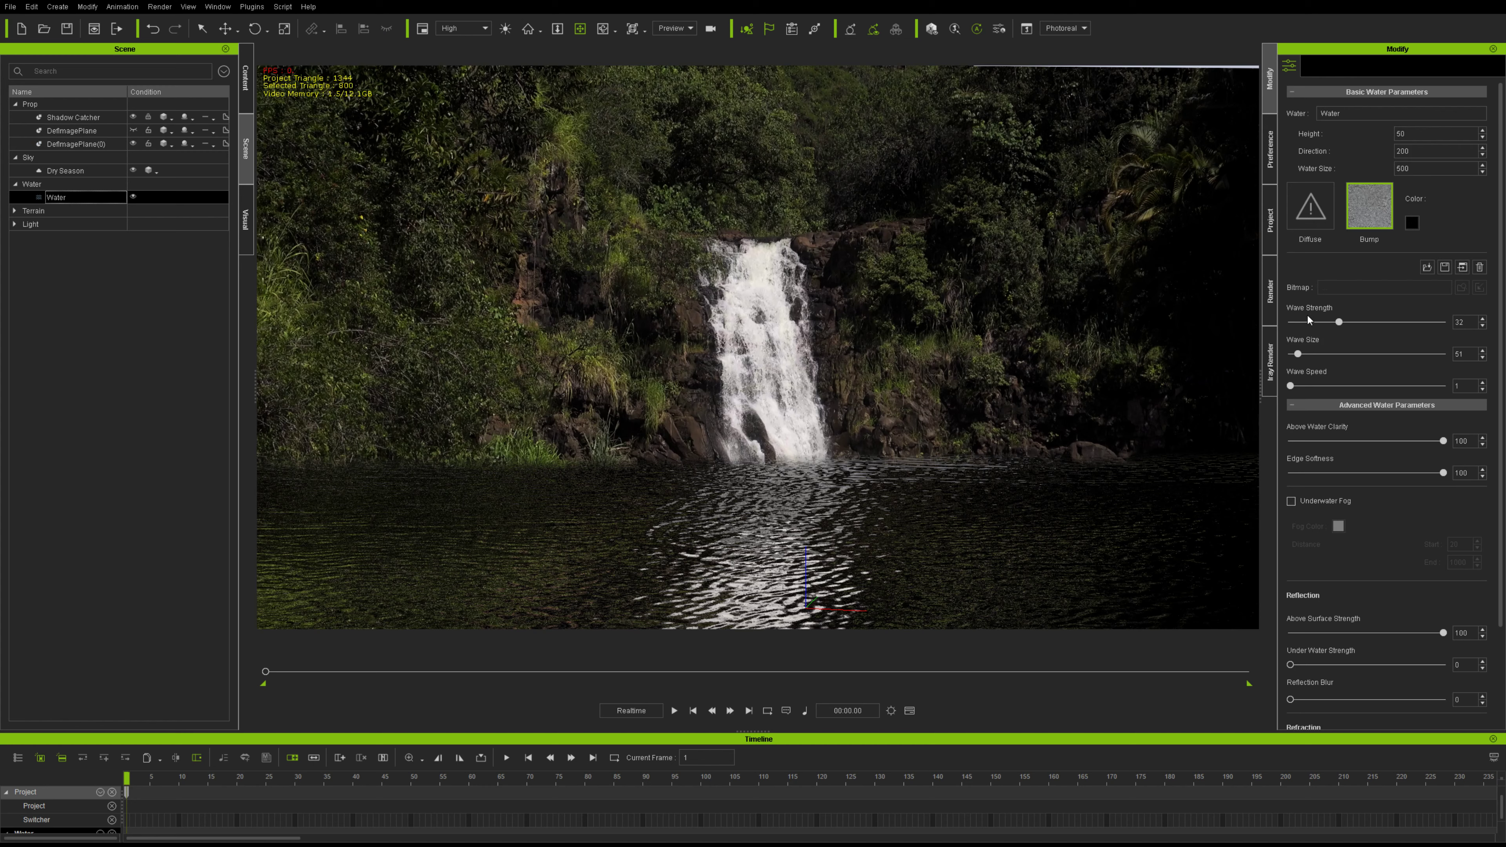
pyautogui.moveTo(1339, 322); pyautogui.dragTo(1299, 322)
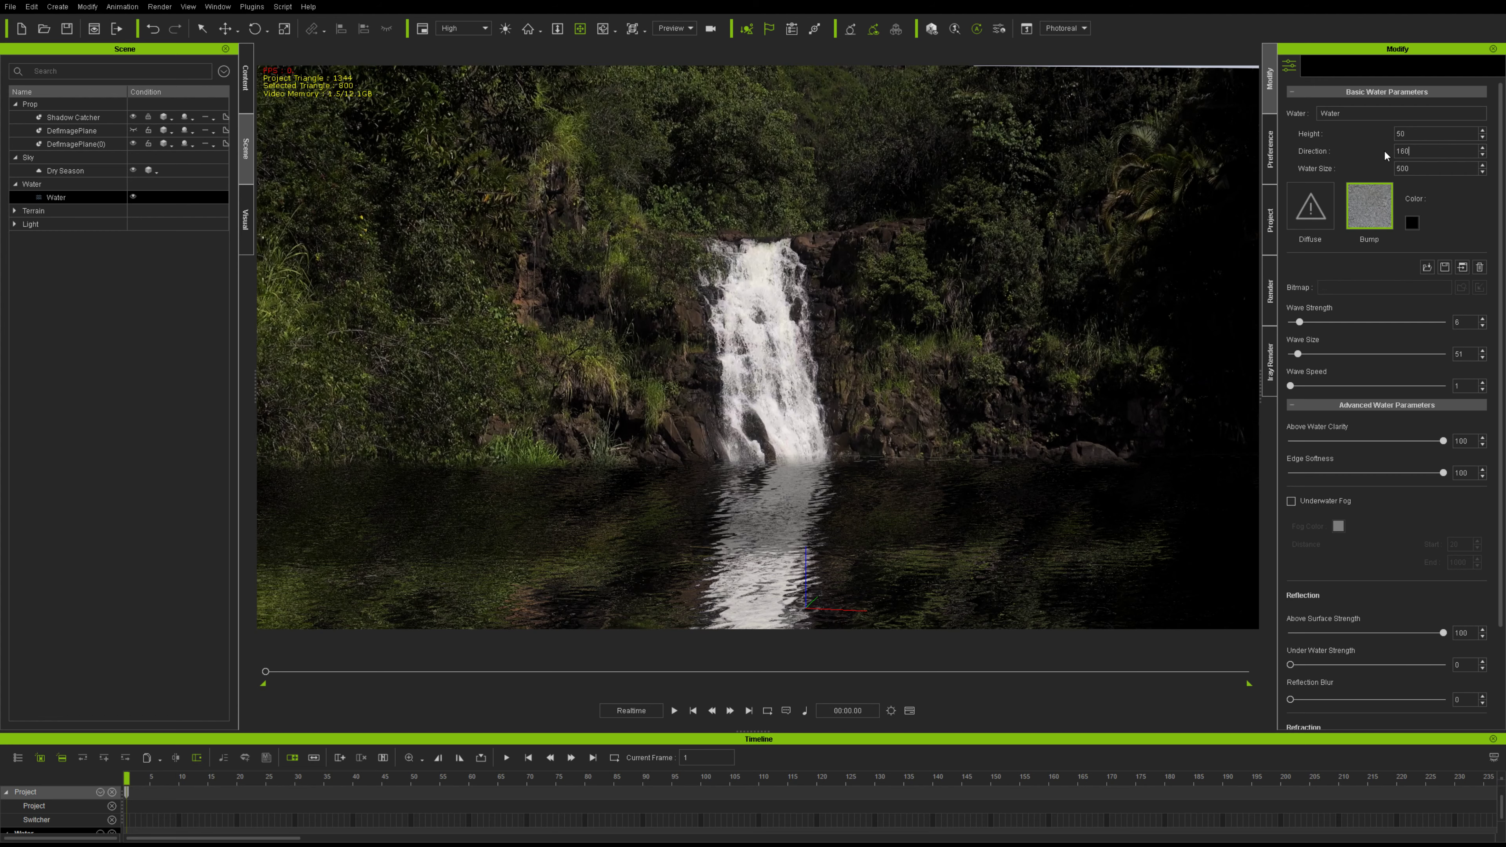
# Try several water directions in playback, settling on a direction of 250 and returning to the first frame.
pyautogui.click(673, 711)
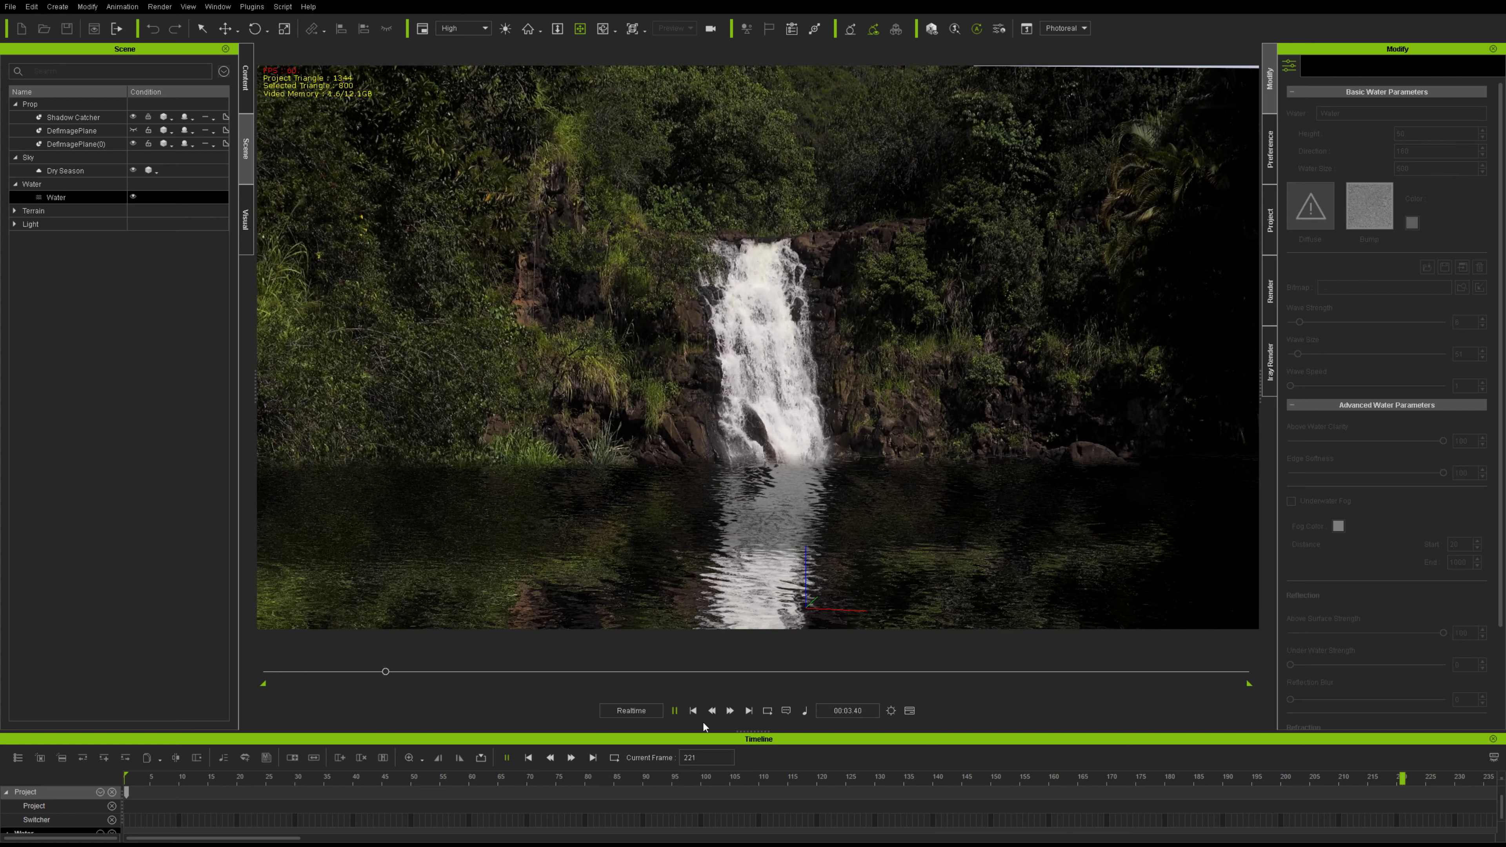
pyautogui.click(692, 711)
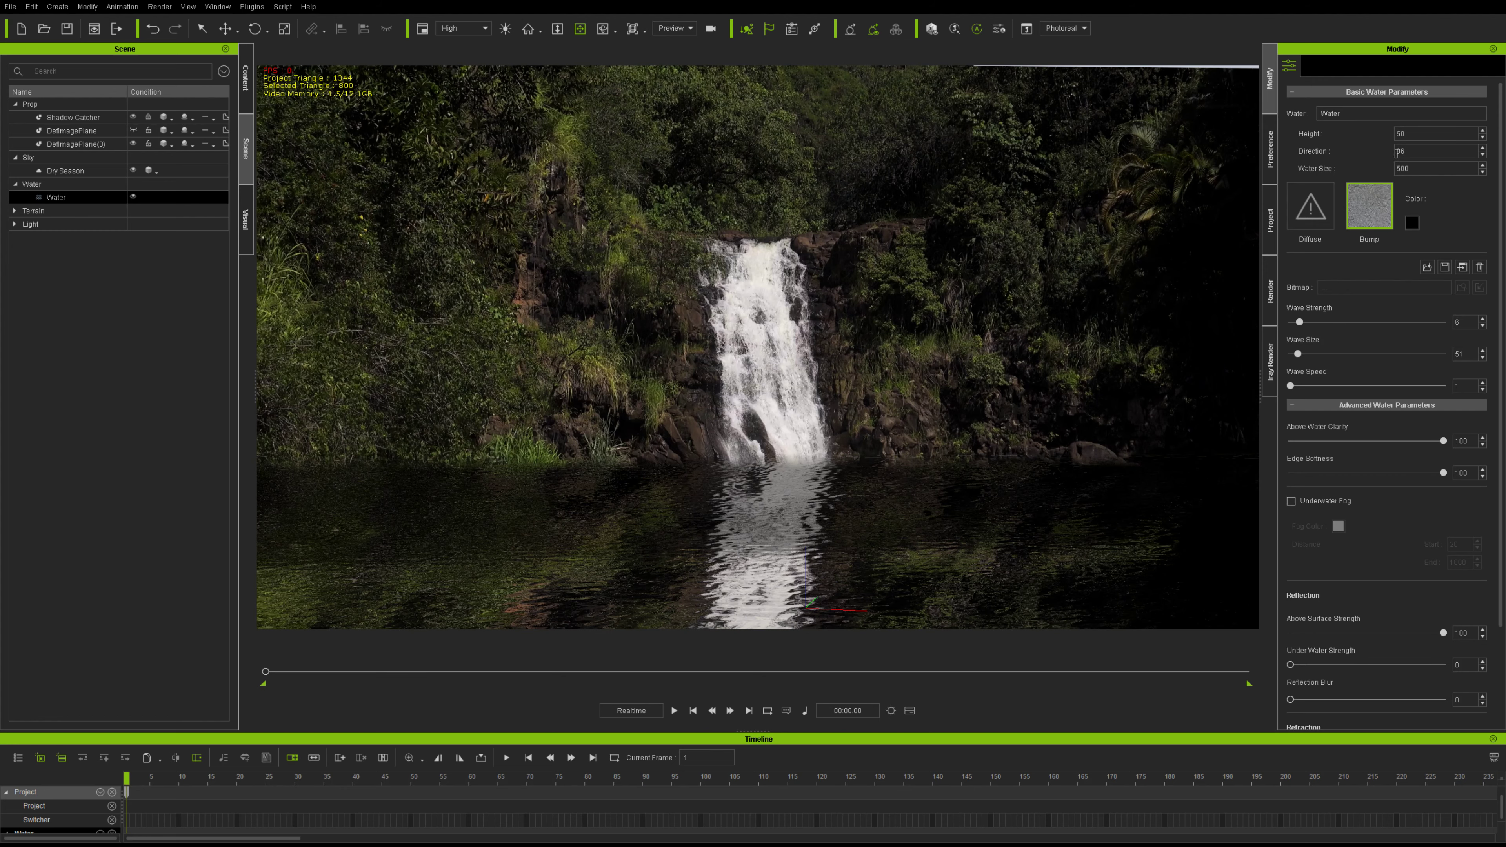
pyautogui.click(674, 711)
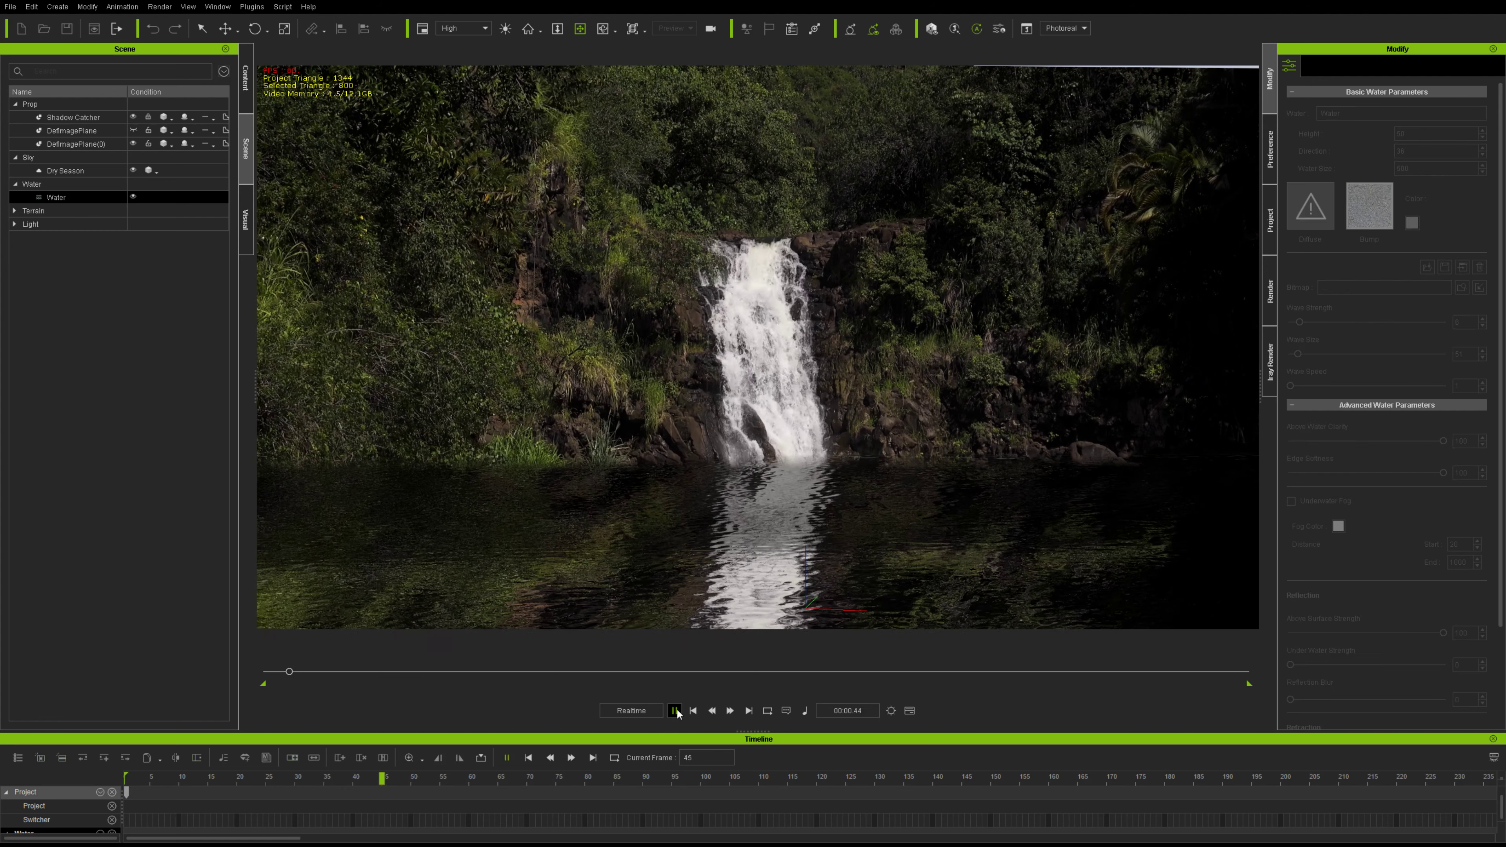
pyautogui.click(693, 711)
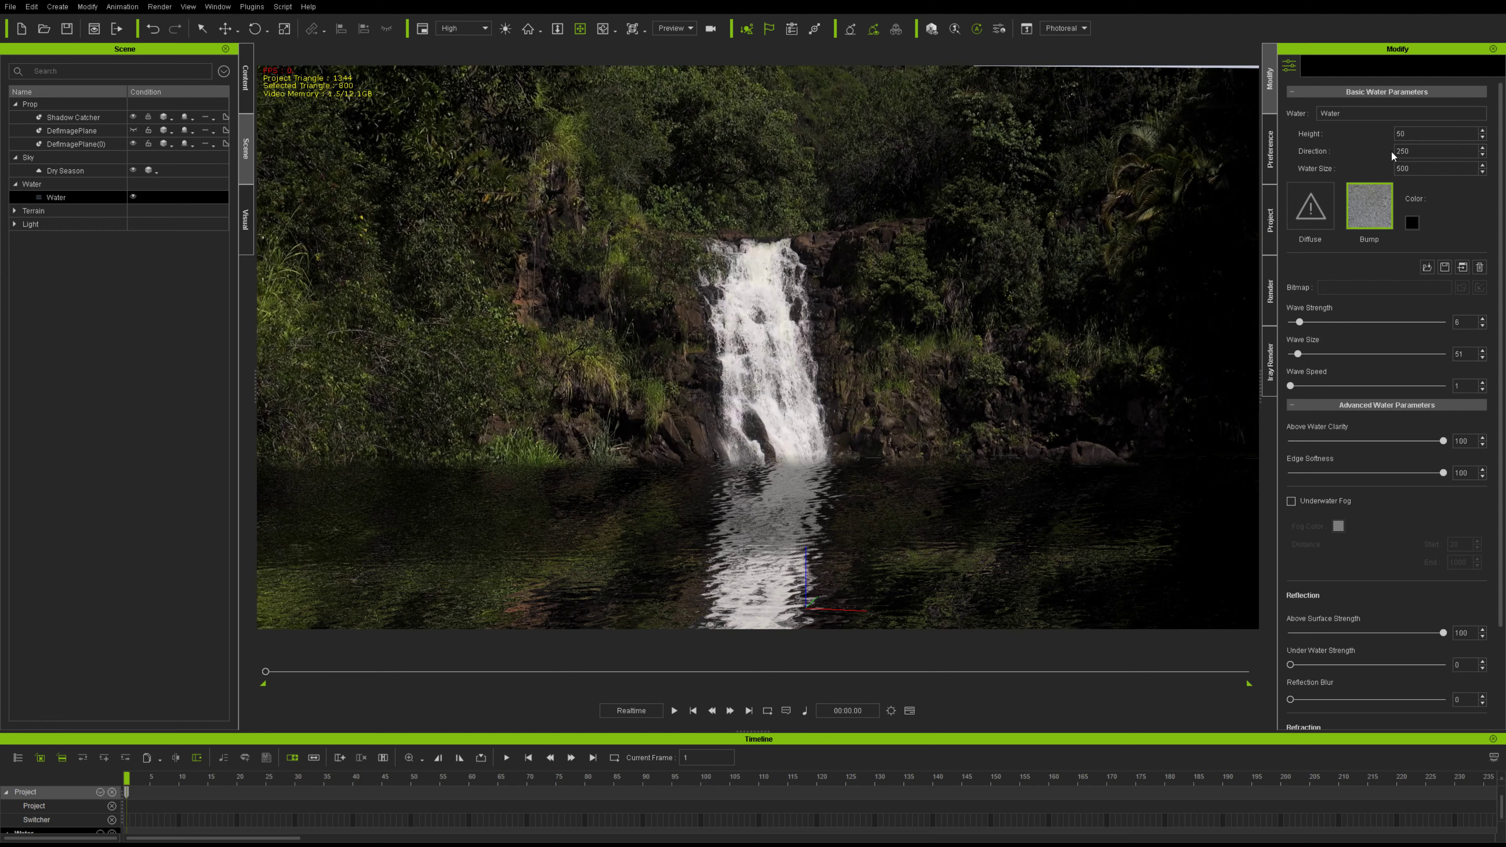
pyautogui.click(675, 714)
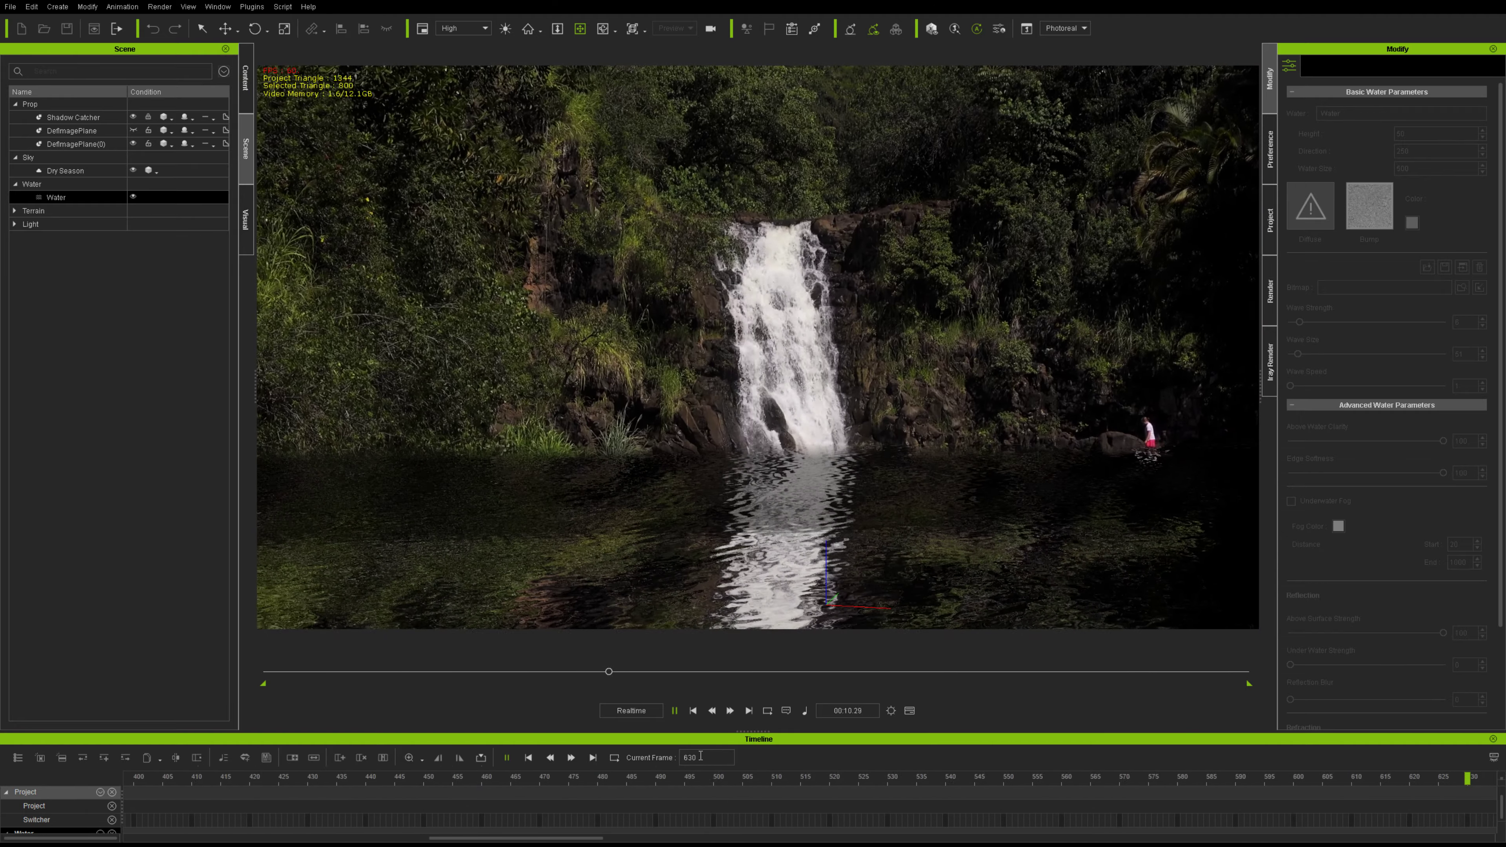
pyautogui.click(692, 711)
# Replace the sky with the Clear Day 04 template and frame the waterfall with more of its reflection.
pyautogui.click(245, 77)
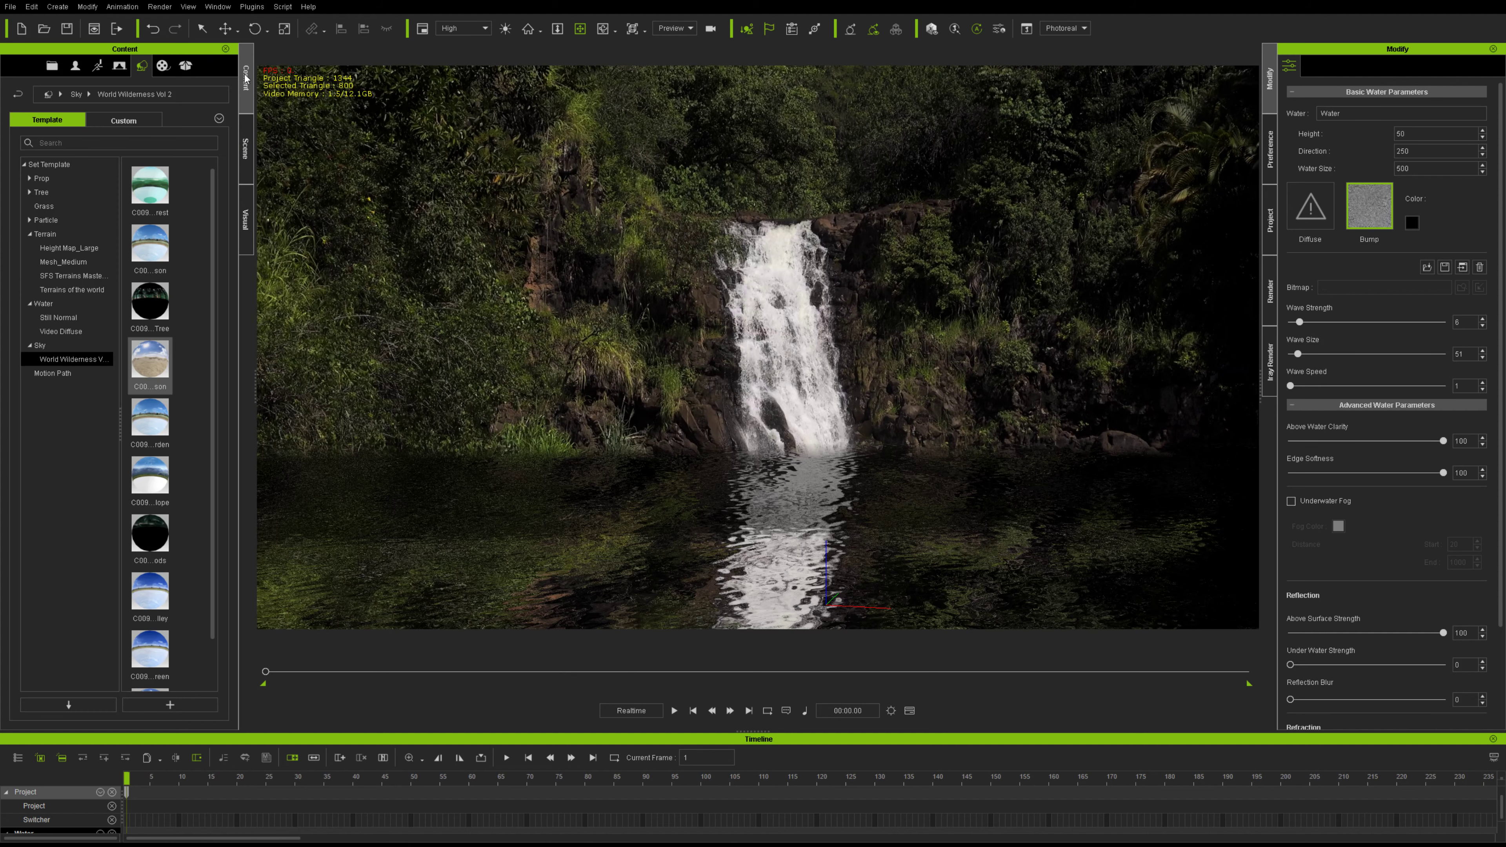
pyautogui.scroll(-1, 155, 449)
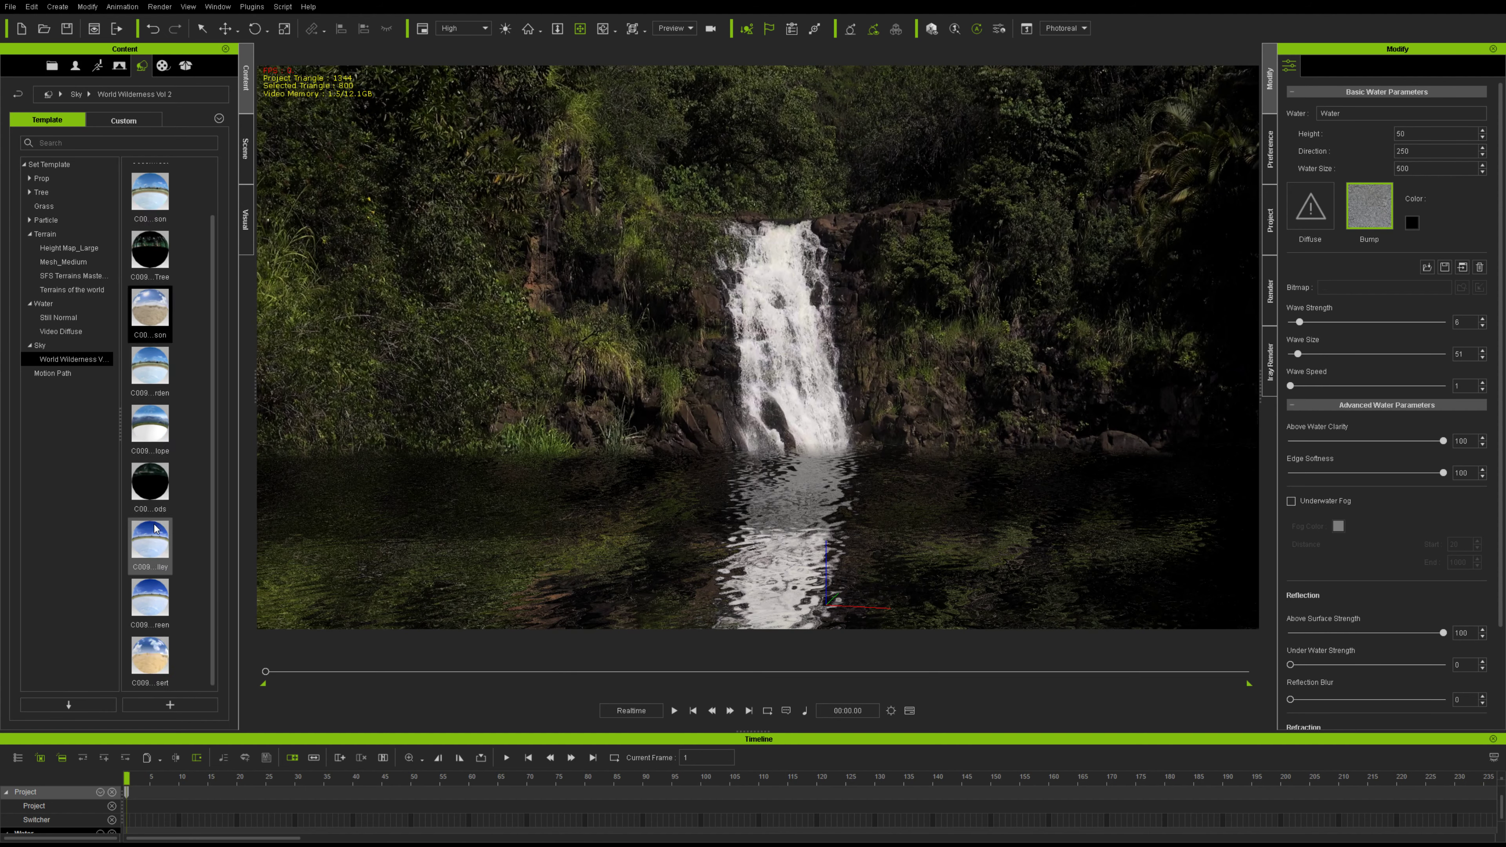
pyautogui.click(54, 347)
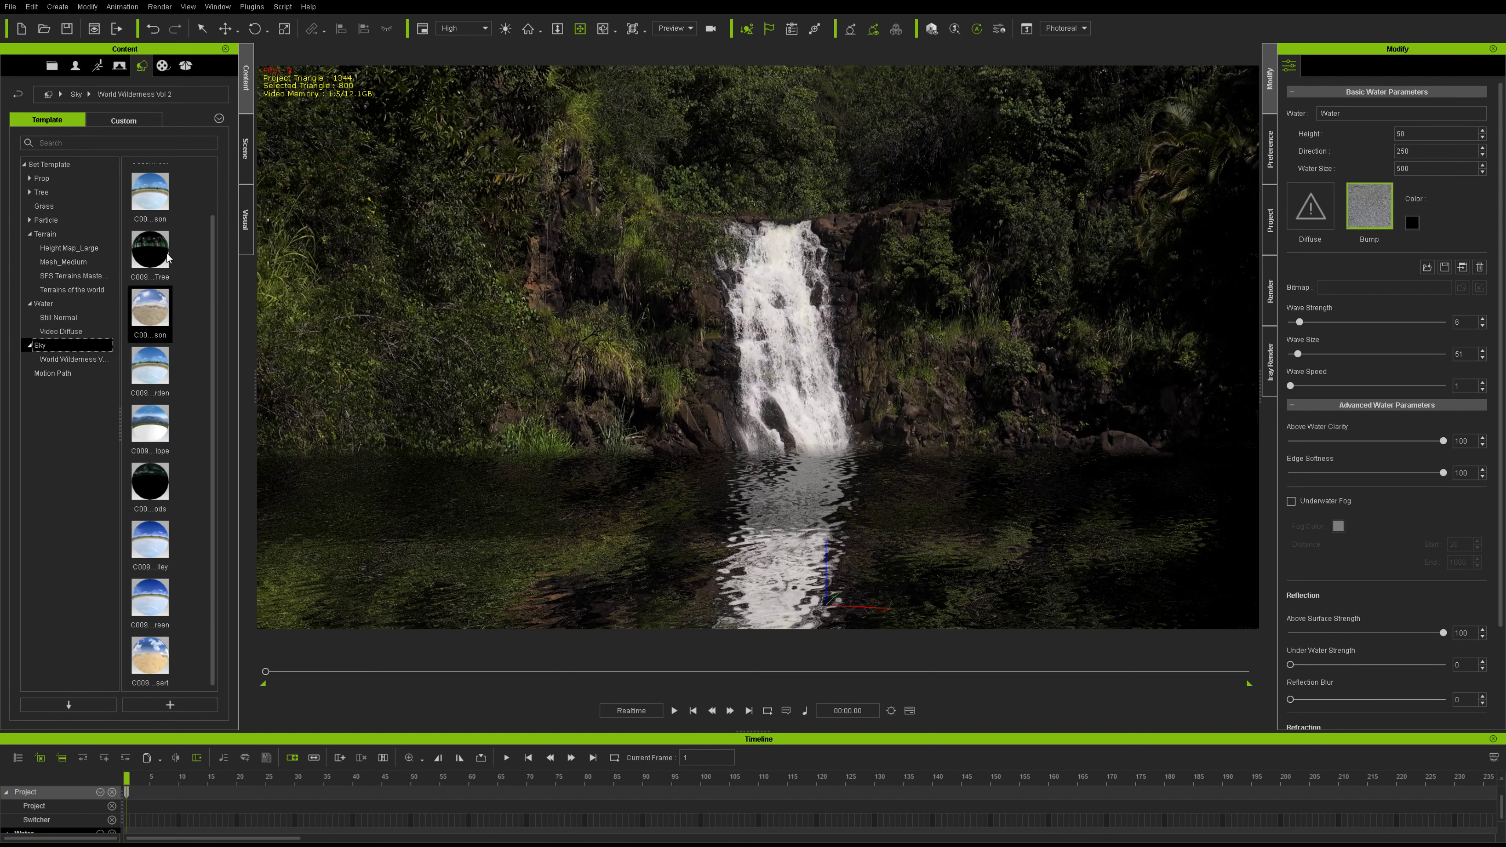
pyautogui.moveTo(151, 367); pyautogui.dragTo(461, 295)
pyautogui.scroll(-3, 561, 425)
pyautogui.scroll(2, 745, 479)
pyautogui.moveTo(744, 479); pyautogui.dragTo(765, 418)
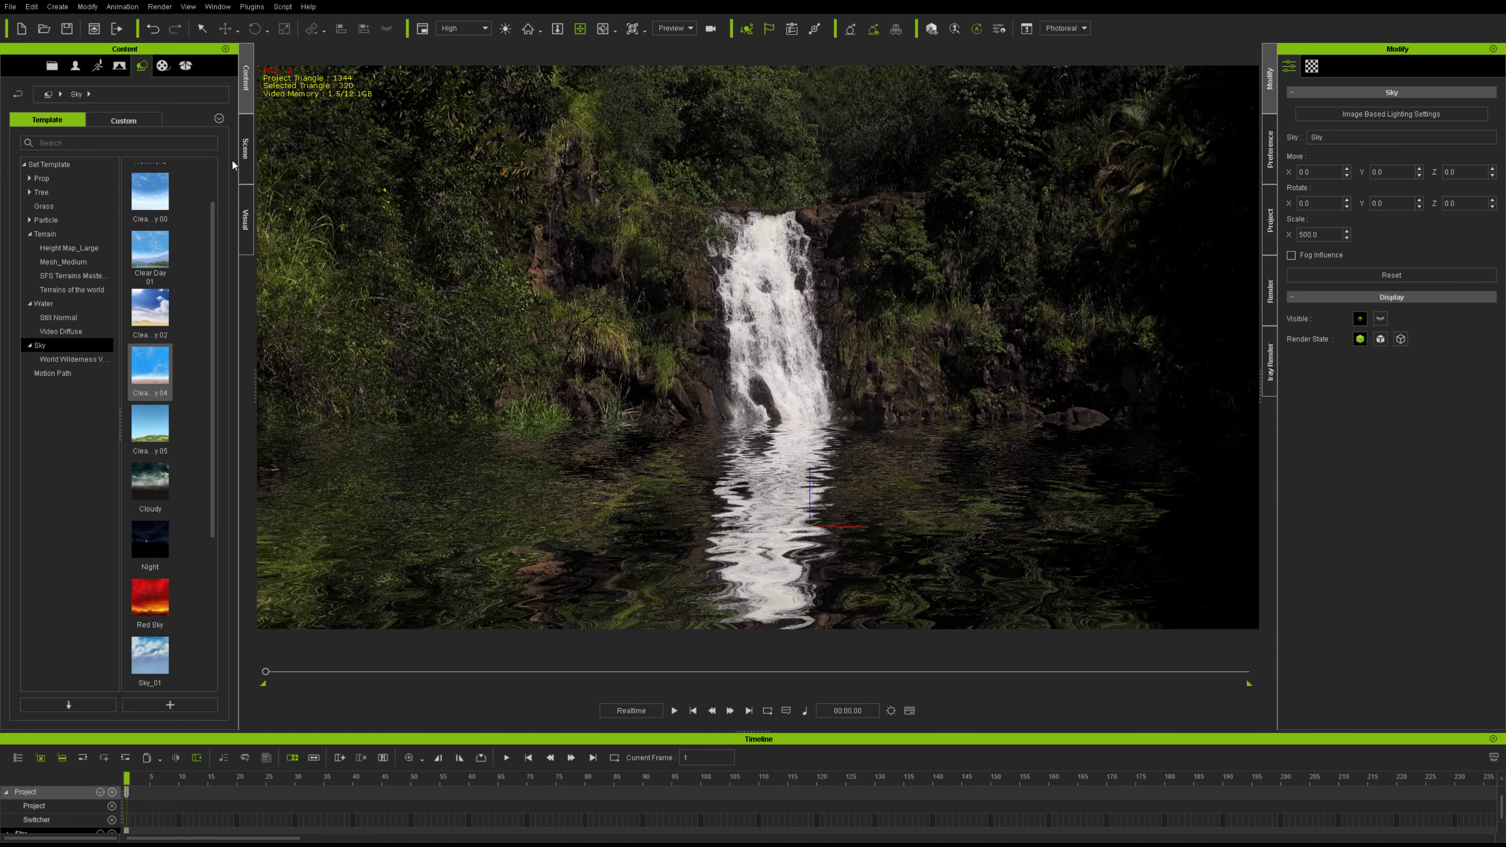
# Set the tone map exposure to 40 and the image-based lighting strength to 36, checking the result in playback.
pyautogui.click(245, 219)
pyautogui.moveTo(39, 428)
pyautogui.mouseDown()
pyautogui.moveTo(82, 436)
pyautogui.moveTo(46, 431)
pyautogui.mouseUp()
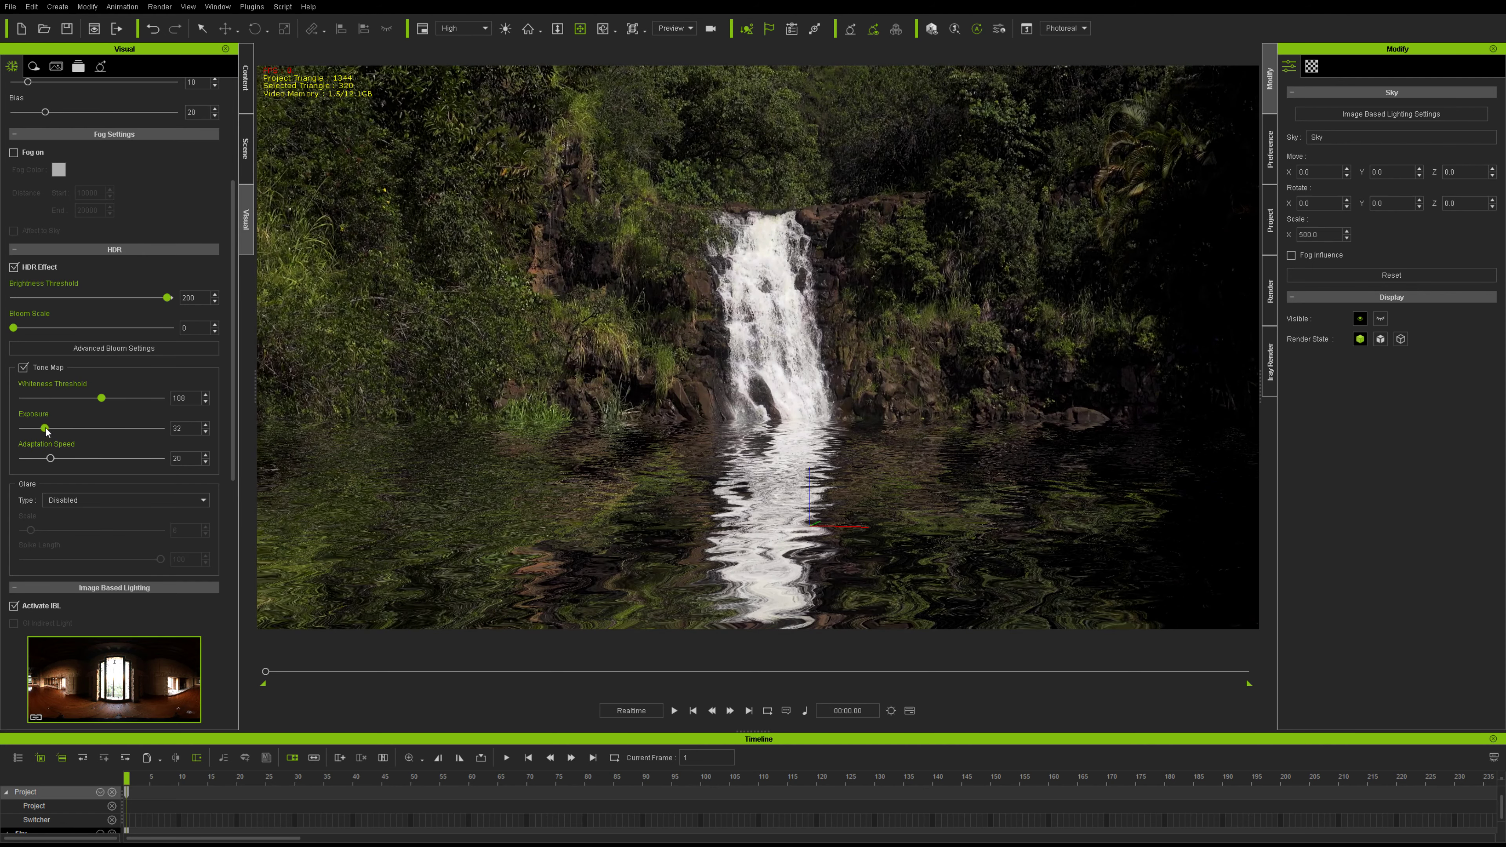
pyautogui.scroll(-3, 139, 577)
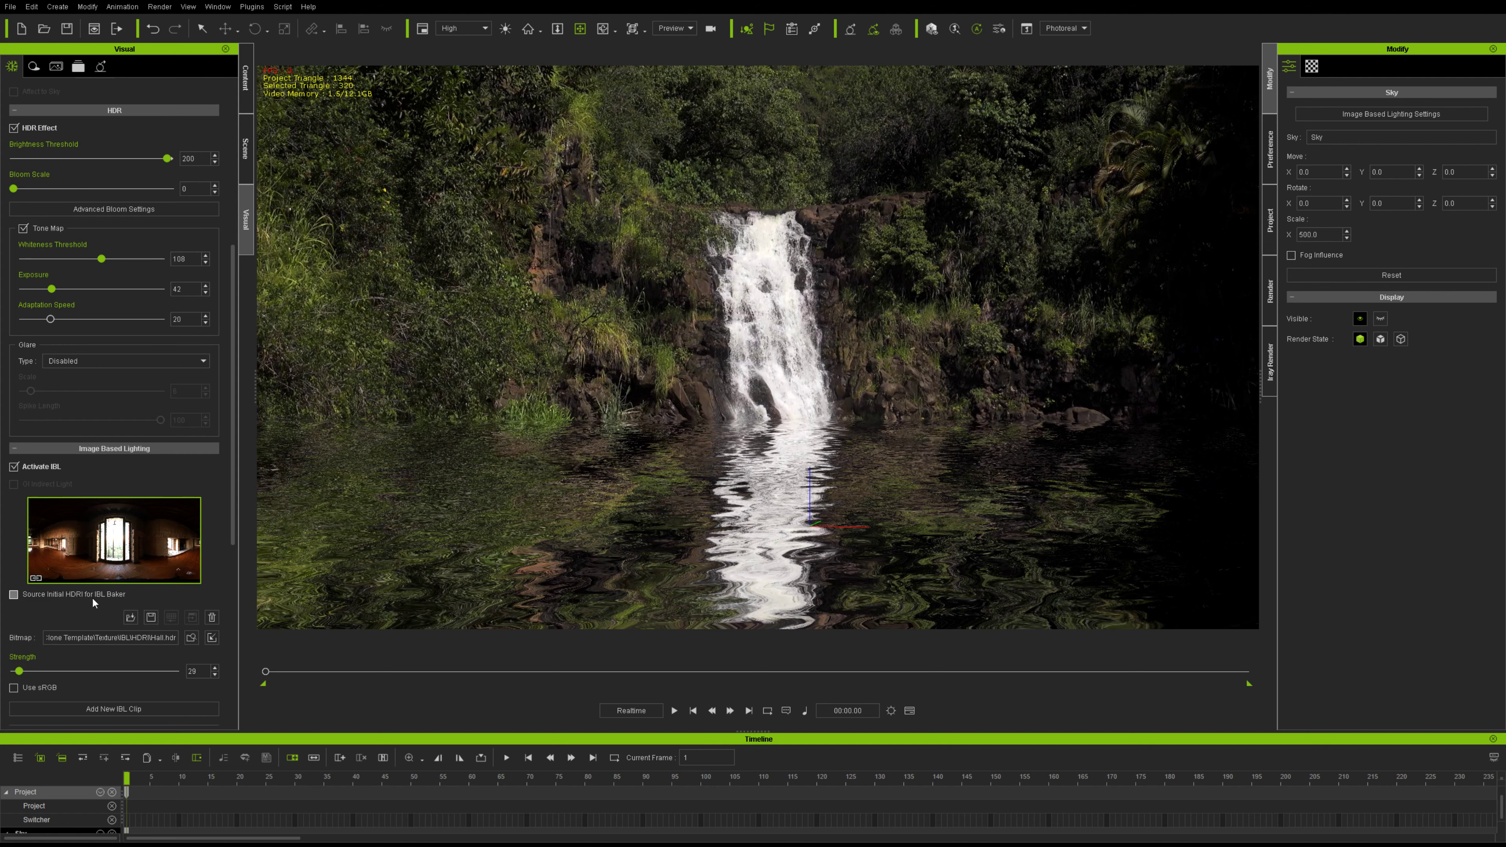
pyautogui.moveTo(21, 673); pyautogui.dragTo(24, 672)
pyautogui.click(674, 711)
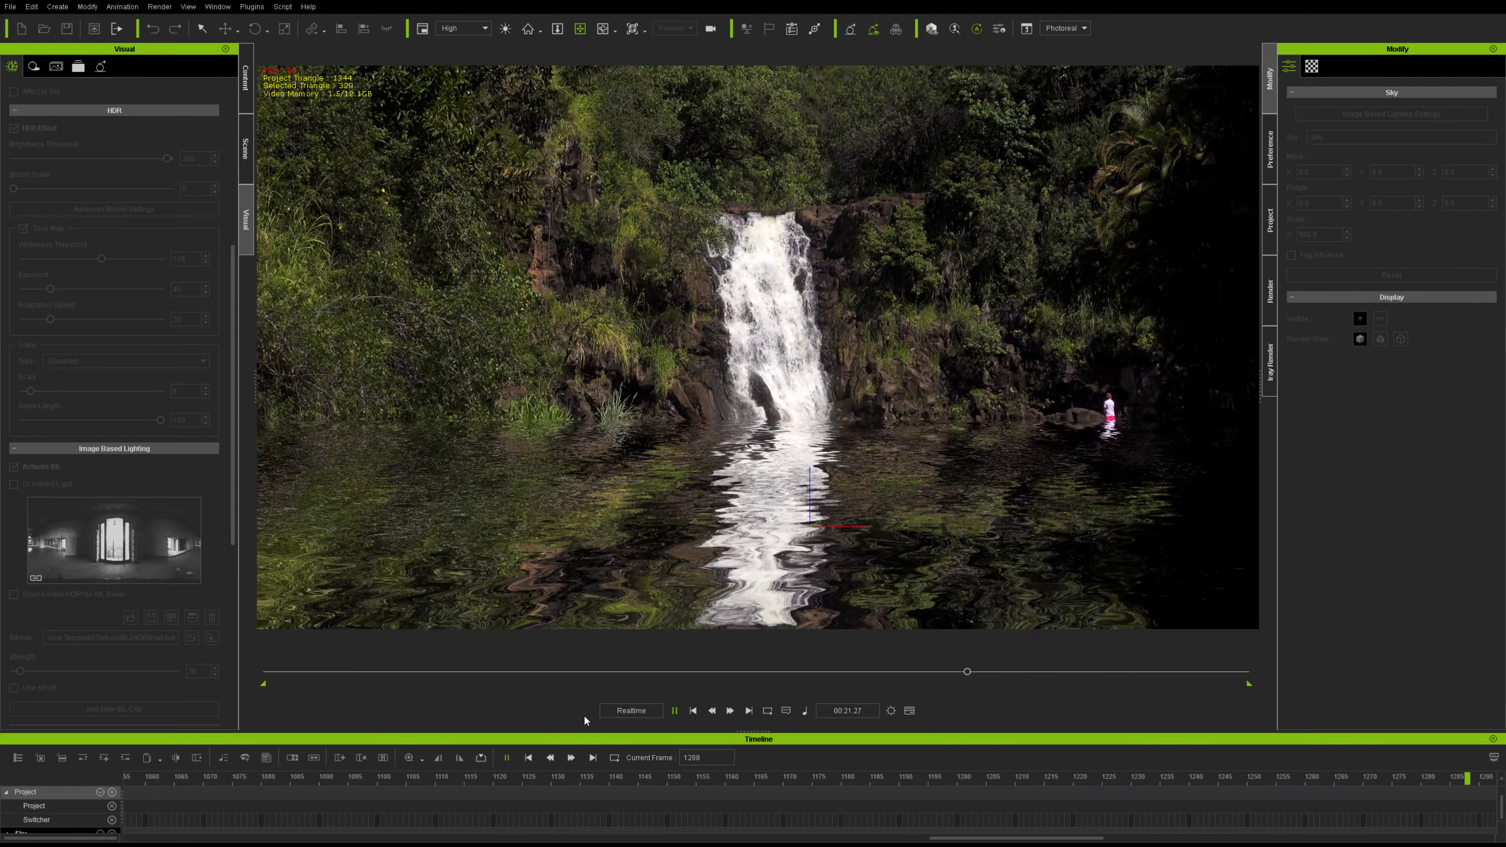
pyautogui.click(693, 712)
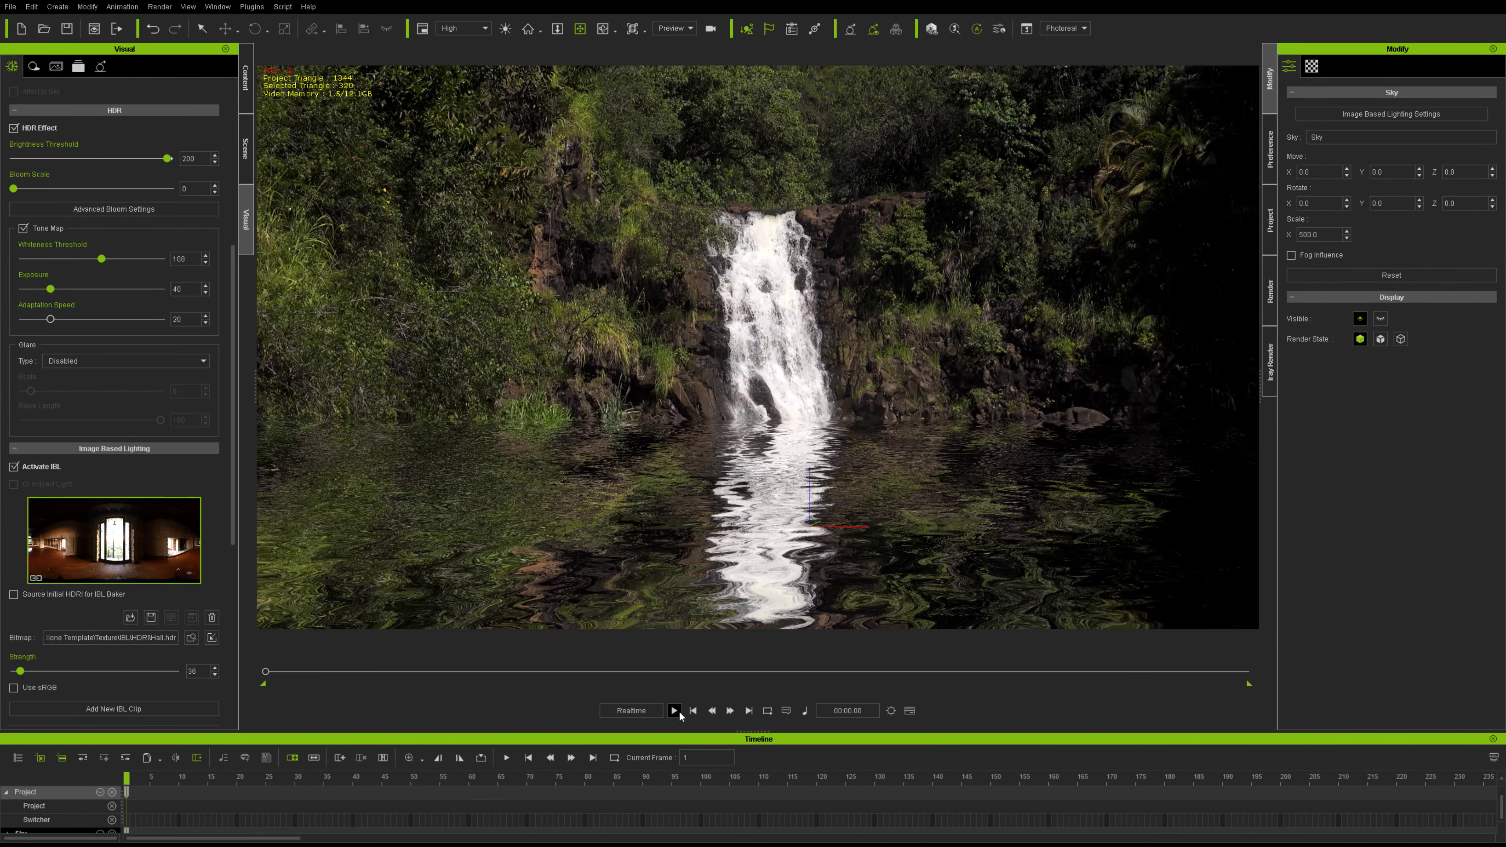
pyautogui.click(678, 713)
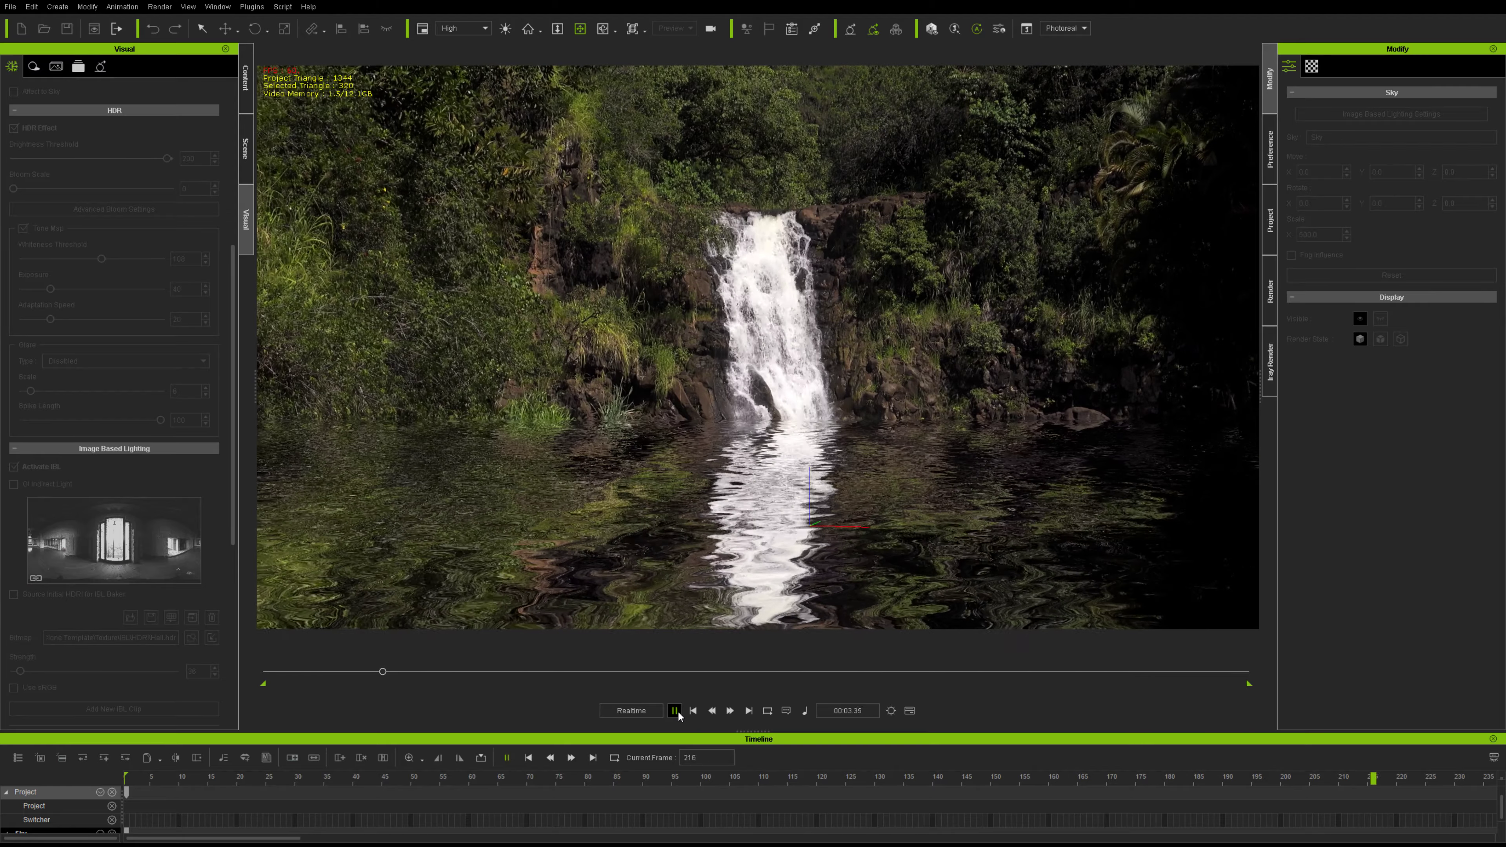
pyautogui.click(695, 713)
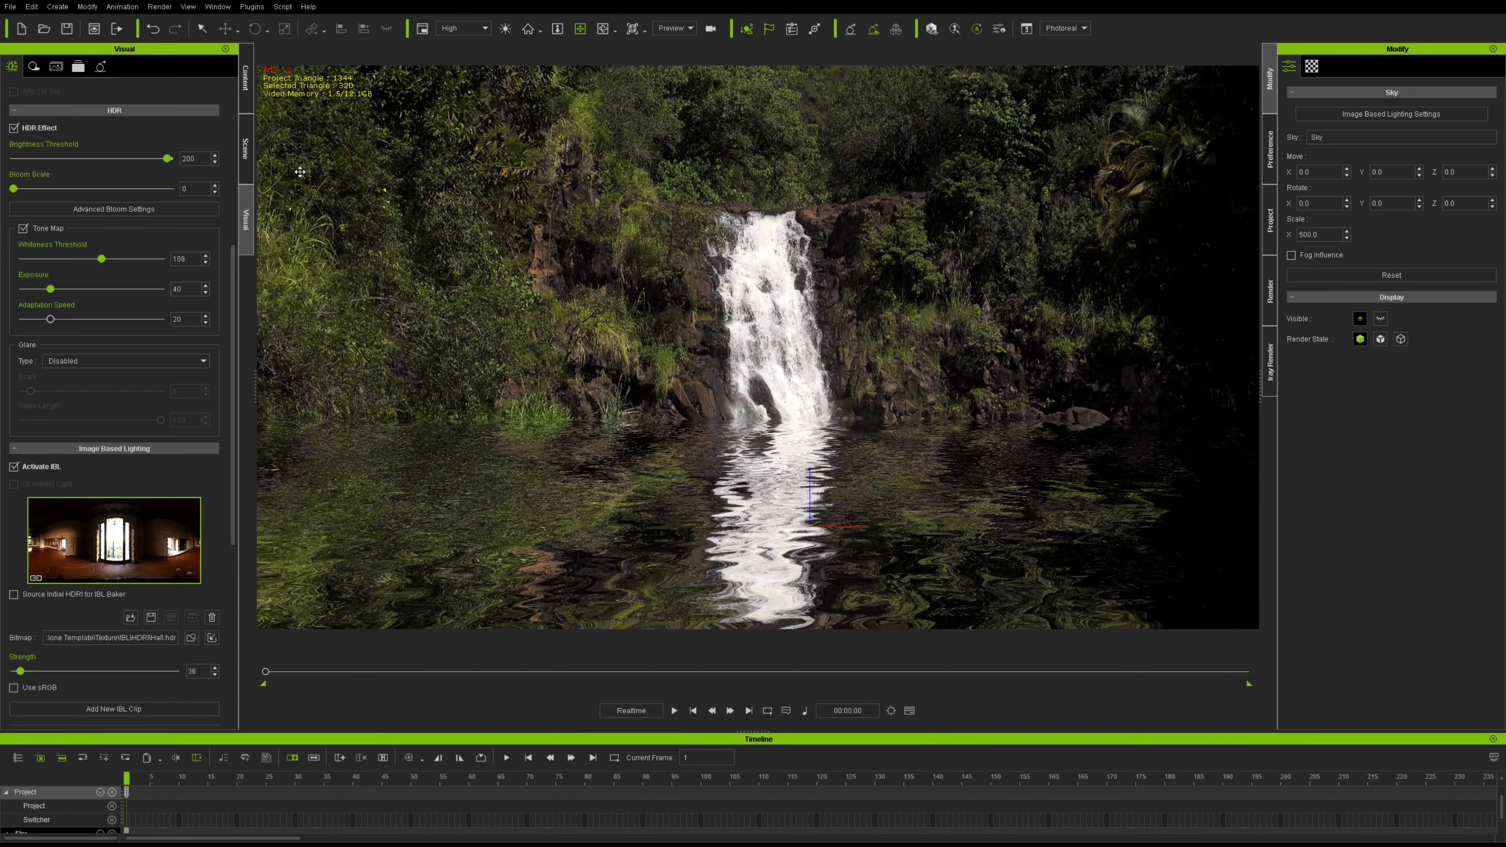
# Add the LiveOak_03 tree from the Broadleaves tree templates to the scene.
pyautogui.click(245, 77)
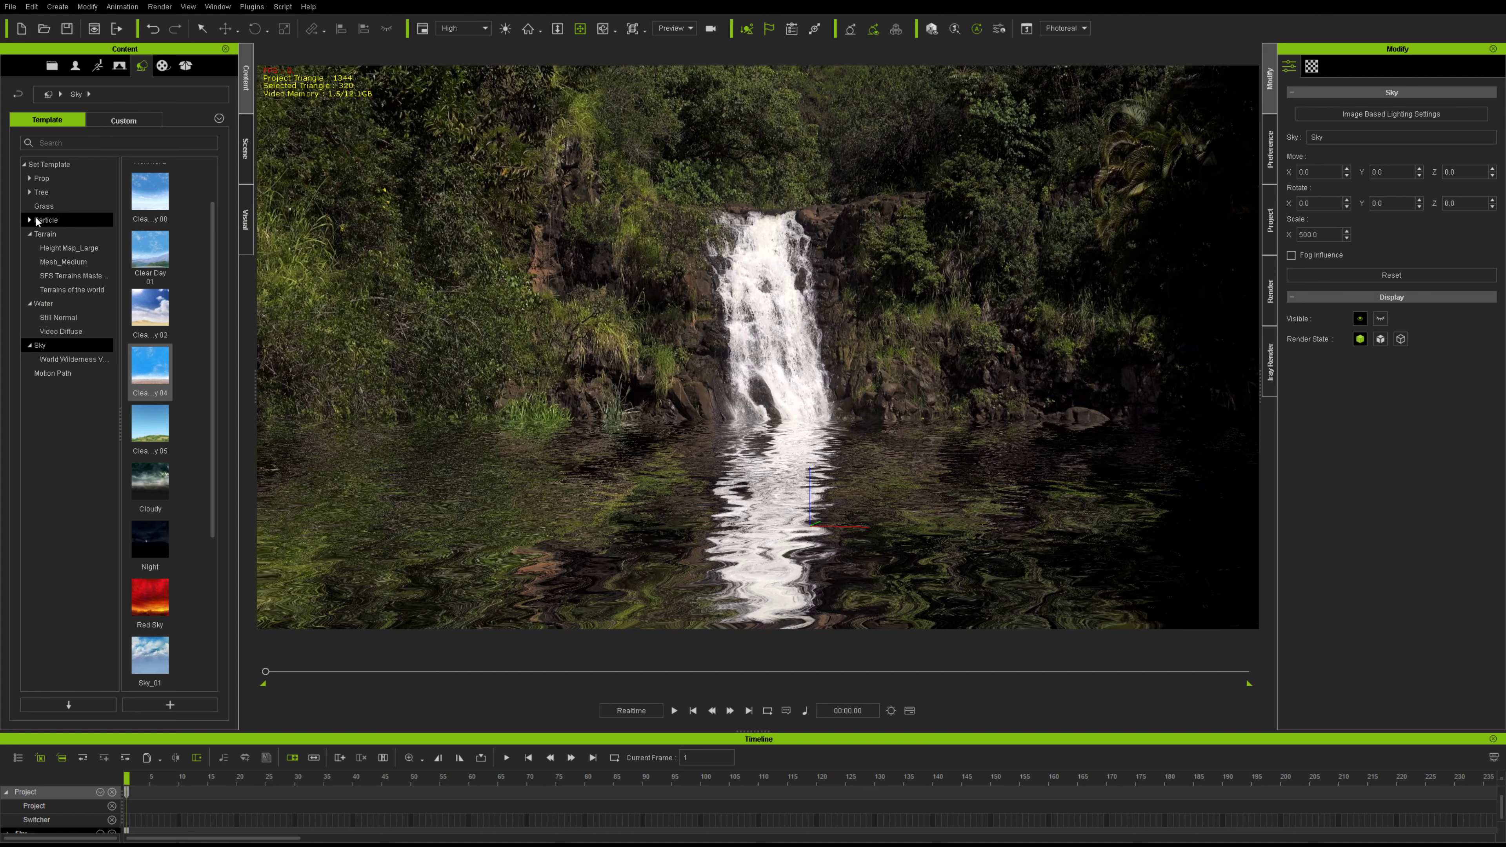
pyautogui.click(30, 178)
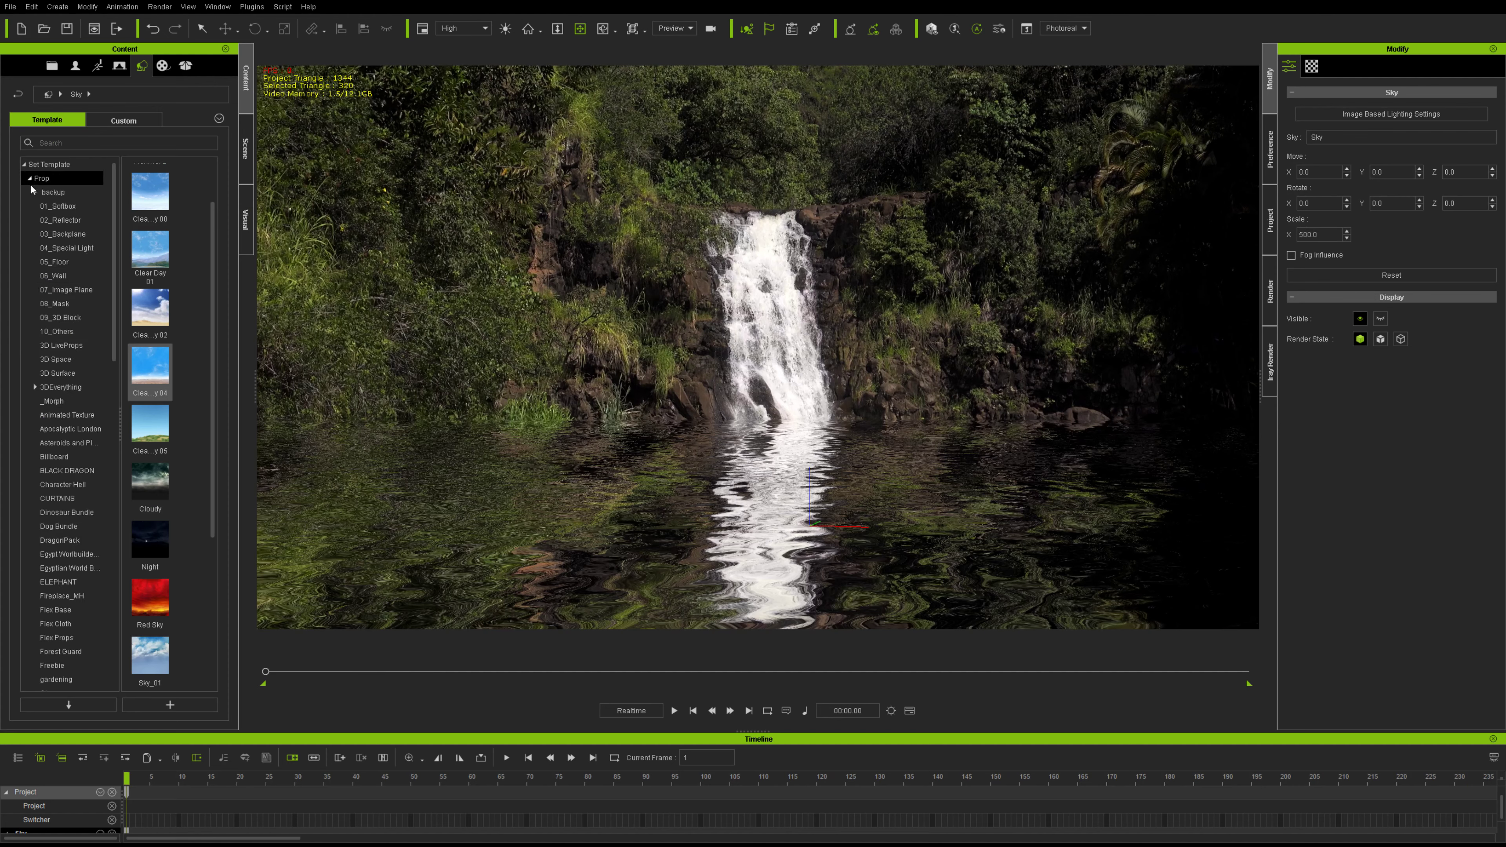
pyautogui.scroll(-8, 91, 497)
pyautogui.scroll(-6, 91, 492)
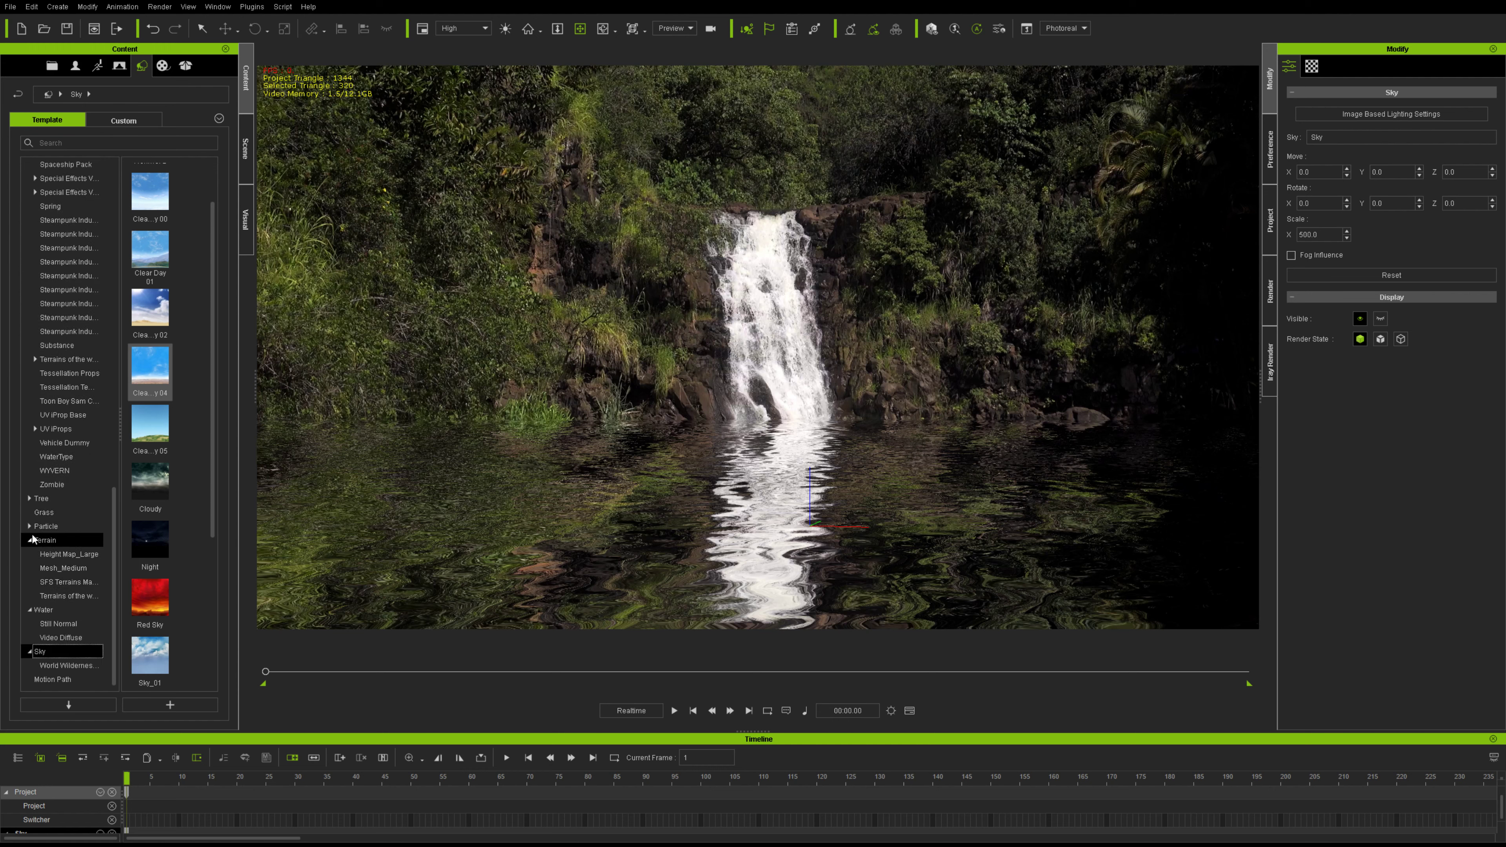
pyautogui.click(30, 498)
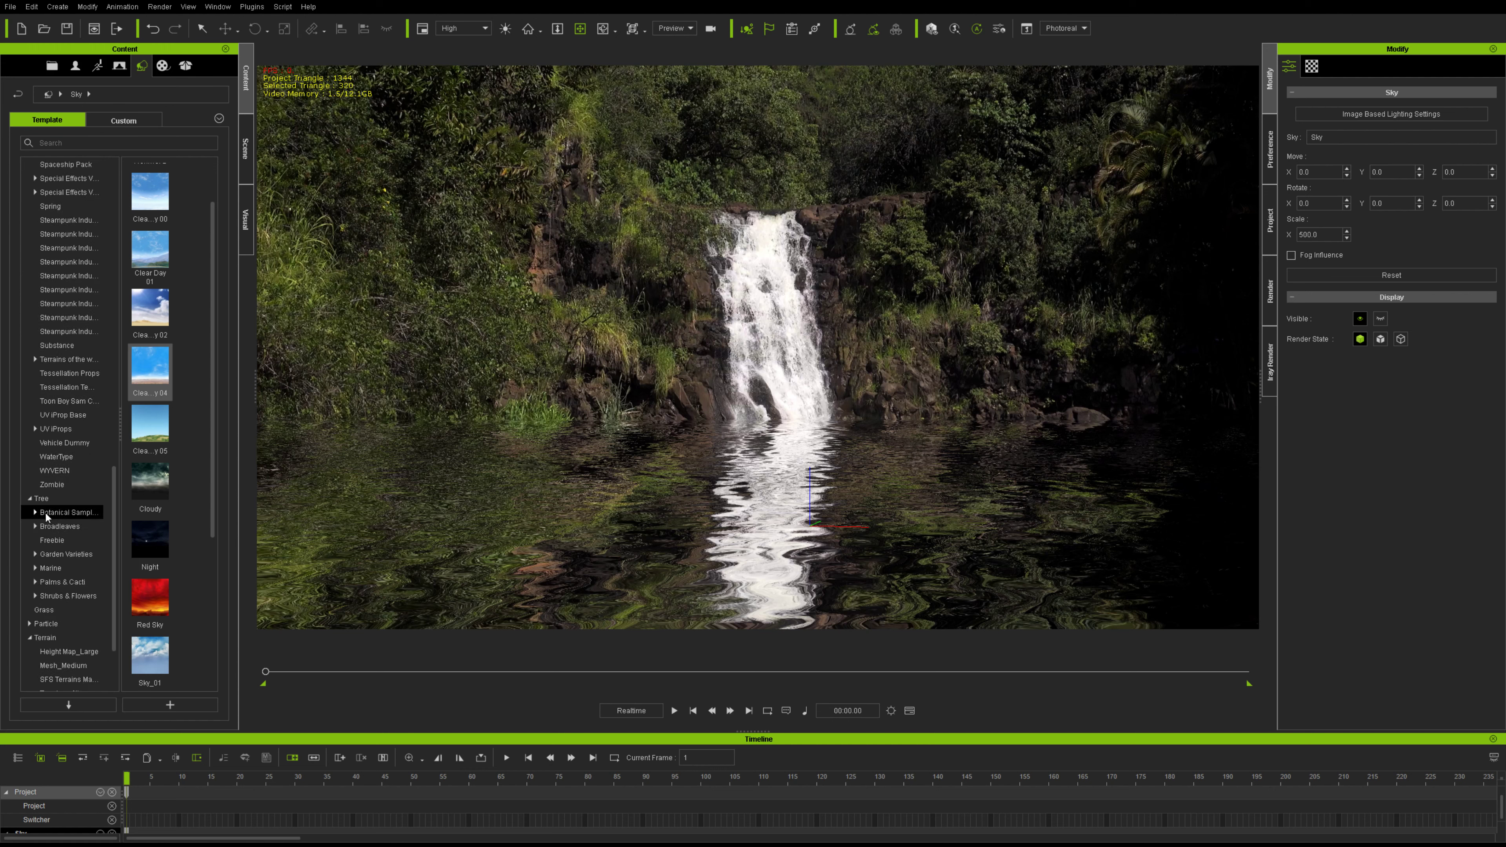
pyautogui.click(35, 525)
pyautogui.scroll(-8, 103, 536)
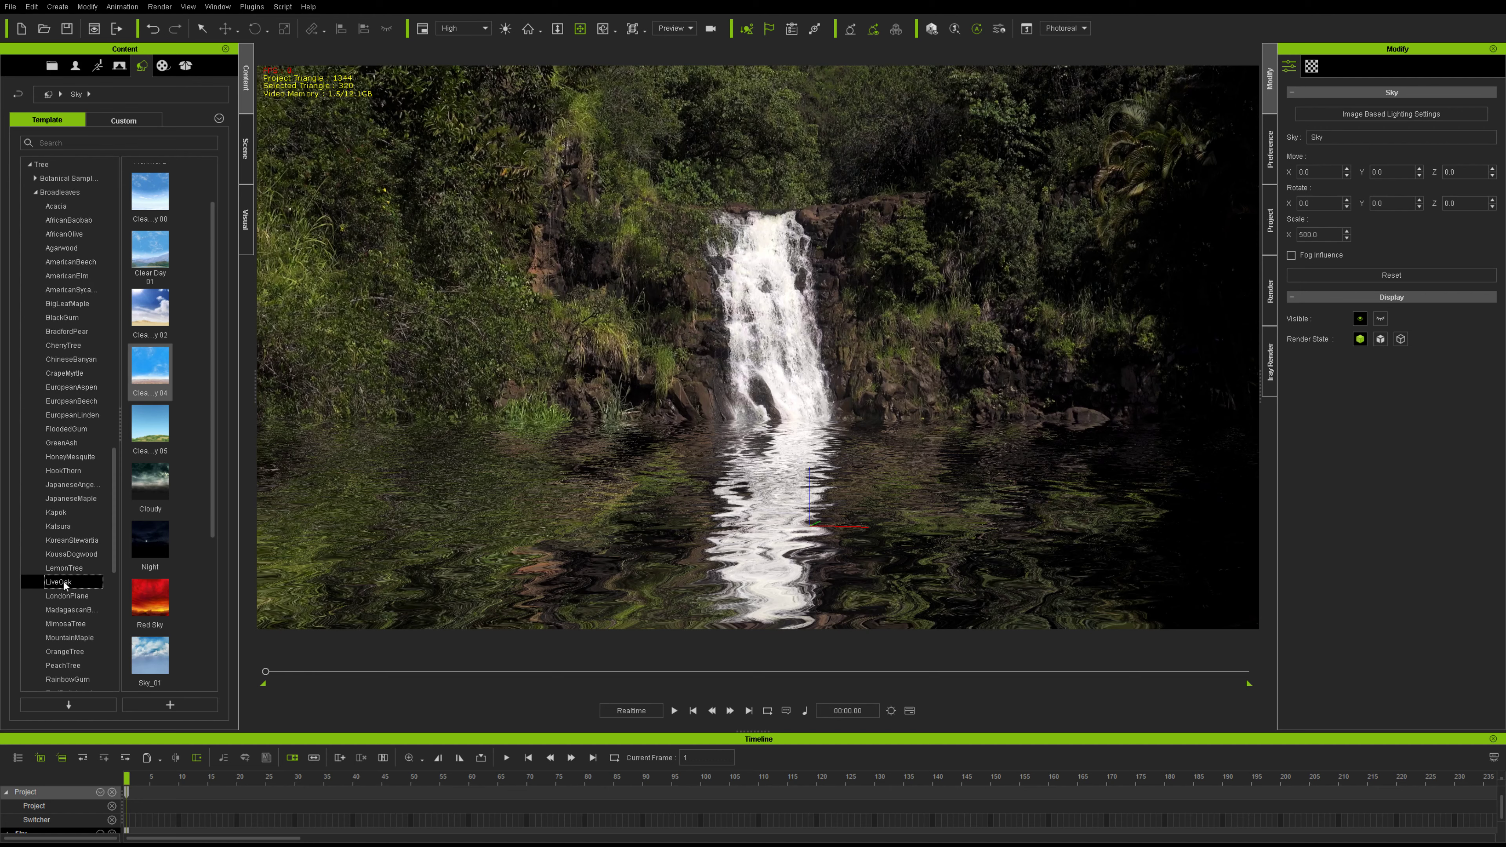
pyautogui.moveTo(153, 304); pyautogui.dragTo(340, 542)
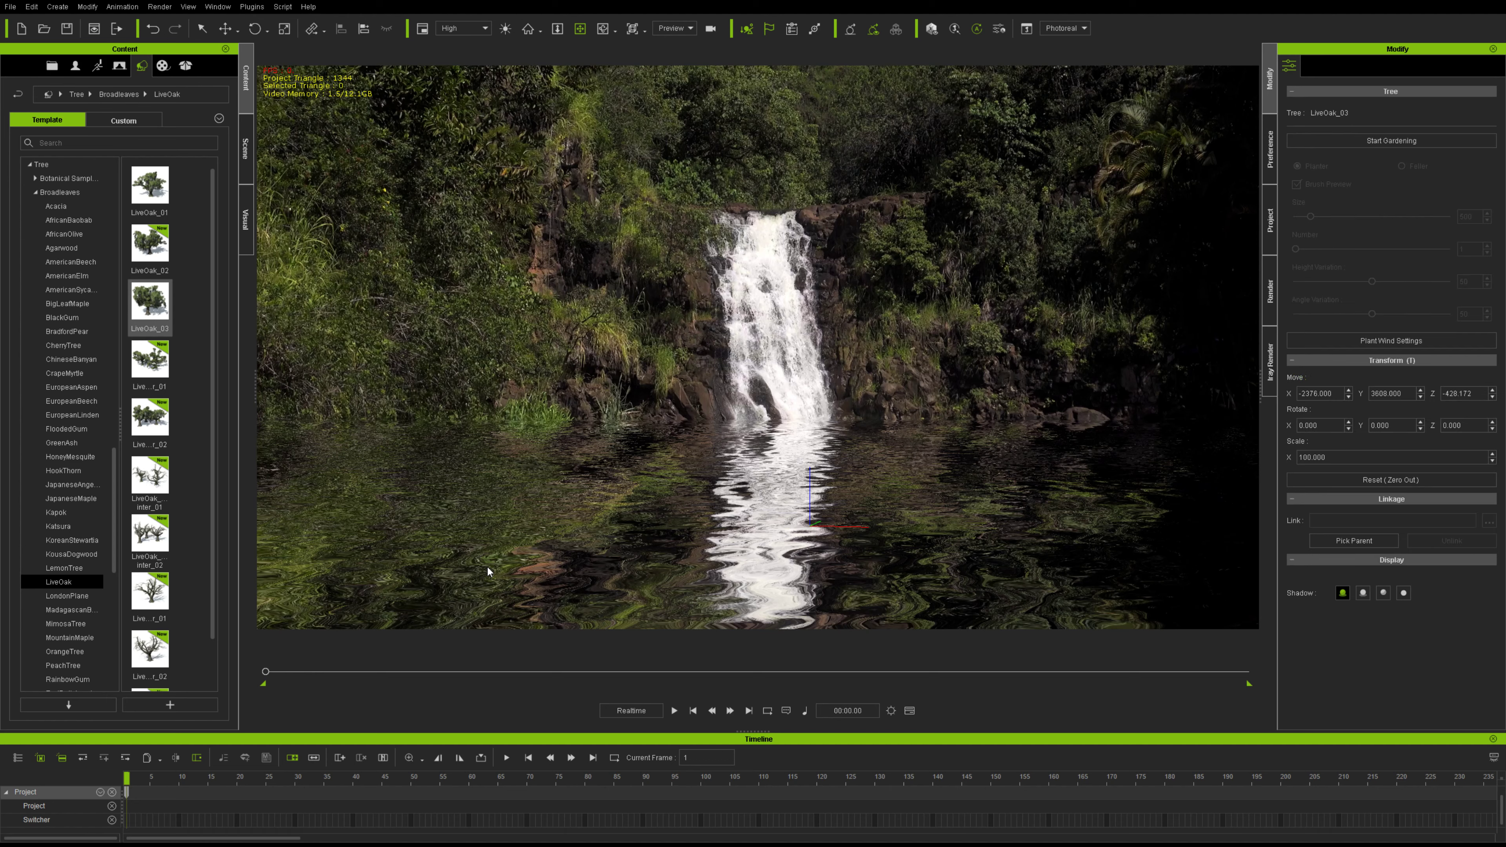
# Move the live oak behind the waterfall image plane, to about X -1246, Y 1863, Z 65, and bring it into view.
pyautogui.click(232, 31)
pyautogui.moveTo(391, 538); pyautogui.dragTo(585, 596)
pyautogui.moveTo(525, 499); pyautogui.dragTo(536, 304)
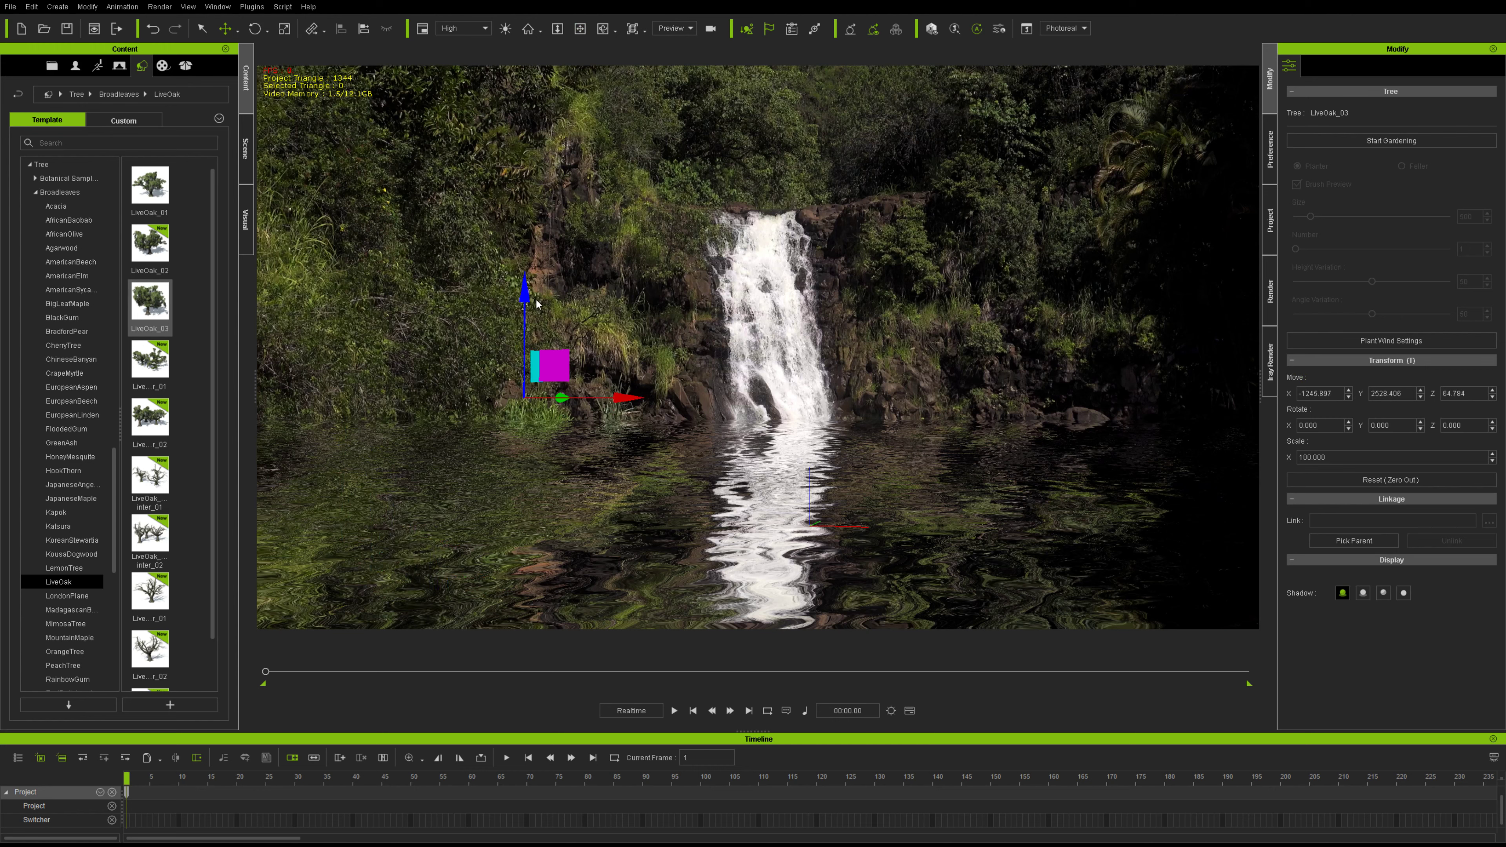
pyautogui.moveTo(553, 407); pyautogui.dragTo(448, 518)
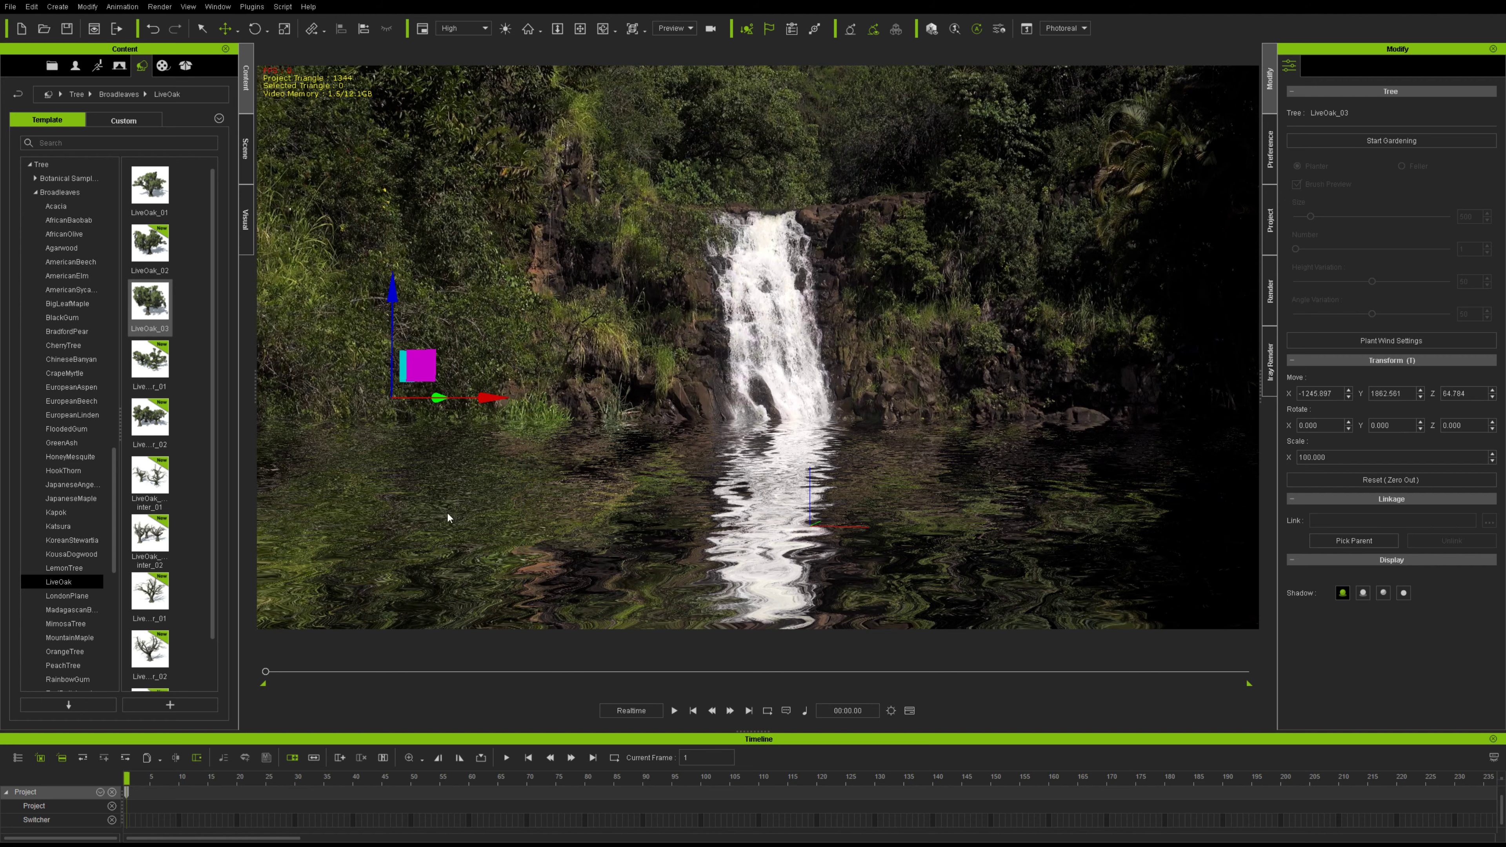
pyautogui.scroll(-5, 623, 426)
pyautogui.scroll(2, 638, 397)
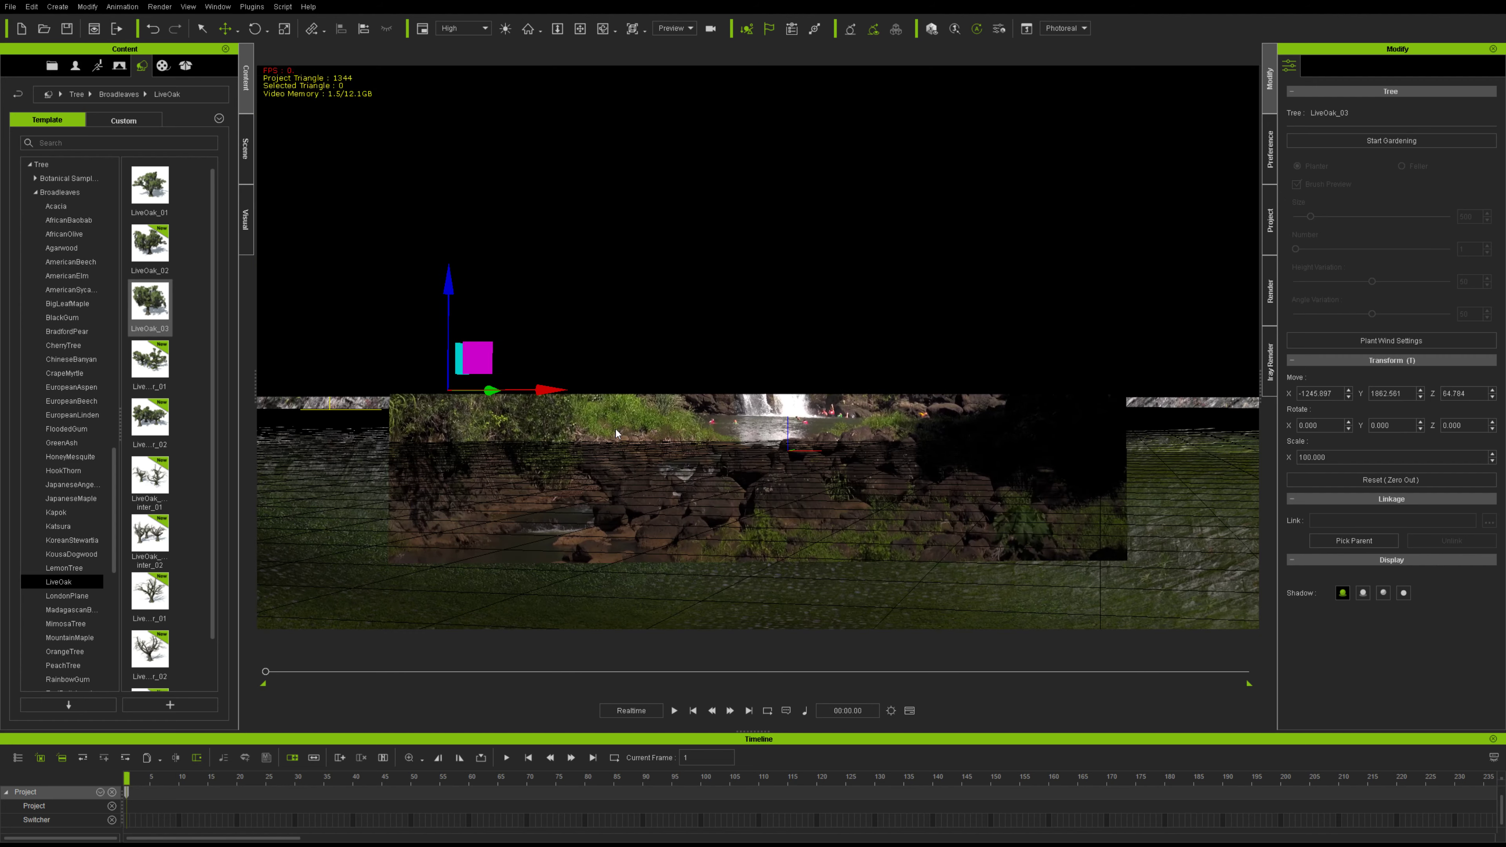
pyautogui.click(579, 34)
pyautogui.moveTo(659, 98); pyautogui.dragTo(683, 202)
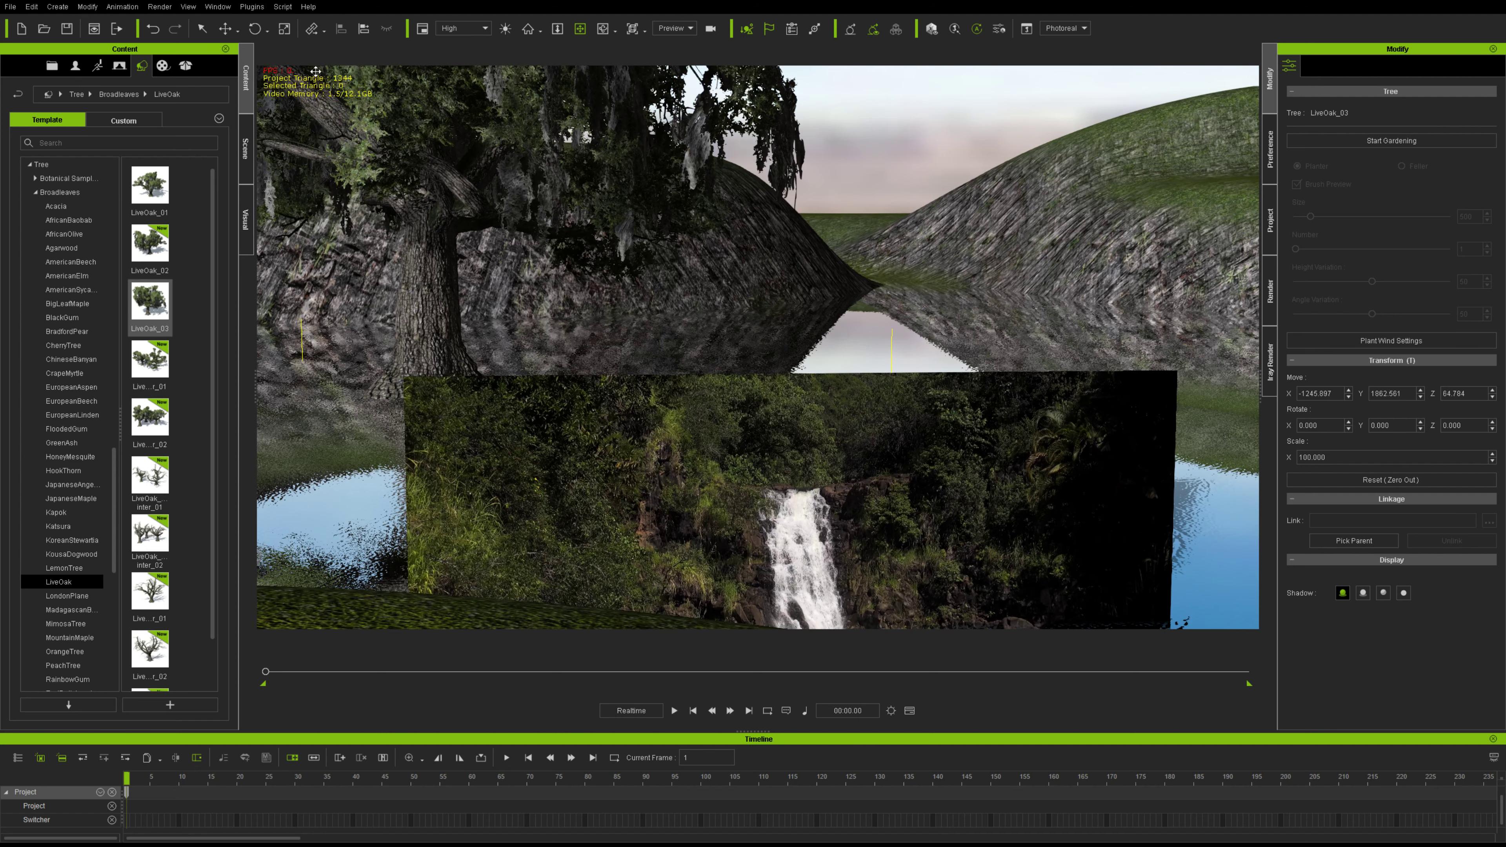
# Delete the Hill terrain from the scene.
pyautogui.click(227, 31)
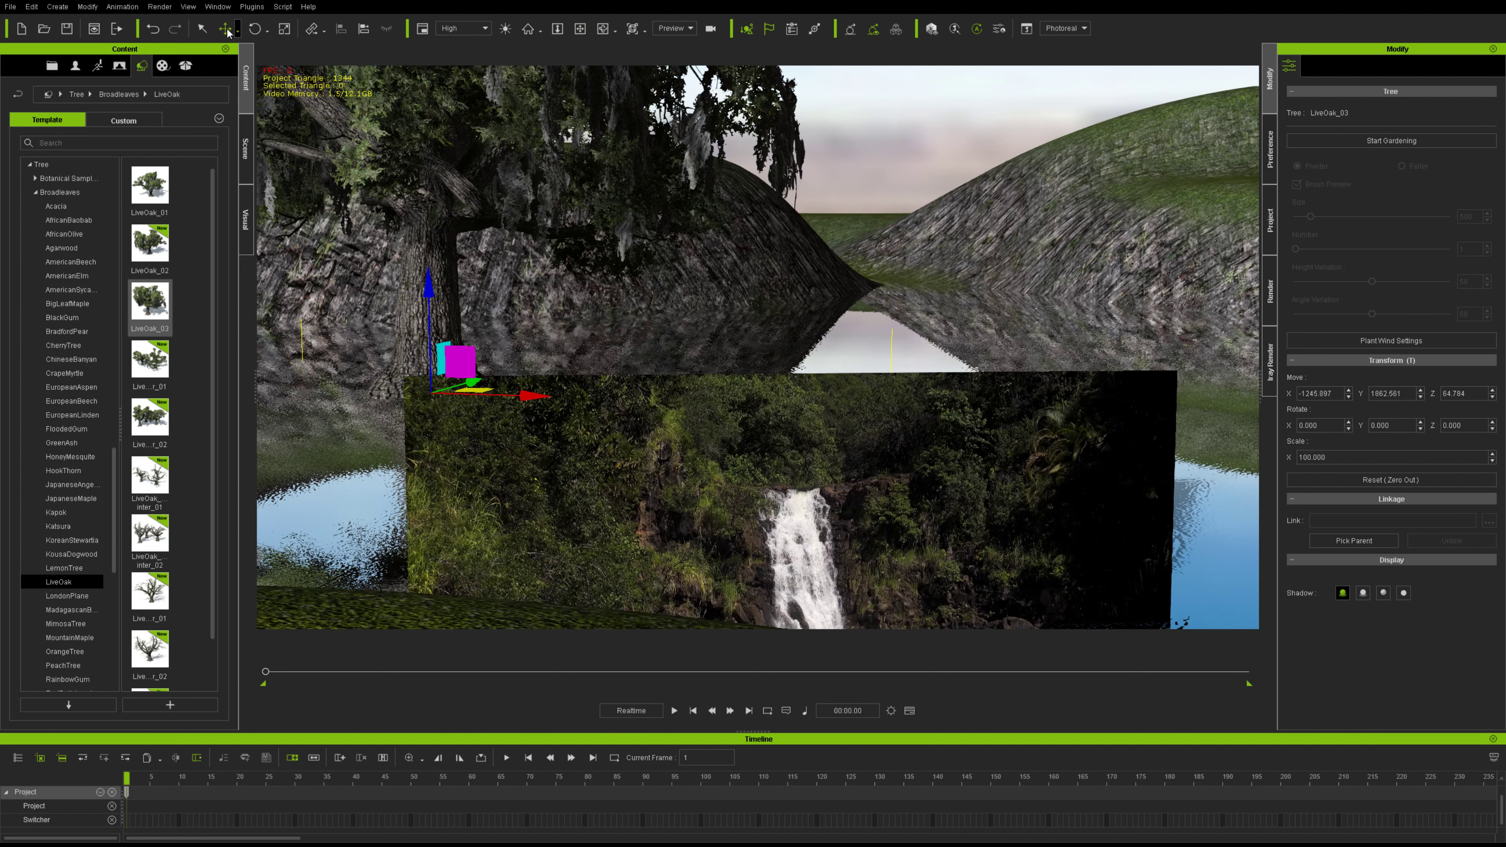
pyautogui.click(811, 475)
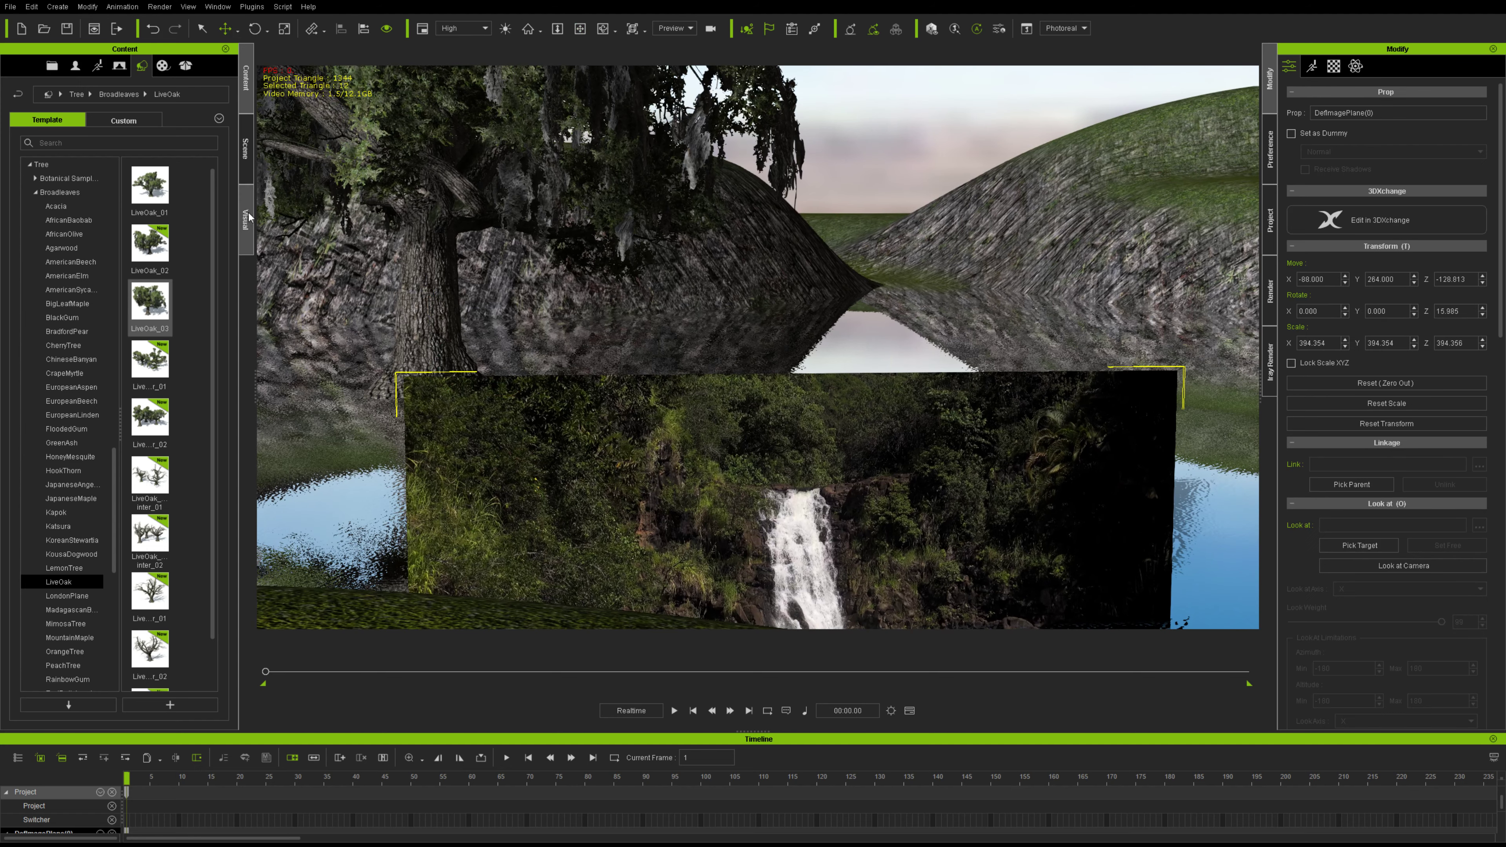
pyautogui.click(246, 148)
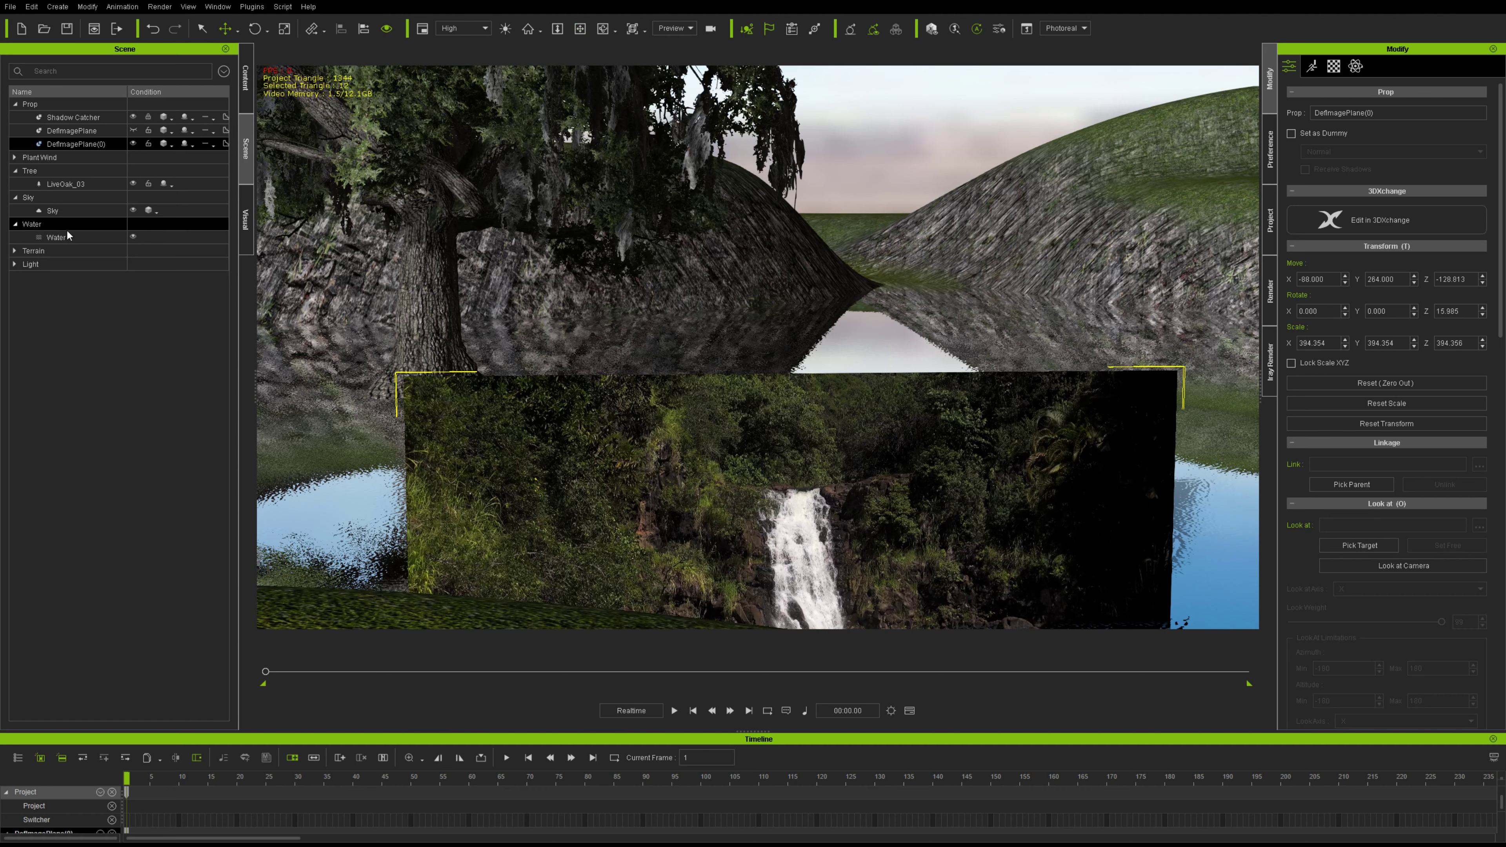
pyautogui.click(67, 252)
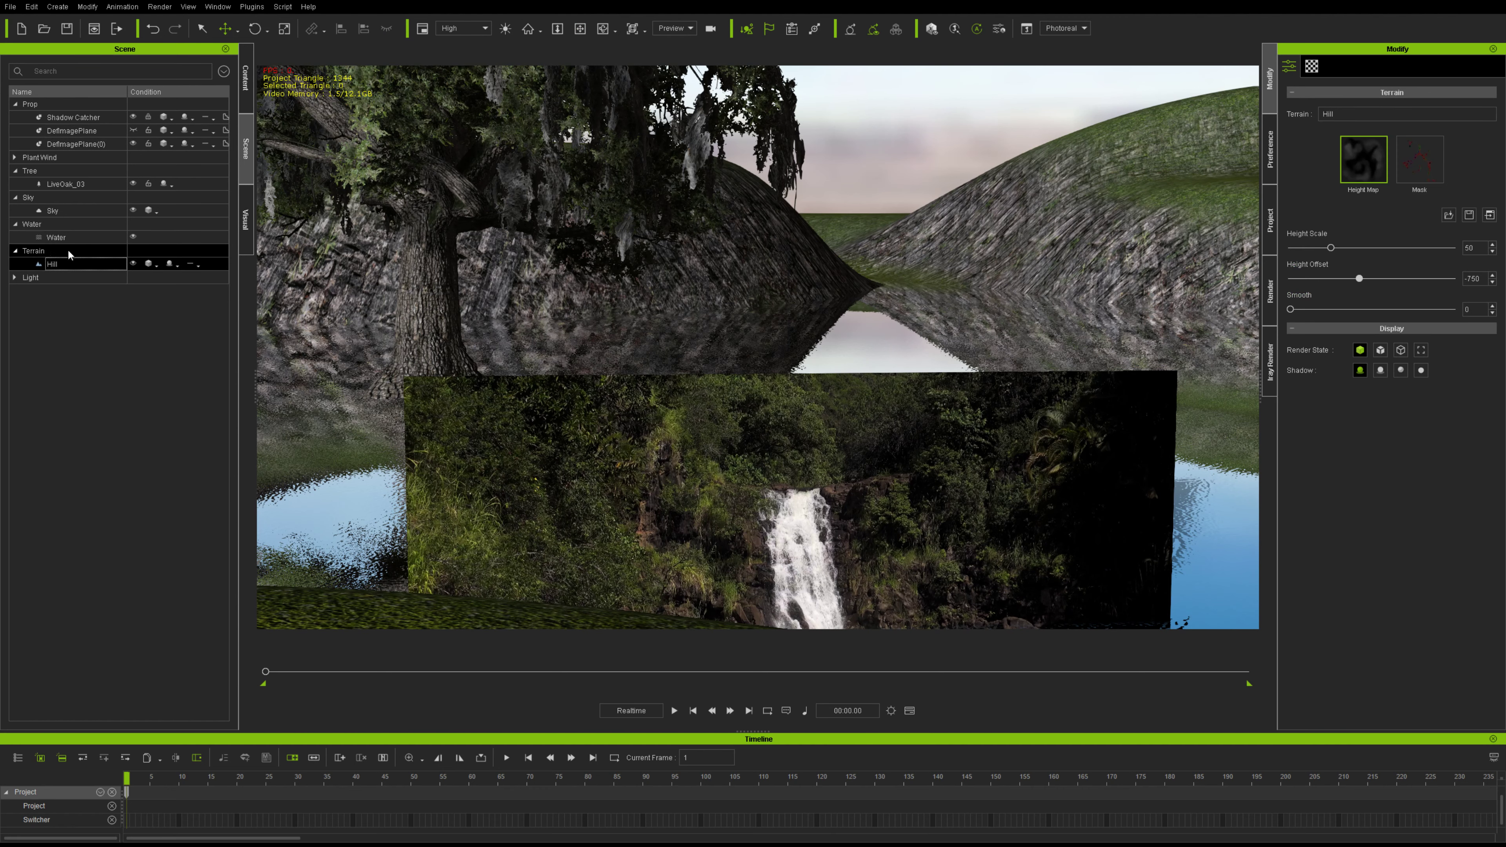
pyautogui.press('Delete')
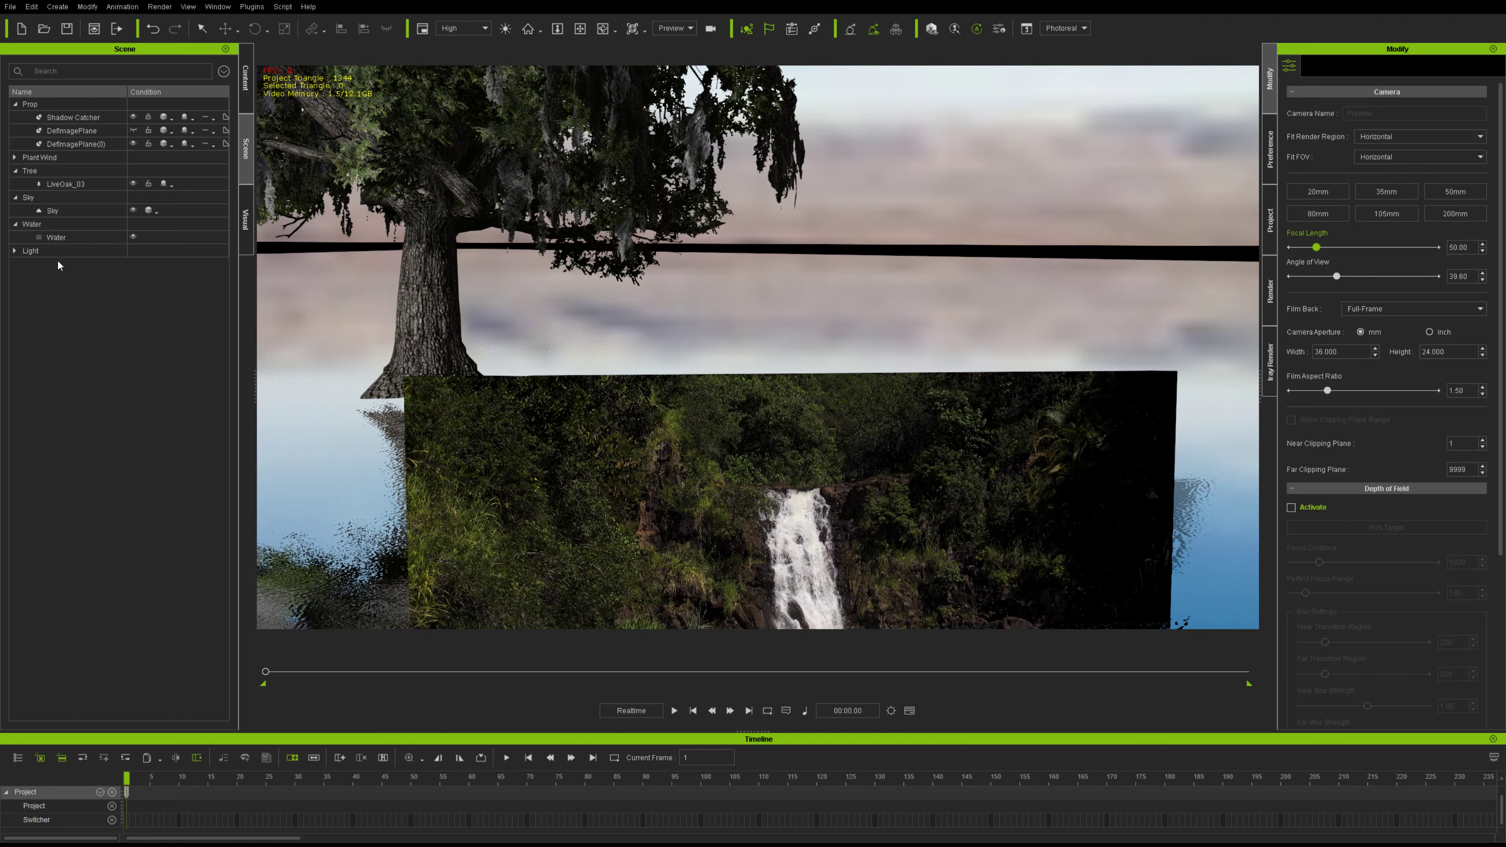
# Move the live oak in front of the waterfall image plane and scale it down uniformly to about 21.
pyautogui.scroll(-8, 539, 396)
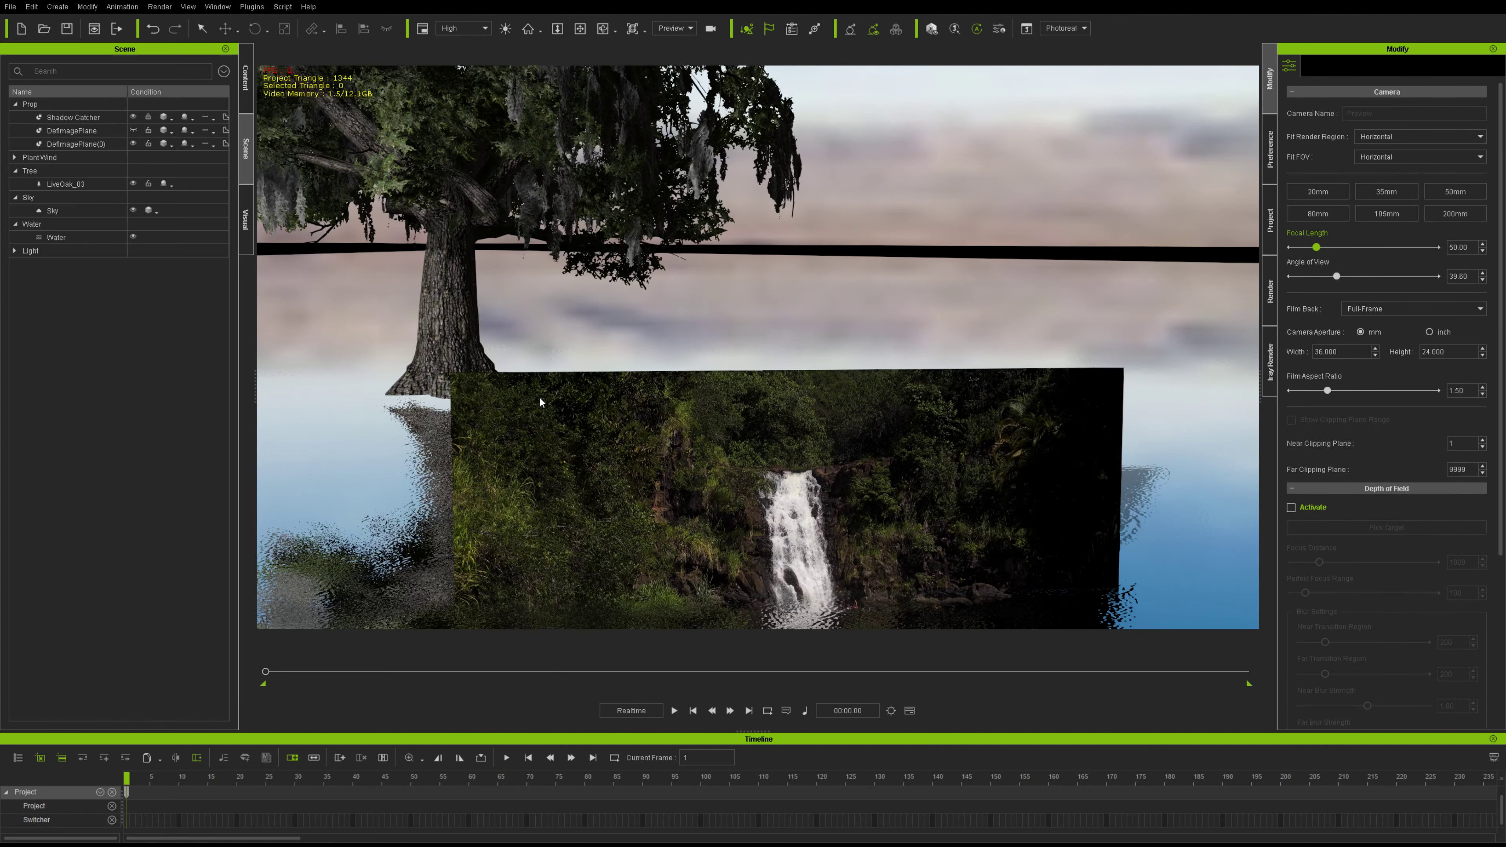
pyautogui.click(200, 28)
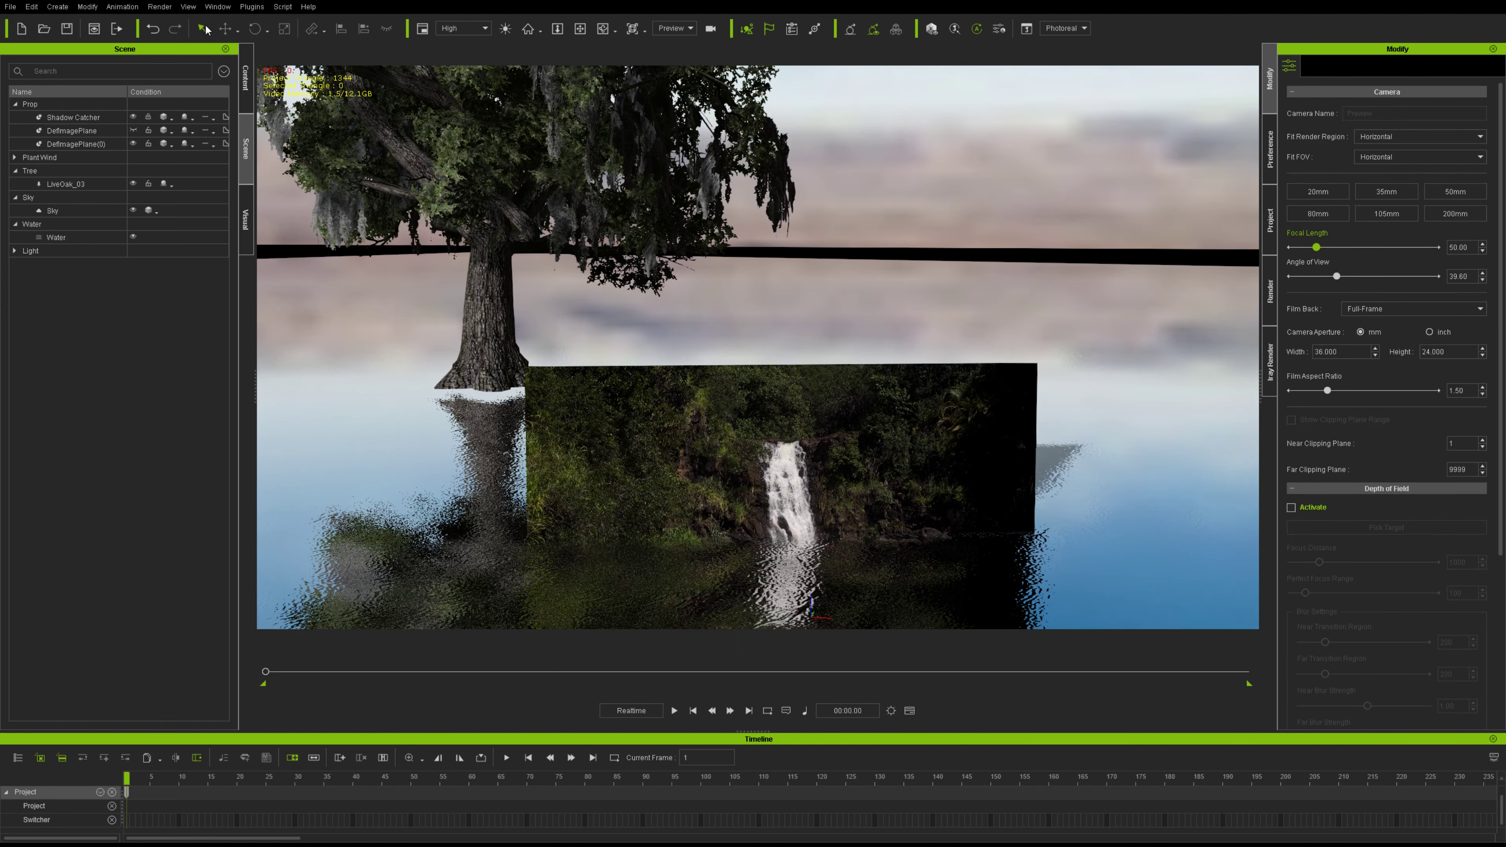
pyautogui.click(492, 303)
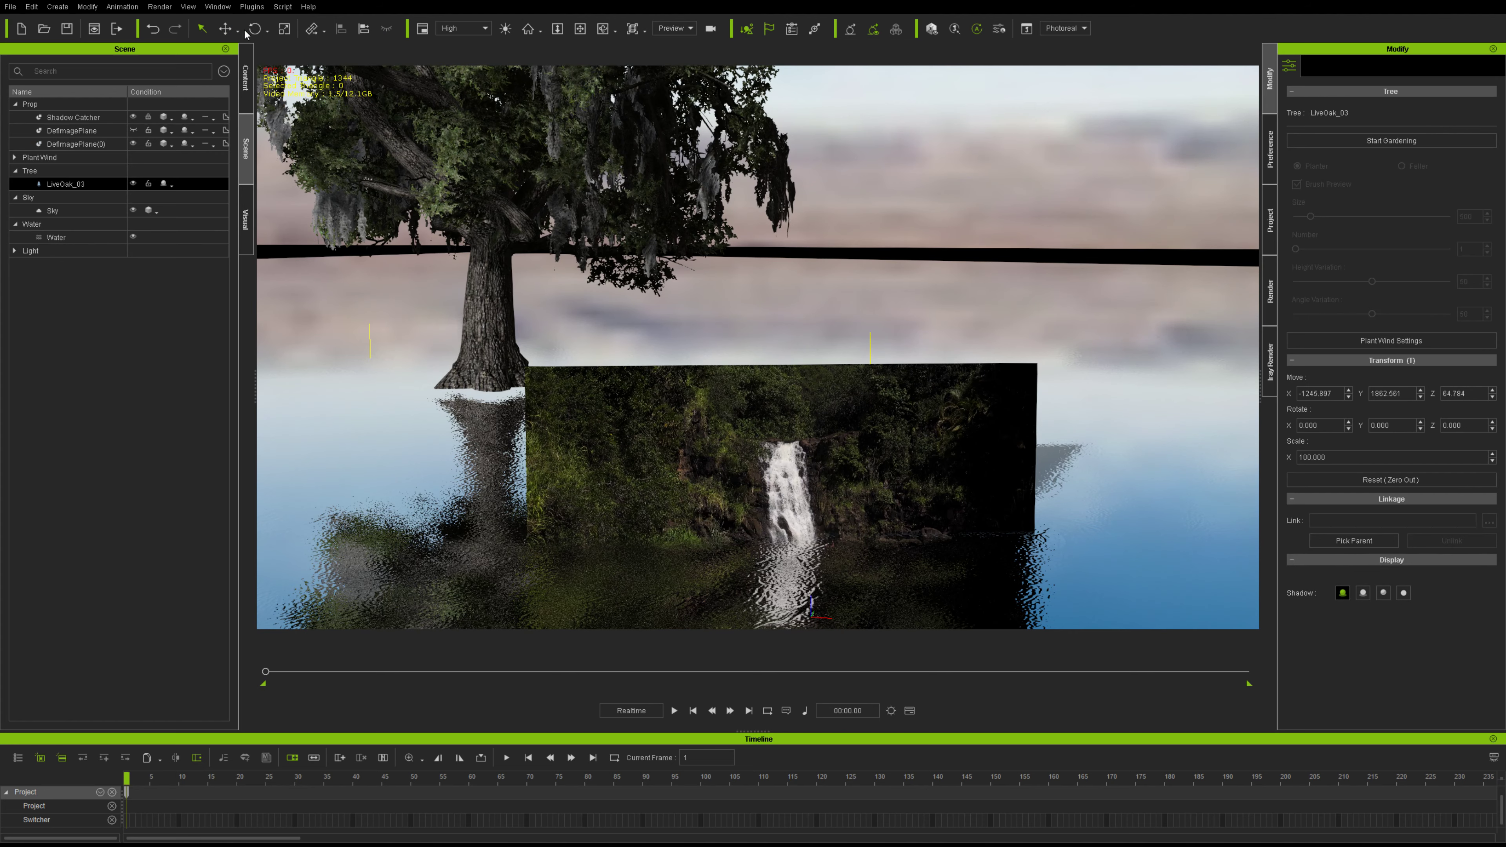
pyautogui.click(226, 28)
pyautogui.moveTo(532, 381); pyautogui.dragTo(684, 560)
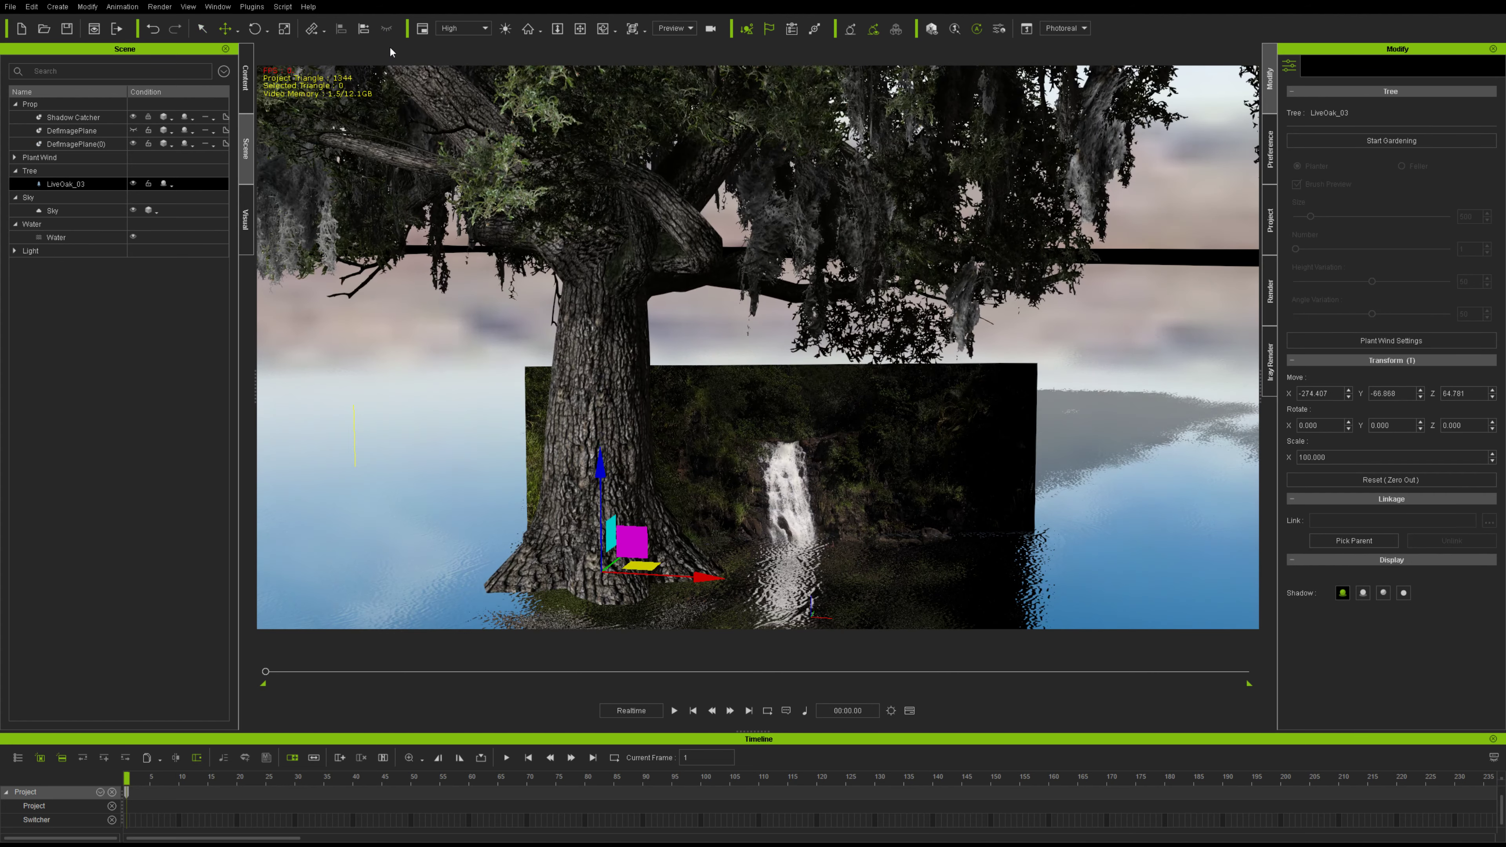
pyautogui.click(282, 29)
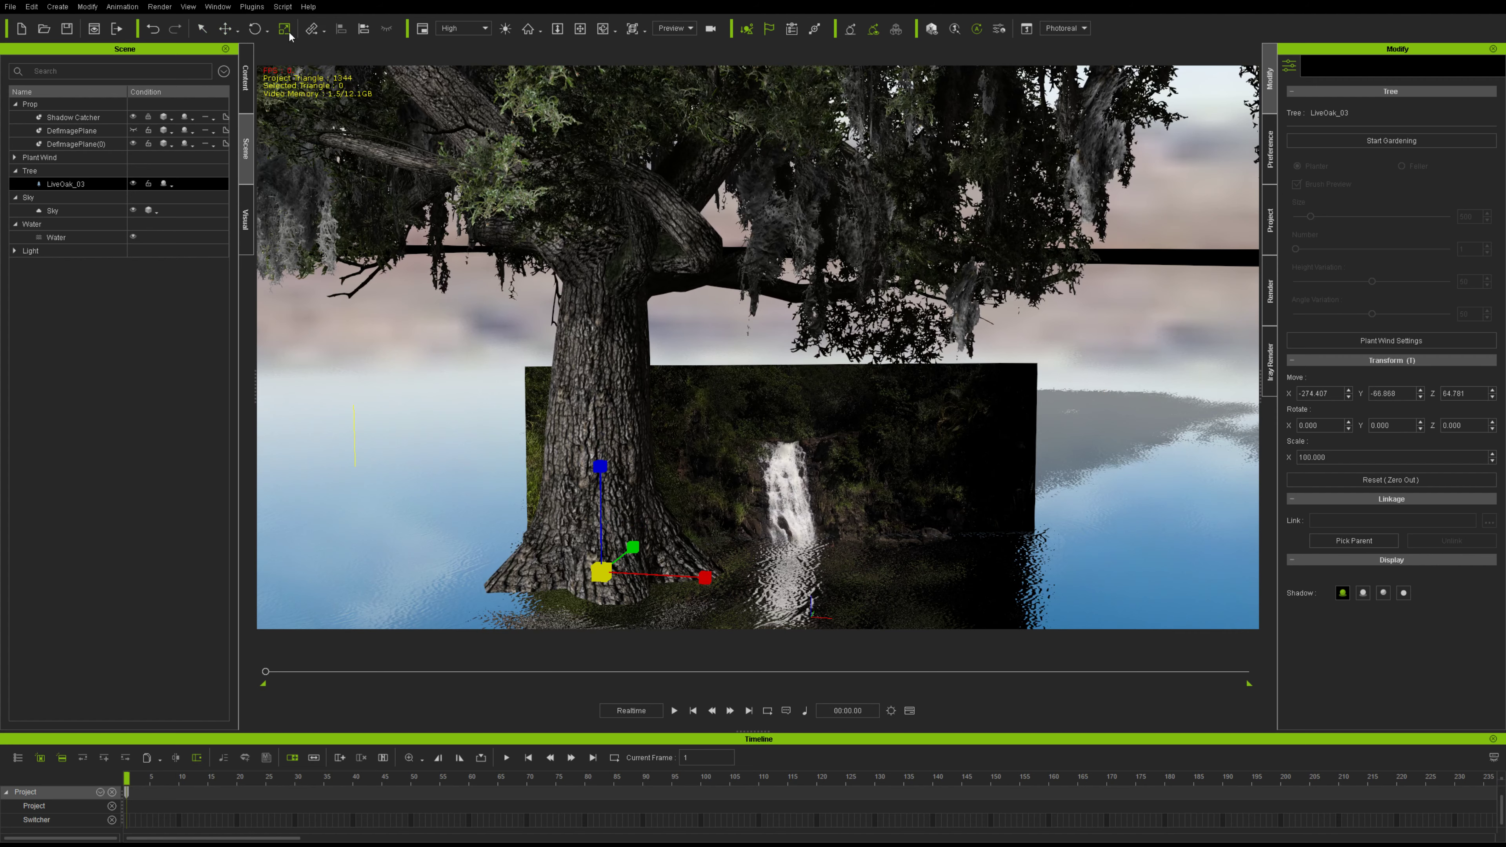
pyautogui.moveTo(603, 569); pyautogui.dragTo(562, 750)
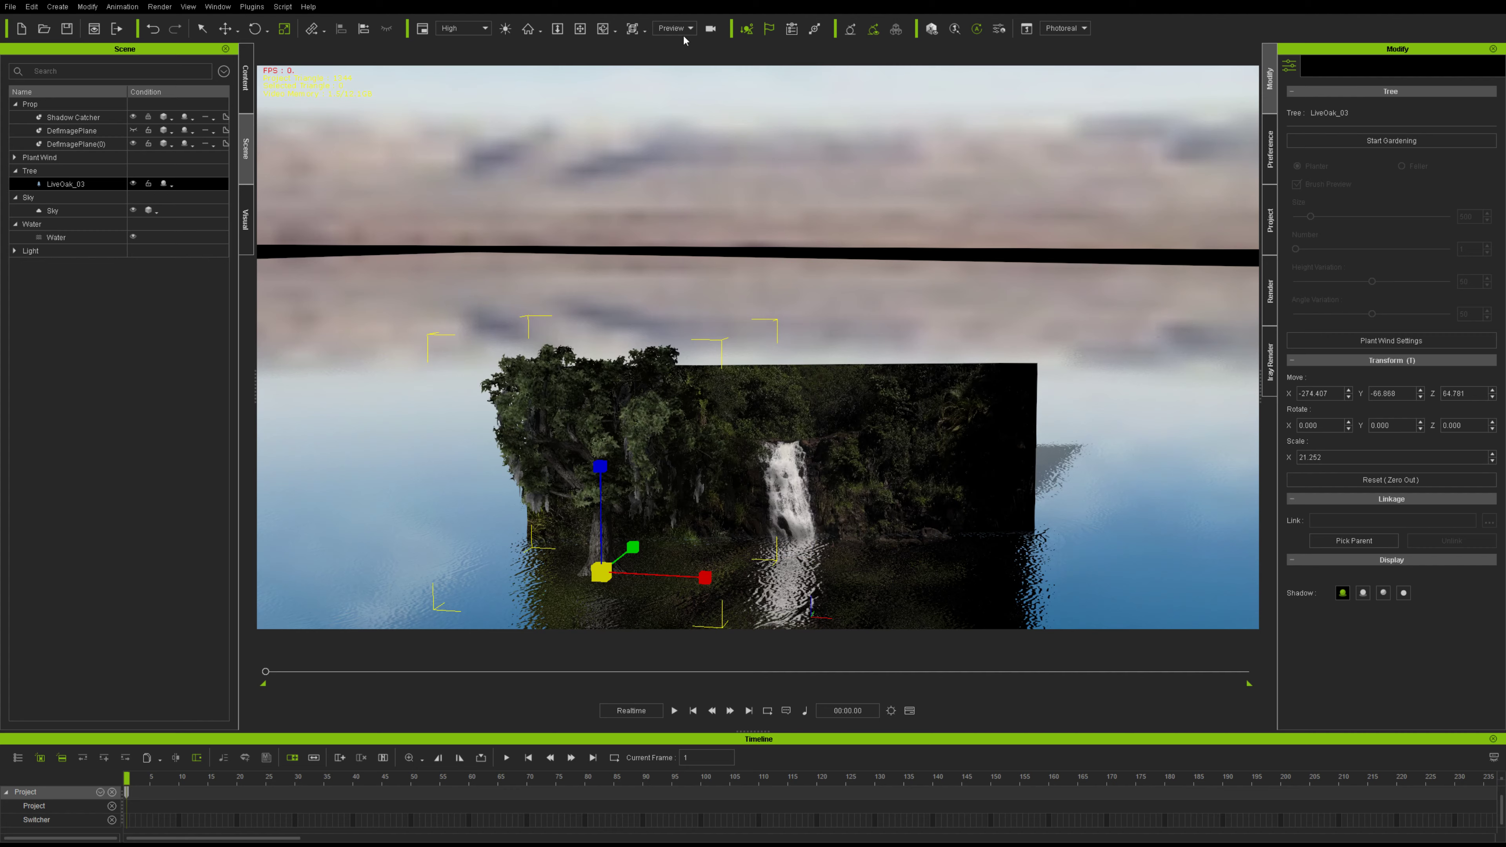
# Frame the waterfall, shift the live oak to the far bank, and lower it so its foliage sits at the water's edge.
pyautogui.click(580, 27)
pyautogui.moveTo(651, 80); pyautogui.dragTo(846, 323)
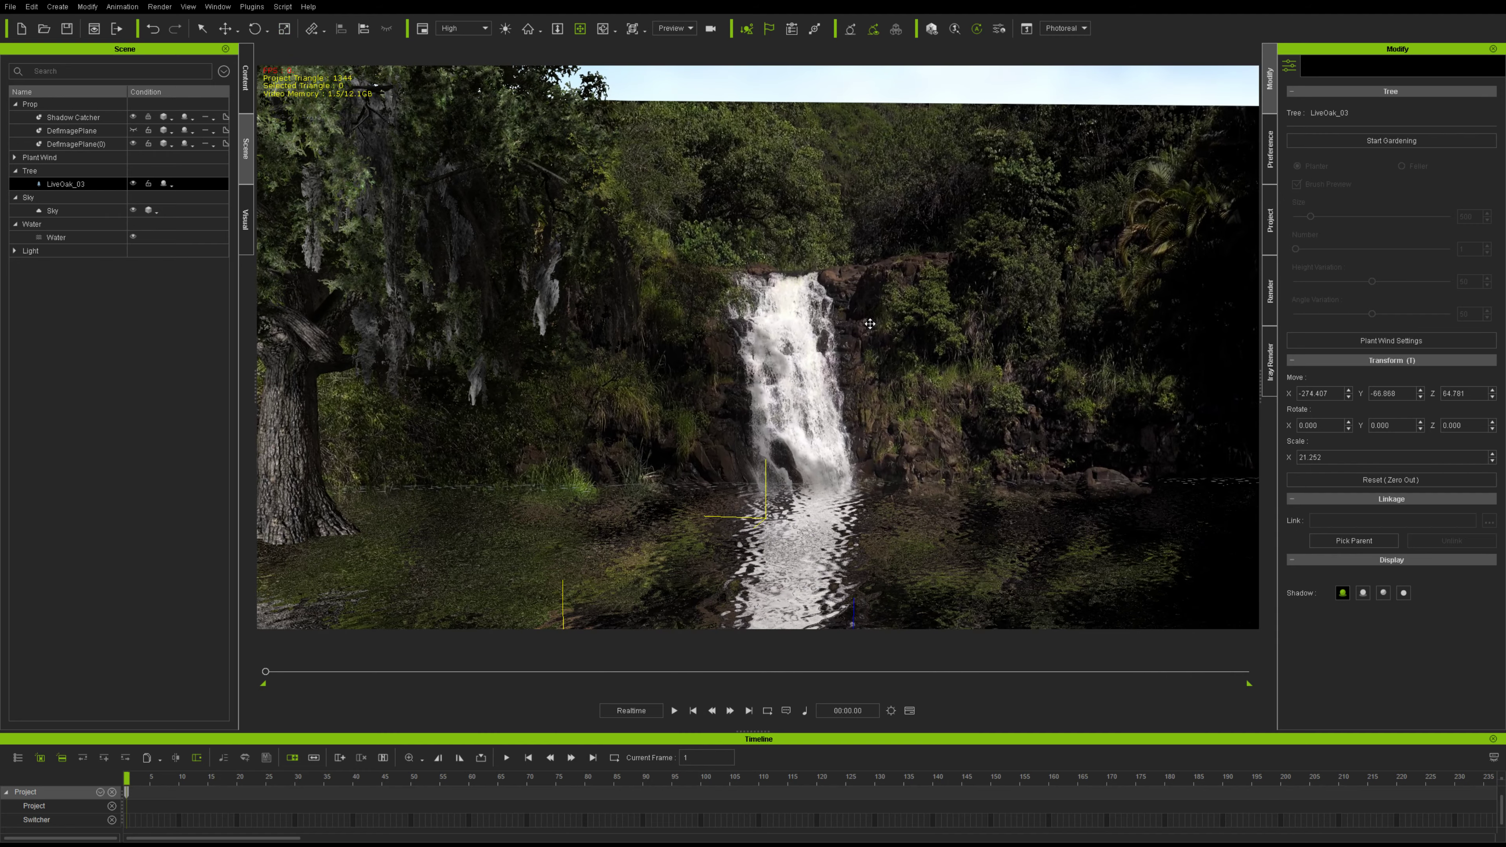
pyautogui.moveTo(869, 324); pyautogui.dragTo(869, 294, button='middle')
pyautogui.scroll(4, 869, 294)
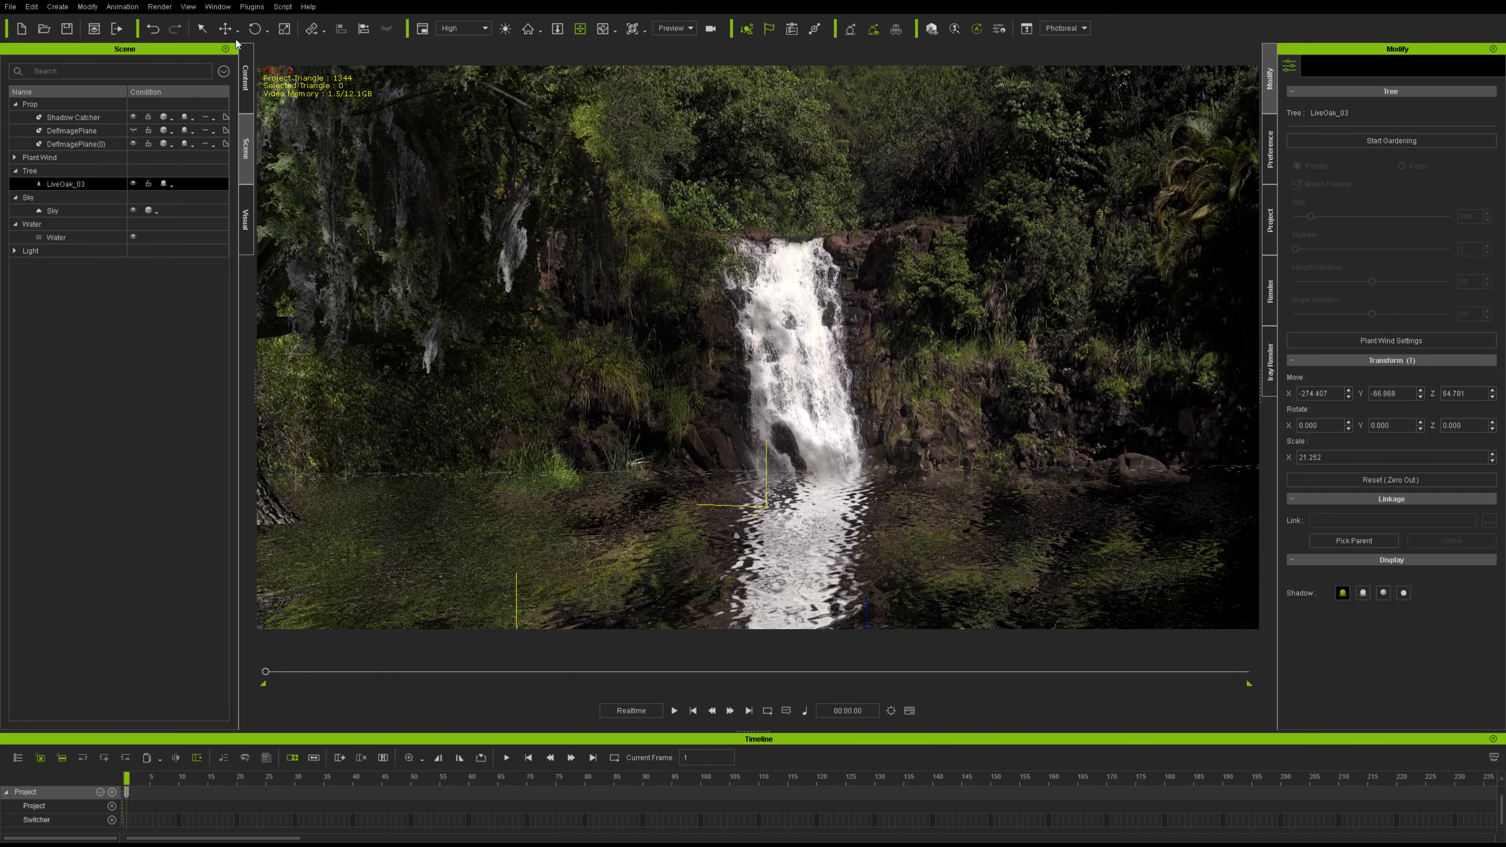
pyautogui.click(226, 28)
pyautogui.moveTo(267, 515); pyautogui.dragTo(447, 446)
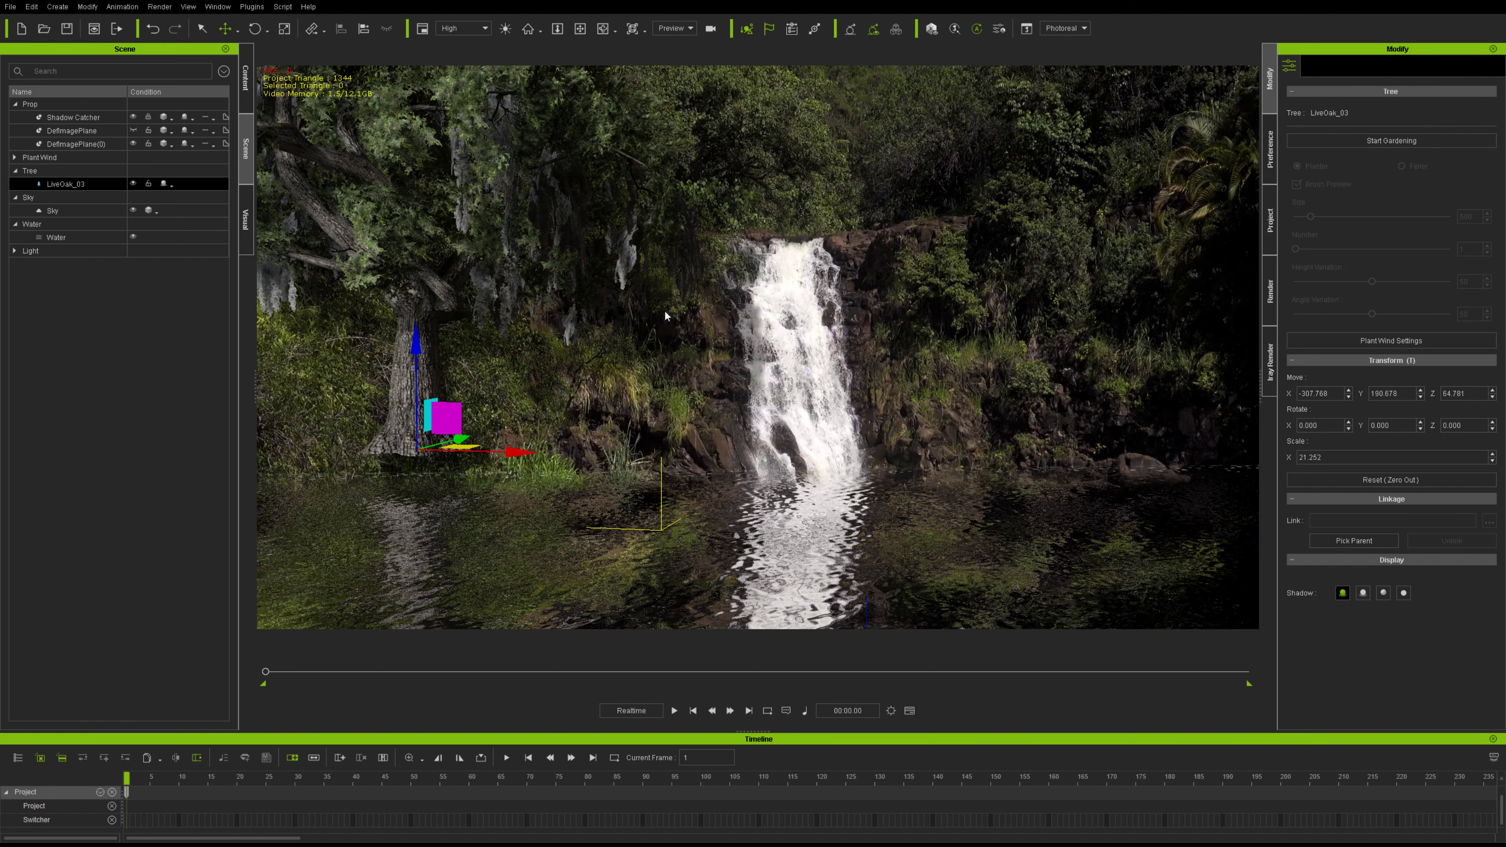
pyautogui.moveTo(416, 367); pyautogui.dragTo(415, 626)
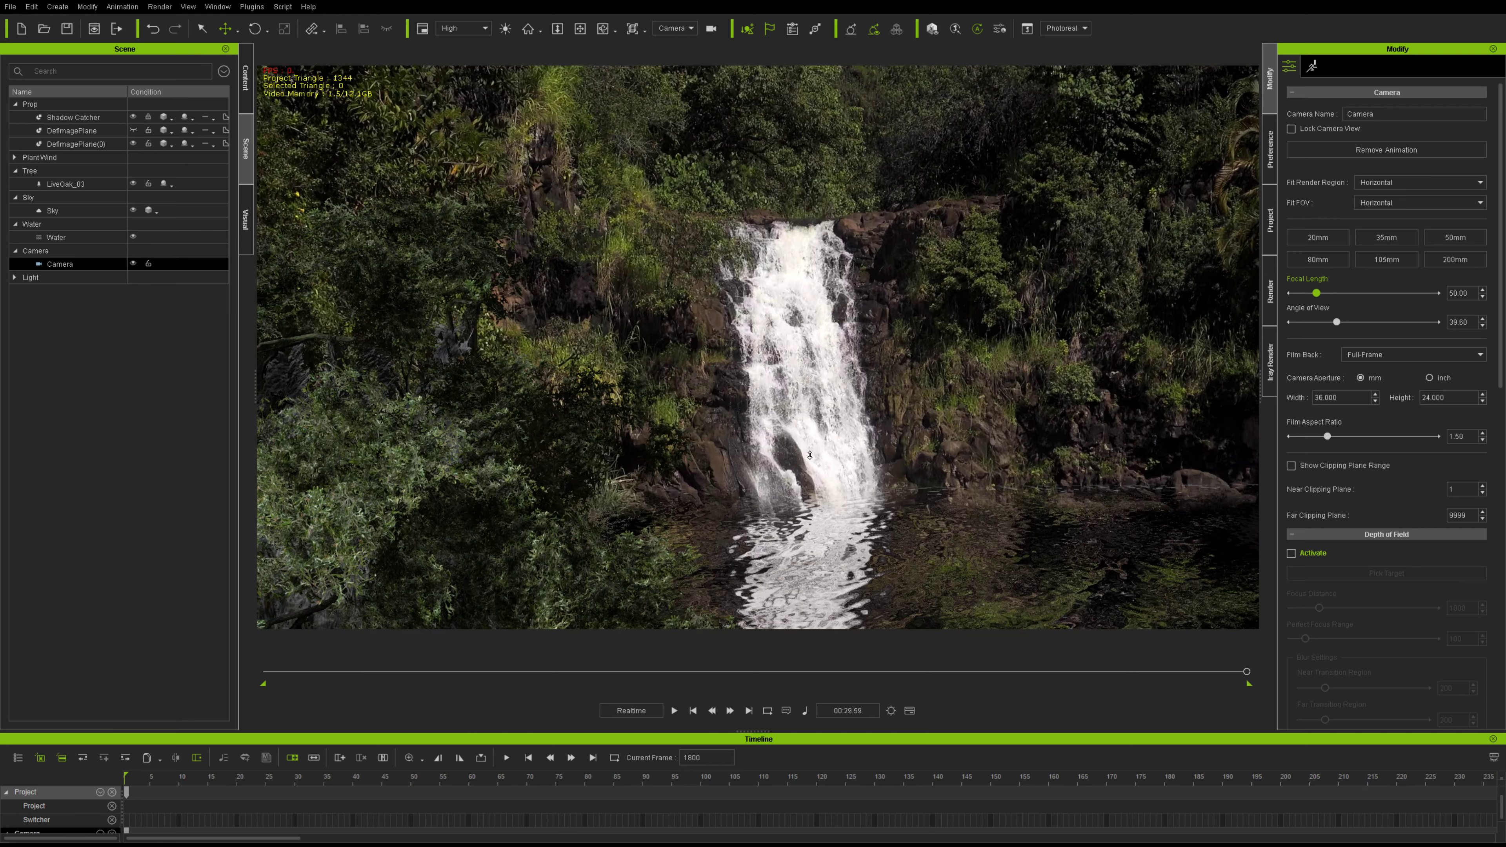
# Bring the camera closer to the waterfall at the last frame, preview the camera move from the start, and return to the first frame.
pyautogui.scroll(2, 809, 455)
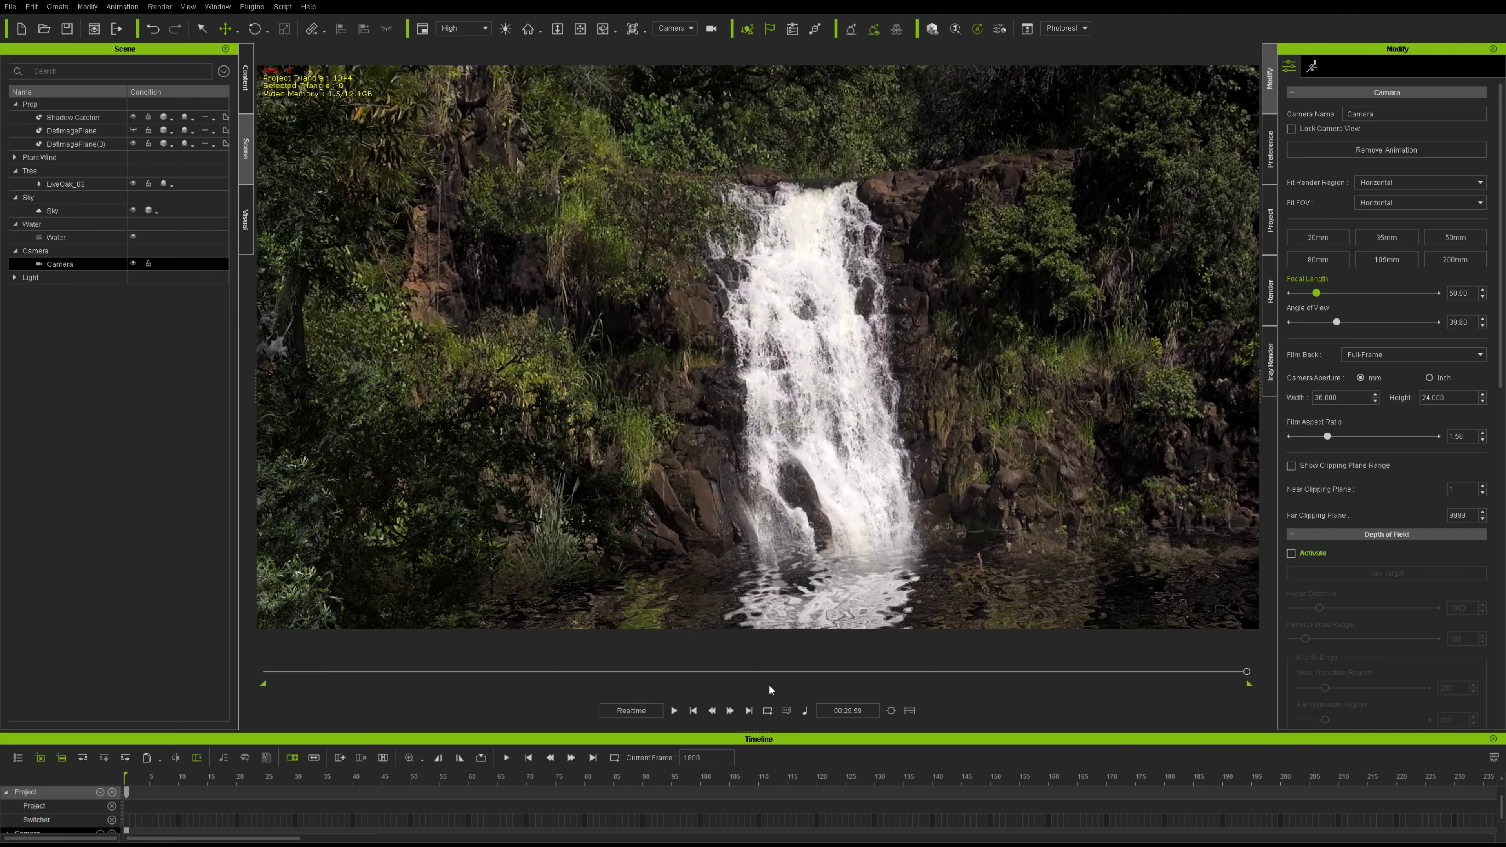
pyautogui.click(692, 710)
pyautogui.click(674, 710)
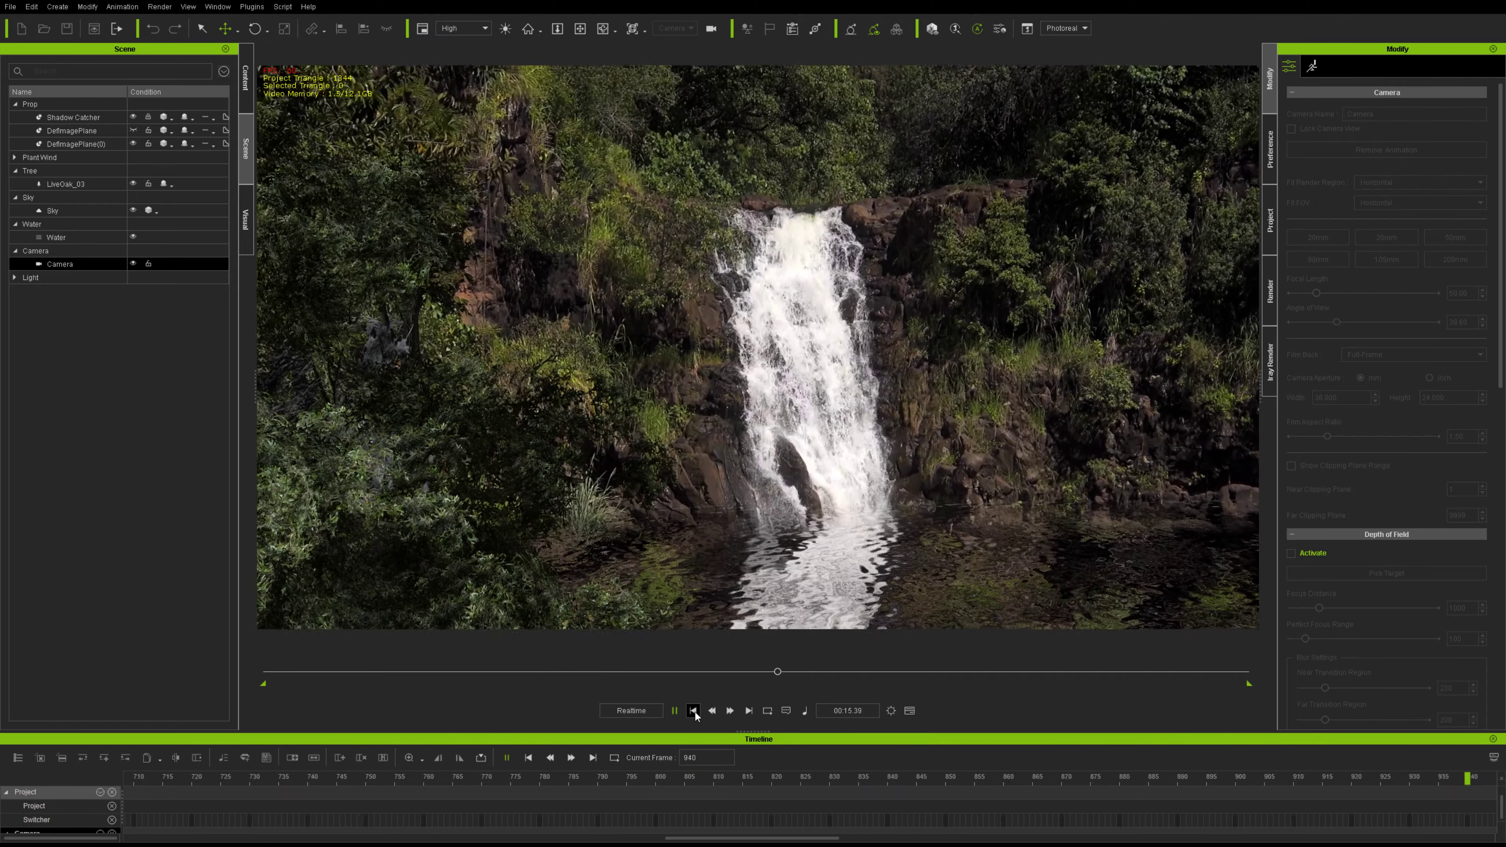
pyautogui.click(693, 711)
# Reframe the camera at the first frame with the tree foliage in front of the waterfall, and check the move briefly in playback.
pyautogui.scroll(-6, 852, 516)
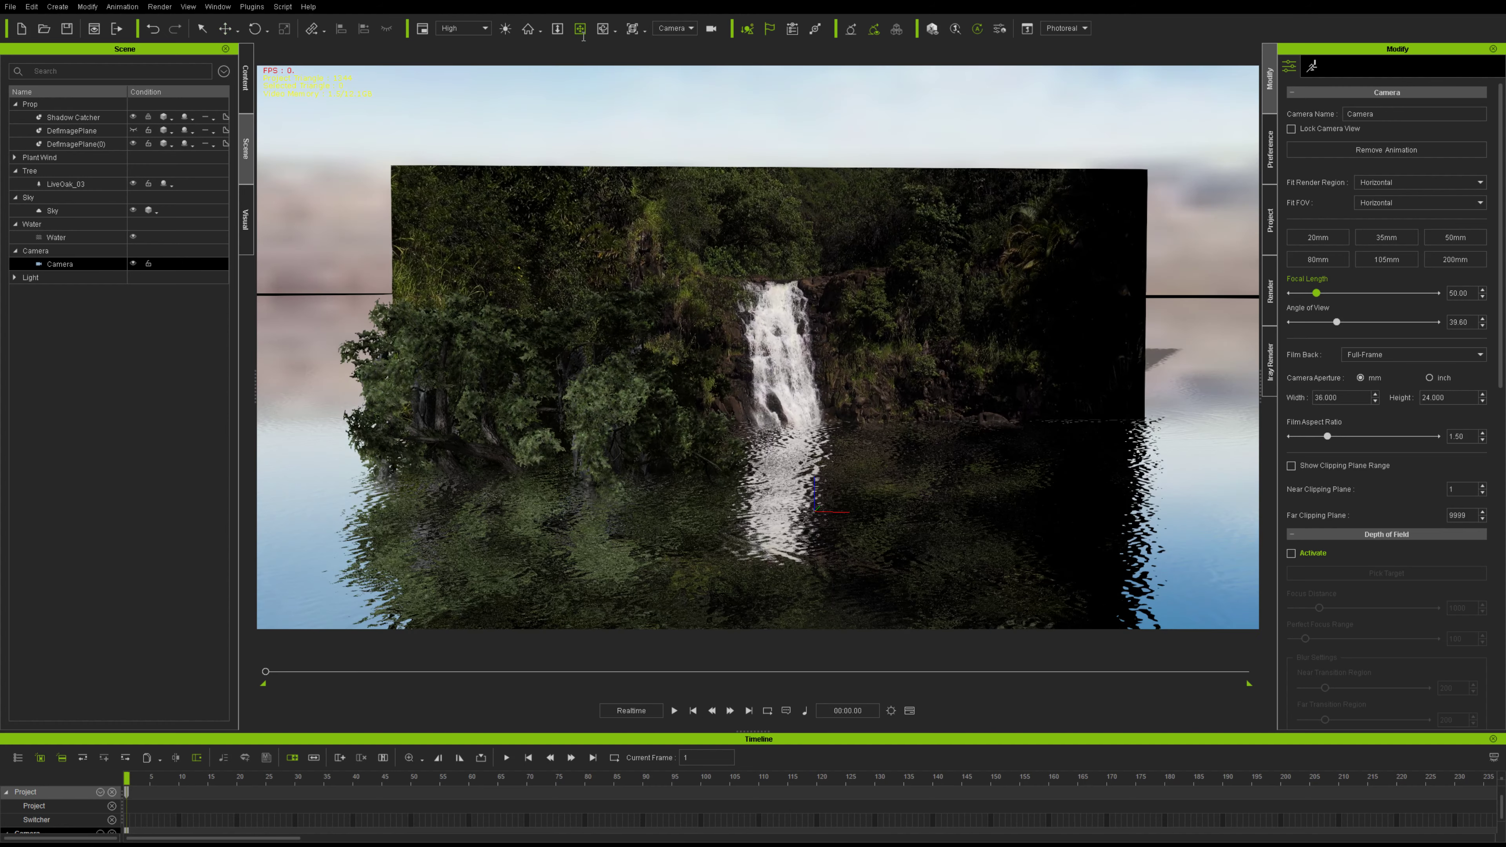
pyautogui.moveTo(635, 213); pyautogui.dragTo(669, 313, button='right')
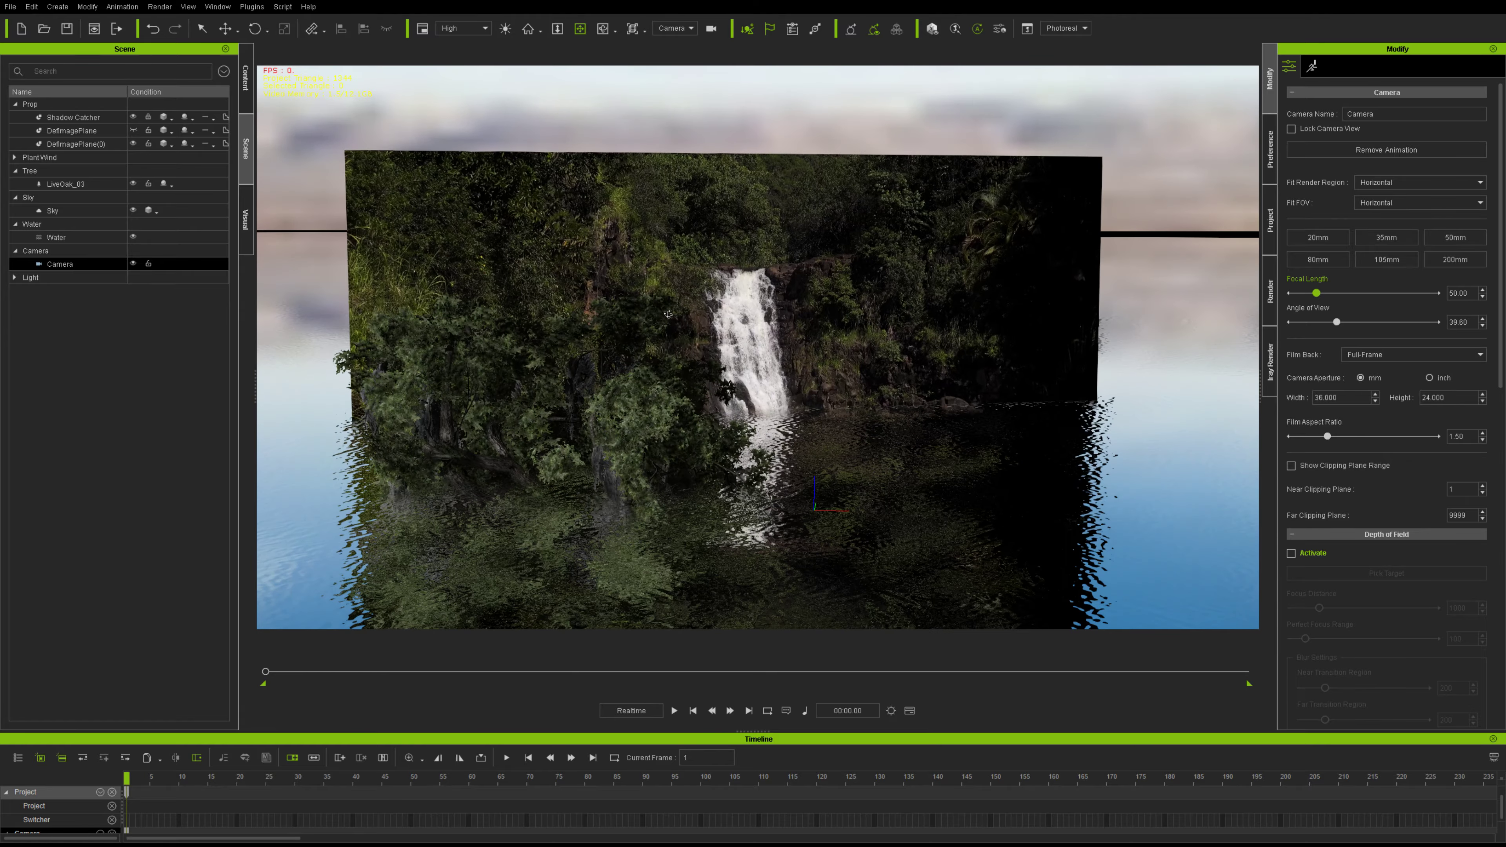
pyautogui.moveTo(694, 122); pyautogui.dragTo(940, 451, button='right')
pyautogui.click(674, 710)
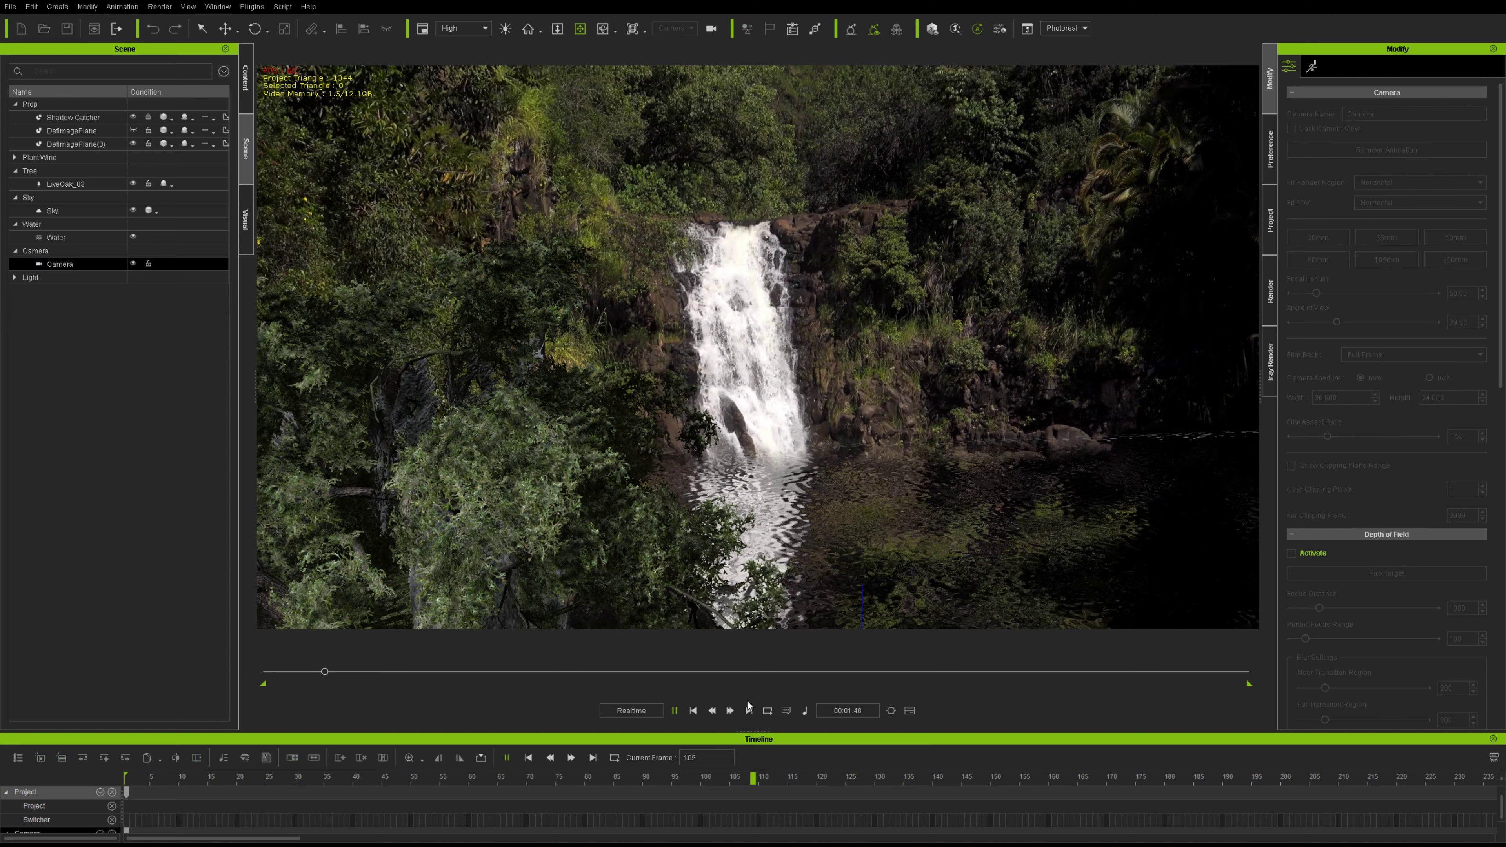
pyautogui.click(694, 710)
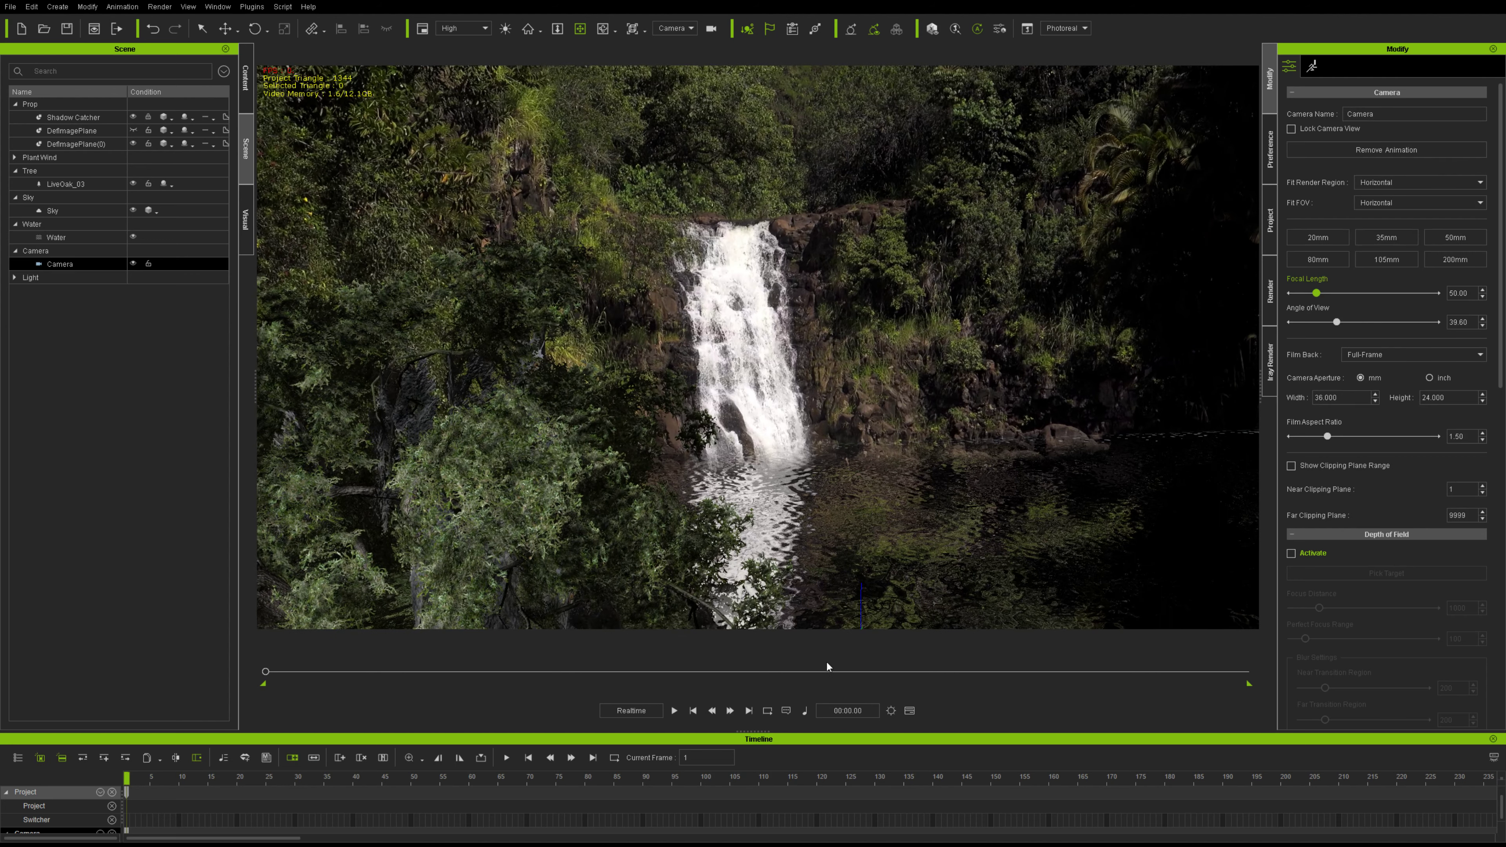
# Reframe the camera at frame 932 to show more of the pool beside the foliage, and scrub back towards the start to check.
pyautogui.click(773, 672)
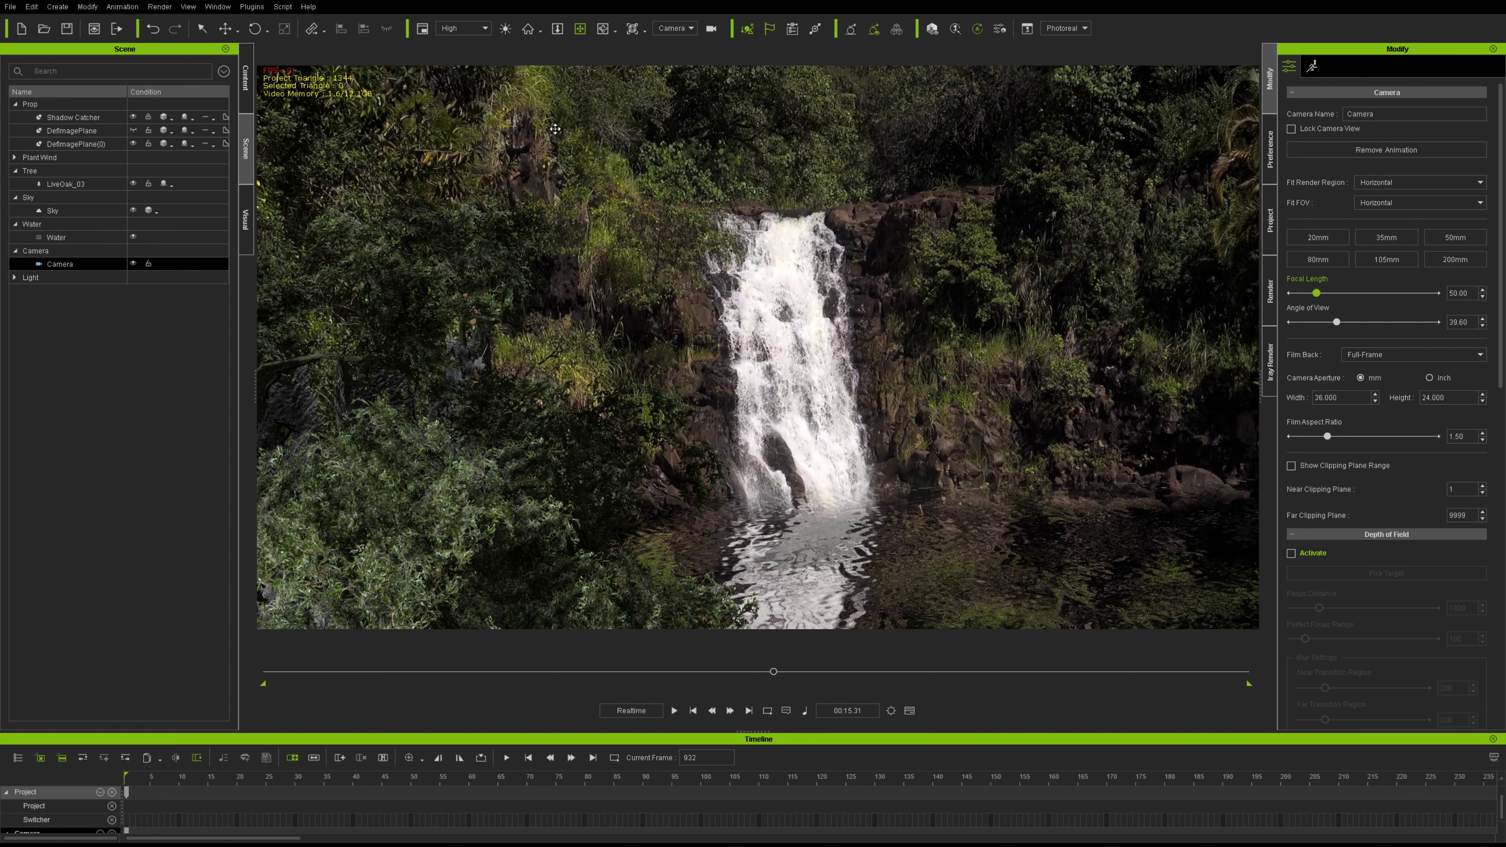
pyautogui.click(738, 251)
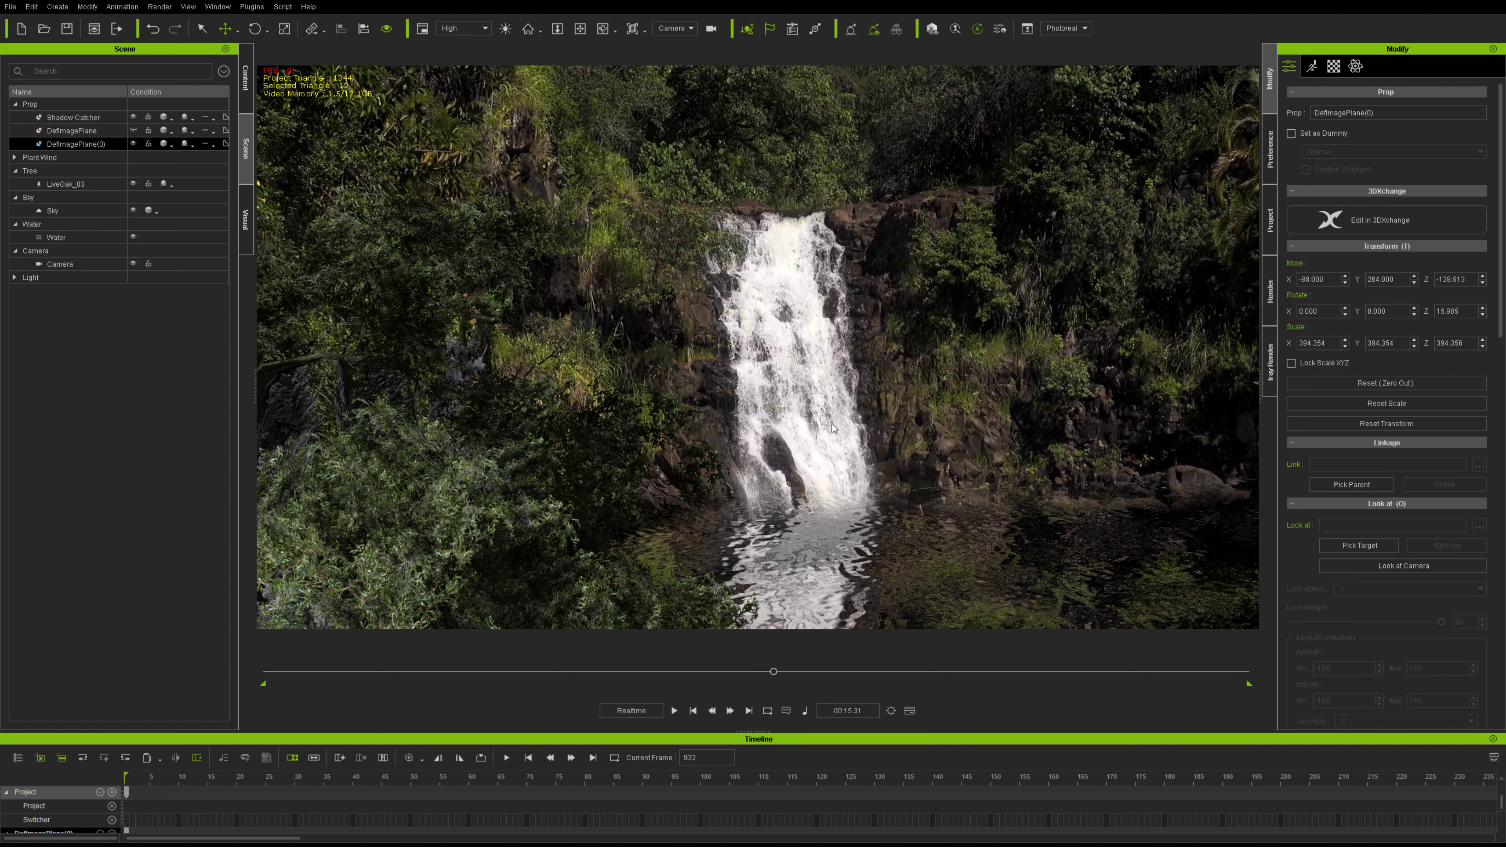
pyautogui.click(578, 28)
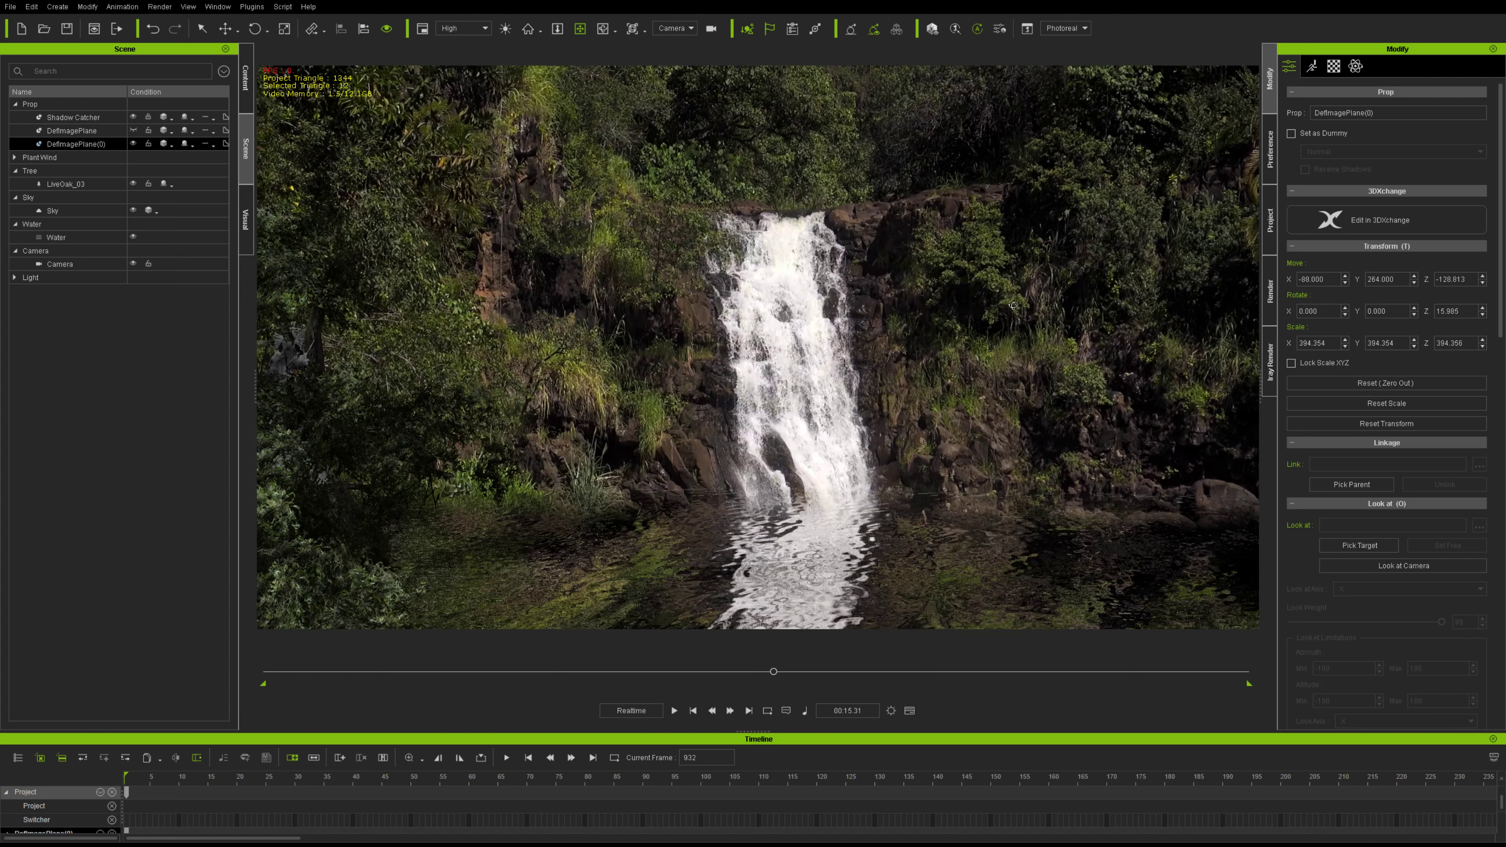
pyautogui.moveTo(773, 672); pyautogui.dragTo(253, 682)
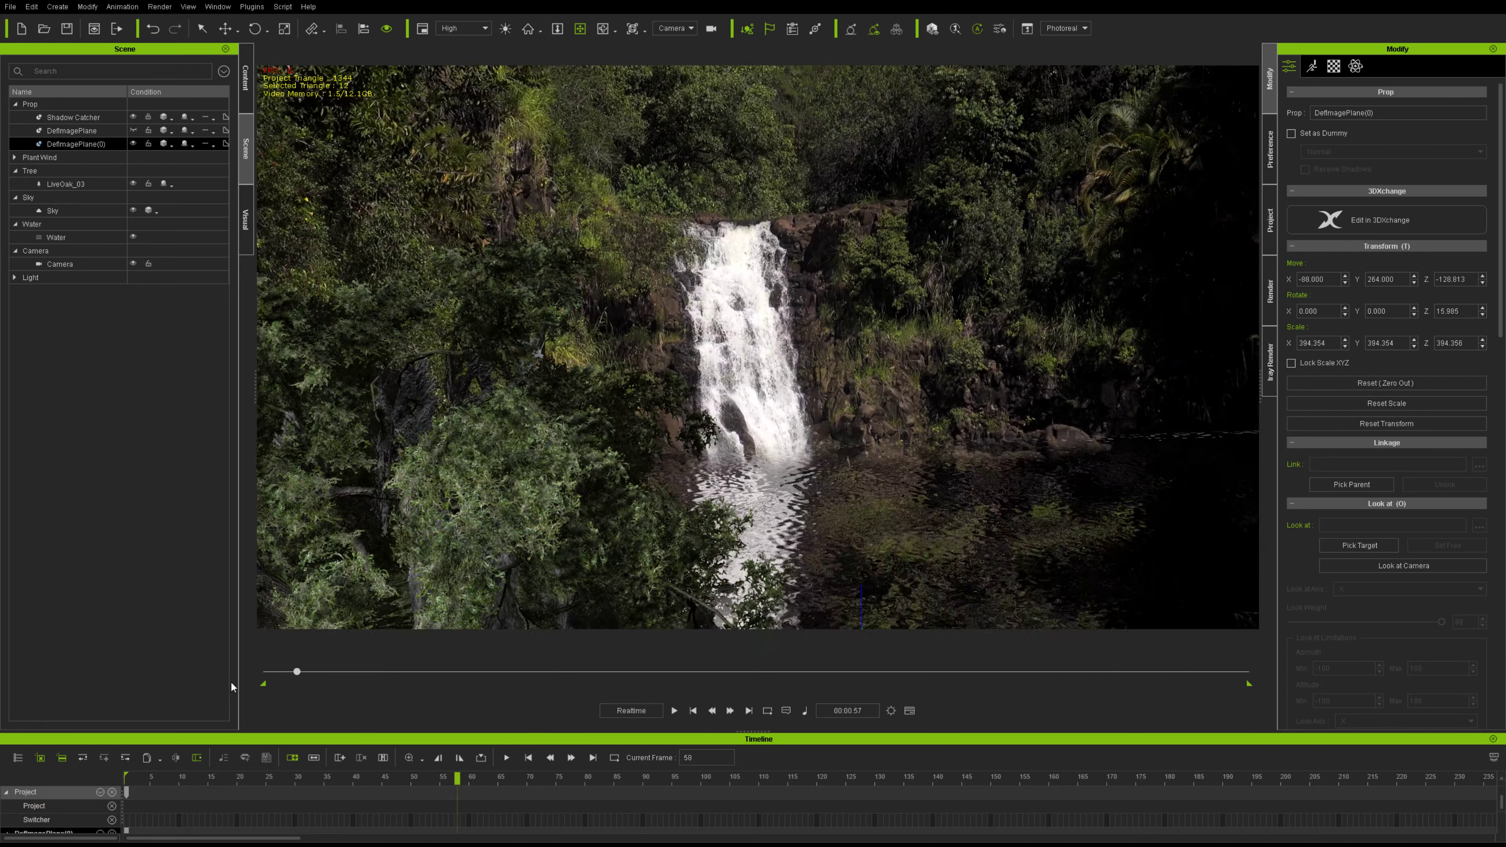
# Play the camera move to the end and reframe the camera at the last frame to include the waterfall's reflection and the bather.
pyautogui.click(674, 710)
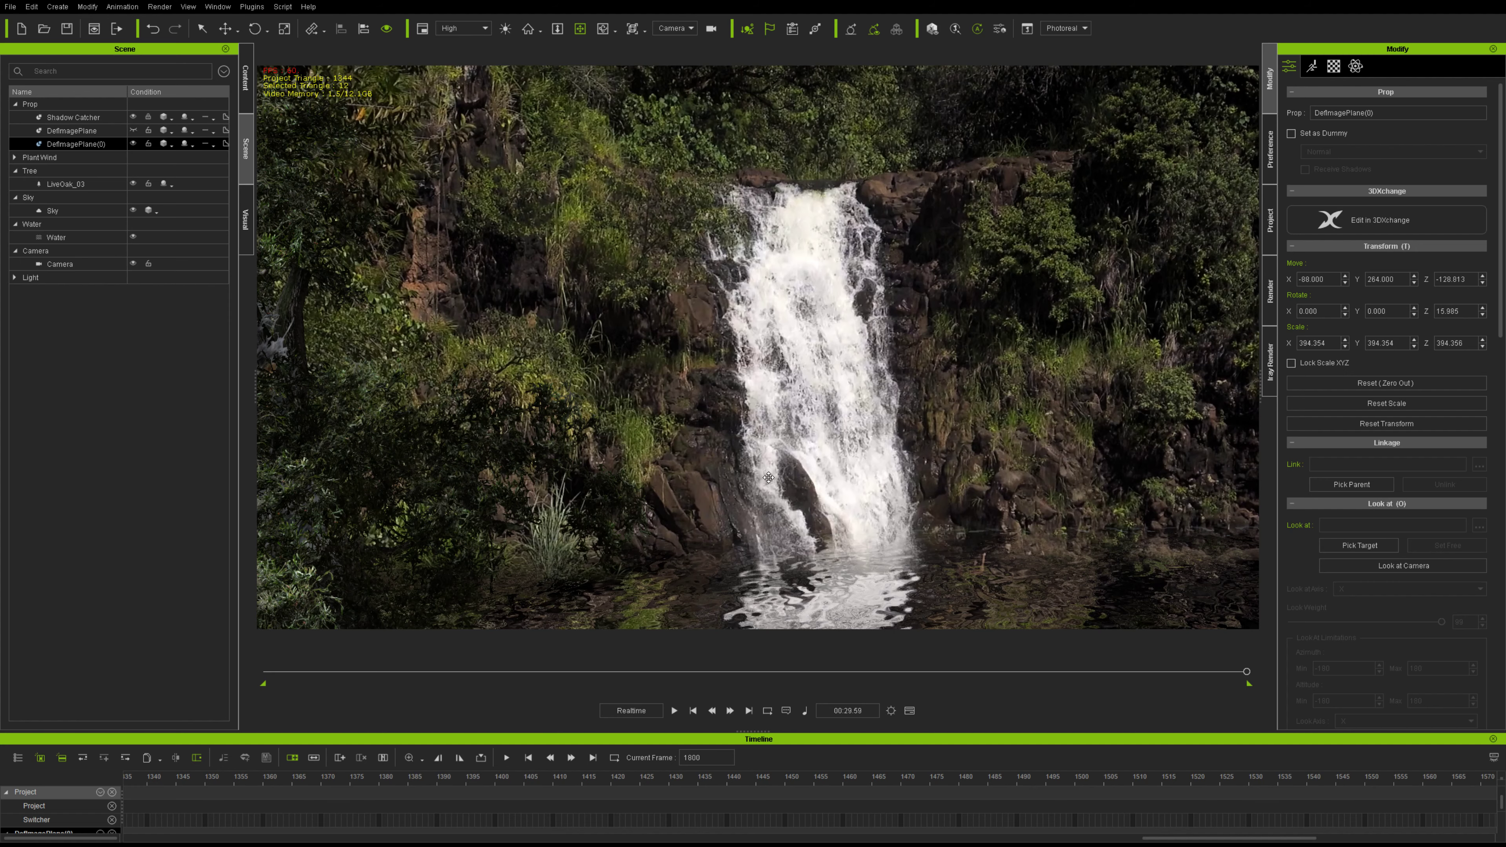
pyautogui.scroll(-3, 773, 475)
pyautogui.scroll(-8, 773, 474)
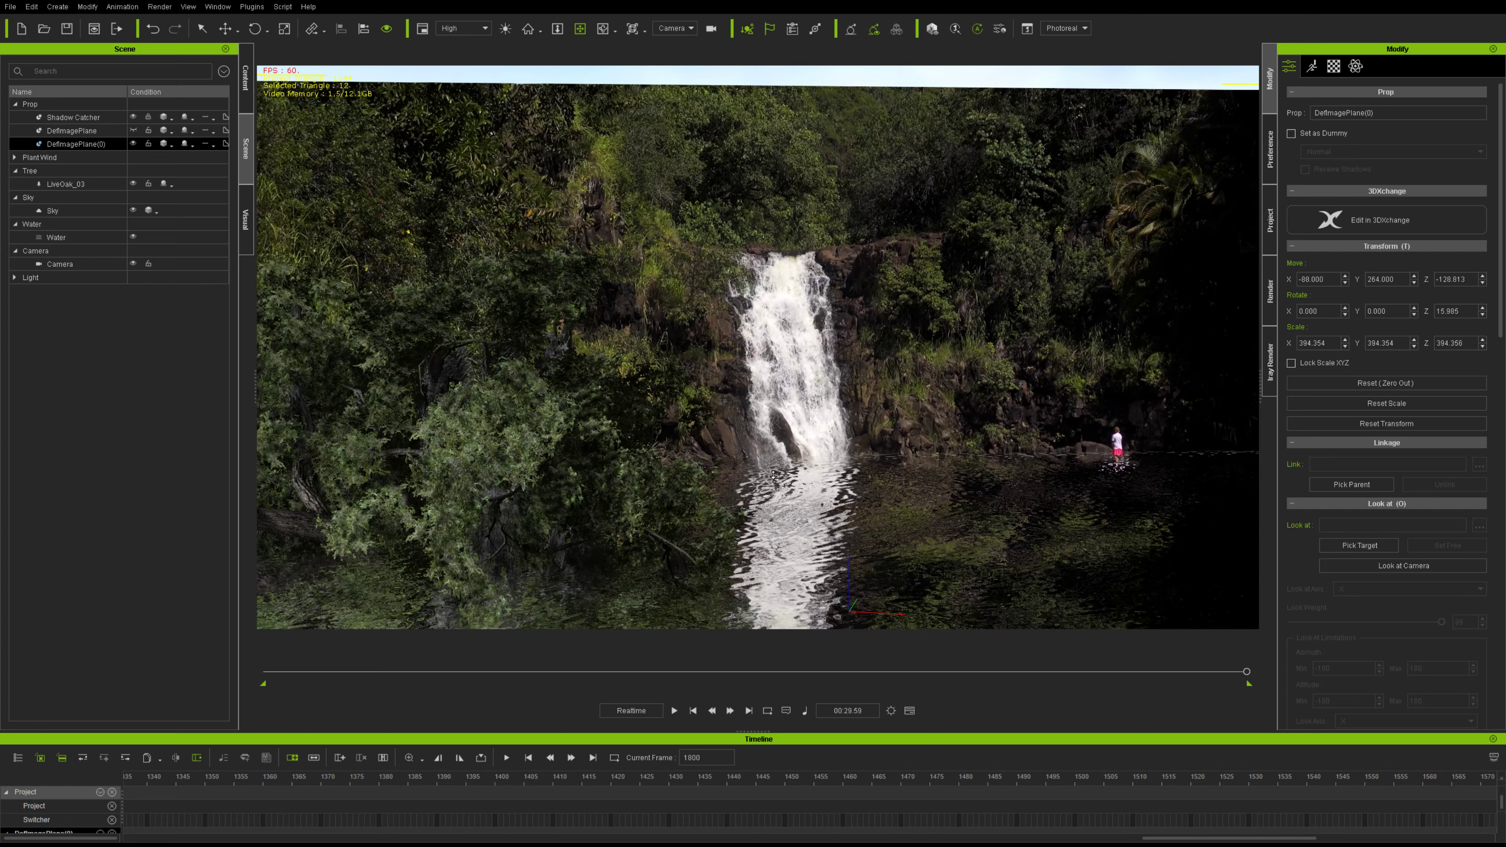
pyautogui.scroll(-2, 774, 474)
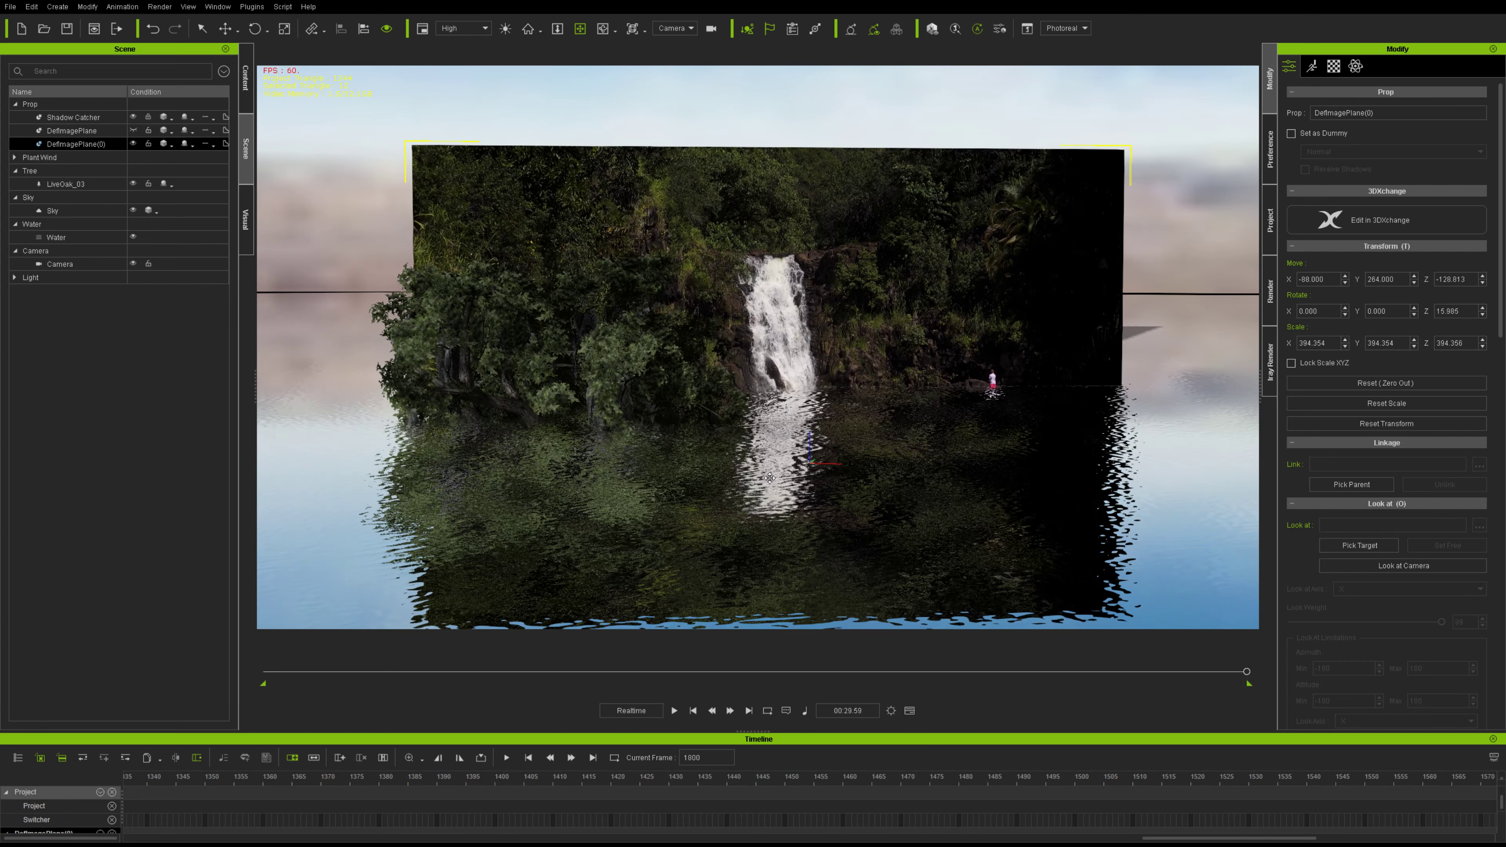
pyautogui.scroll(5, 770, 498)
pyautogui.moveTo(794, 515); pyautogui.dragTo(768, 532, button='right')
pyautogui.scroll(4, 768, 532)
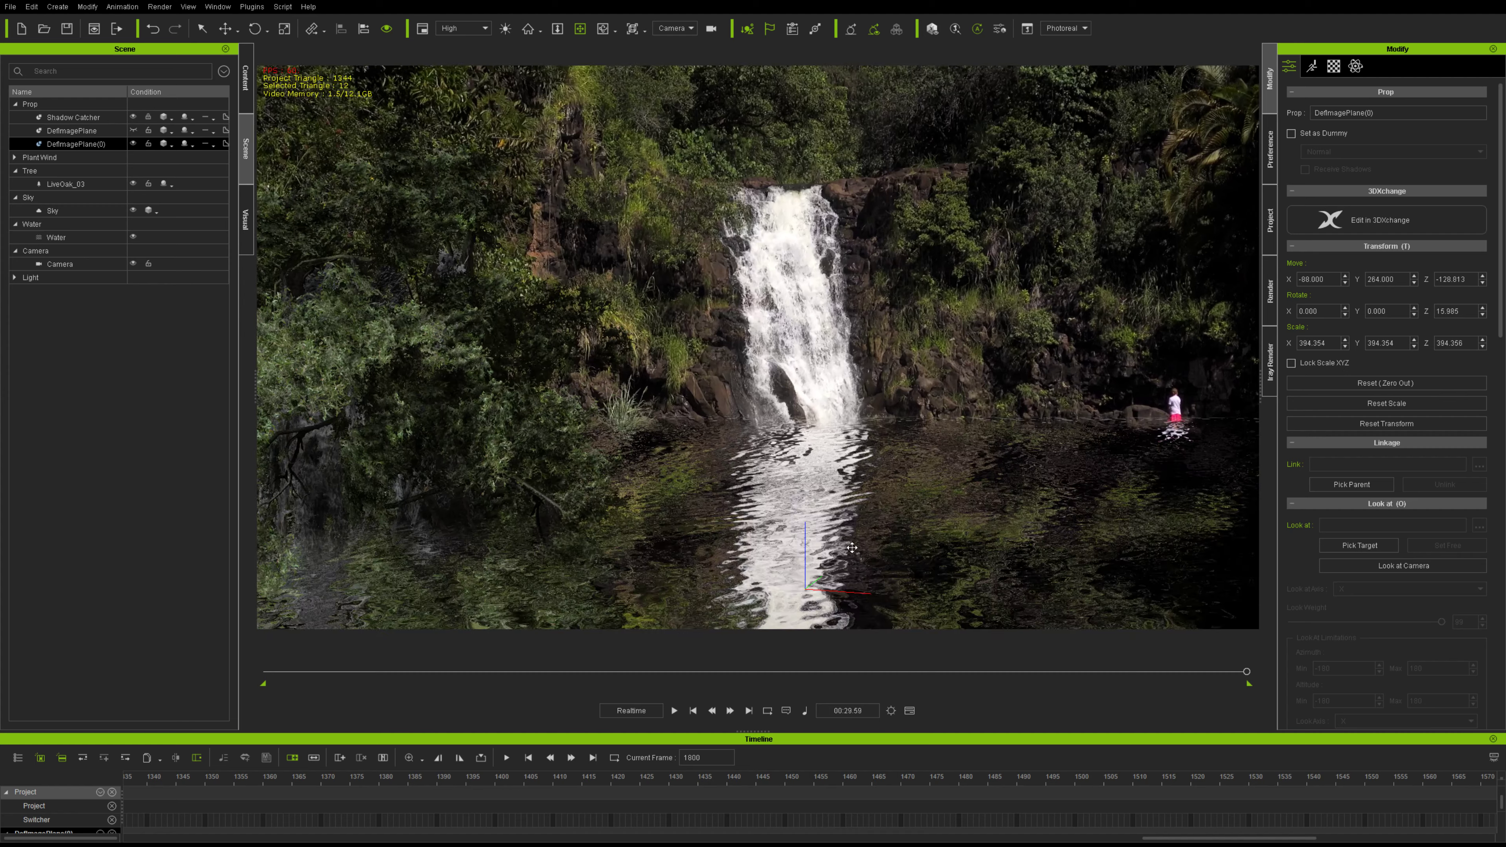
pyautogui.moveTo(914, 544); pyautogui.dragTo(868, 539, button='middle')
pyautogui.moveTo(868, 539); pyautogui.dragTo(895, 539, button='right')
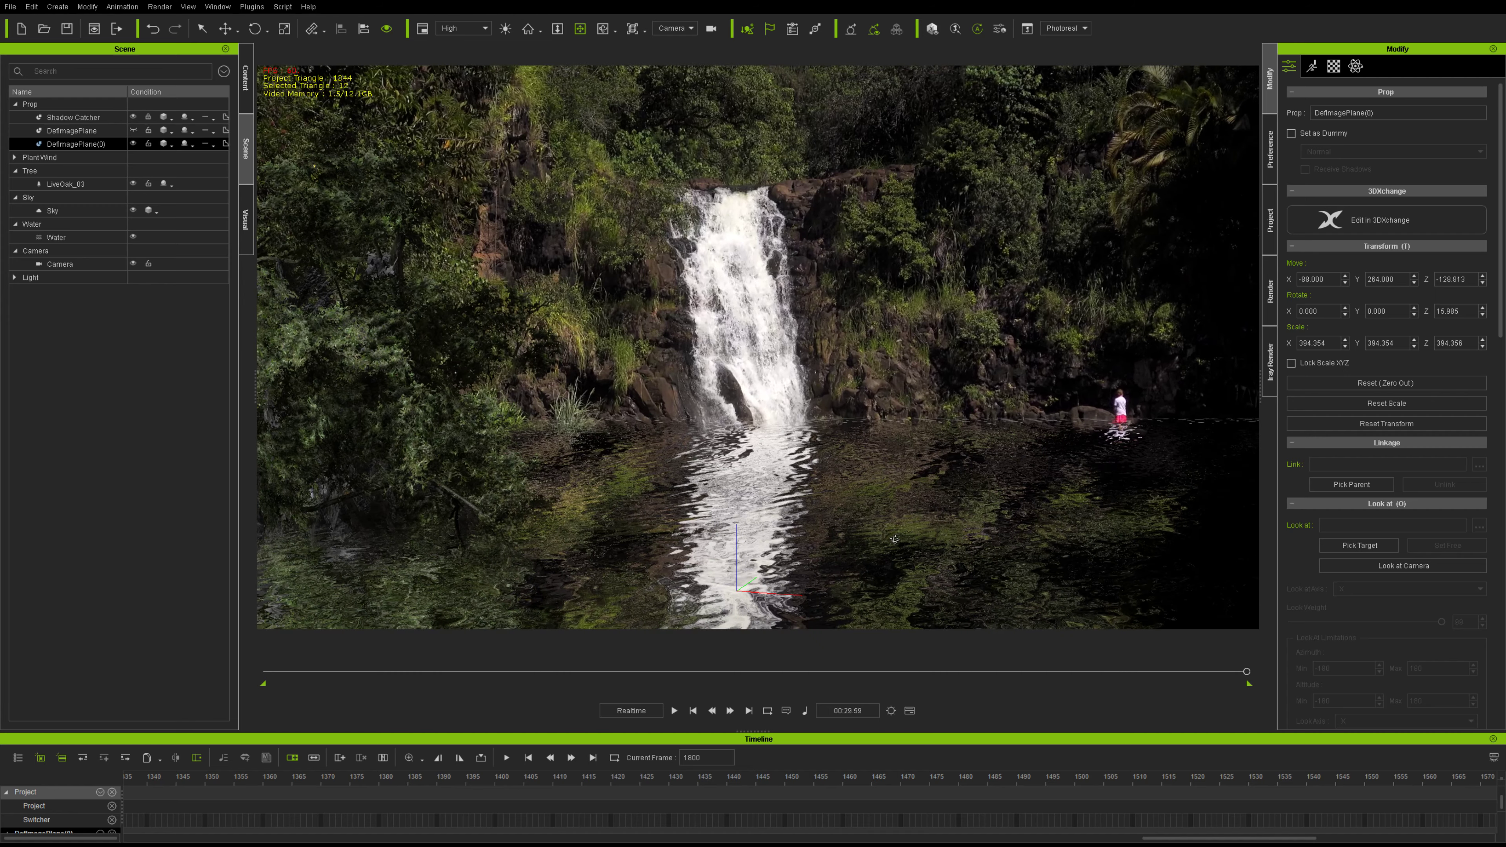
# Preview the camera animation twice from the start with the camera selected, and return to the first frame.
pyautogui.click(675, 710)
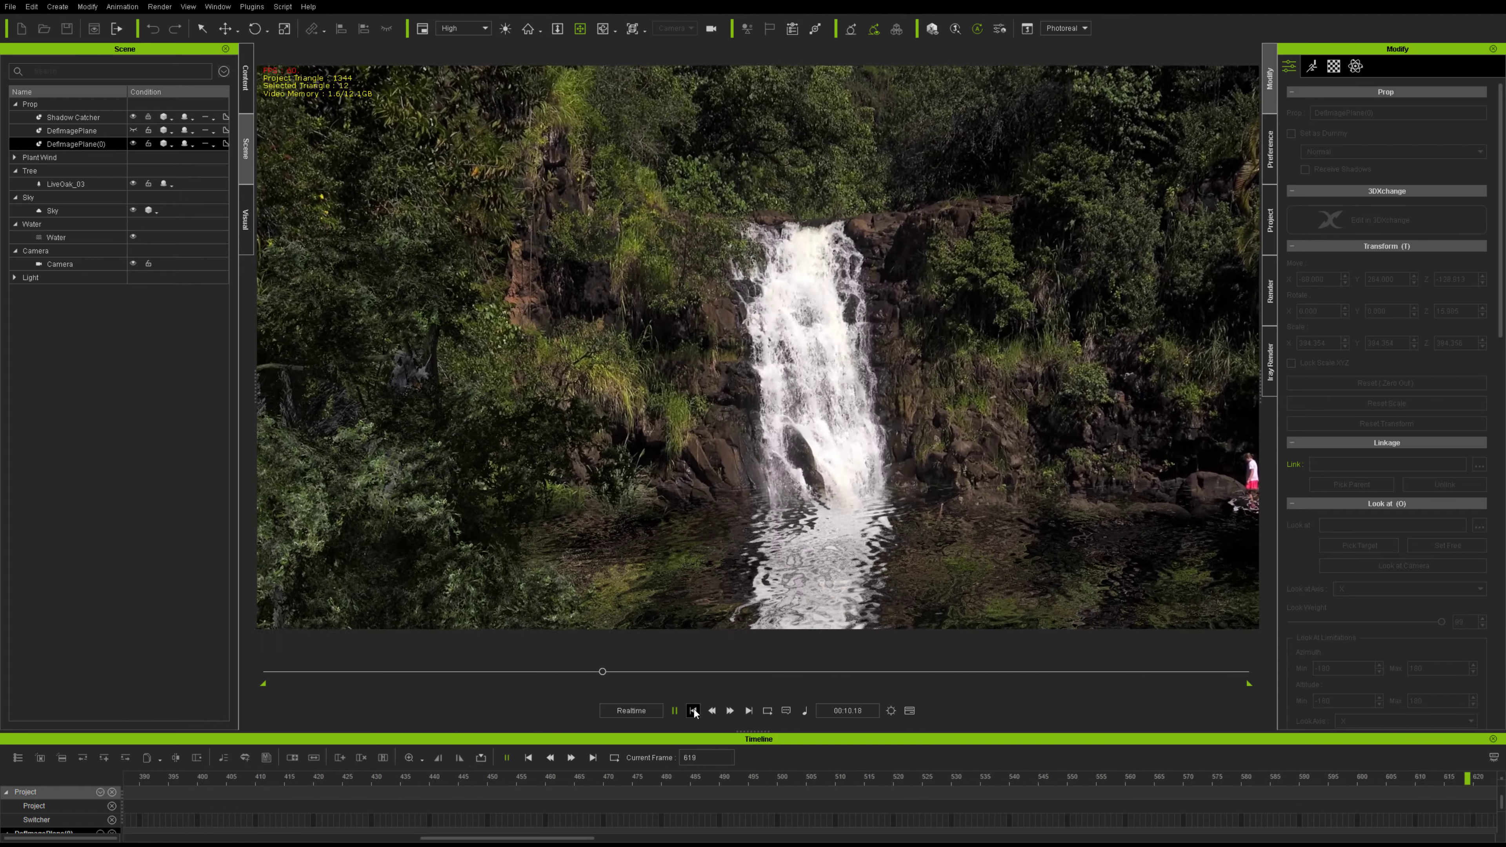
pyautogui.click(694, 710)
pyautogui.click(171, 263)
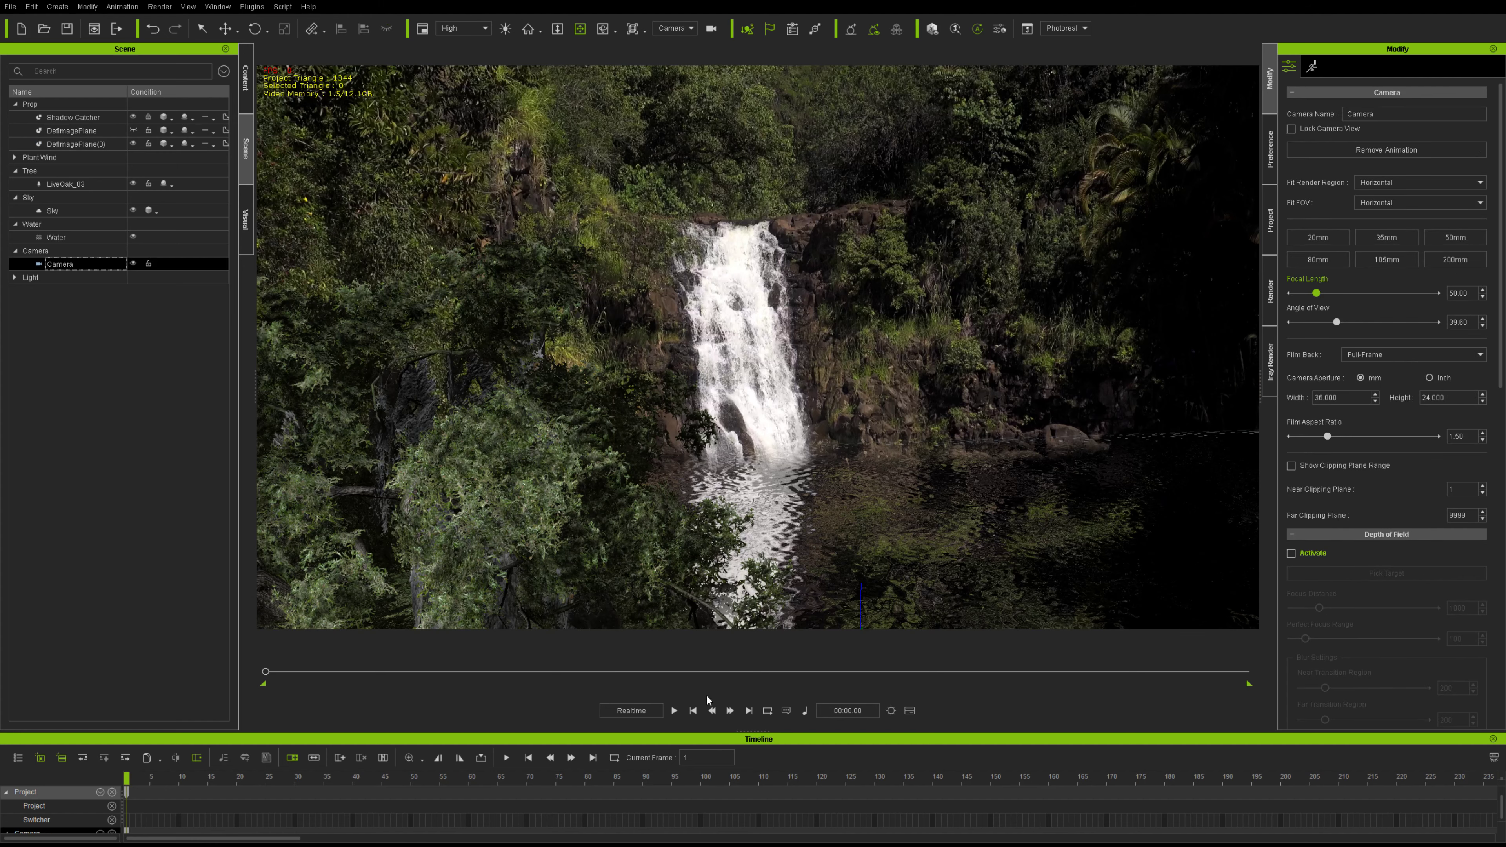
pyautogui.click(694, 711)
pyautogui.click(674, 711)
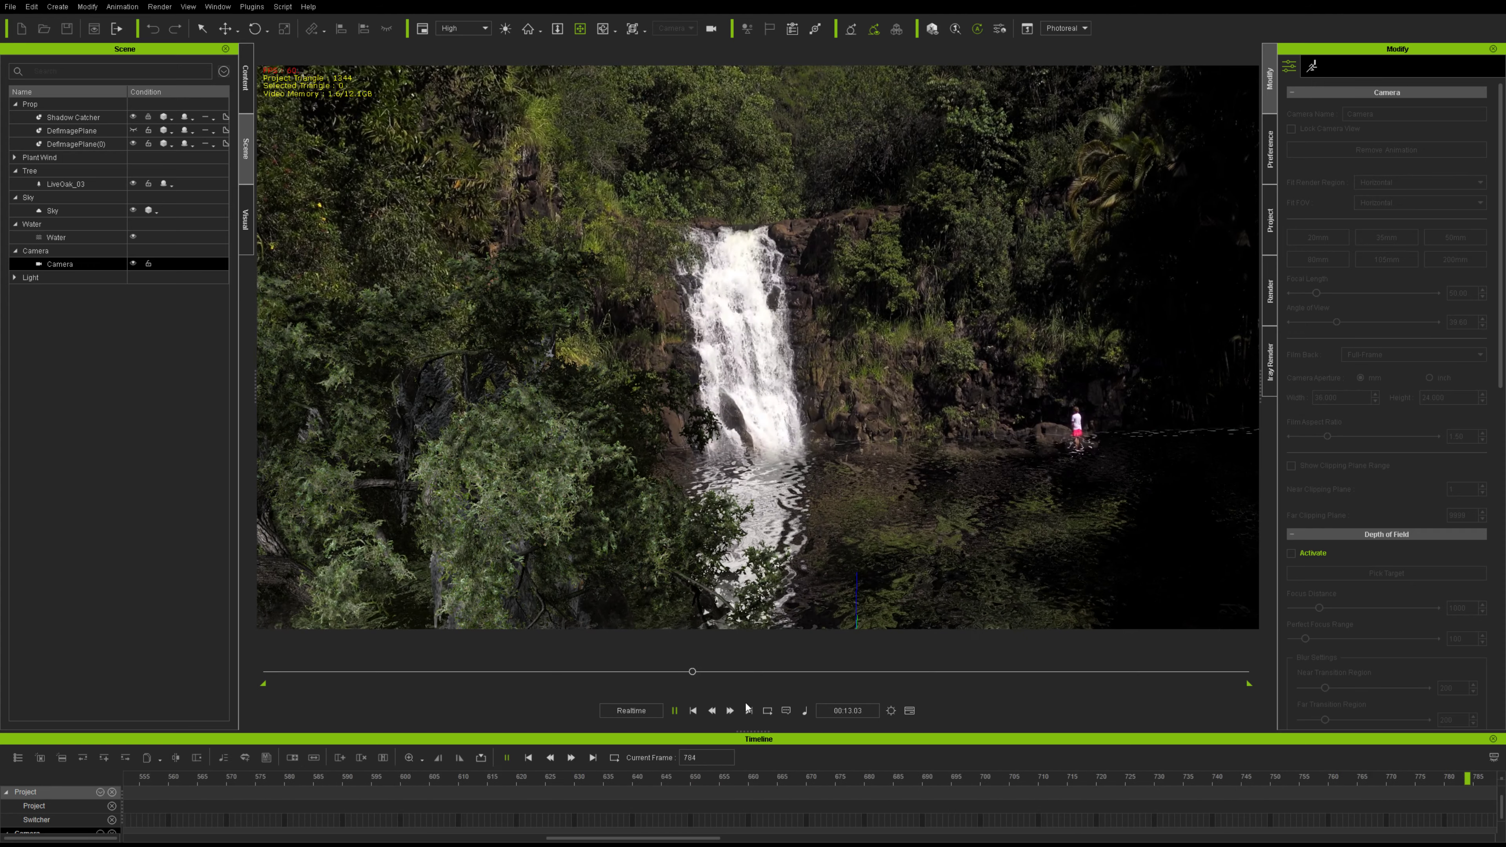
pyautogui.click(692, 711)
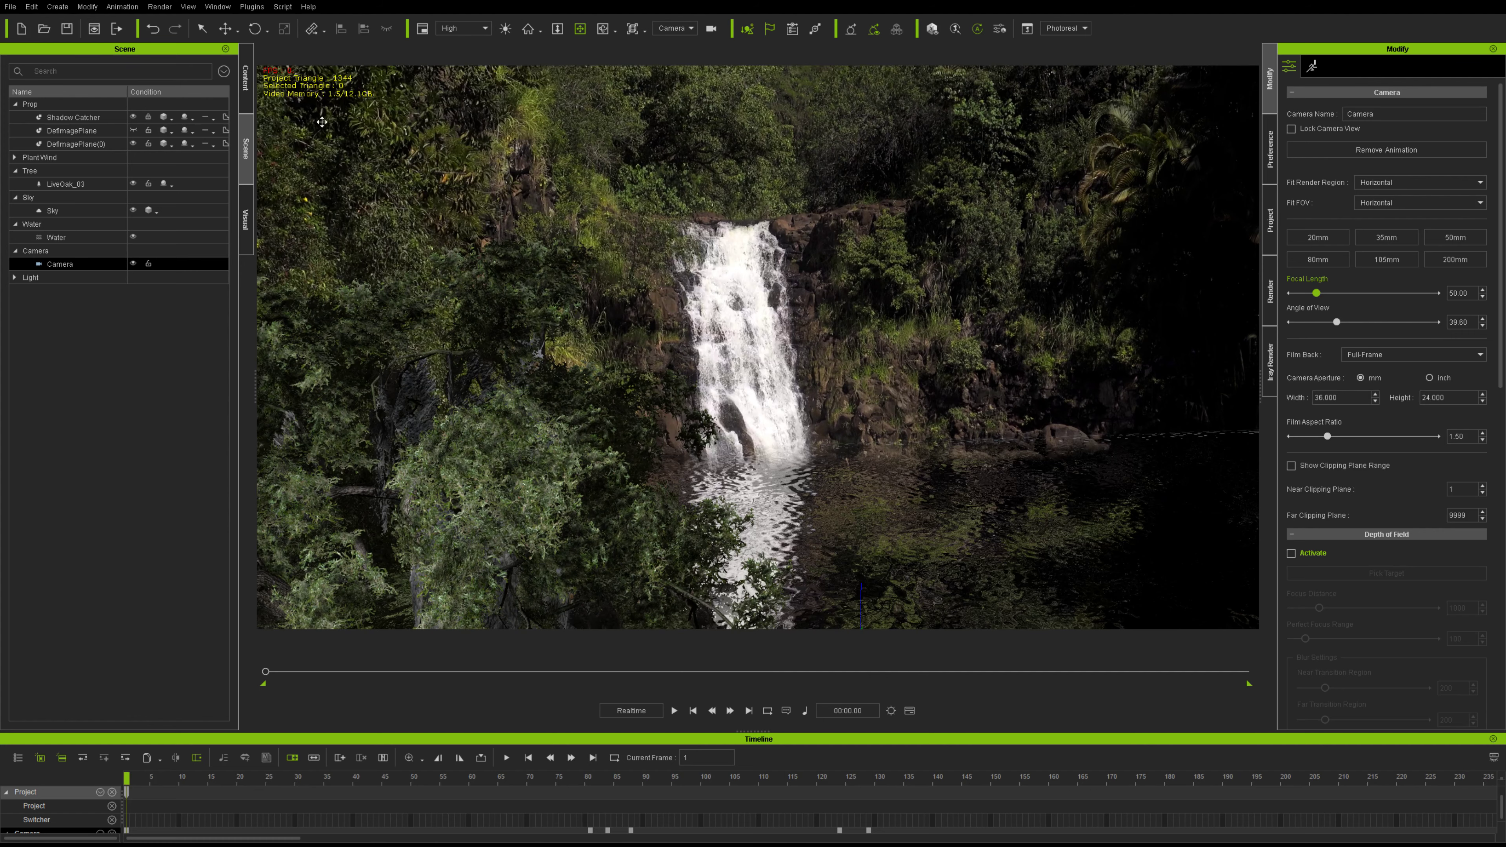
# Delete the waterfall image plane, the live oak tree and the sky from the scene.
pyautogui.click(223, 29)
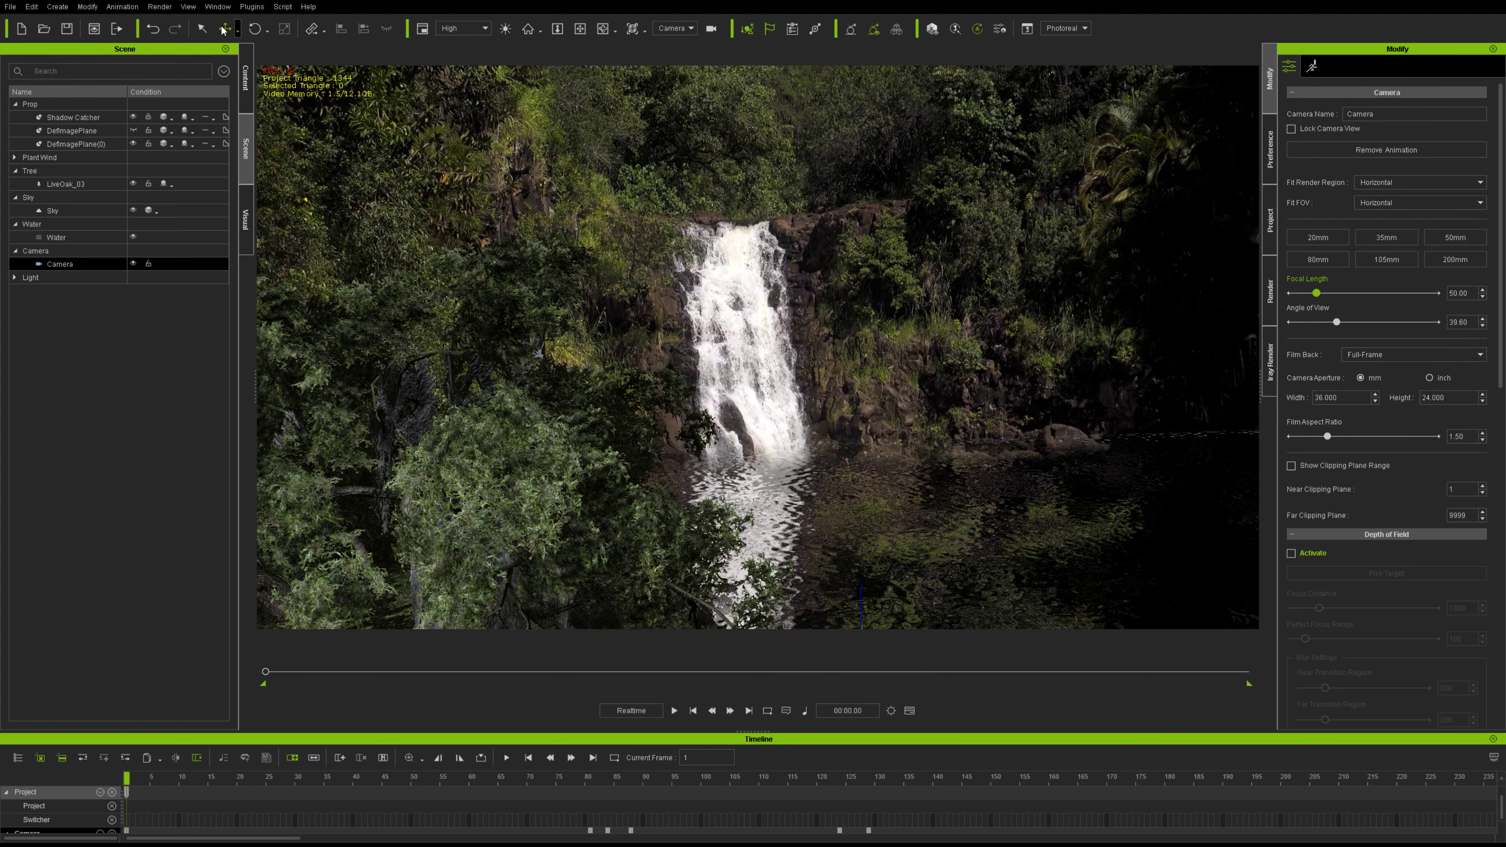
pyautogui.click(668, 249)
pyautogui.press('Delete')
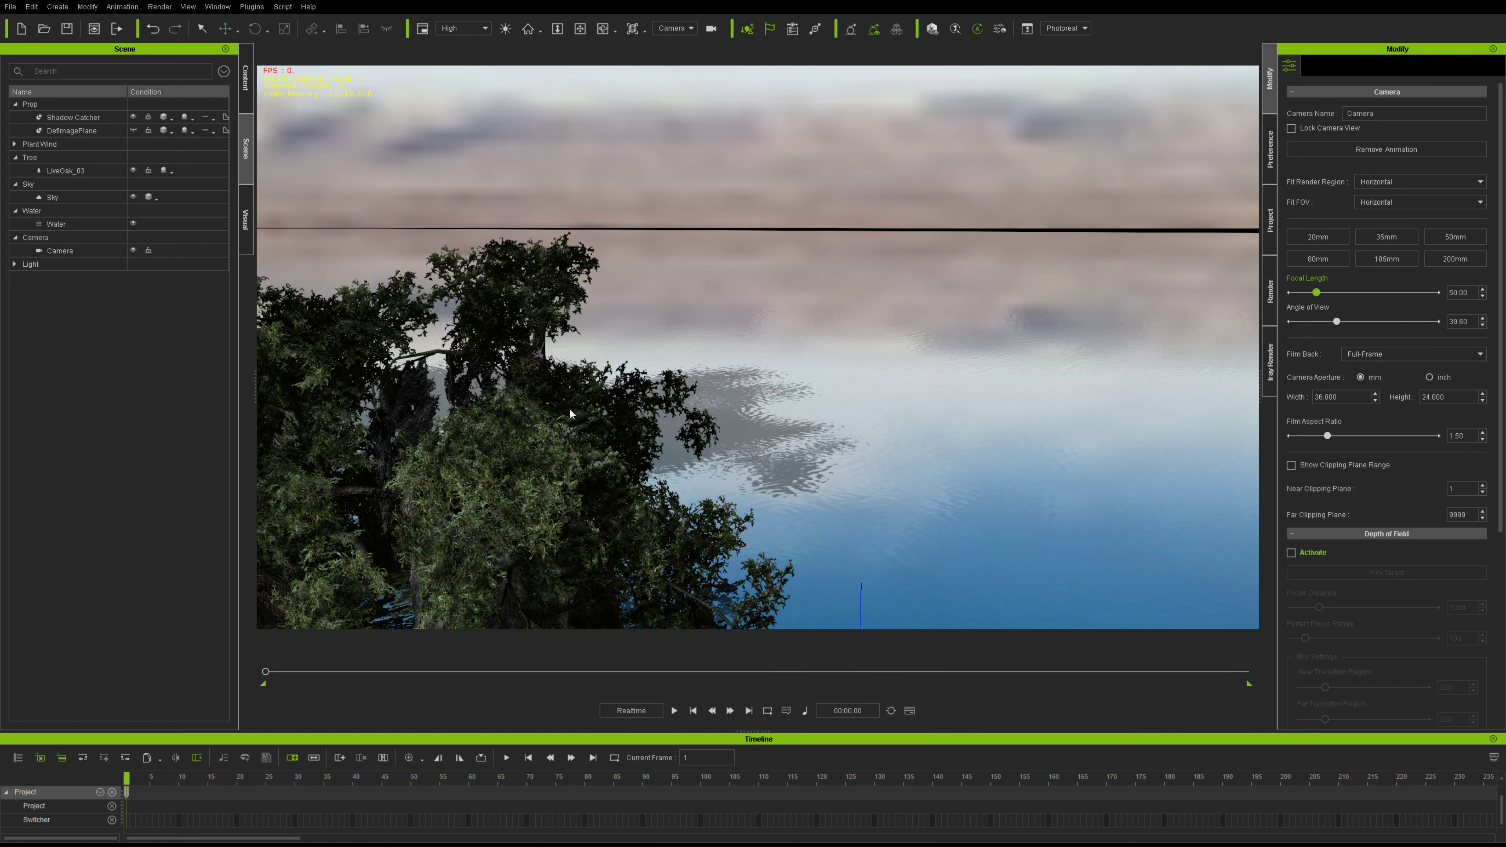
pyautogui.click(529, 493)
pyautogui.press('Delete')
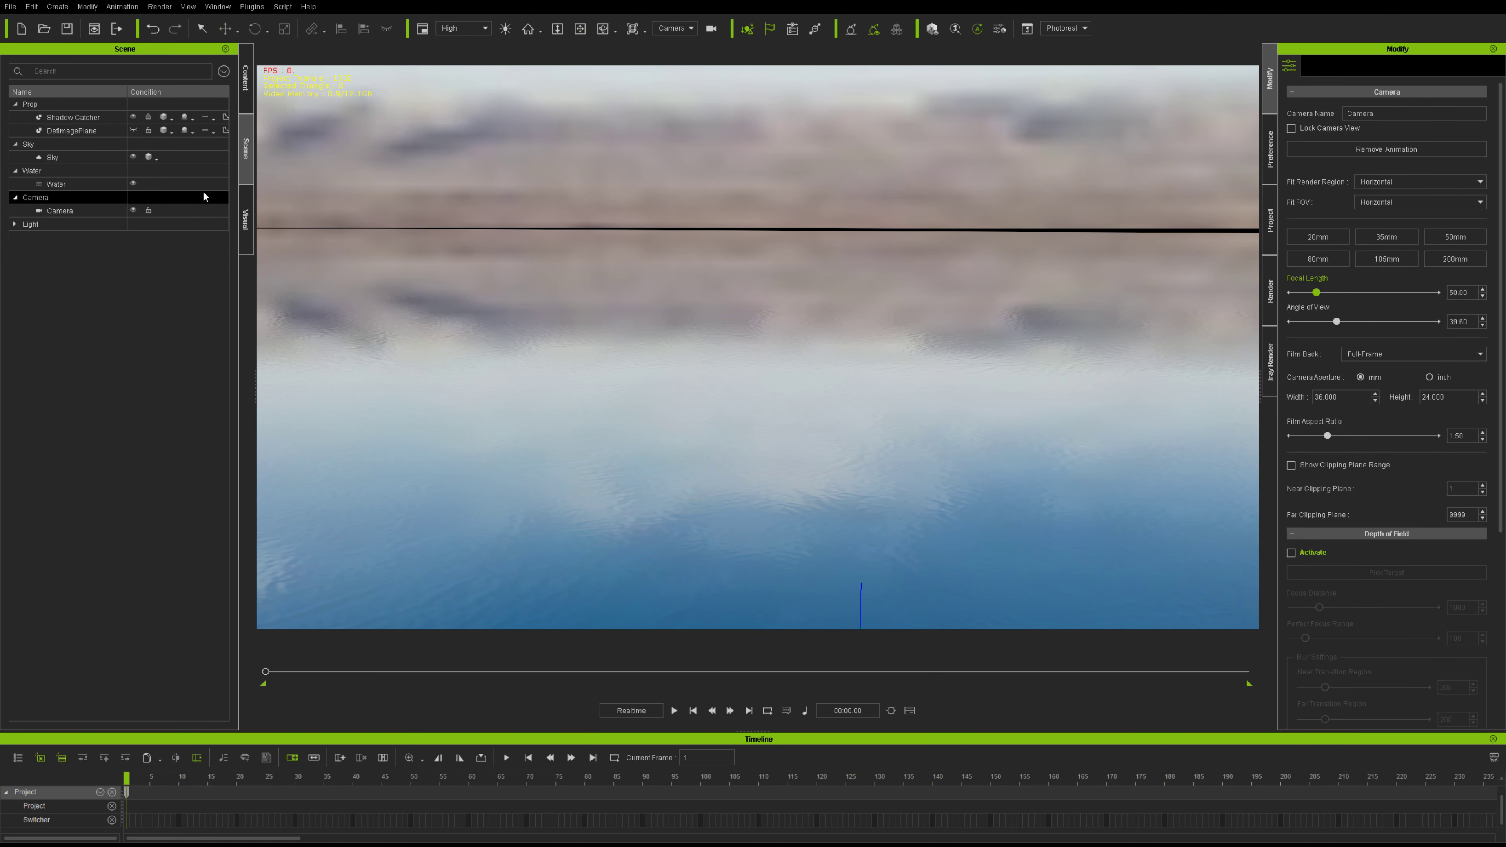
pyautogui.click(93, 156)
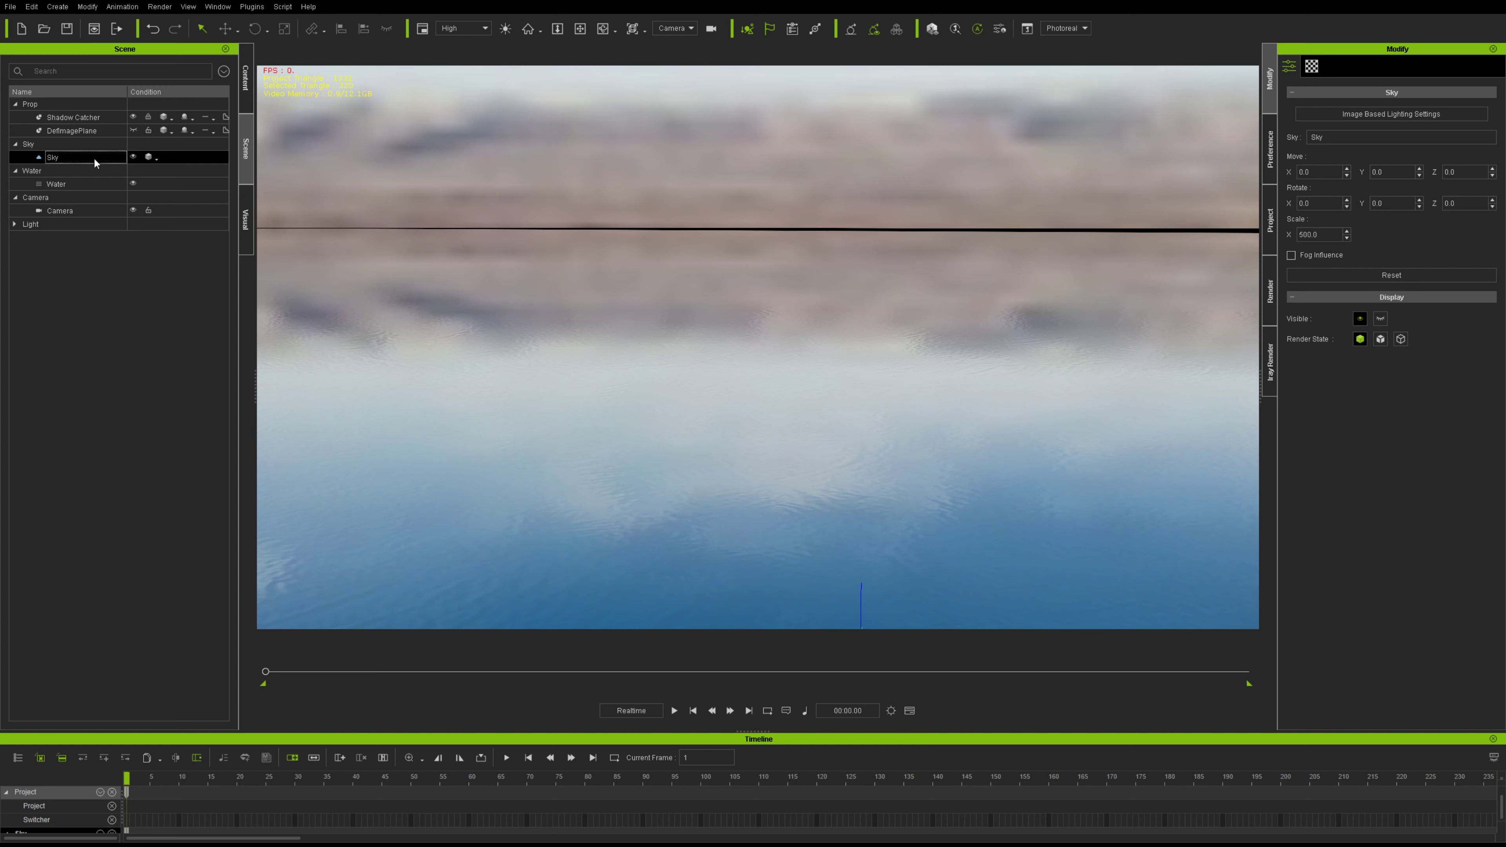
pyautogui.press('Delete')
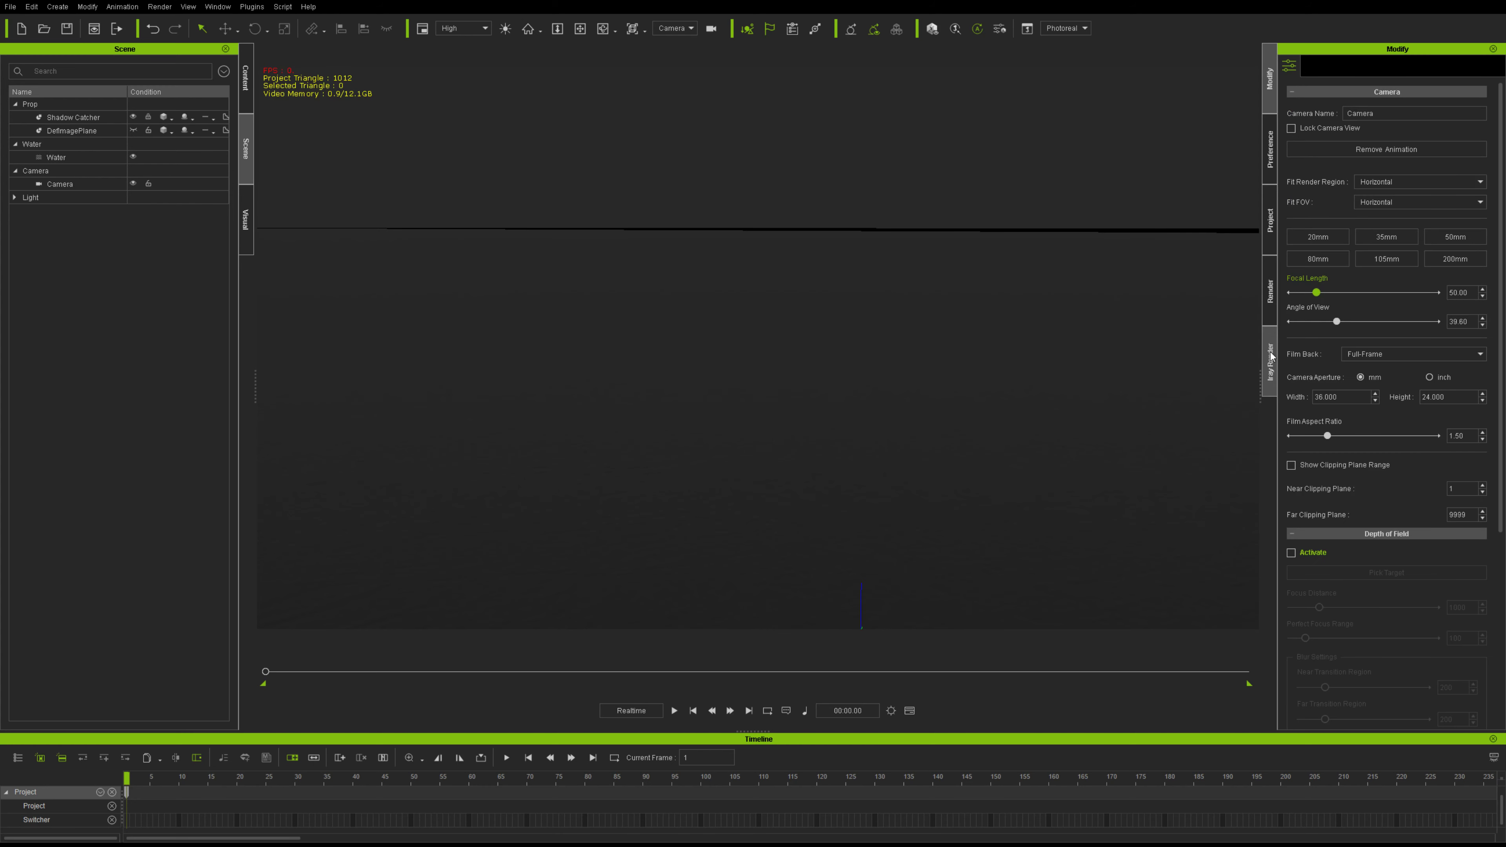
# Open the project's 2D Background settings.
pyautogui.click(1271, 237)
pyautogui.scroll(-6, 1322, 525)
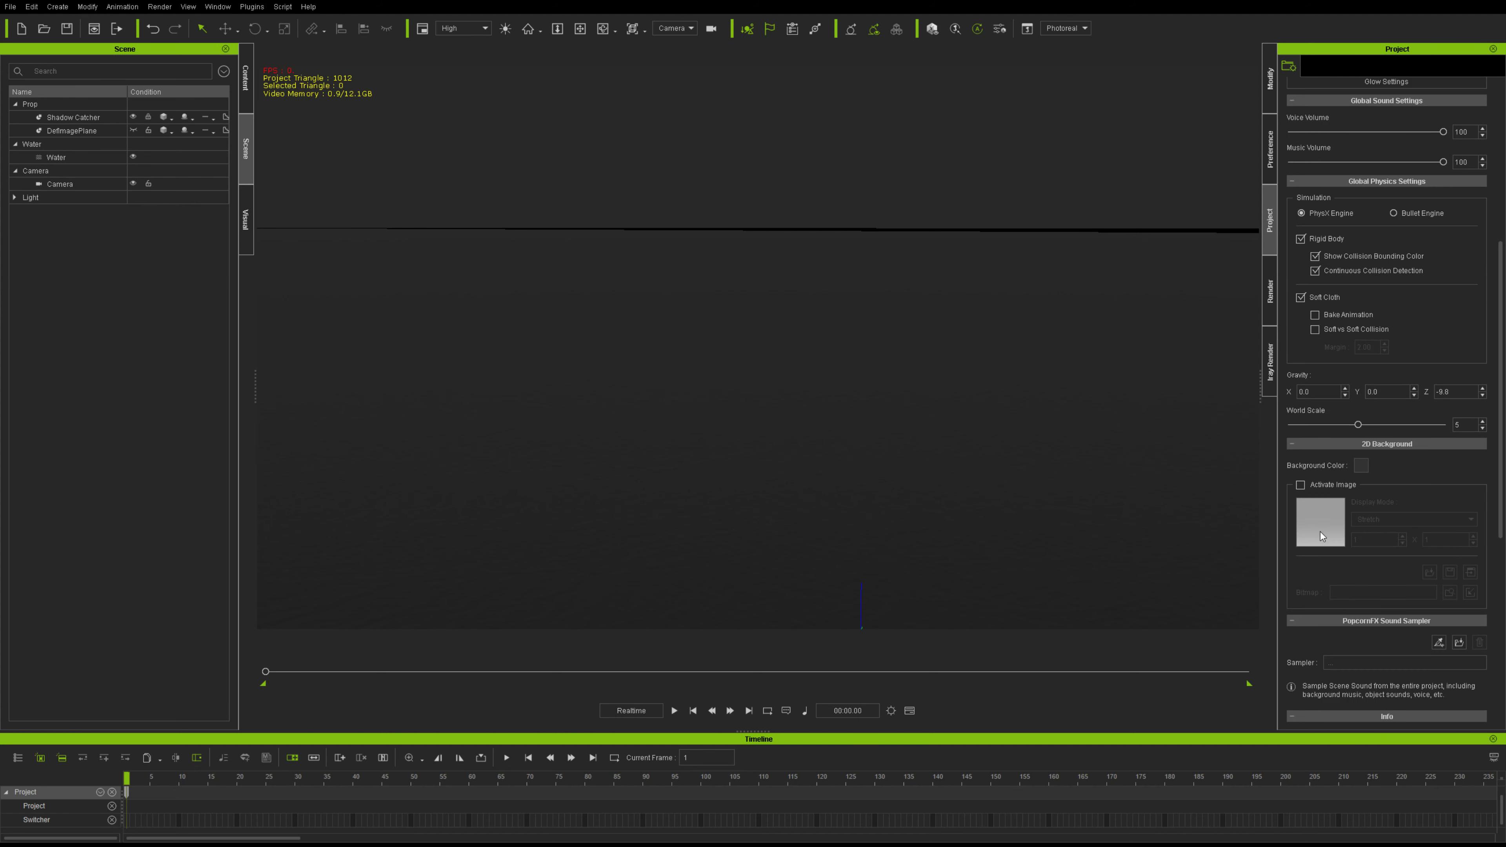
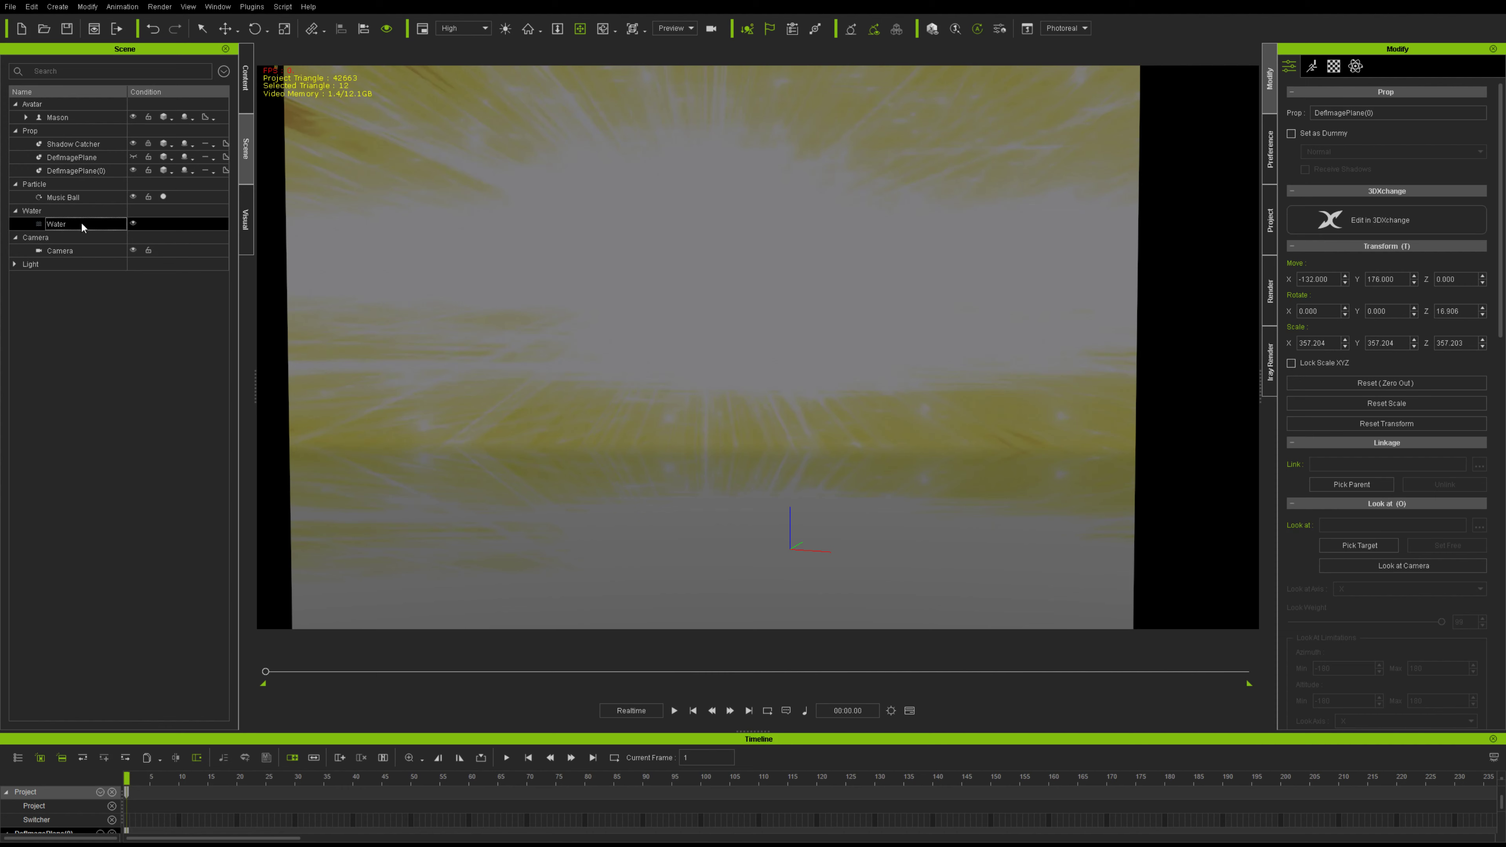
# Set the water's wave strength to 19 and delete the yellow light-burst background plane.
pyautogui.moveTo(1290, 322); pyautogui.dragTo(1319, 325)
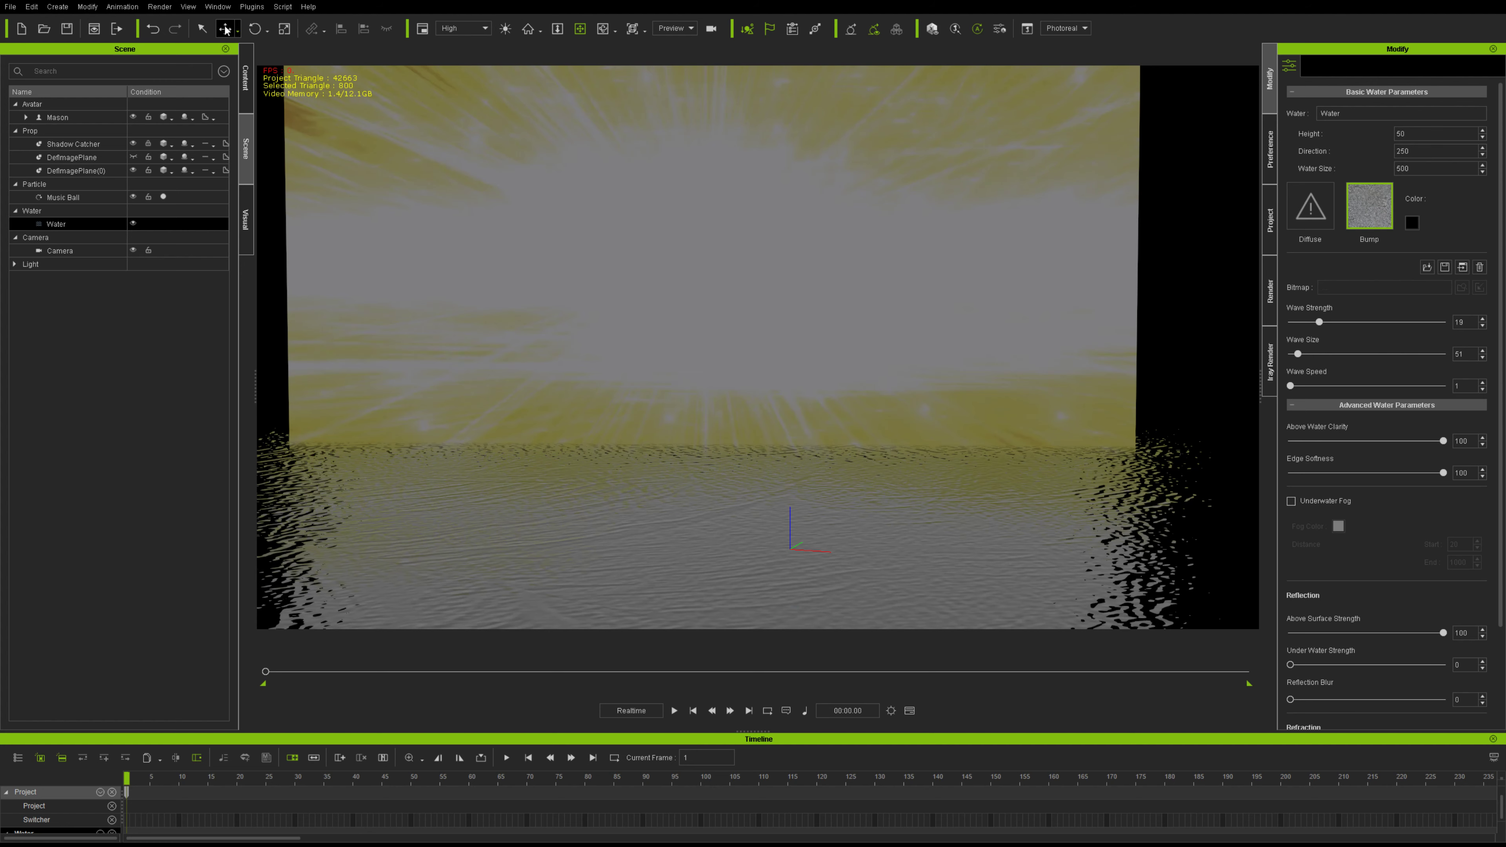
pyautogui.click(548, 158)
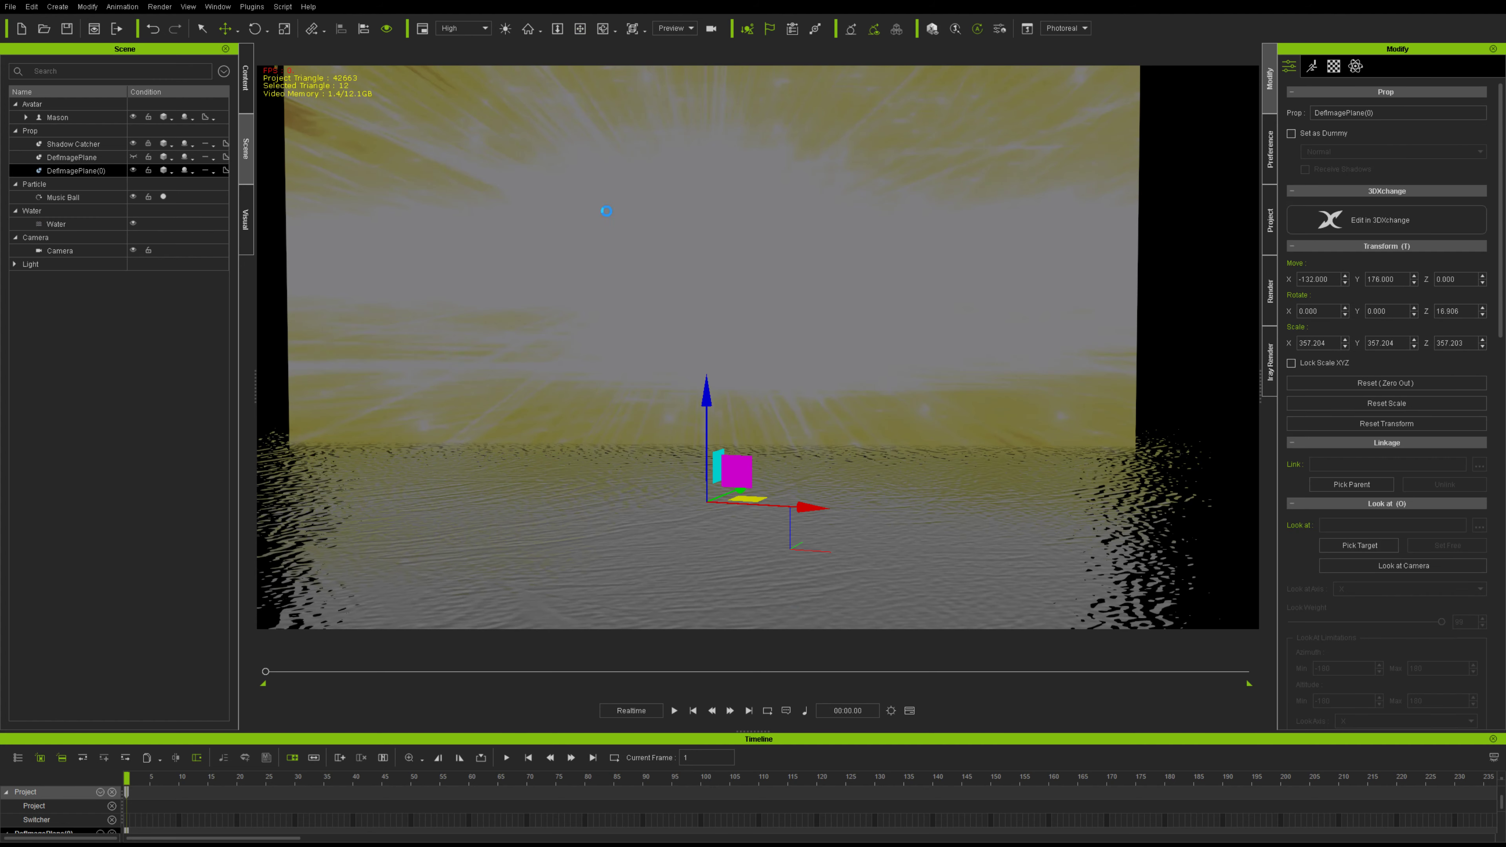
pyautogui.press('Delete')
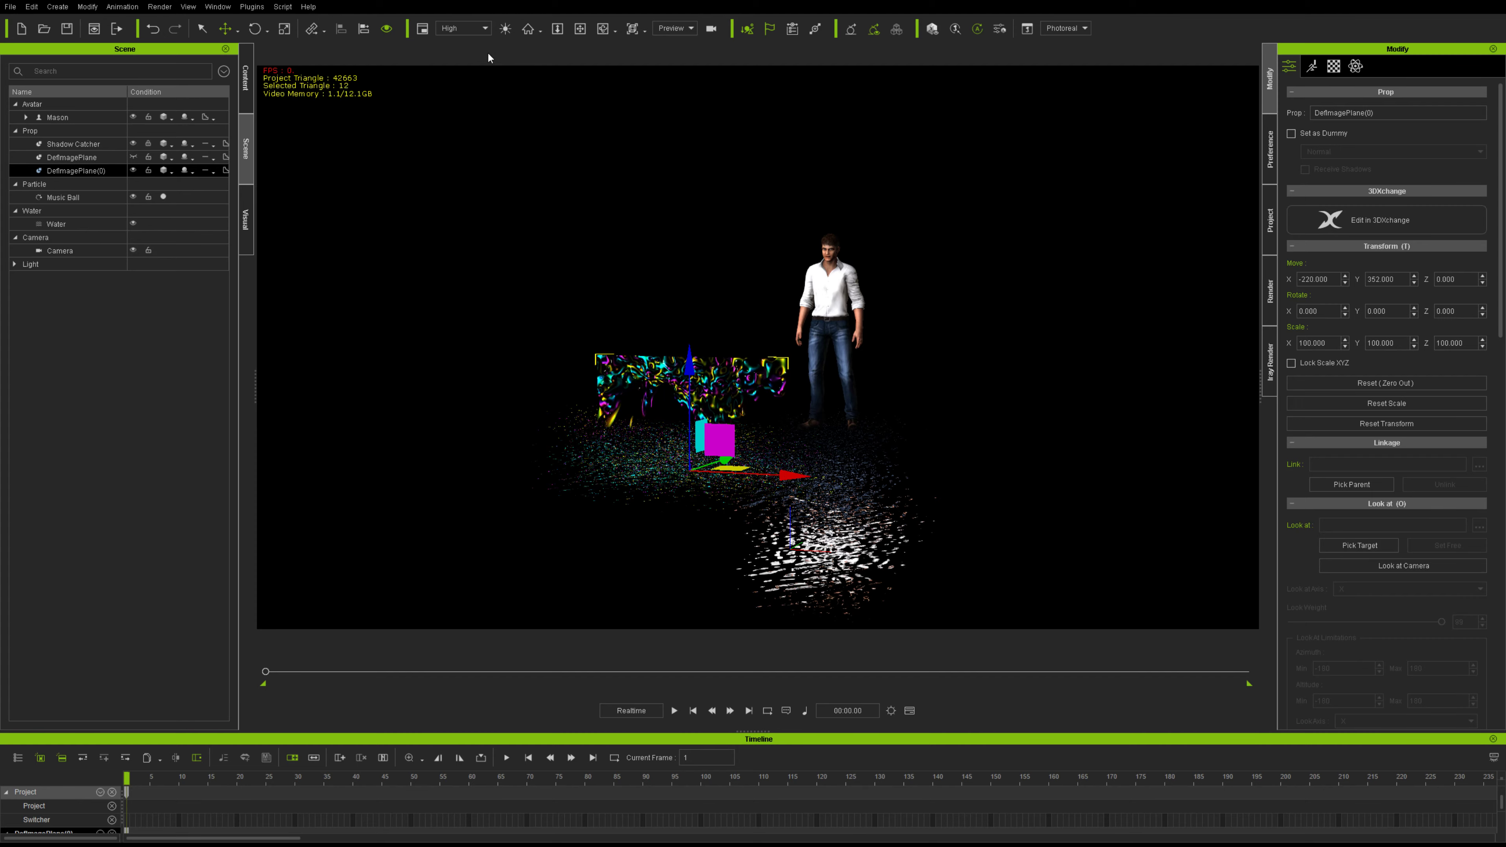
# Scale the colourful video plane uniformly to about 365 and rotate it about 23 degrees around Z.
pyautogui.click(284, 29)
pyautogui.moveTo(708, 475); pyautogui.dragTo(866, 324)
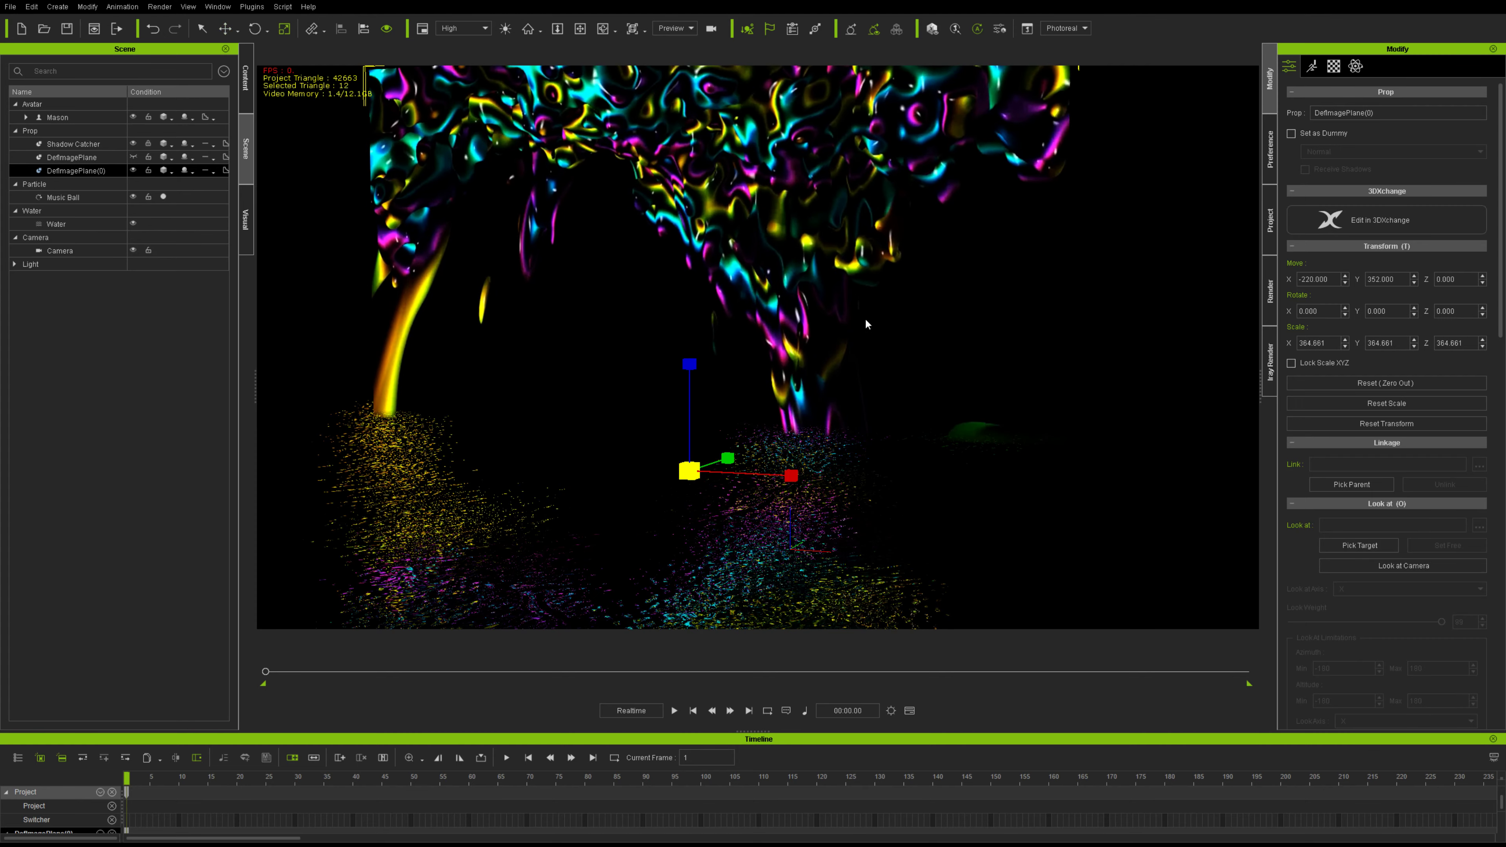
pyautogui.click(225, 28)
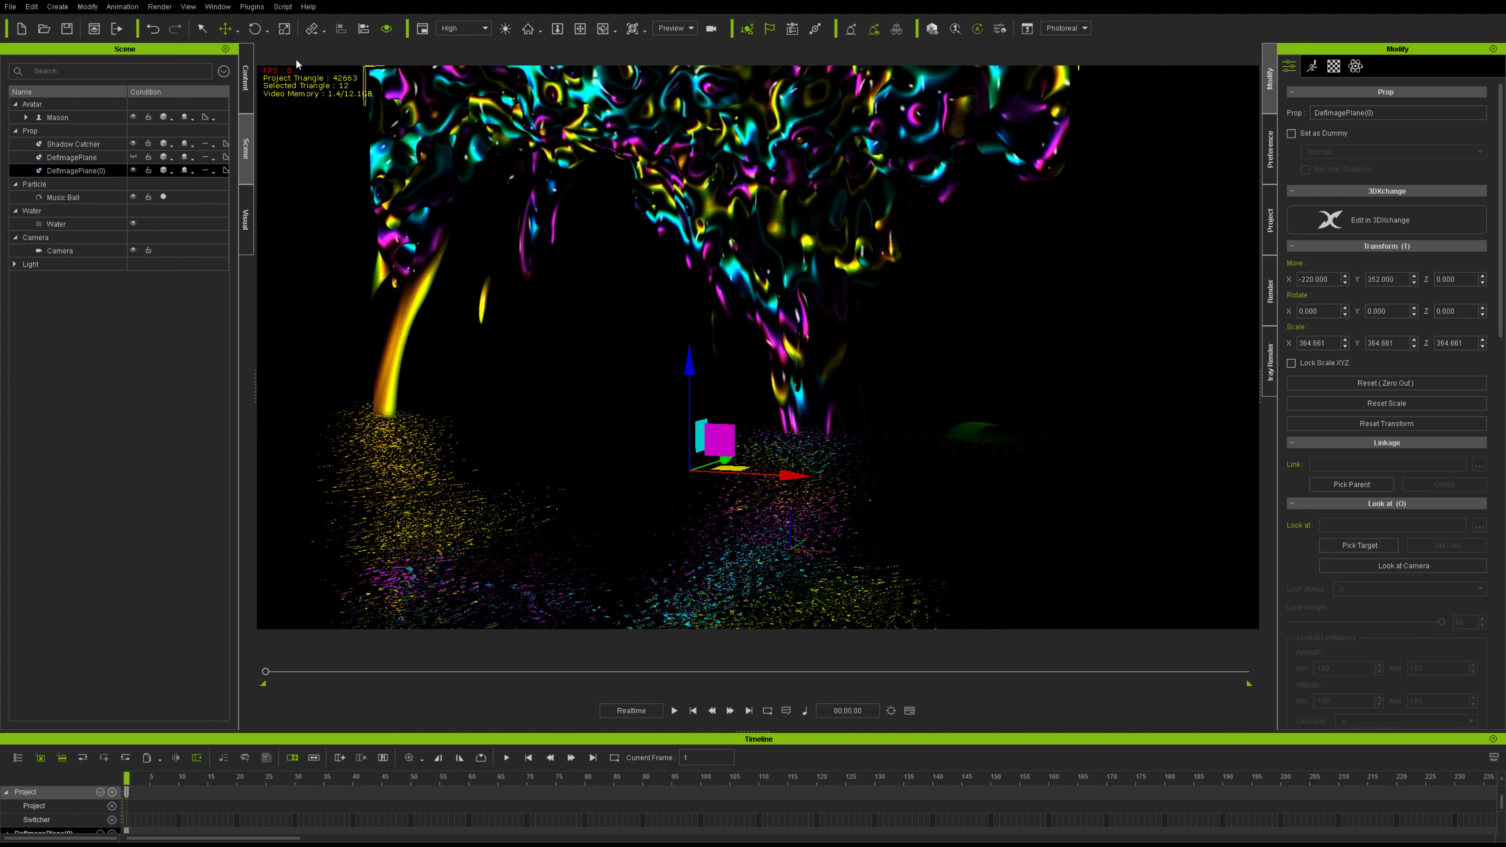
pyautogui.click(255, 29)
pyautogui.moveTo(690, 485); pyautogui.dragTo(702, 488)
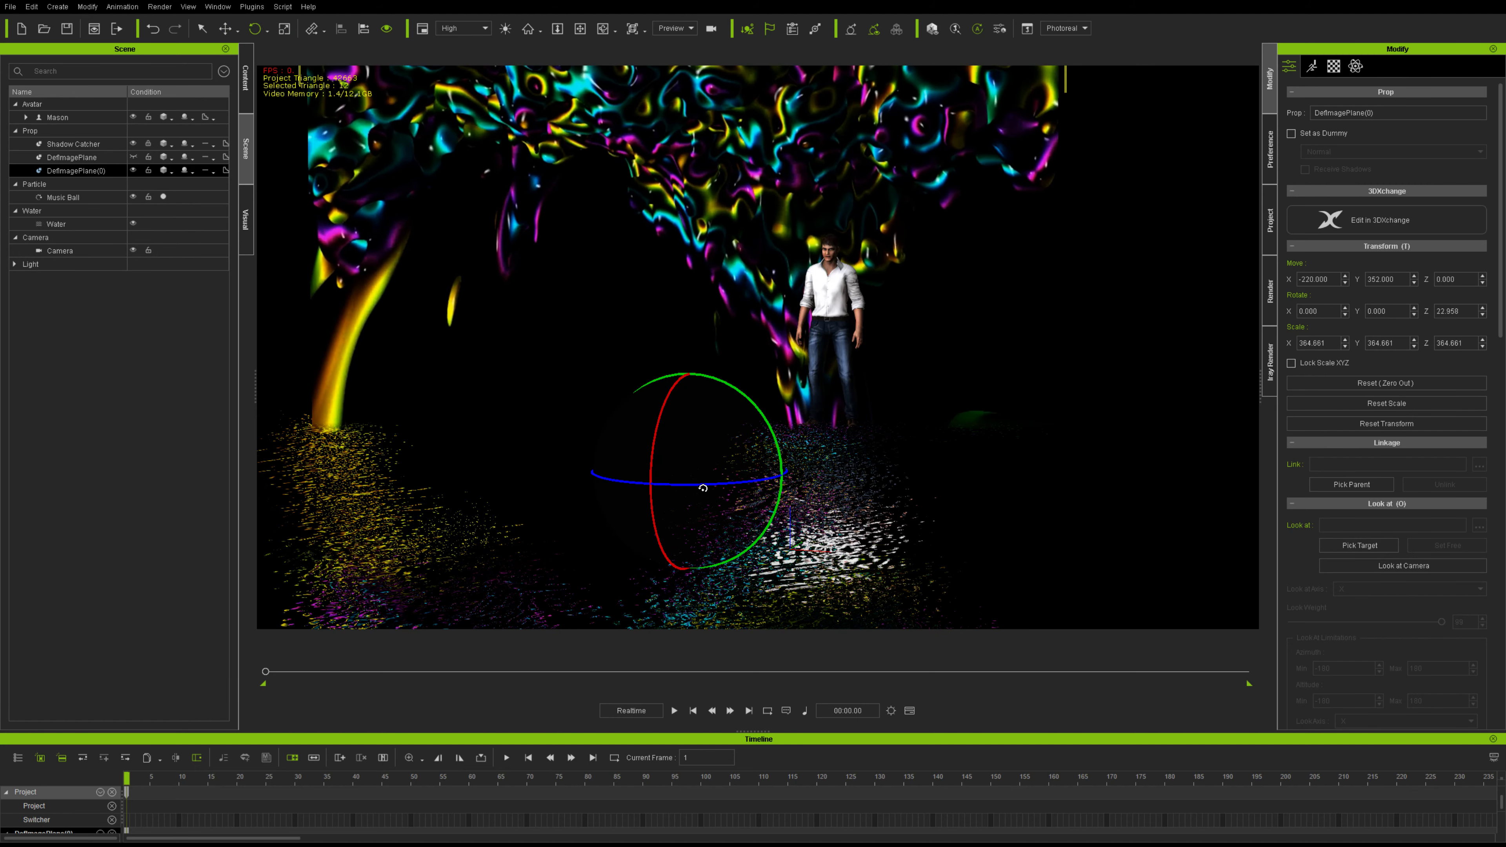
# Move the colourful video plane farther back behind the avatar, preview the animation, and return to the first frame.
pyautogui.click(225, 28)
pyautogui.moveTo(725, 470); pyautogui.dragTo(791, 438)
pyautogui.click(674, 711)
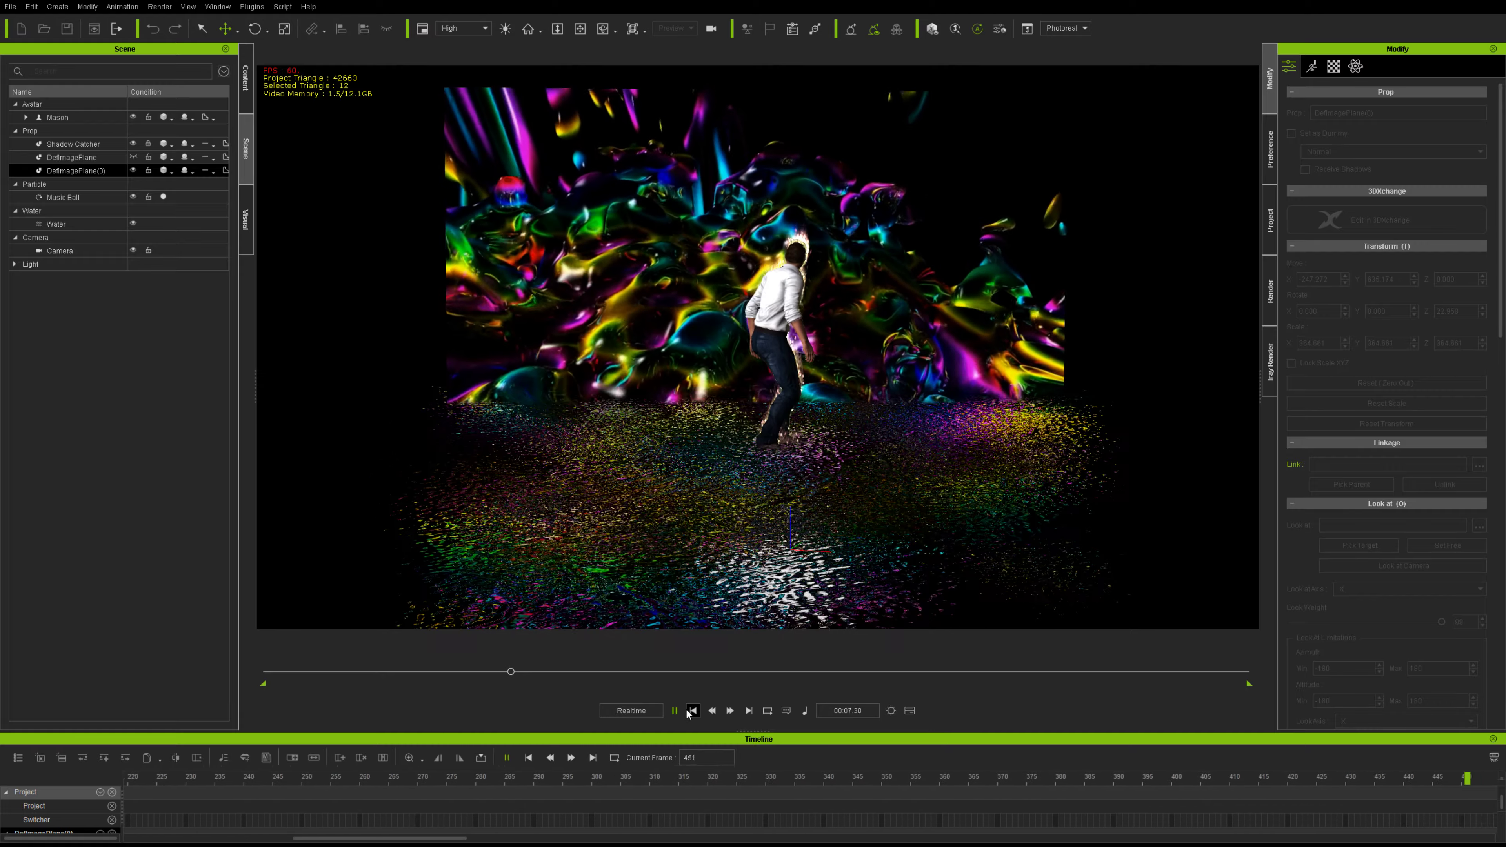
pyautogui.click(694, 710)
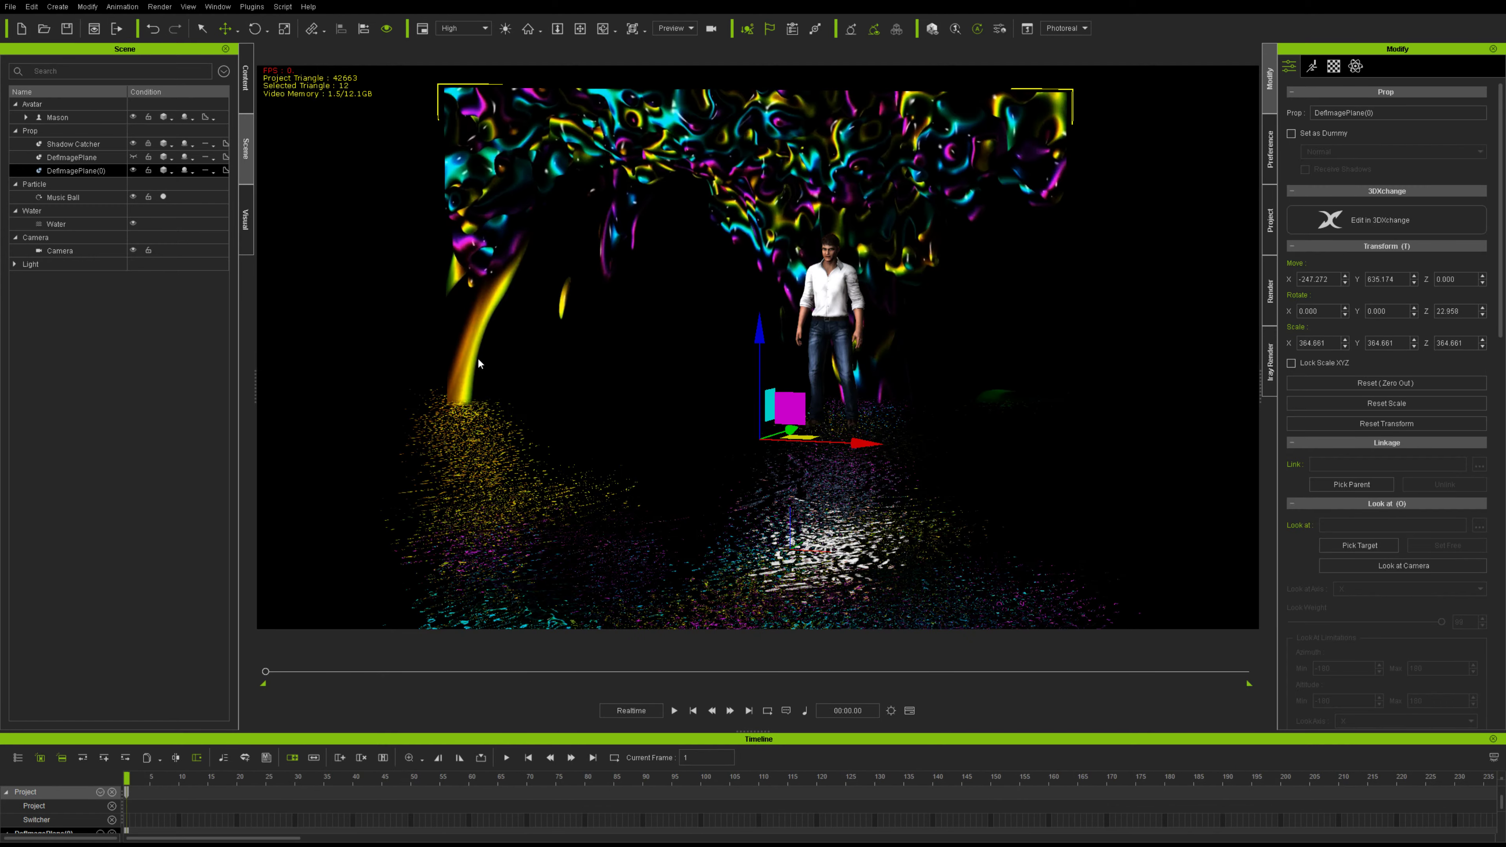
# Set the water's above water clarity to 0 and its wave strength to 0 for a mirror-like surface.
pyautogui.click(78, 226)
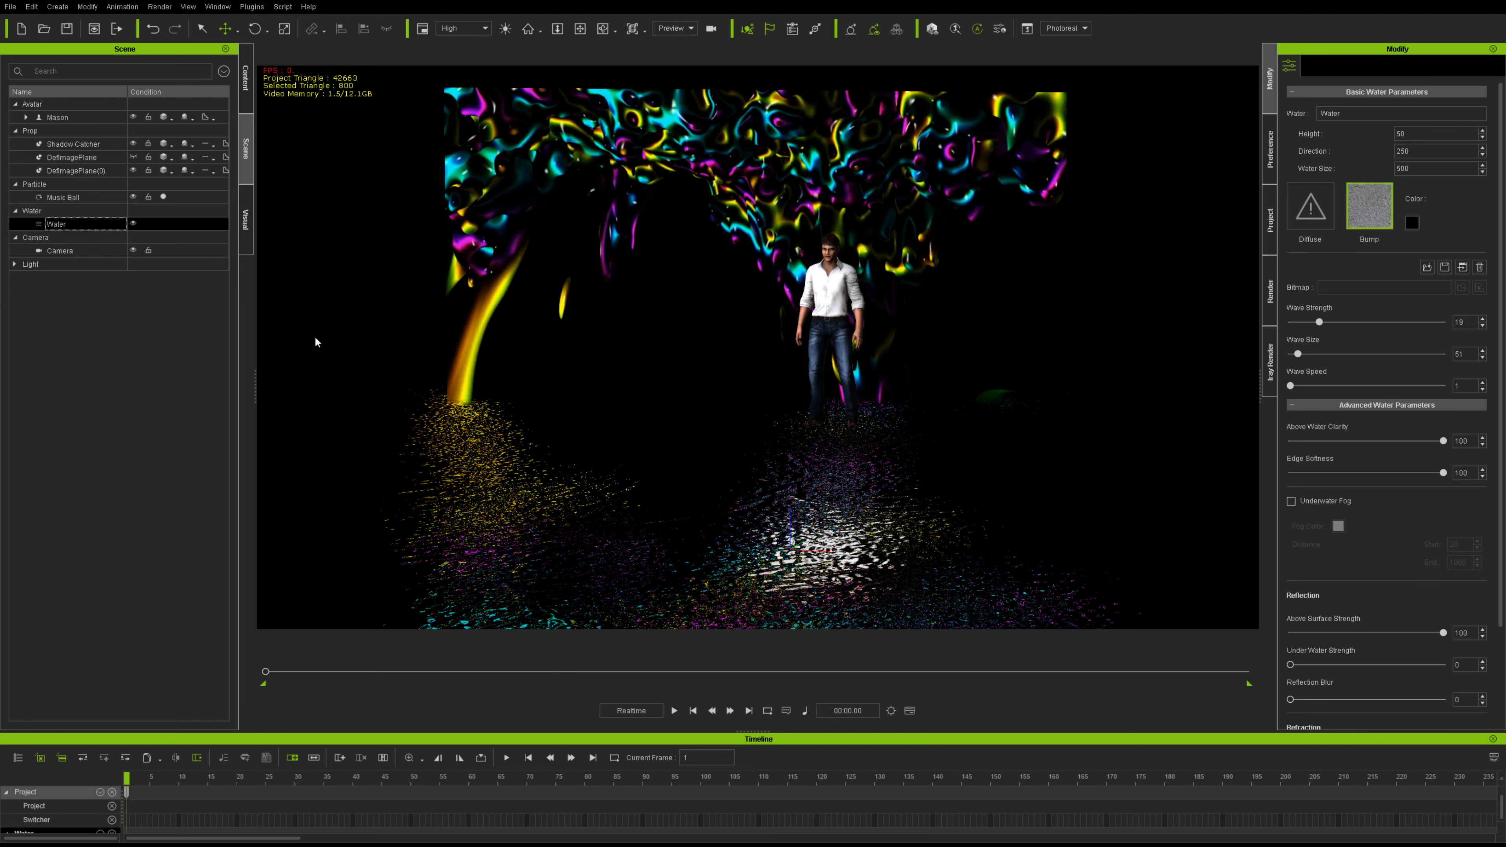
pyautogui.moveTo(1442, 441); pyautogui.dragTo(1278, 451)
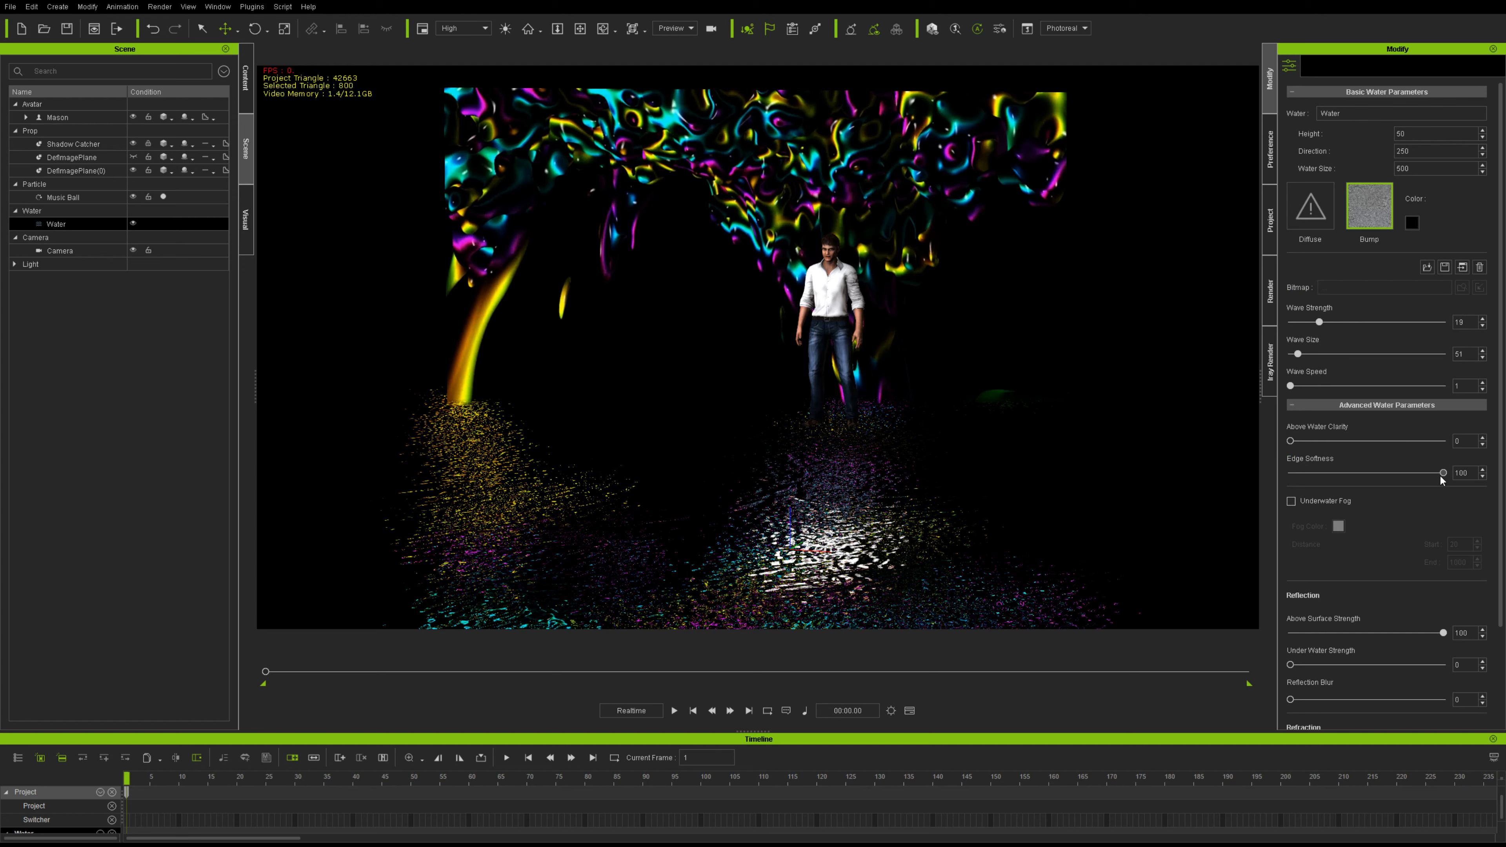
pyautogui.moveTo(1445, 478); pyautogui.dragTo(1480, 479)
pyautogui.scroll(-2, 1426, 580)
pyautogui.moveTo(1292, 596); pyautogui.dragTo(1243, 597)
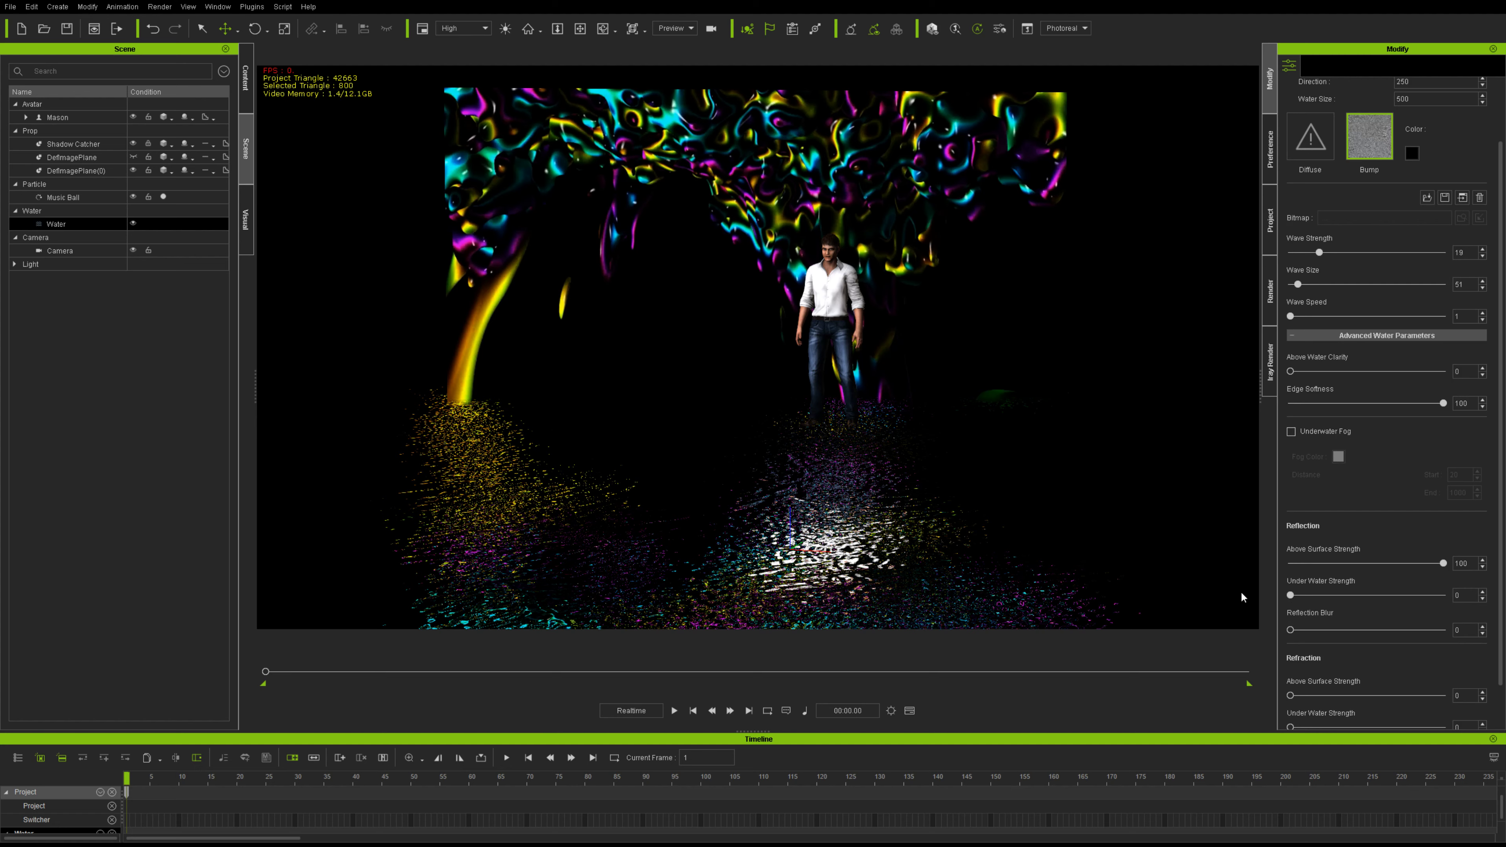
pyautogui.scroll(2, 1355, 456)
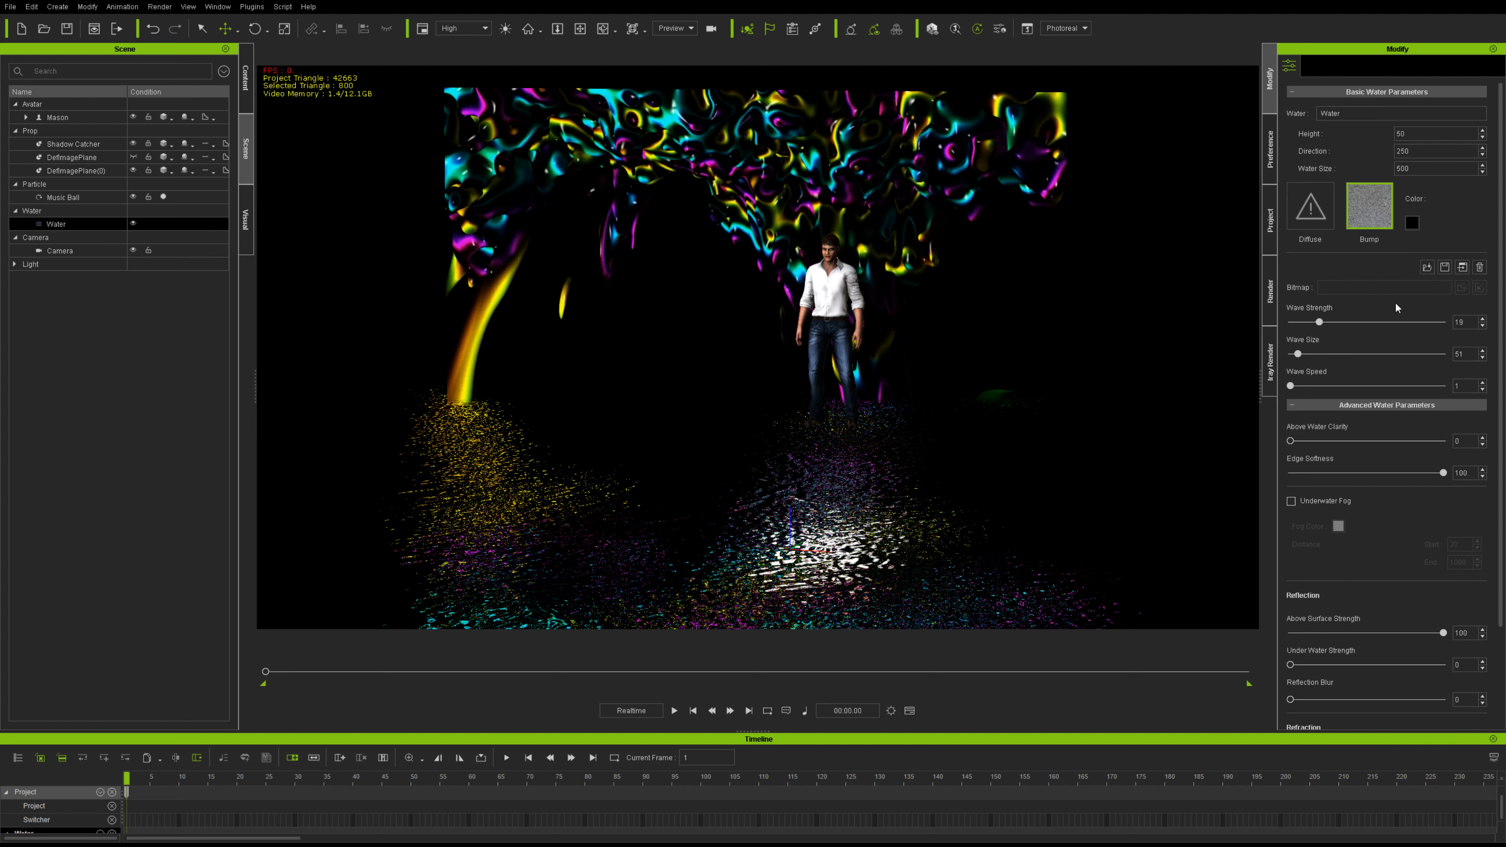
pyautogui.moveTo(1319, 322); pyautogui.dragTo(1288, 323)
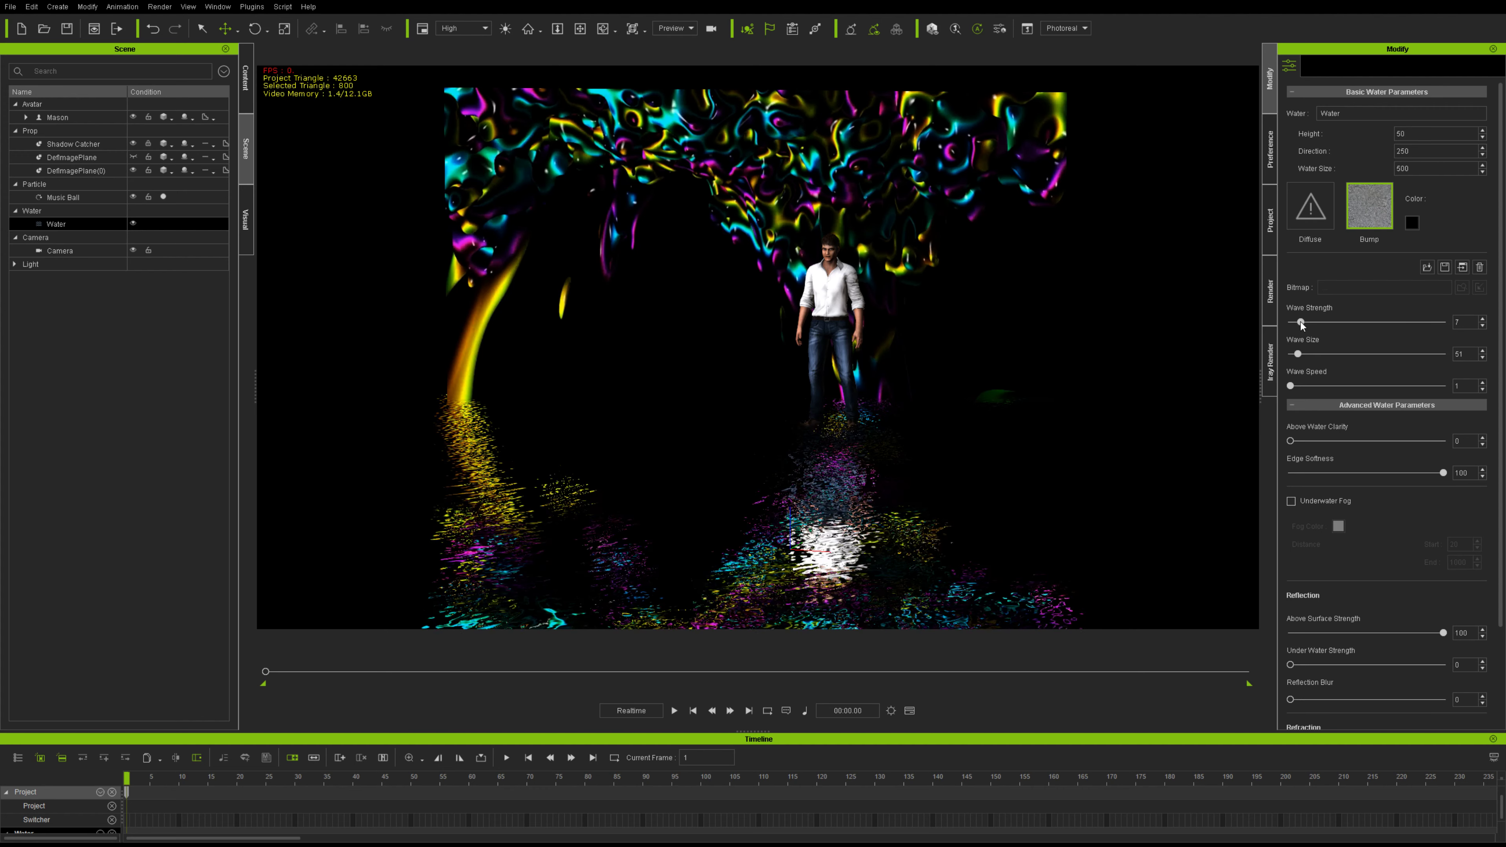
# Frame the avatar together with its mirrored reflection, preview the animation, and return to the first frame.
pyautogui.scroll(-3, 1008, 398)
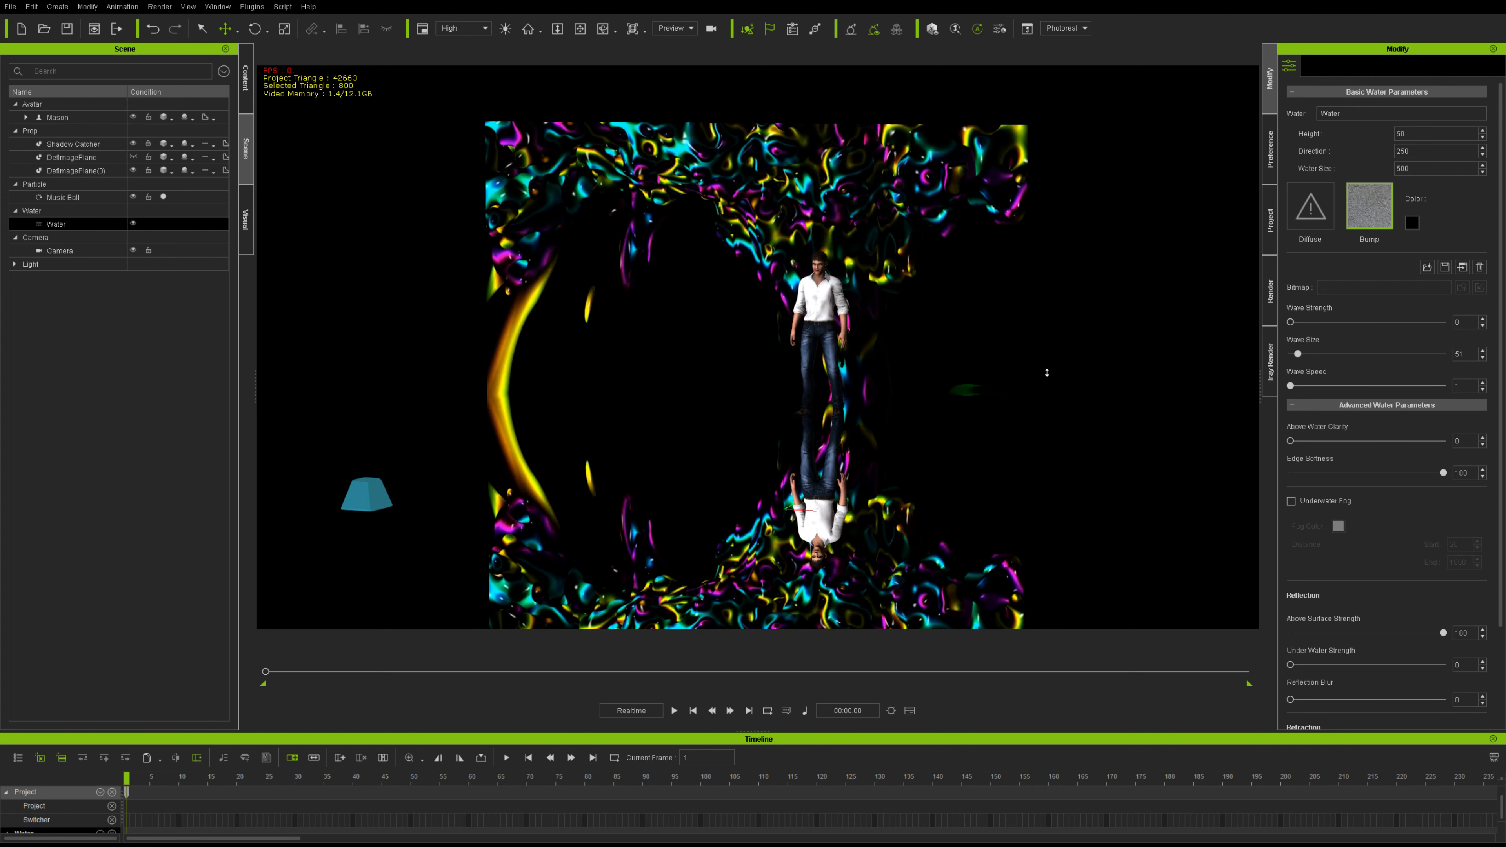
pyautogui.click(580, 27)
pyautogui.moveTo(677, 249); pyautogui.dragTo(680, 188)
pyautogui.scroll(3, 693, 235)
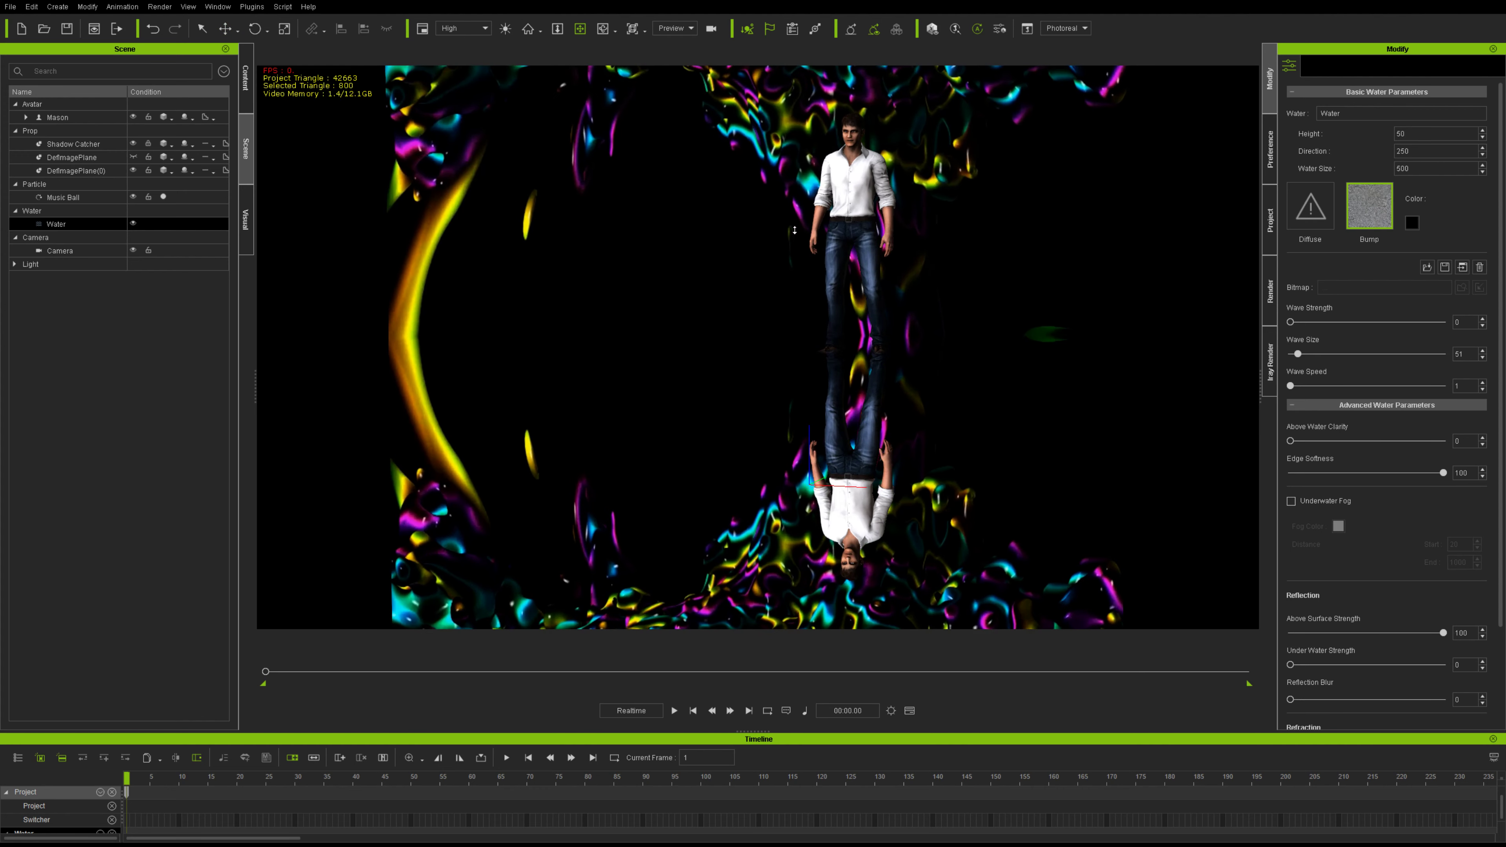
pyautogui.scroll(2, 807, 253)
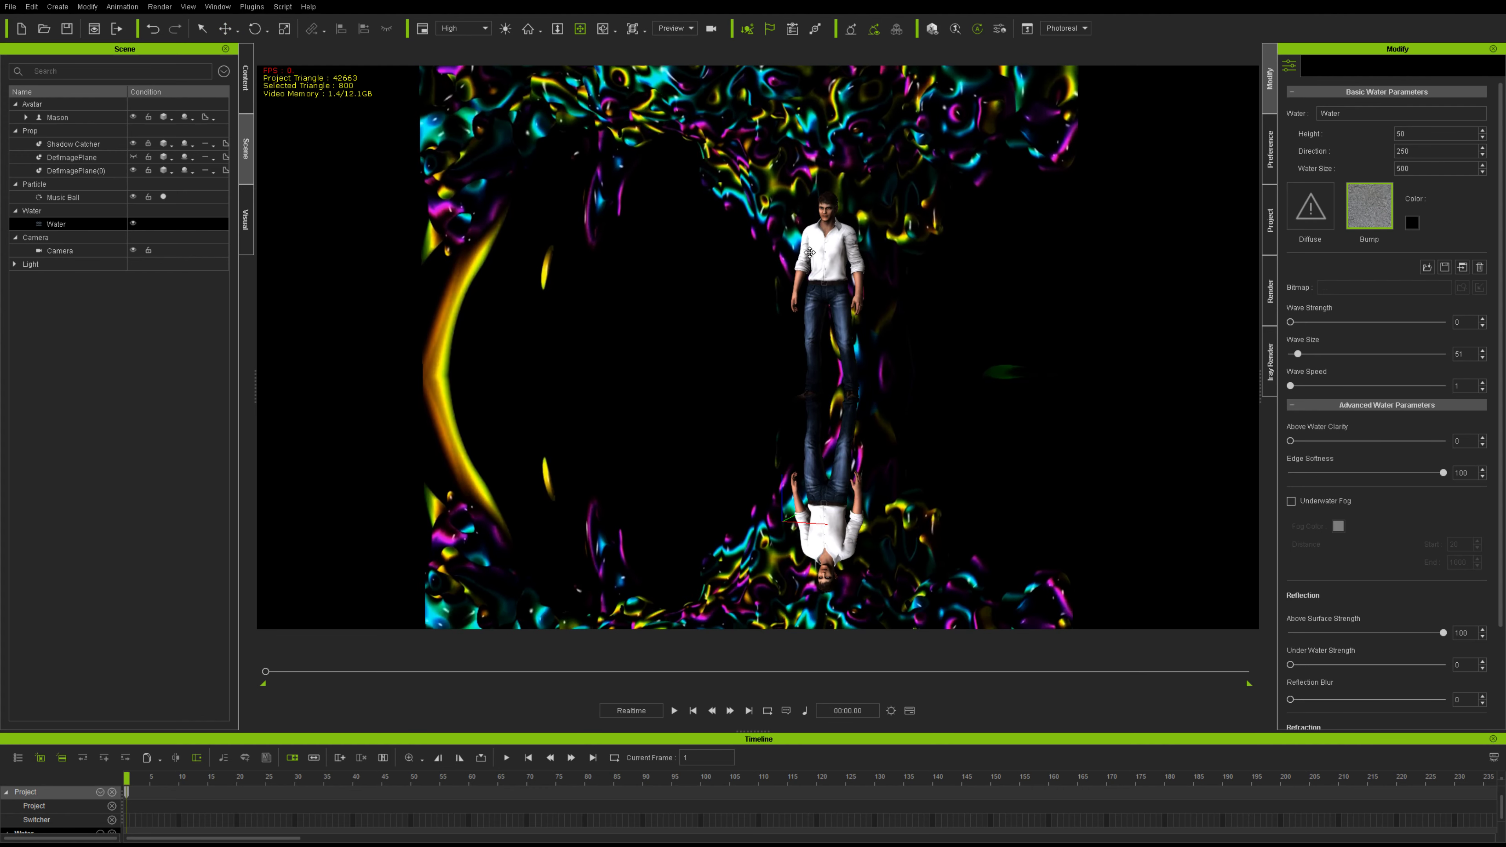
pyautogui.click(675, 710)
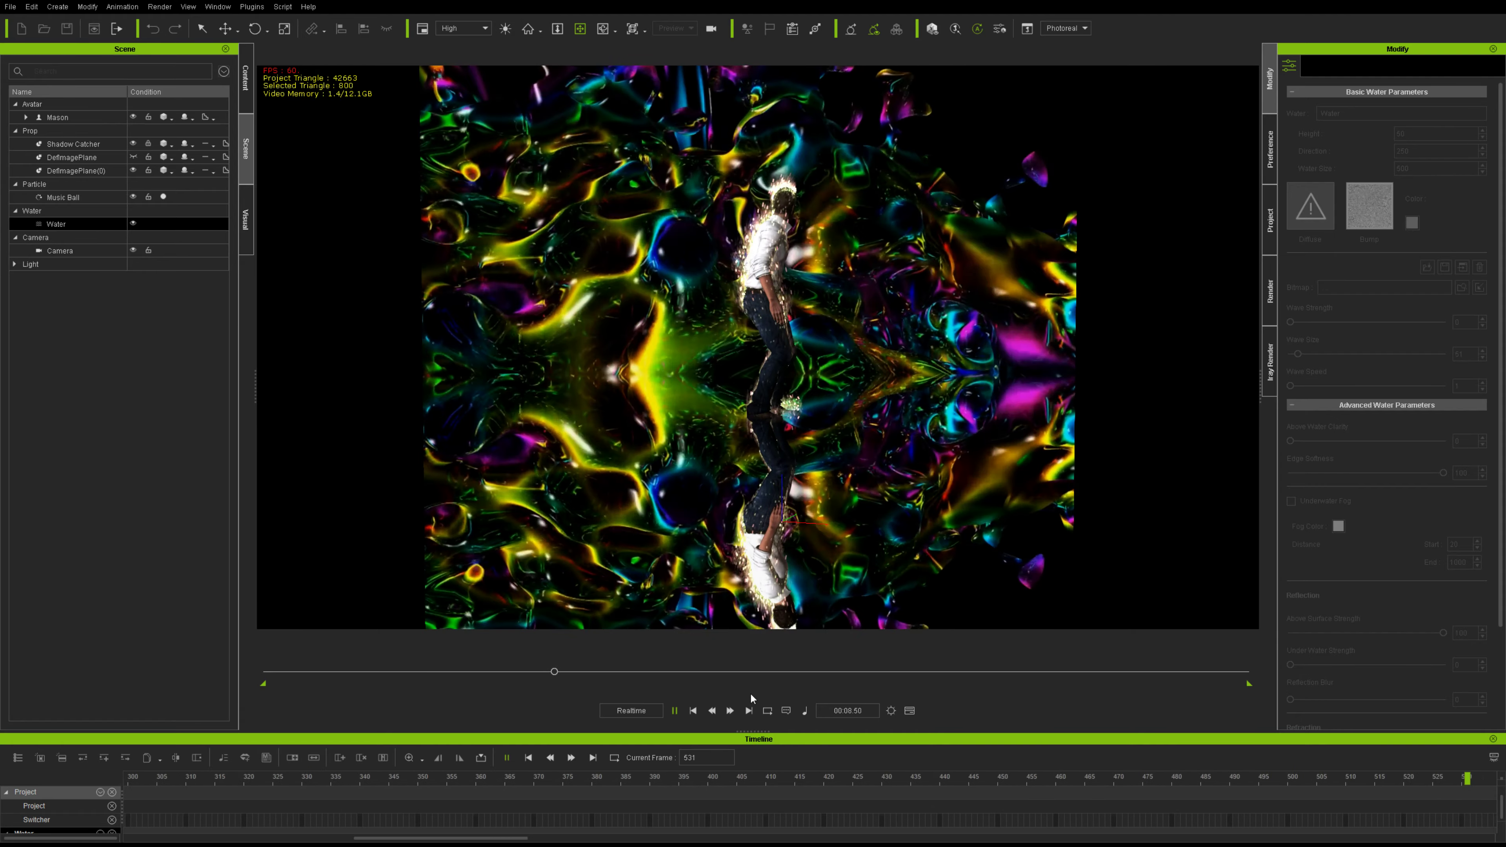
pyautogui.click(693, 712)
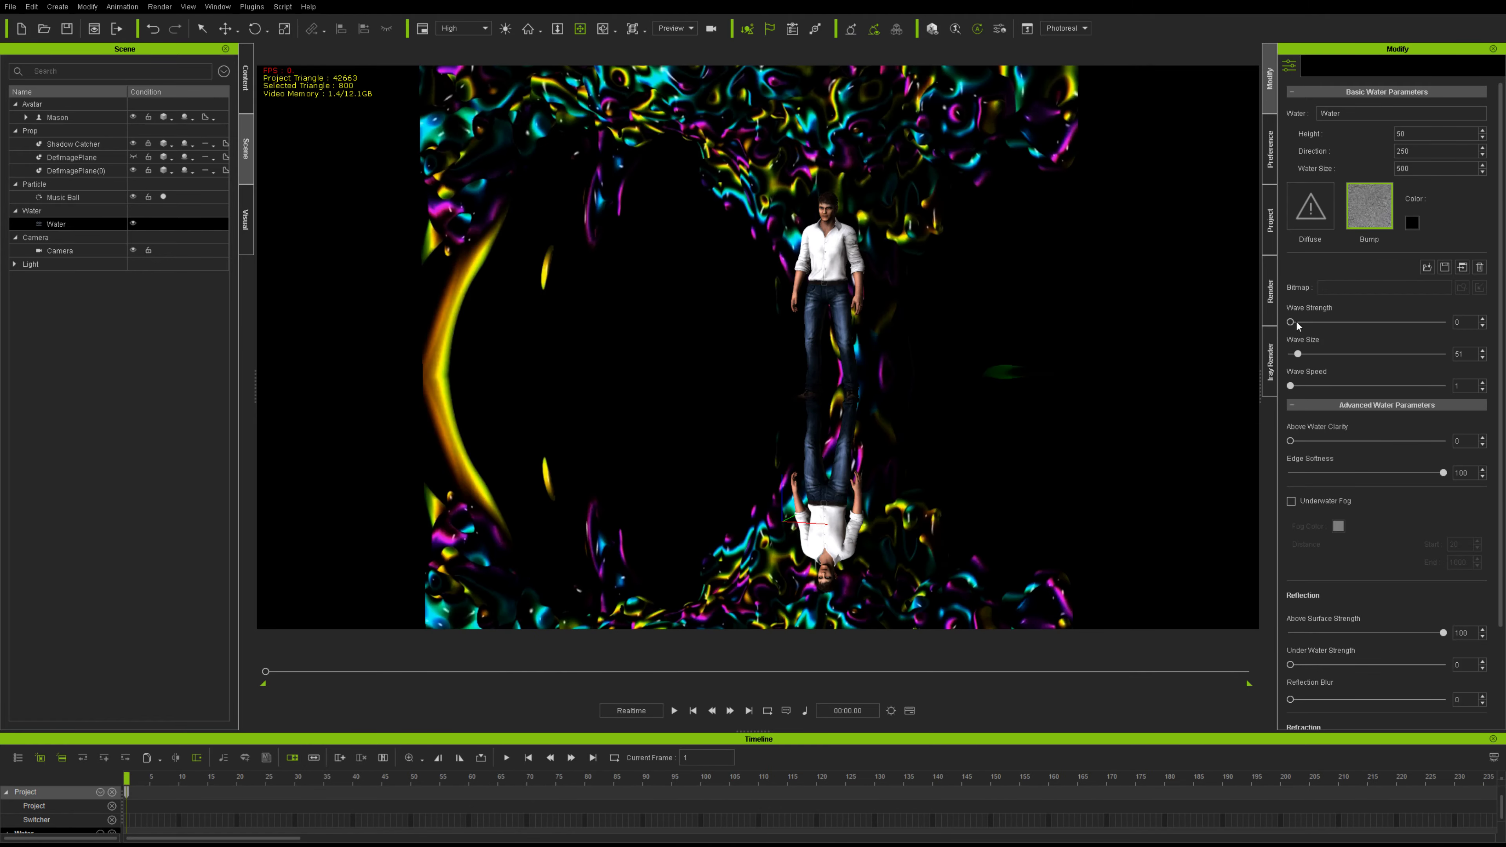
# Raise the water's wave strength slightly above 0 and preview the rippling reflections in playback.
pyautogui.moveTo(1294, 323); pyautogui.dragTo(1302, 327)
pyautogui.click(675, 711)
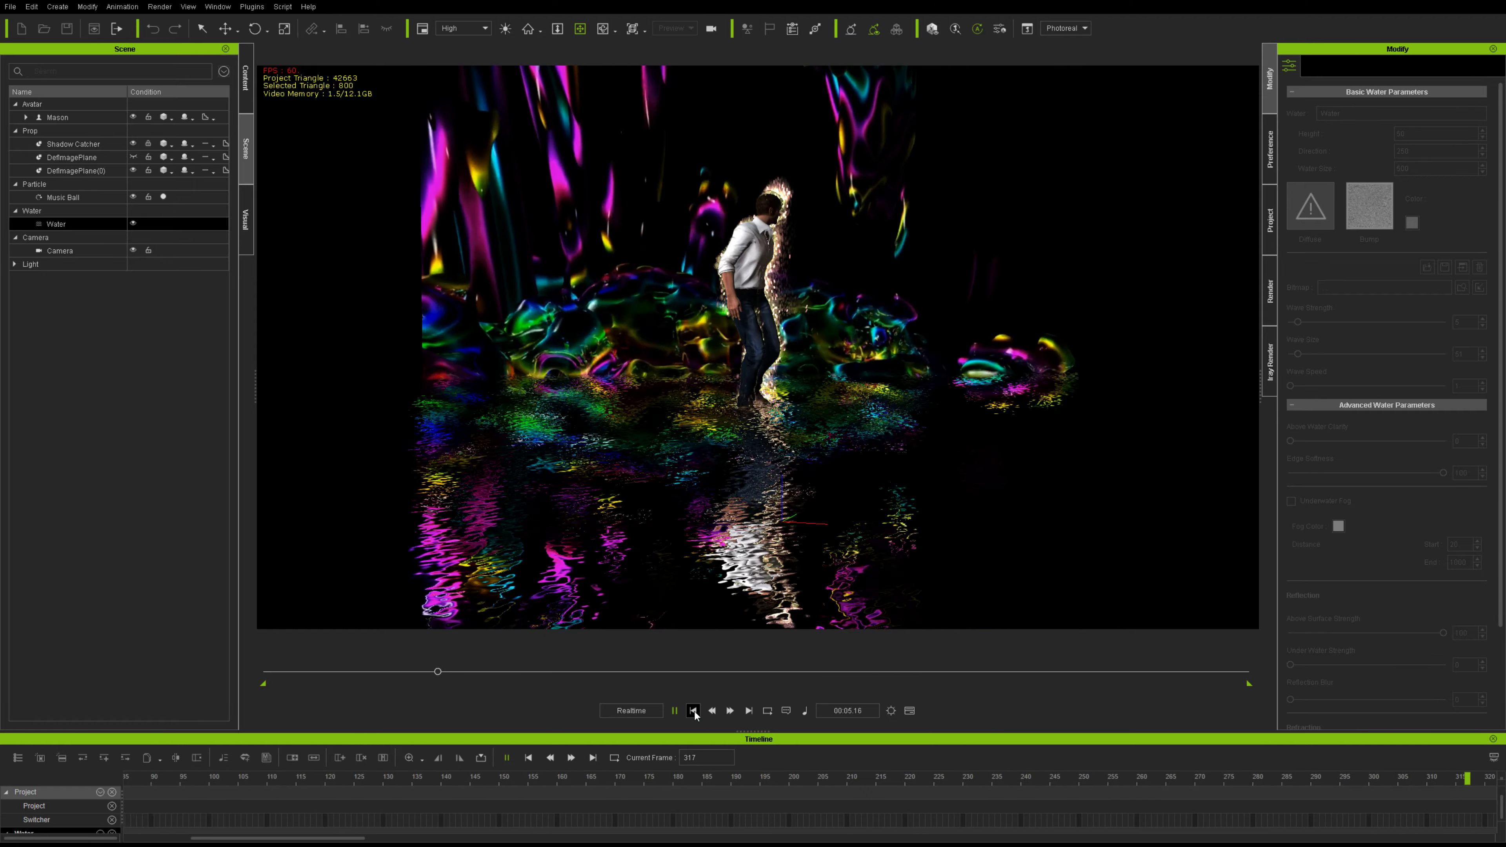
# Return to the first frame and apply the Sunset_2 HDRI atmosphere from the stage library to the scene.
pyautogui.click(693, 710)
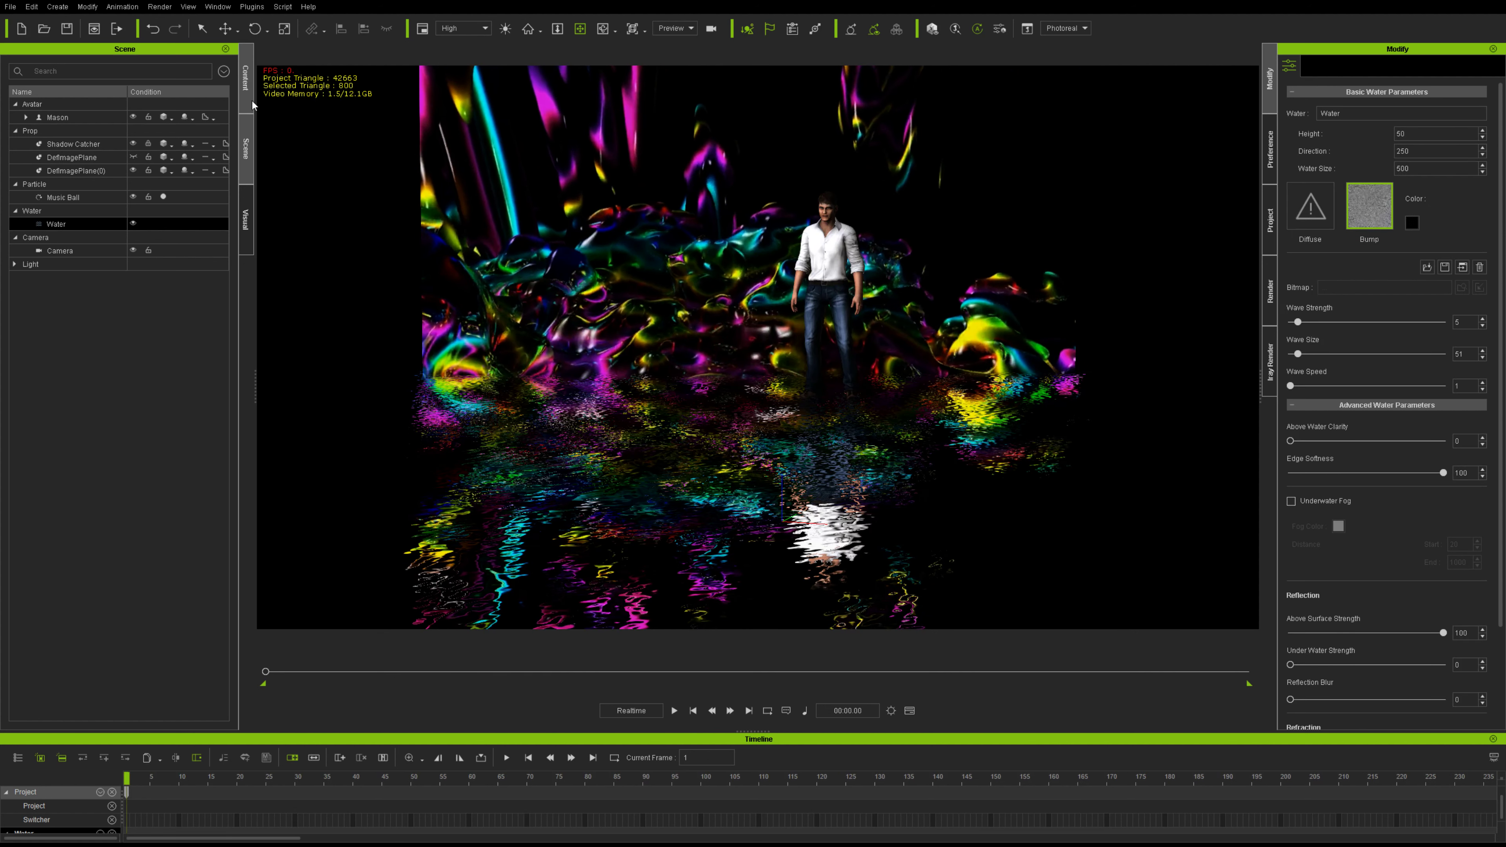
pyautogui.click(248, 84)
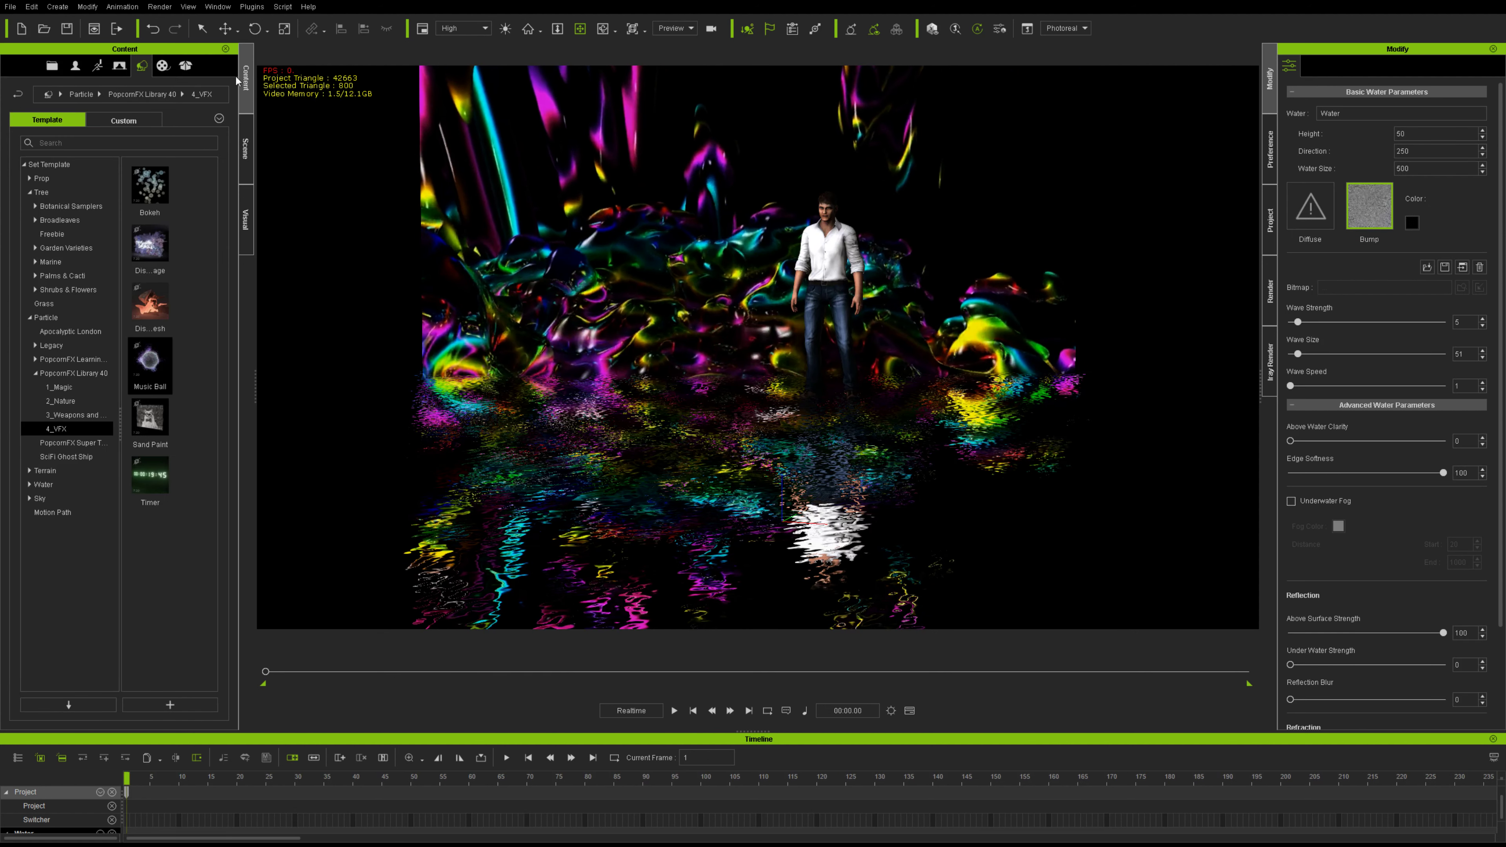
pyautogui.click(119, 67)
pyautogui.click(162, 66)
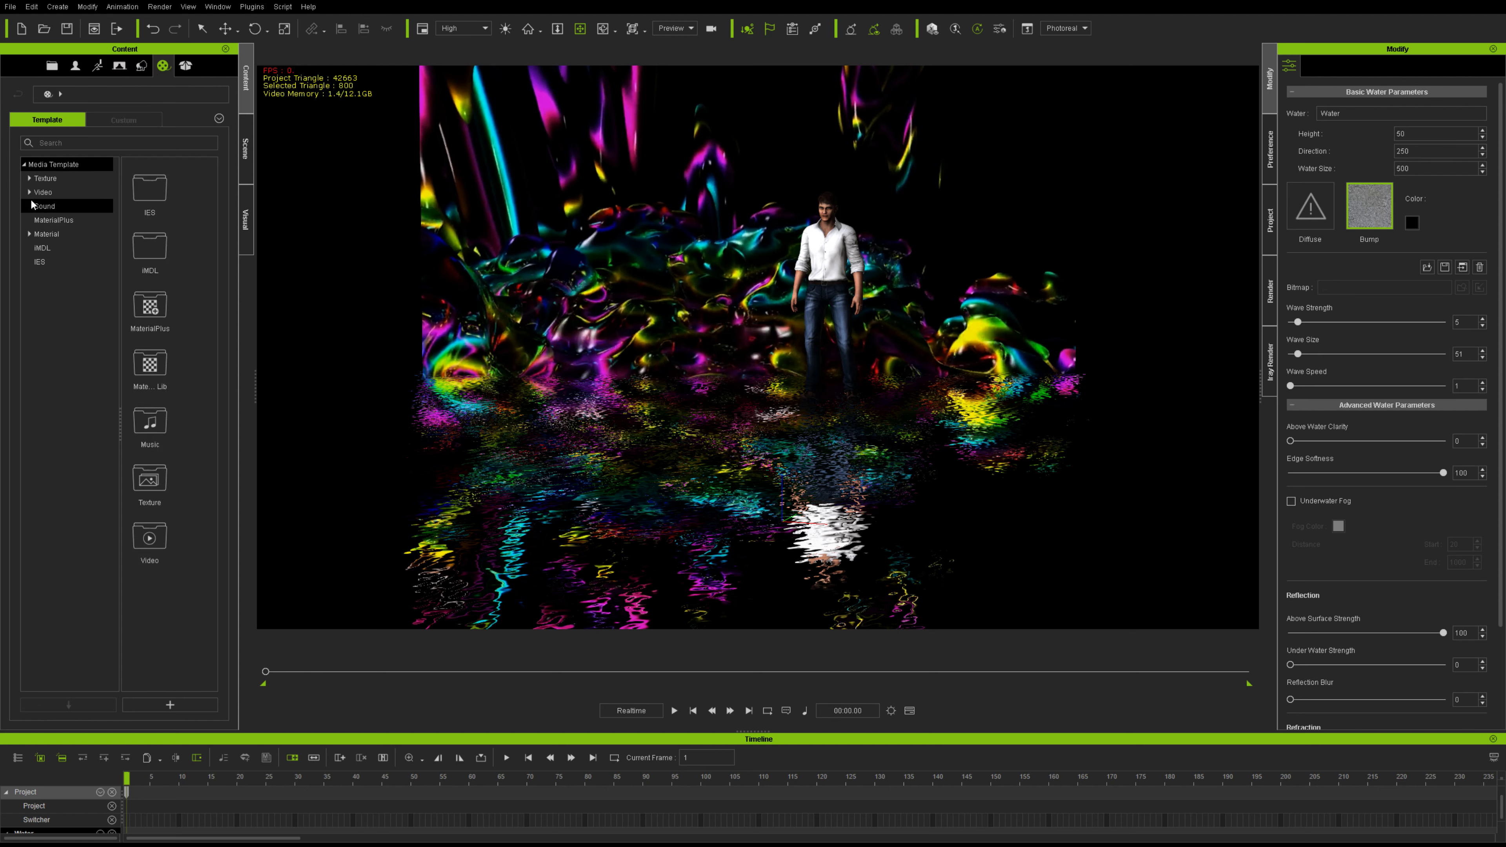
pyautogui.click(29, 194)
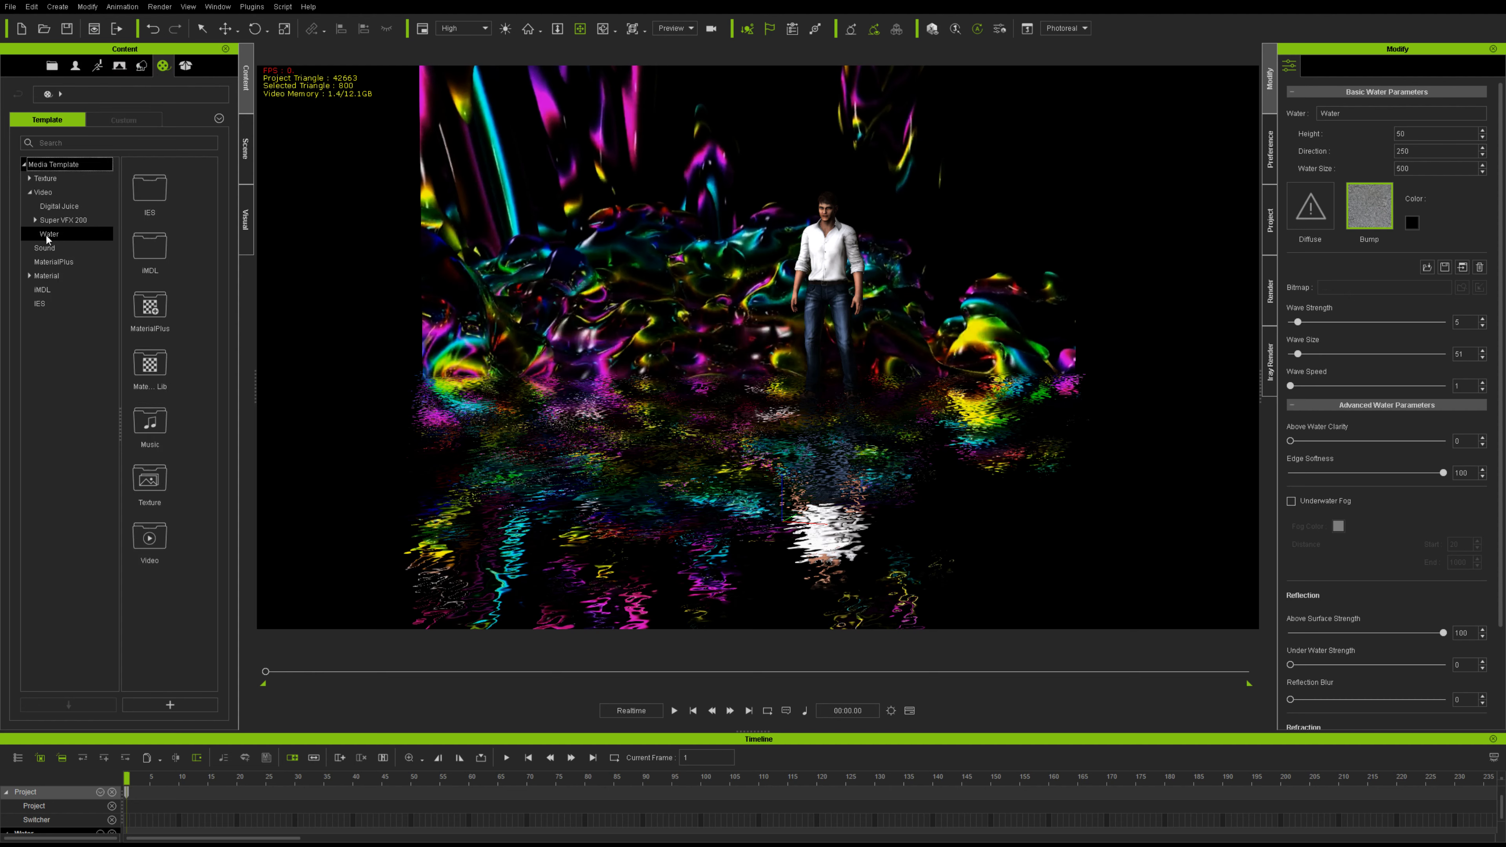
pyautogui.click(31, 277)
pyautogui.click(121, 67)
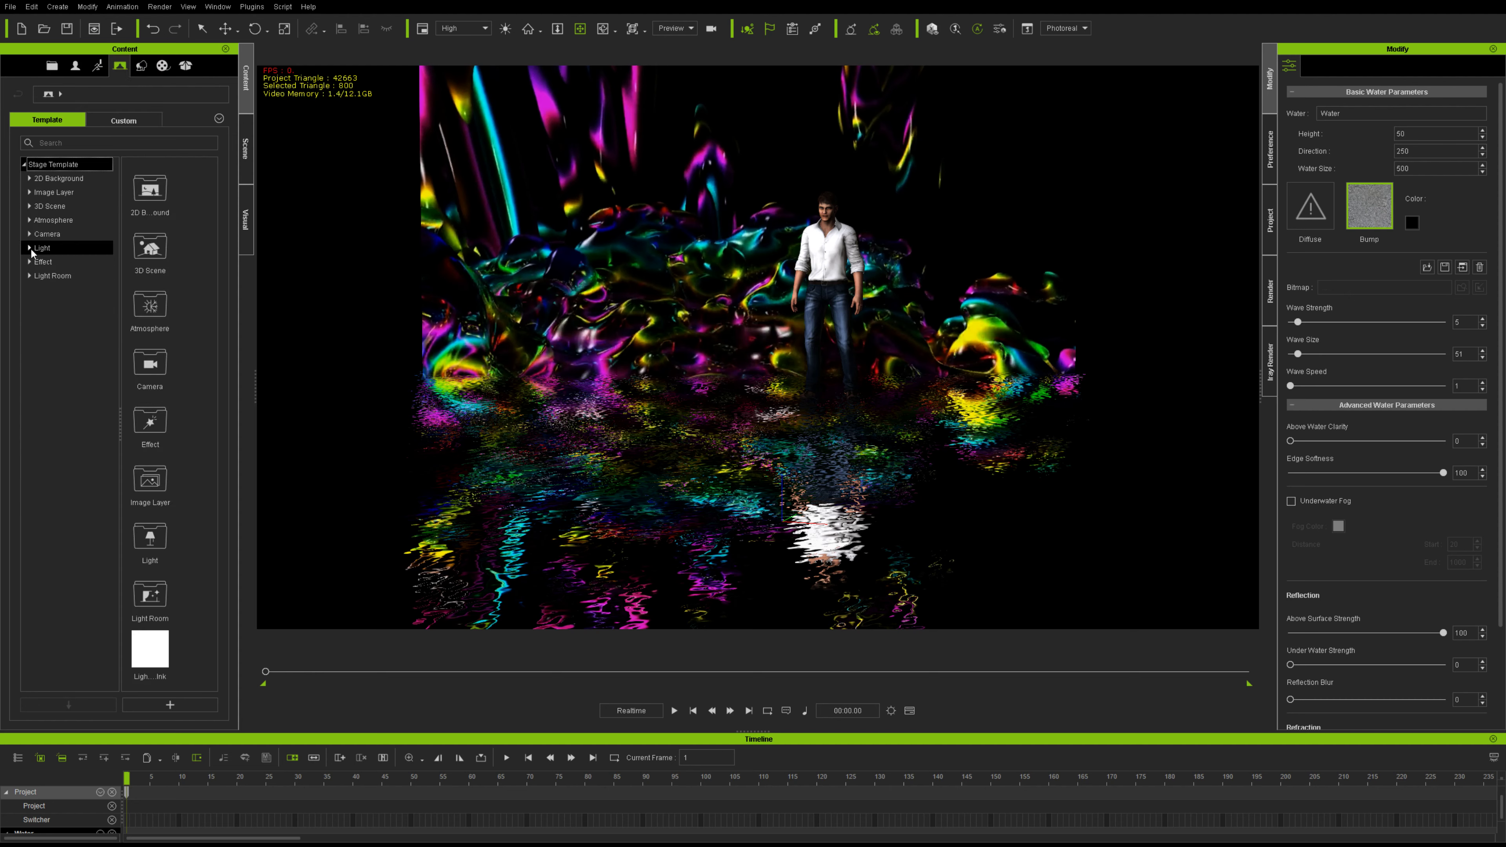
pyautogui.click(30, 221)
pyautogui.click(47, 236)
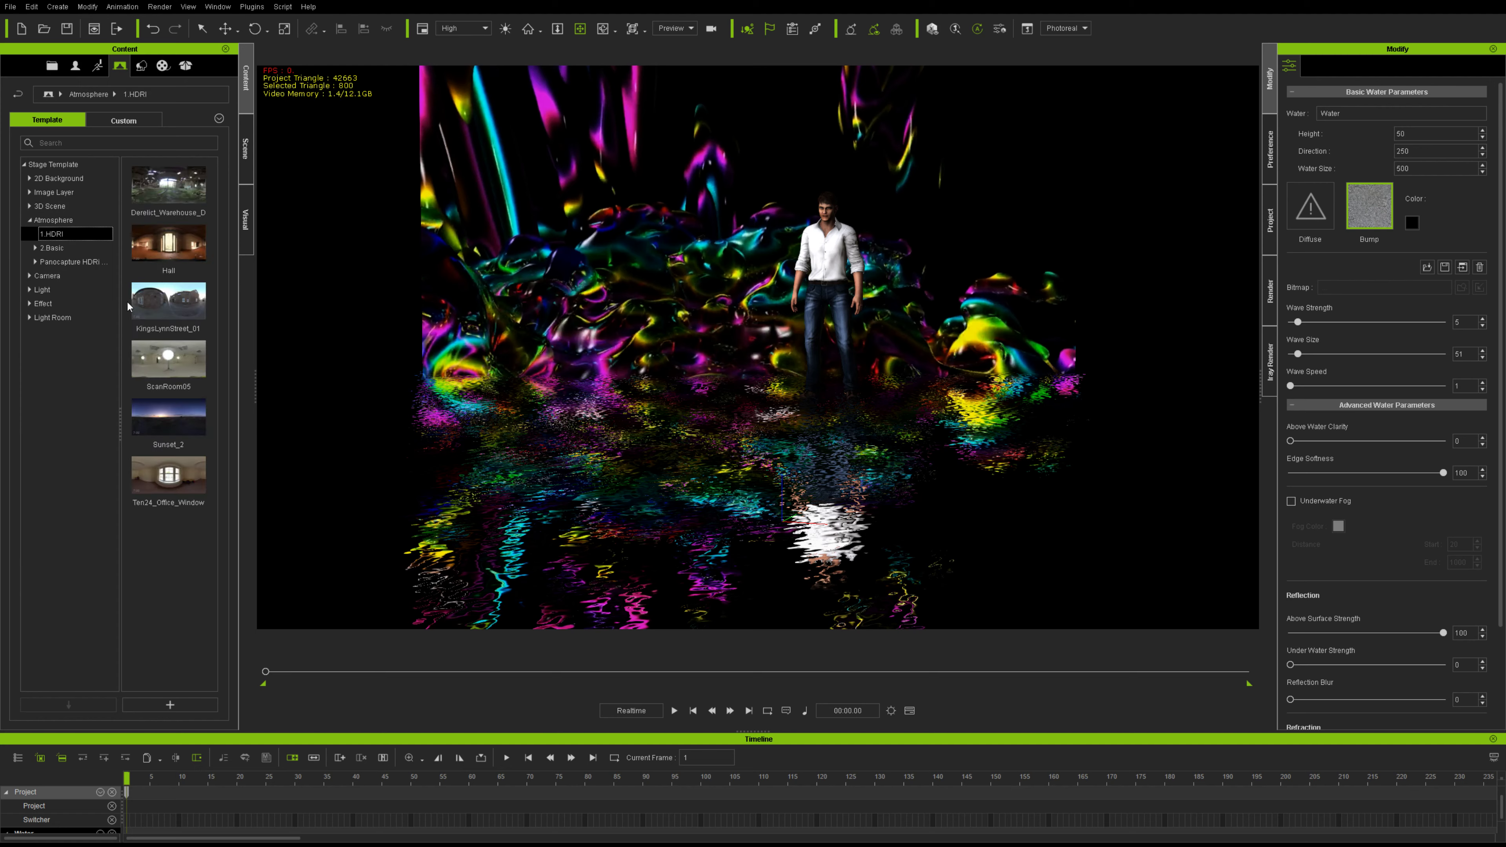
pyautogui.click(169, 424)
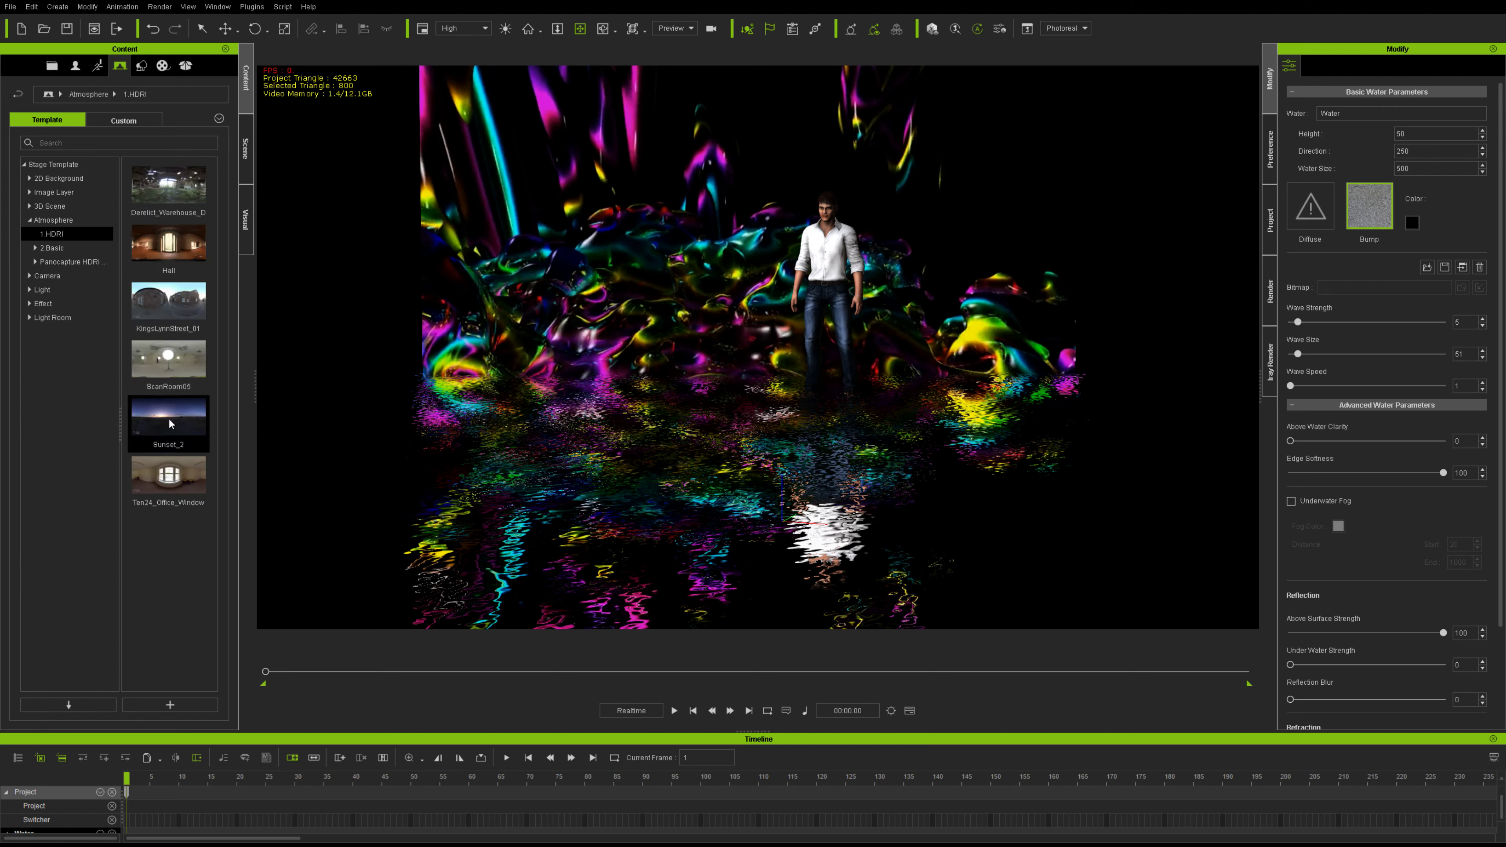
pyautogui.doubleClick(169, 423)
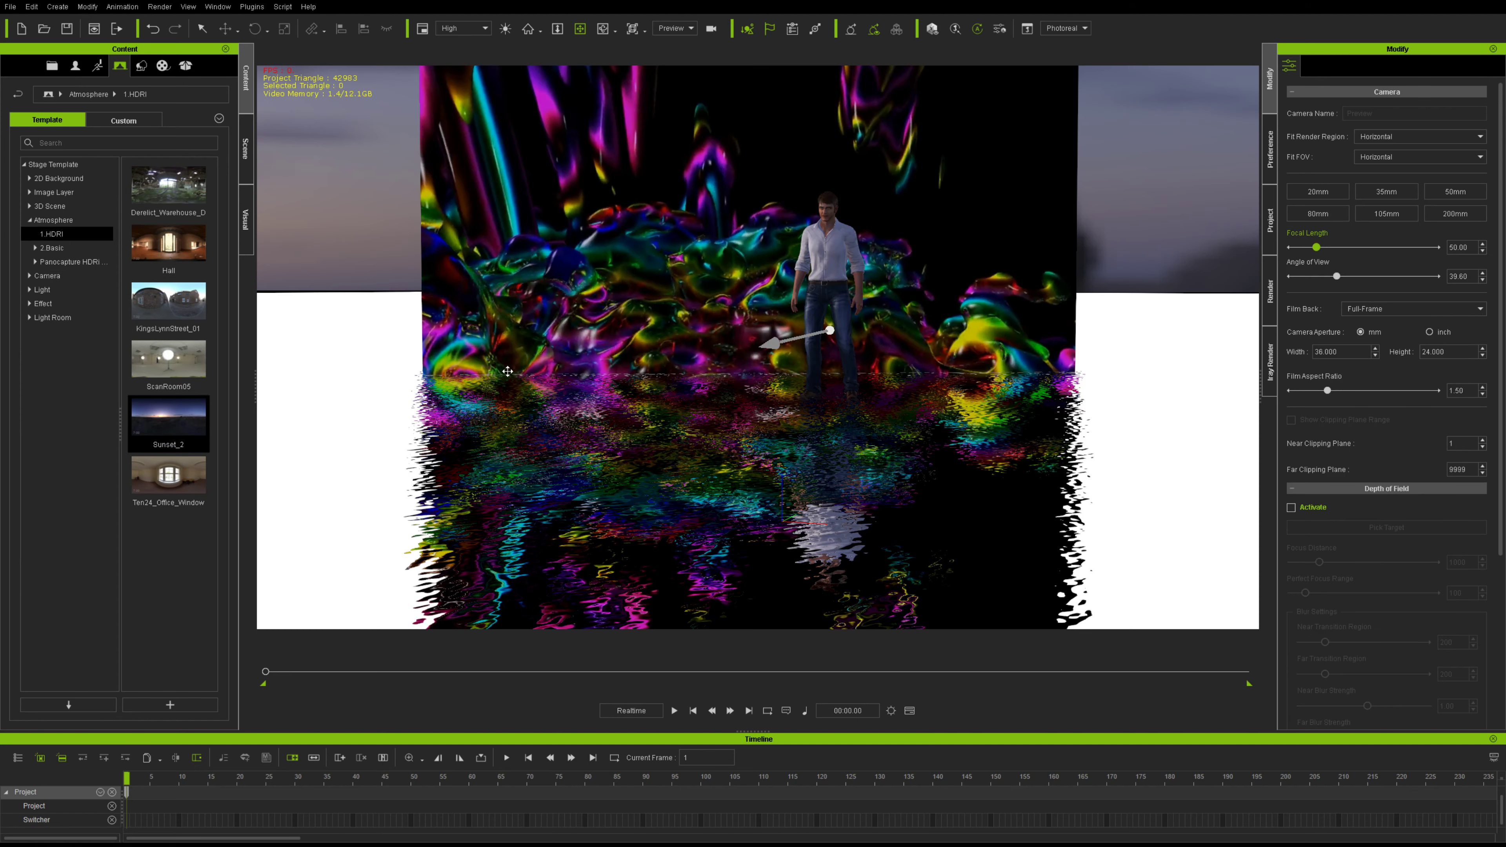
# Enable the HDR effect with tone mapping, and set its brightness threshold to 200 and bloom scale to 0.
pyautogui.scroll(2, 540, 356)
pyautogui.moveTo(540, 356); pyautogui.dragTo(627, 356)
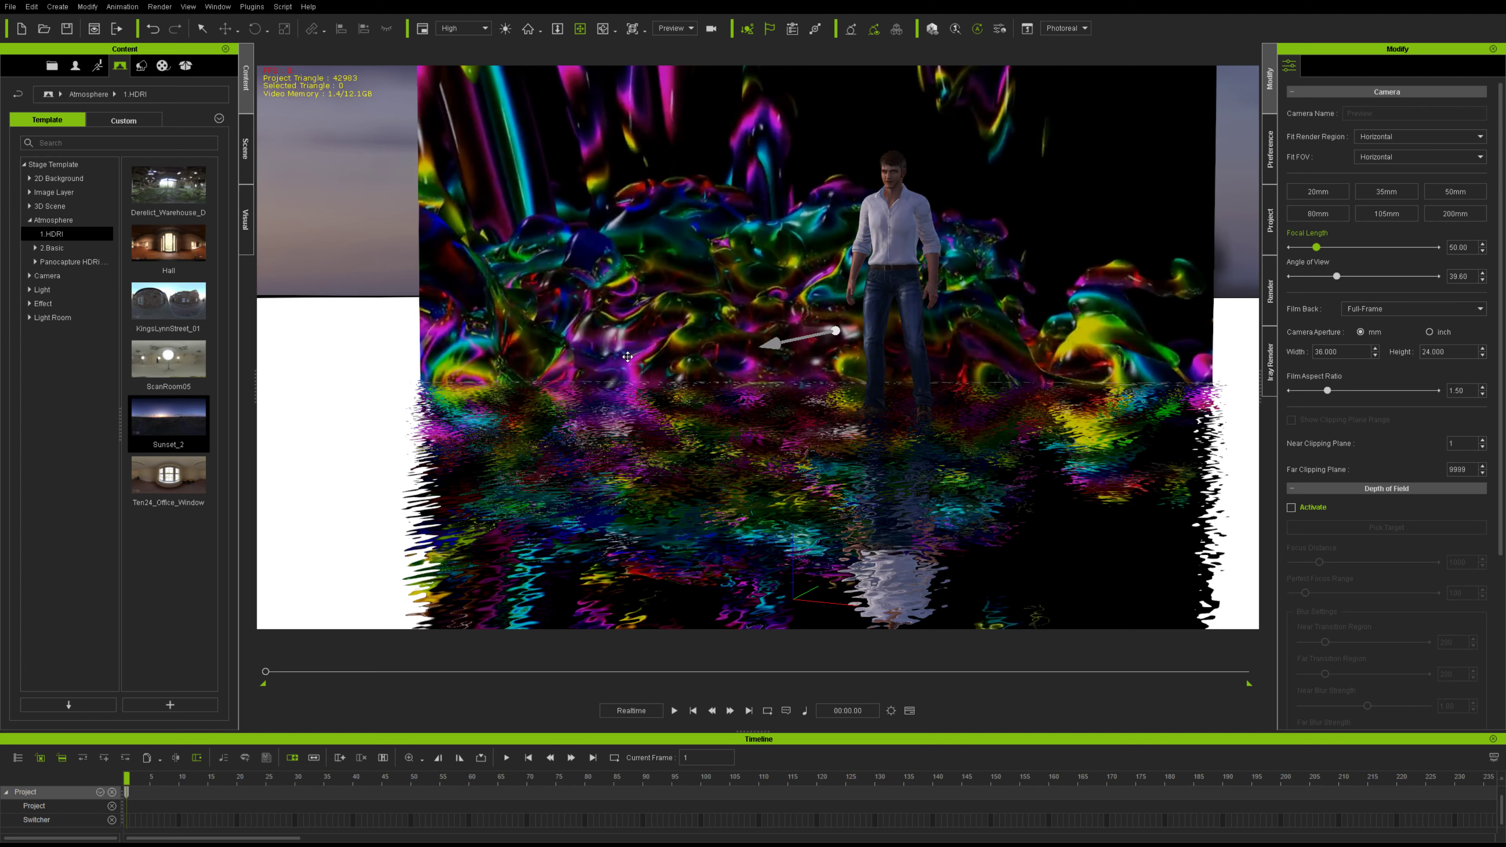
pyautogui.scroll(3, 656, 356)
pyautogui.moveTo(740, 248); pyautogui.dragTo(642, 482)
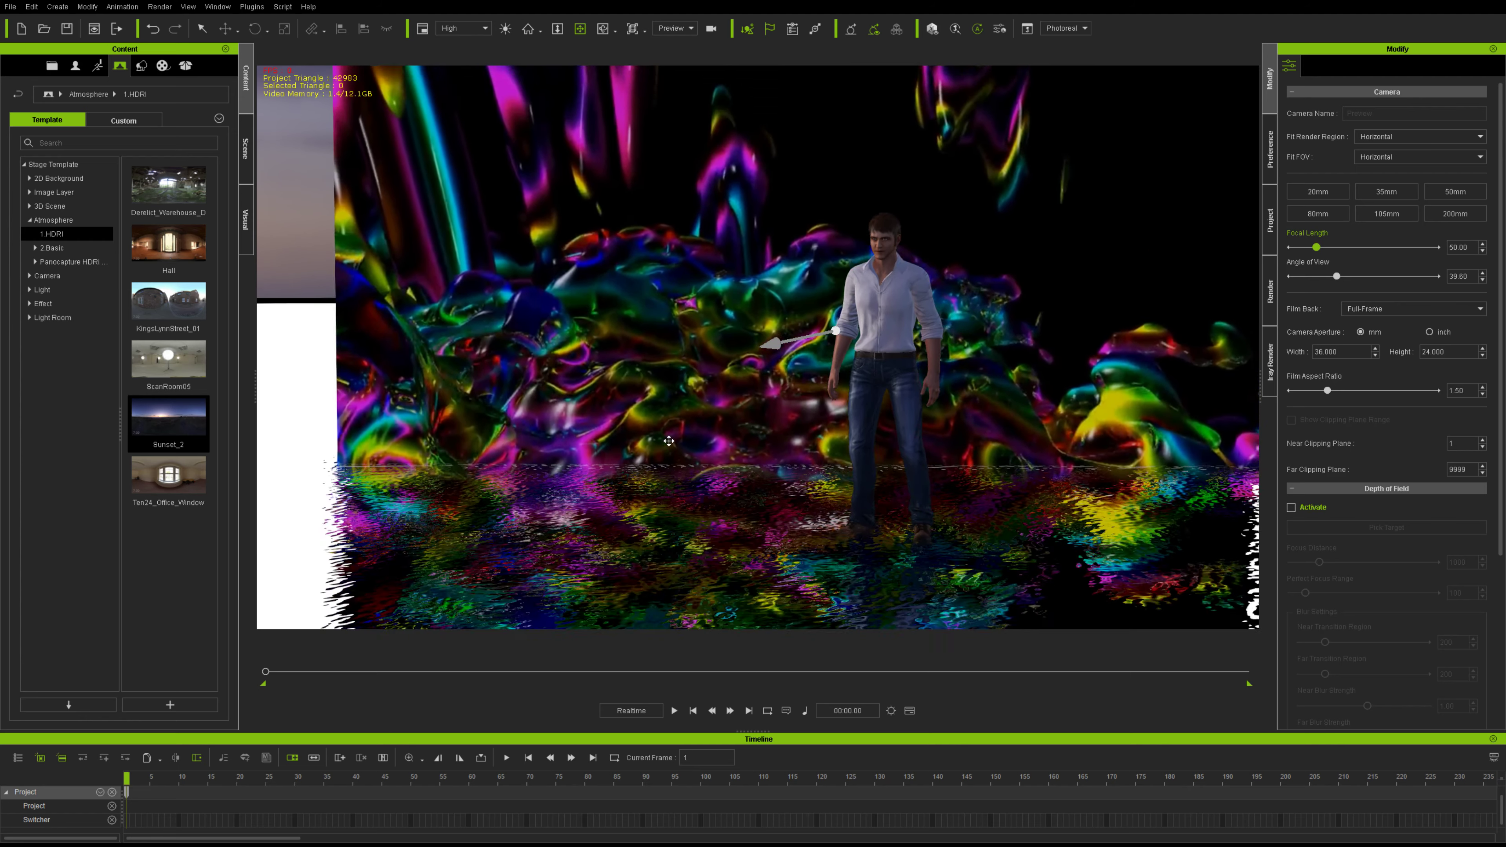
pyautogui.moveTo(719, 368)
pyautogui.mouseDown()
pyautogui.moveTo(699, 364)
pyautogui.moveTo(718, 396)
pyautogui.mouseUp()
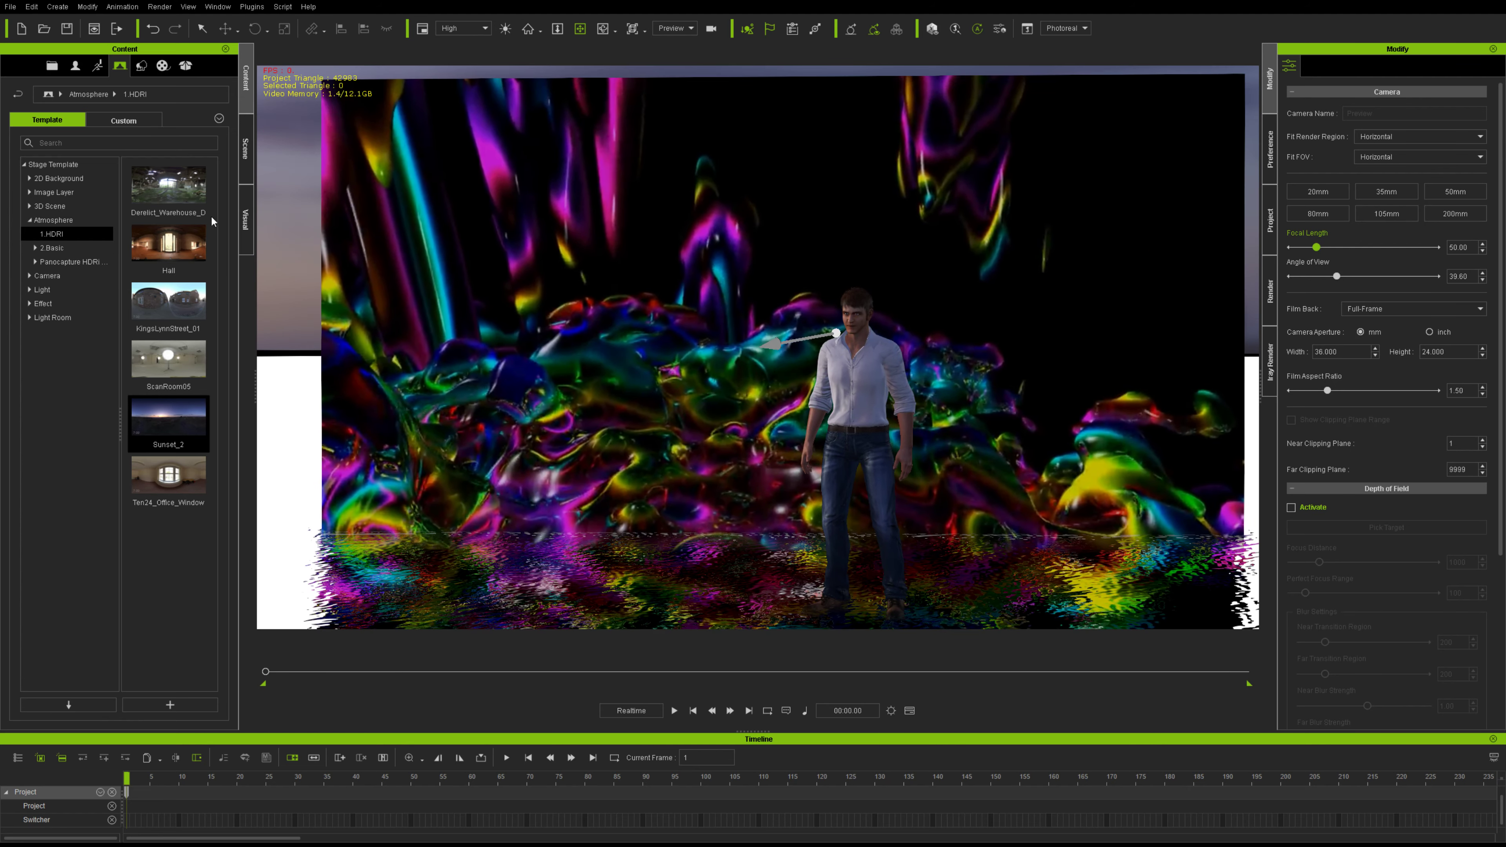
pyautogui.click(246, 214)
pyautogui.scroll(3, 140, 336)
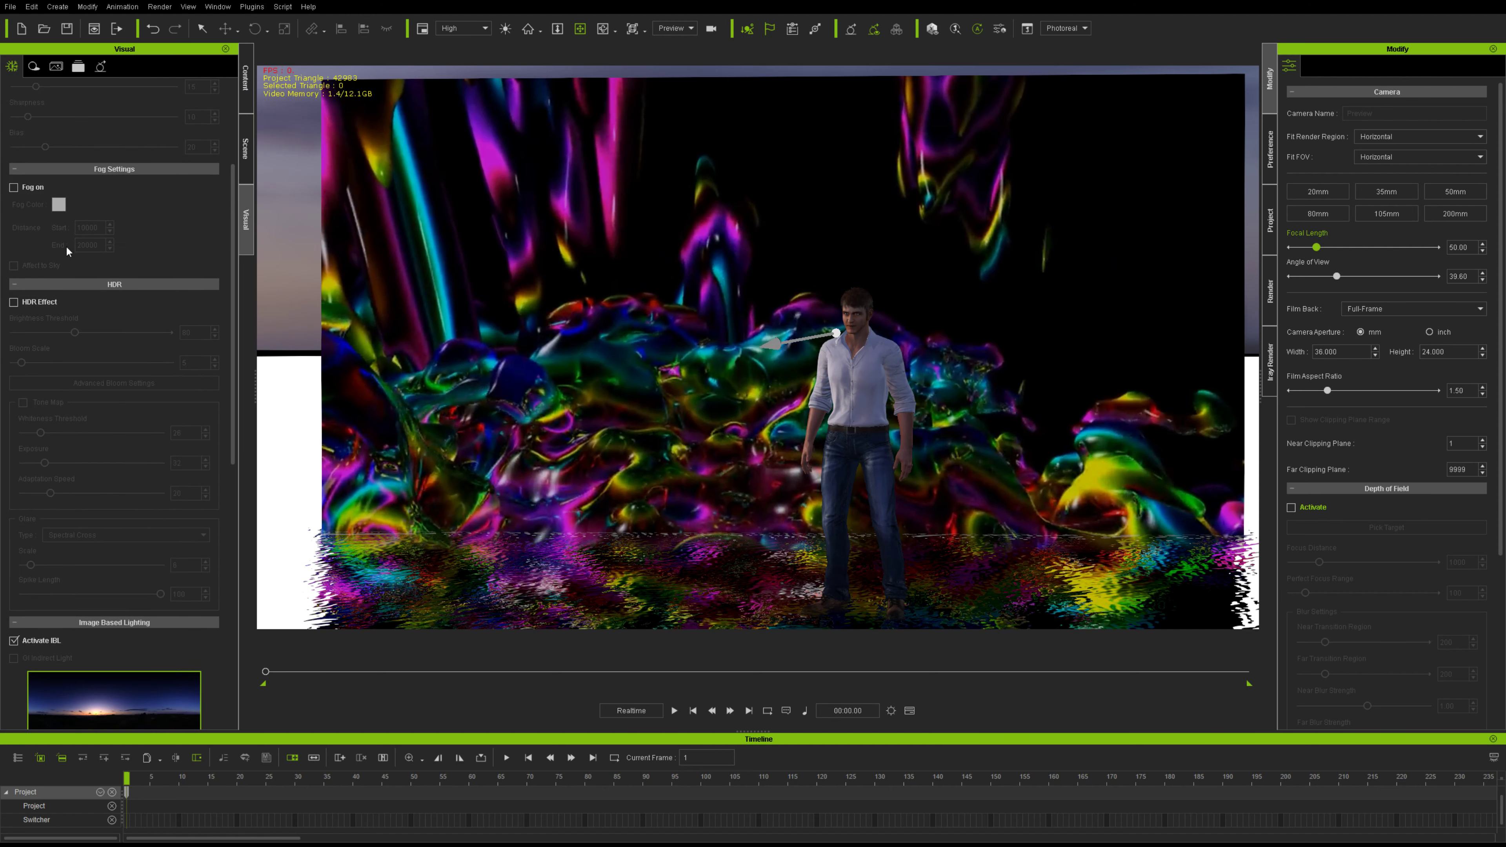
pyautogui.scroll(3, 45, 174)
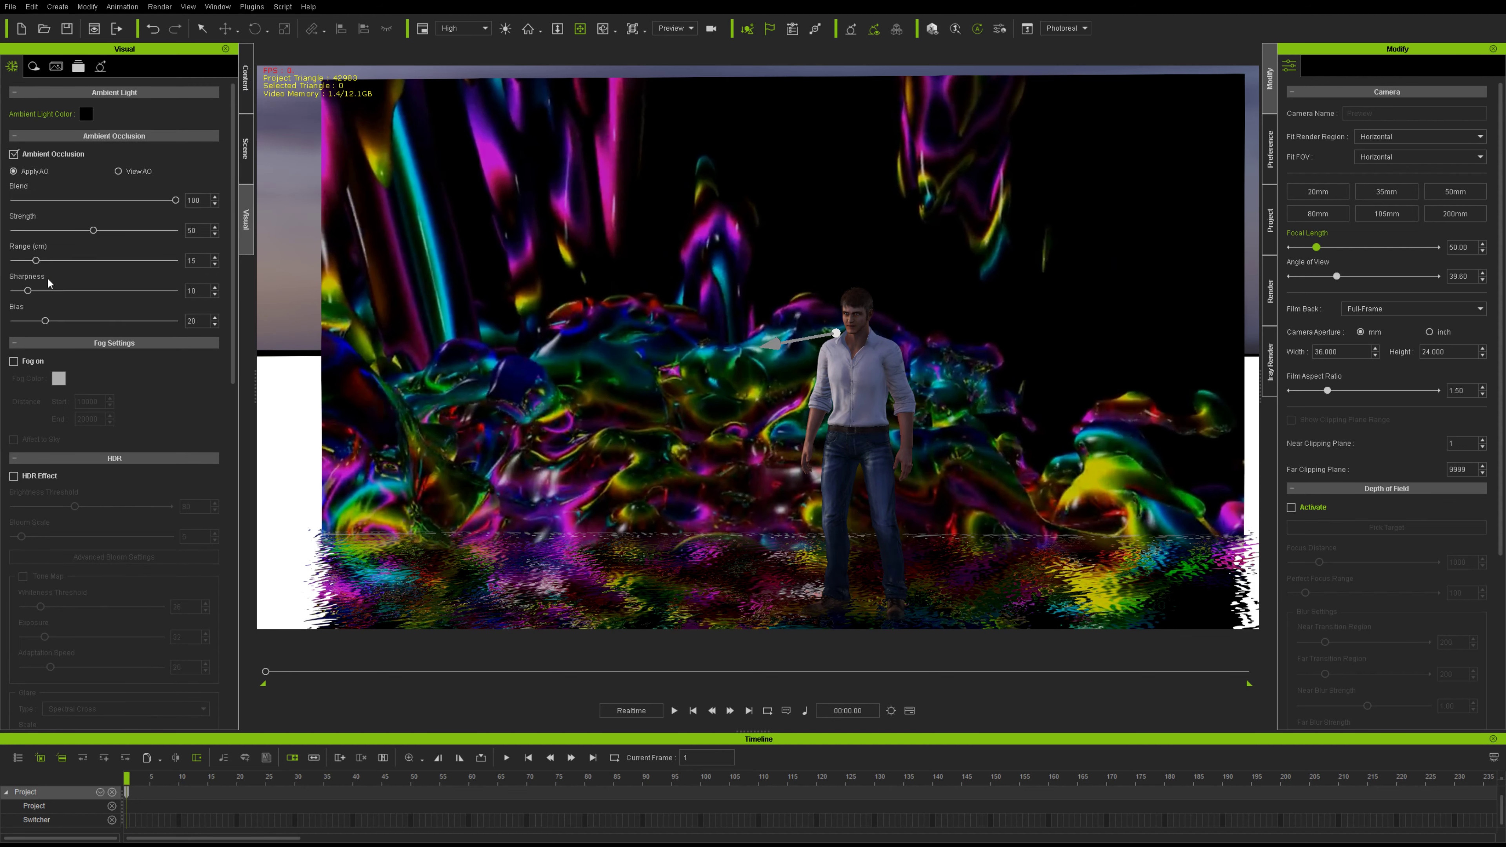
pyautogui.scroll(-5, 47, 277)
pyautogui.click(14, 196)
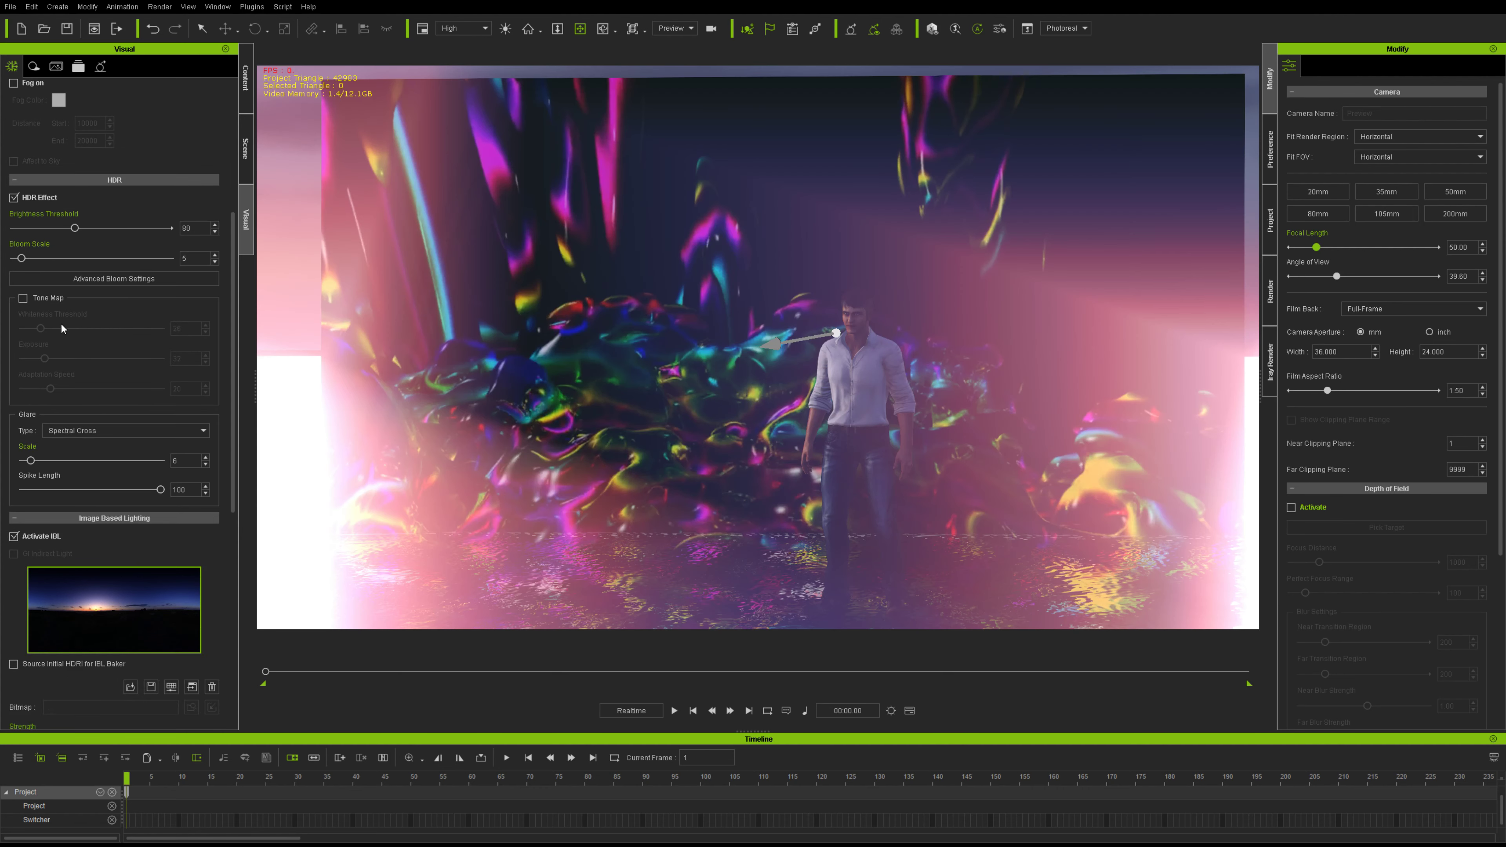
pyautogui.click(23, 298)
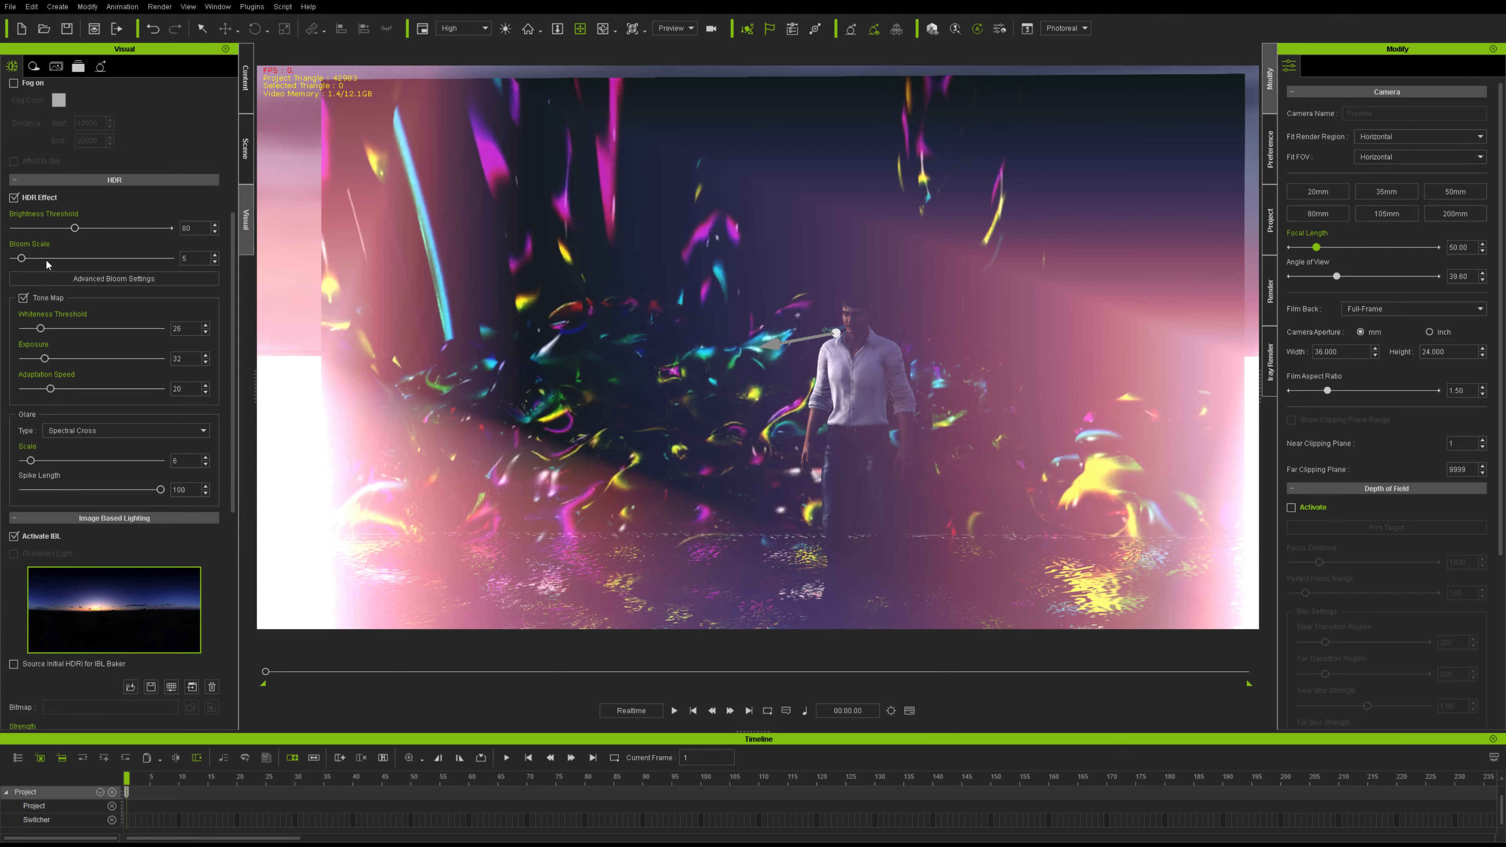
pyautogui.moveTo(24, 261); pyautogui.dragTo(168, 229)
pyautogui.scroll(-5, 544, 389)
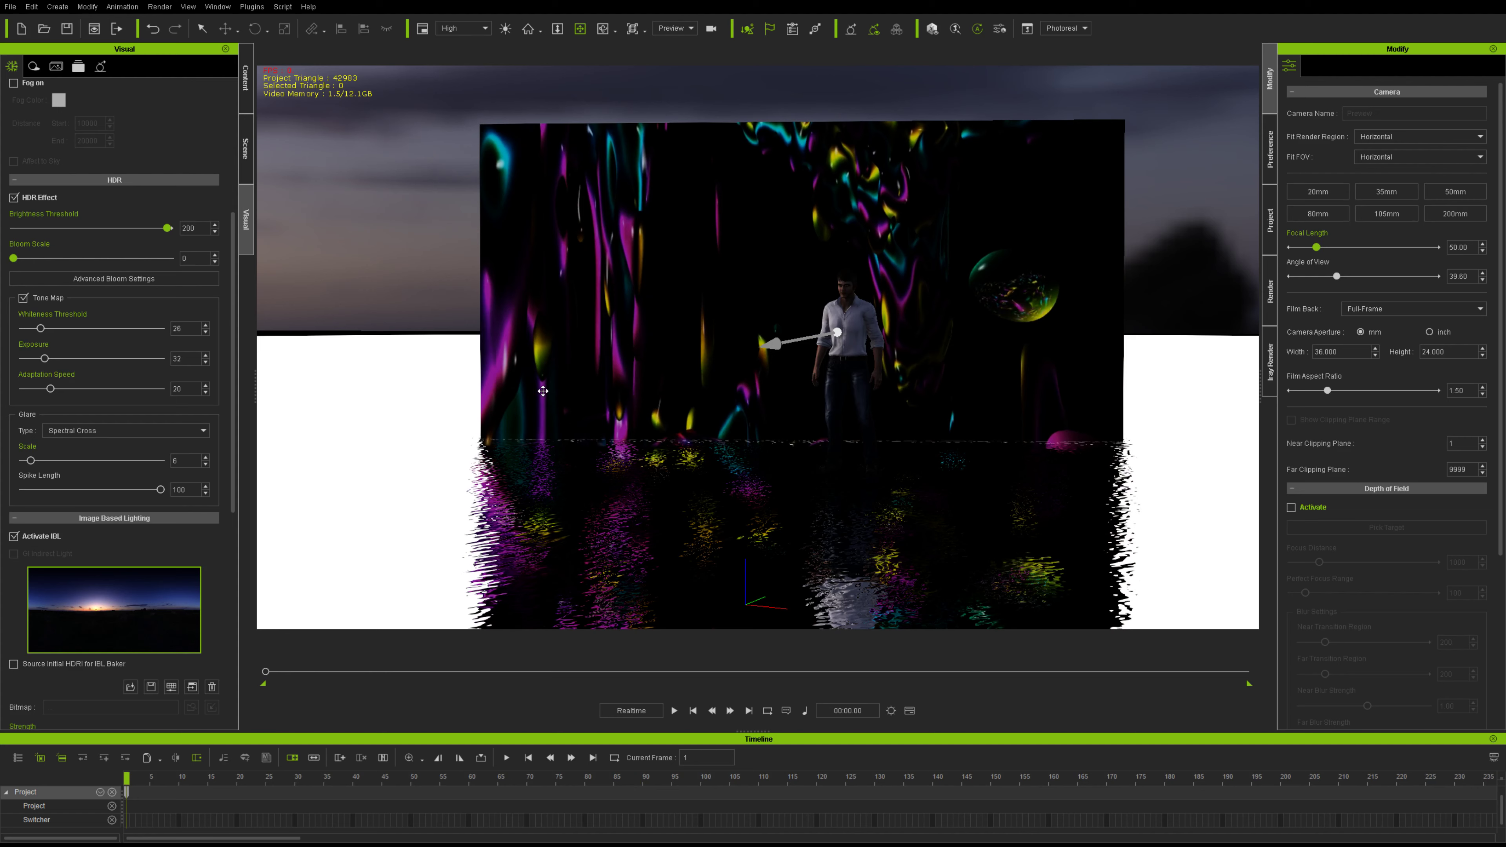
# Add the sunset mountain image as a plane, rotated about 25.7° around Z and scaled uniformly to about 527.7.
pyautogui.moveTo(646, 389); pyautogui.dragTo(487, 342, button='right')
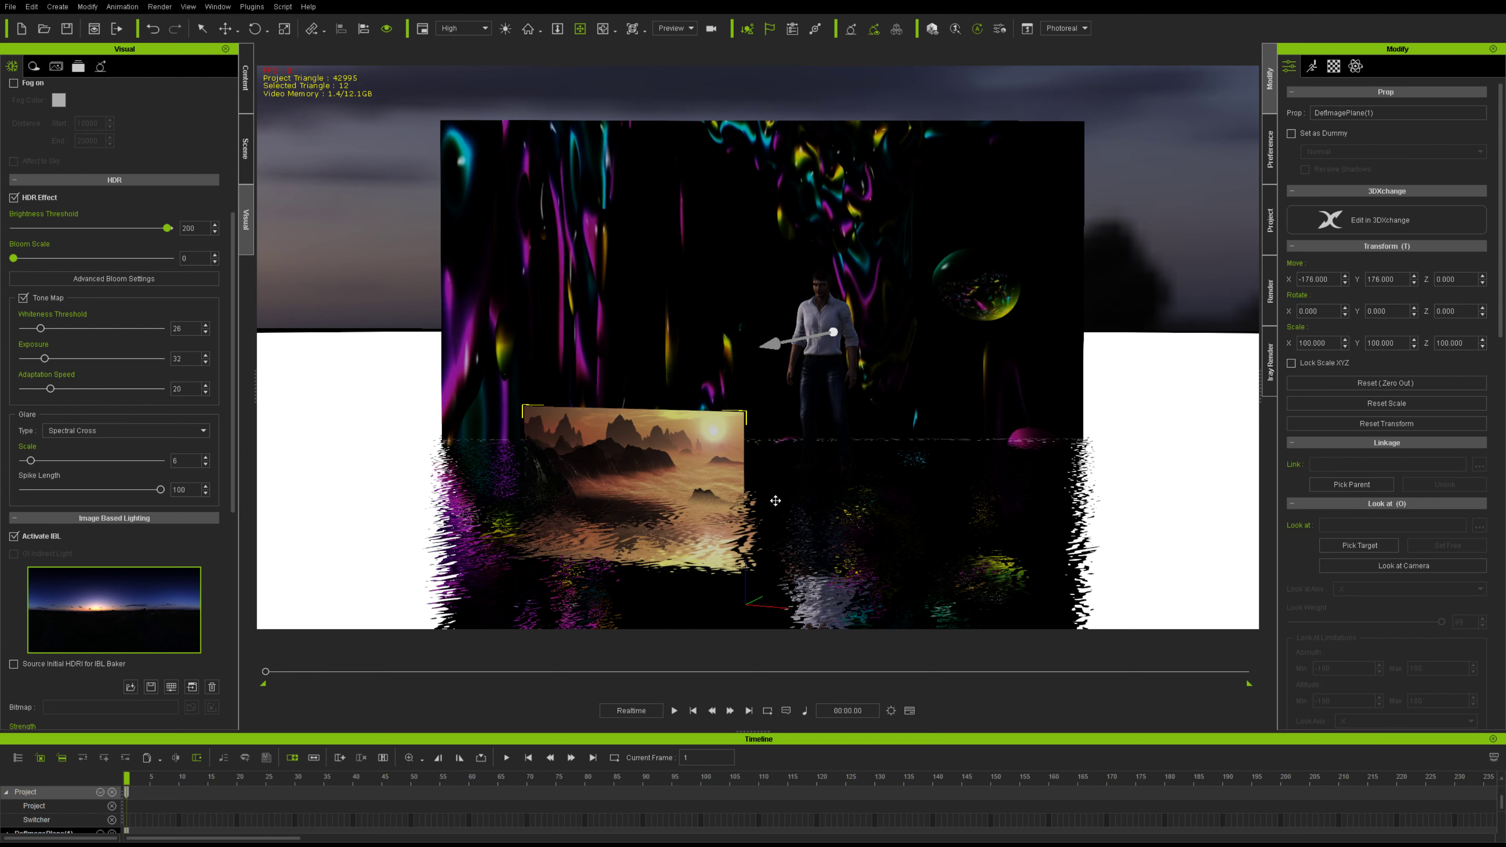
pyautogui.click(255, 27)
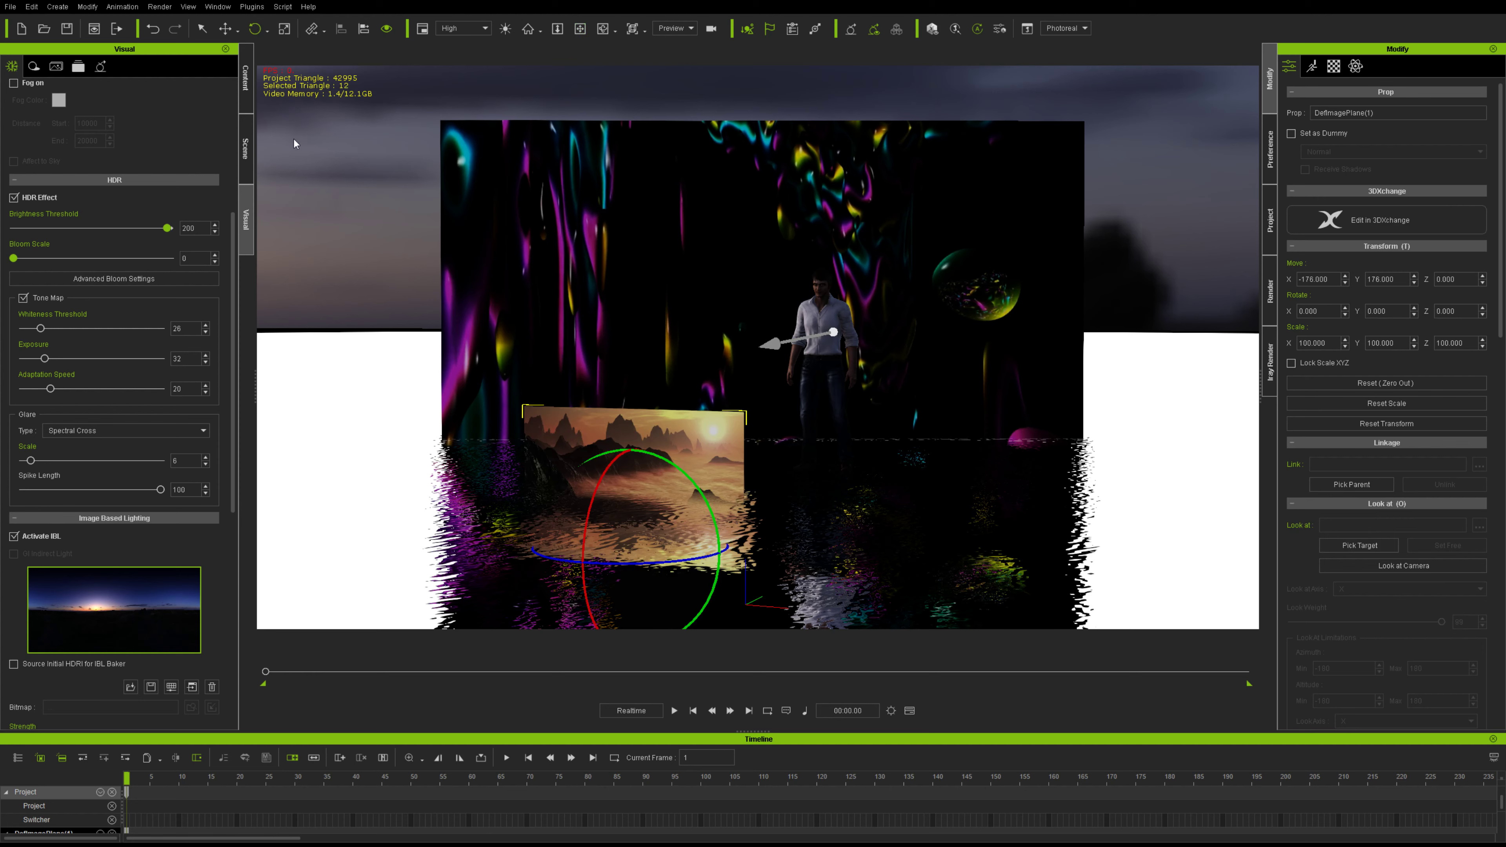
pyautogui.moveTo(673, 560)
pyautogui.mouseDown()
pyautogui.moveTo(709, 561)
pyautogui.moveTo(690, 561)
pyautogui.mouseUp()
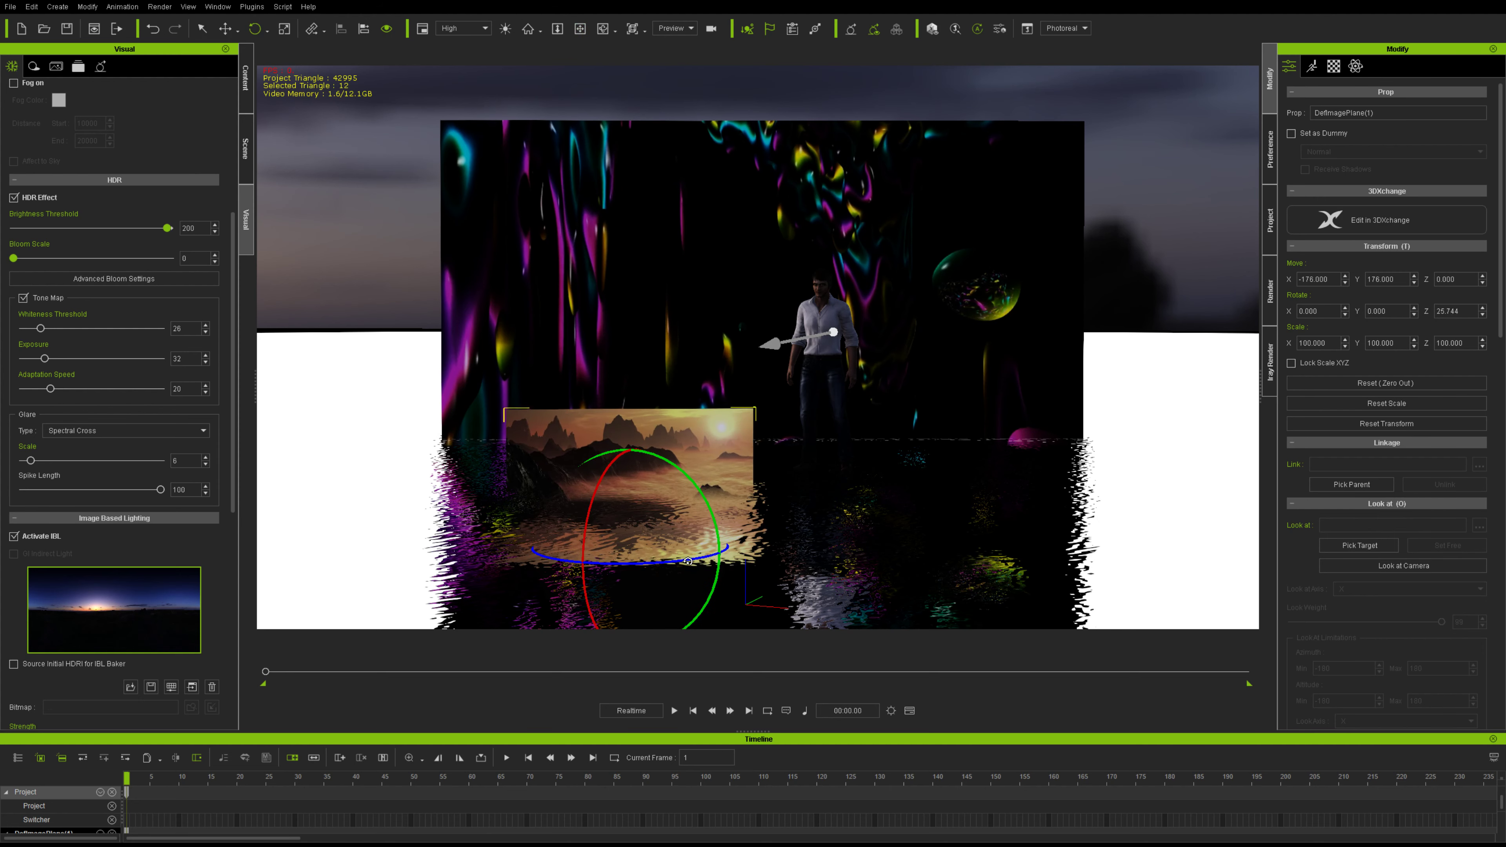
pyautogui.click(285, 28)
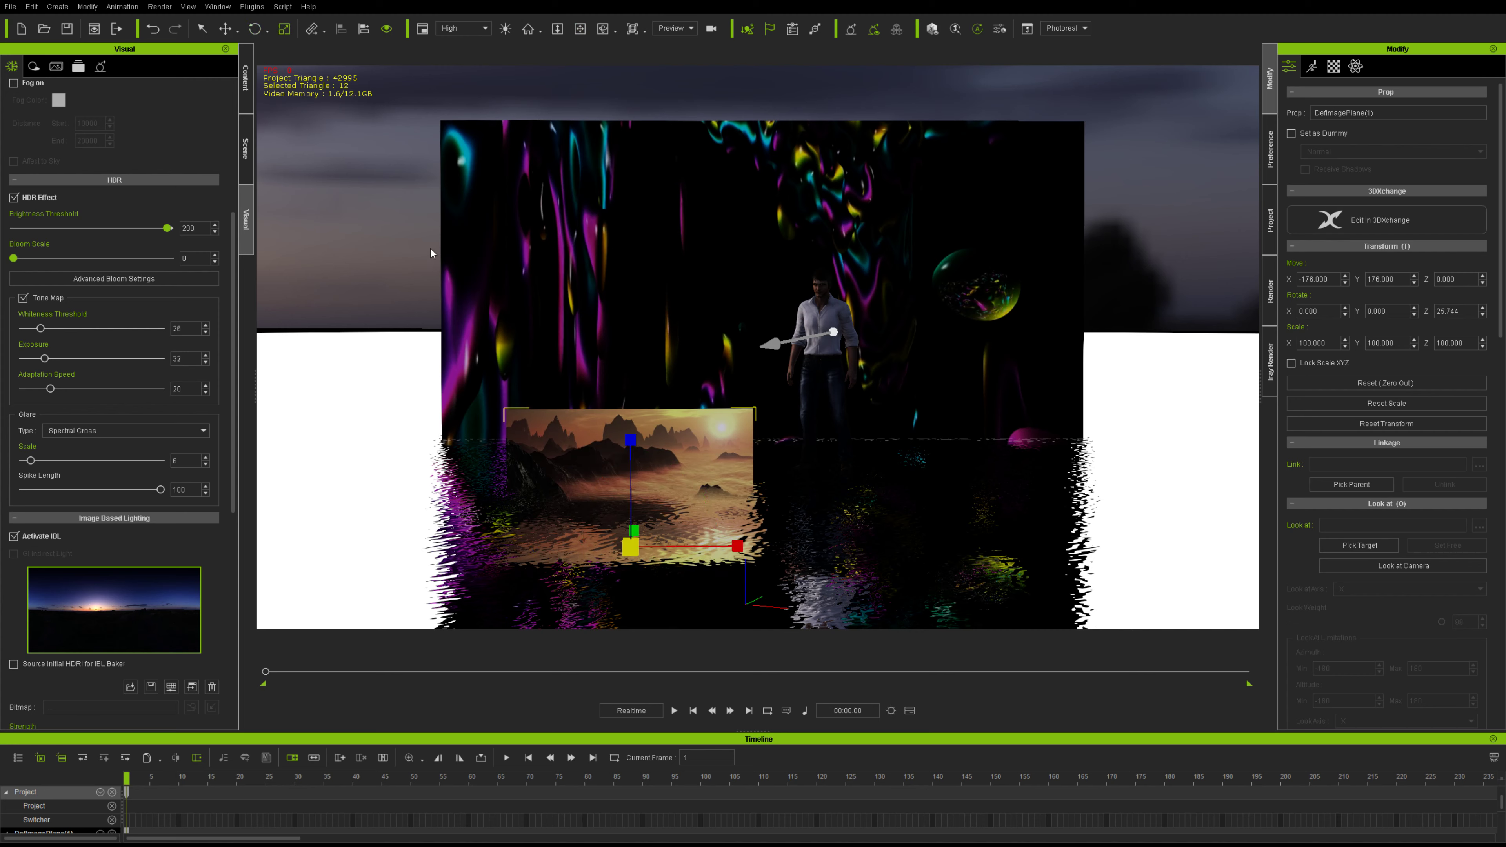
pyautogui.moveTo(628, 547); pyautogui.dragTo(855, 352)
# Lower the sunset image plane to about Z -297.5 in the water, preview the animation, and return to the first frame.
pyautogui.click(225, 27)
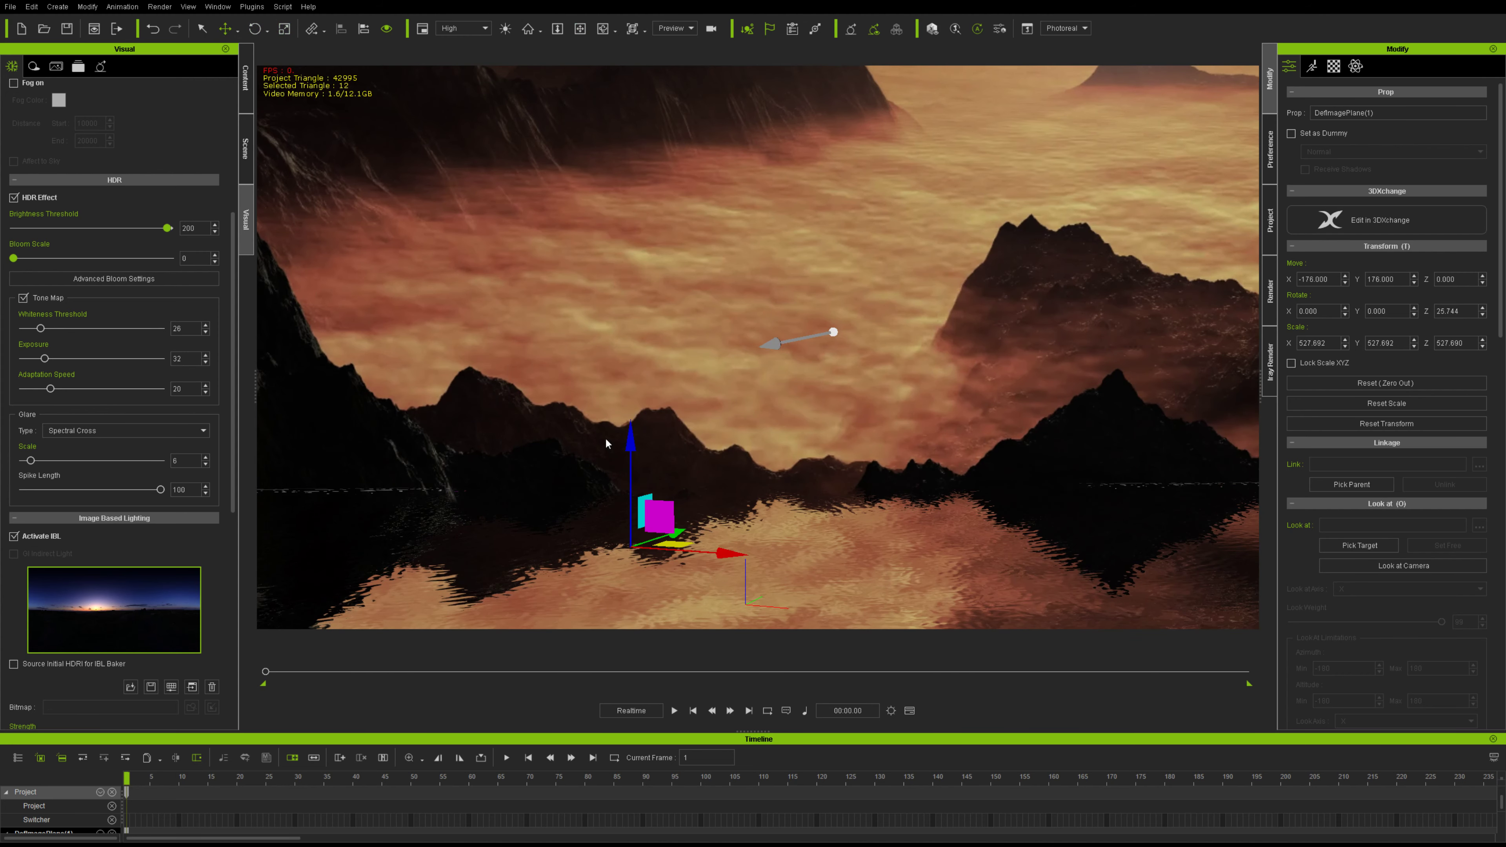
pyautogui.moveTo(630, 440); pyautogui.dragTo(625, 804)
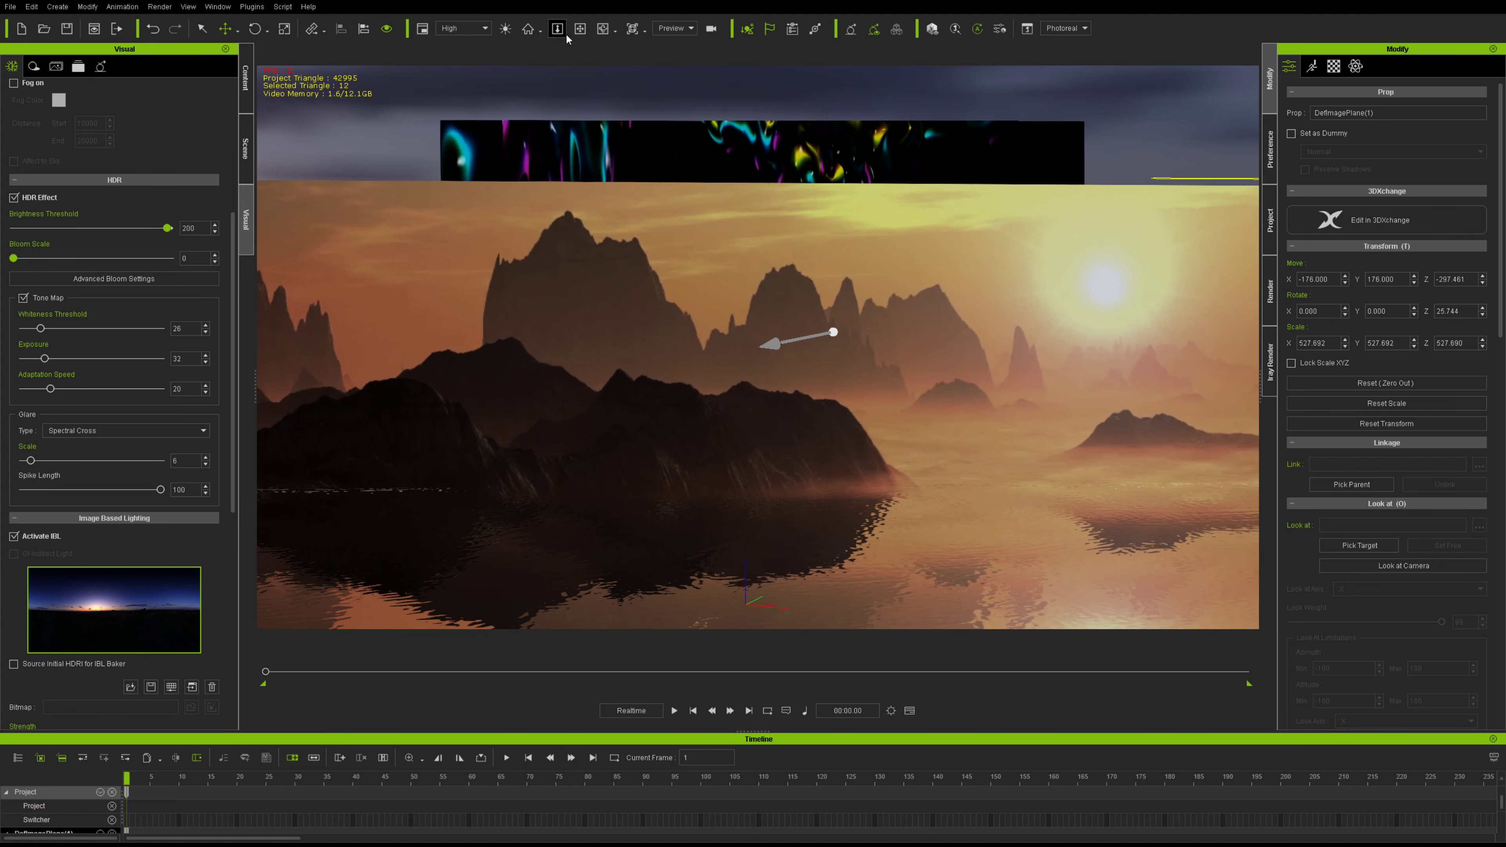
pyautogui.moveTo(868, 343); pyautogui.dragTo(919, 244)
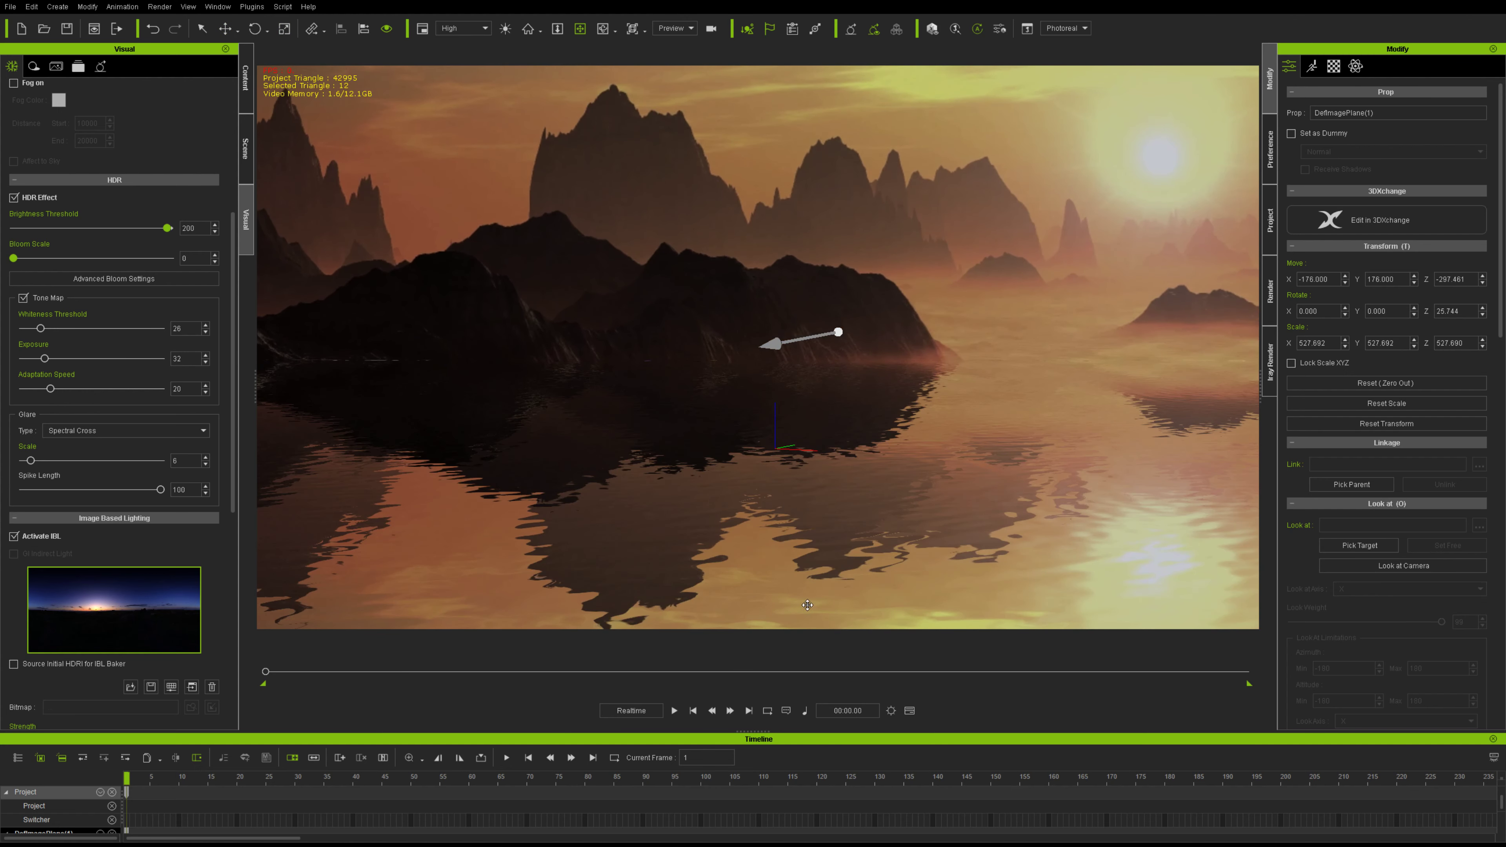
pyautogui.click(674, 710)
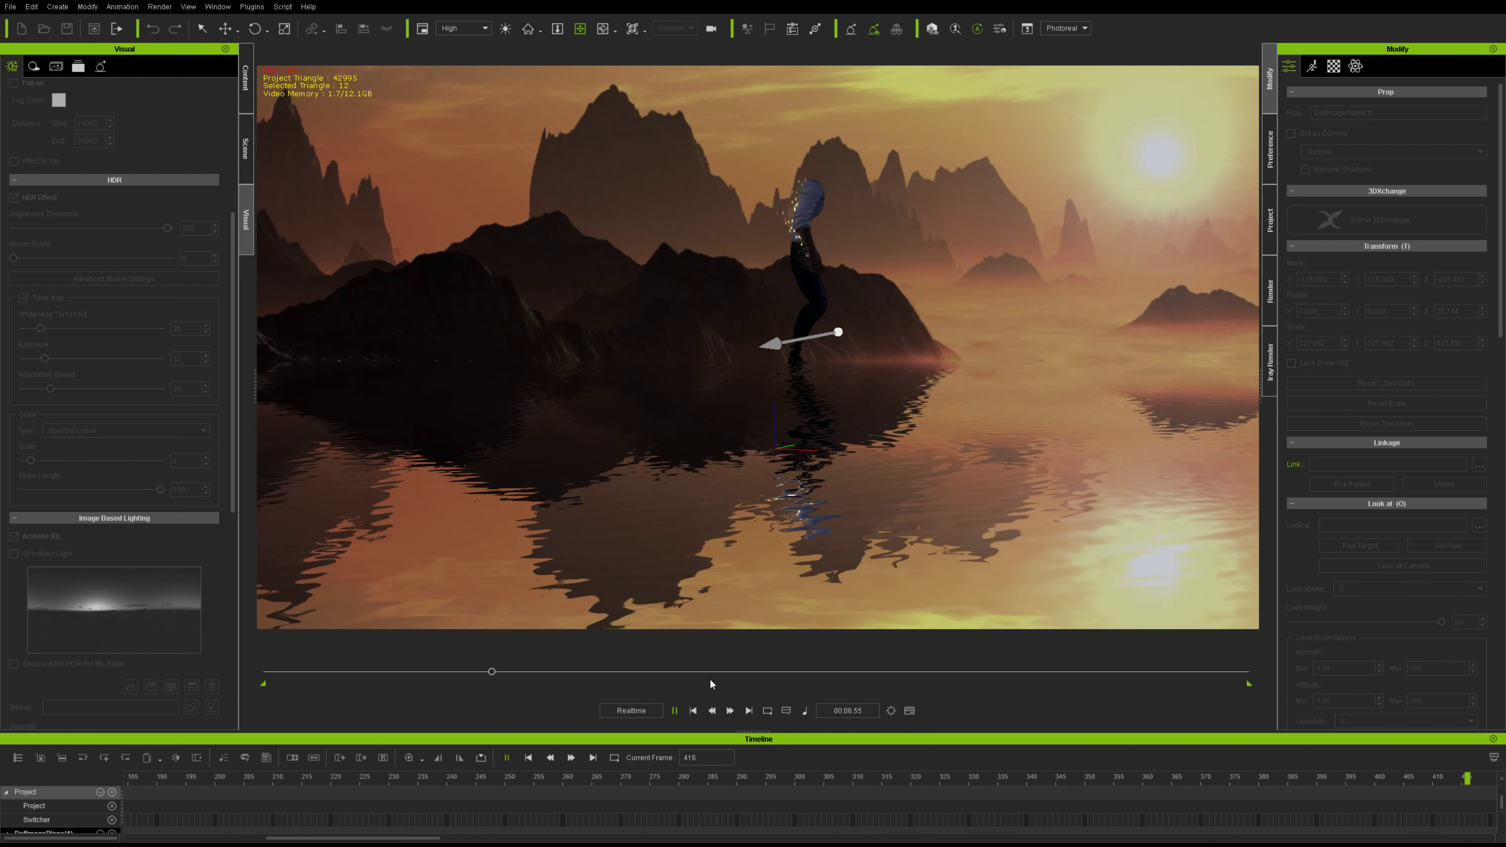
pyautogui.click(693, 710)
# Try raising the sunset image plane to about Z -244.5, preview the animation, and return to the first frame.
pyautogui.click(226, 30)
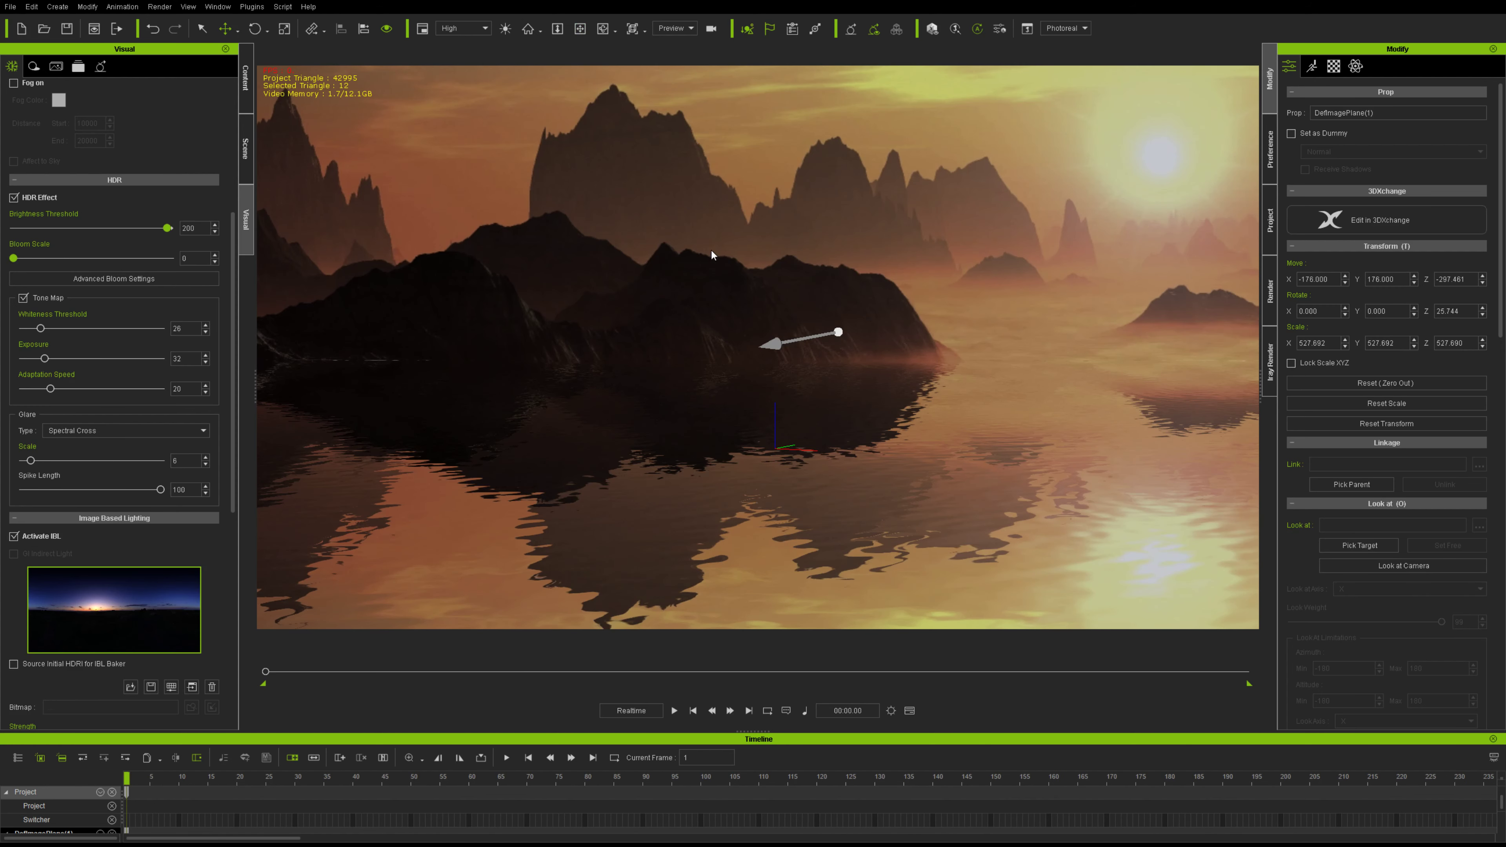
pyautogui.keyDown('alt'); pyautogui.moveTo(713, 251); pyautogui.dragTo(711, 317, button='right'); pyautogui.keyUp('alt')
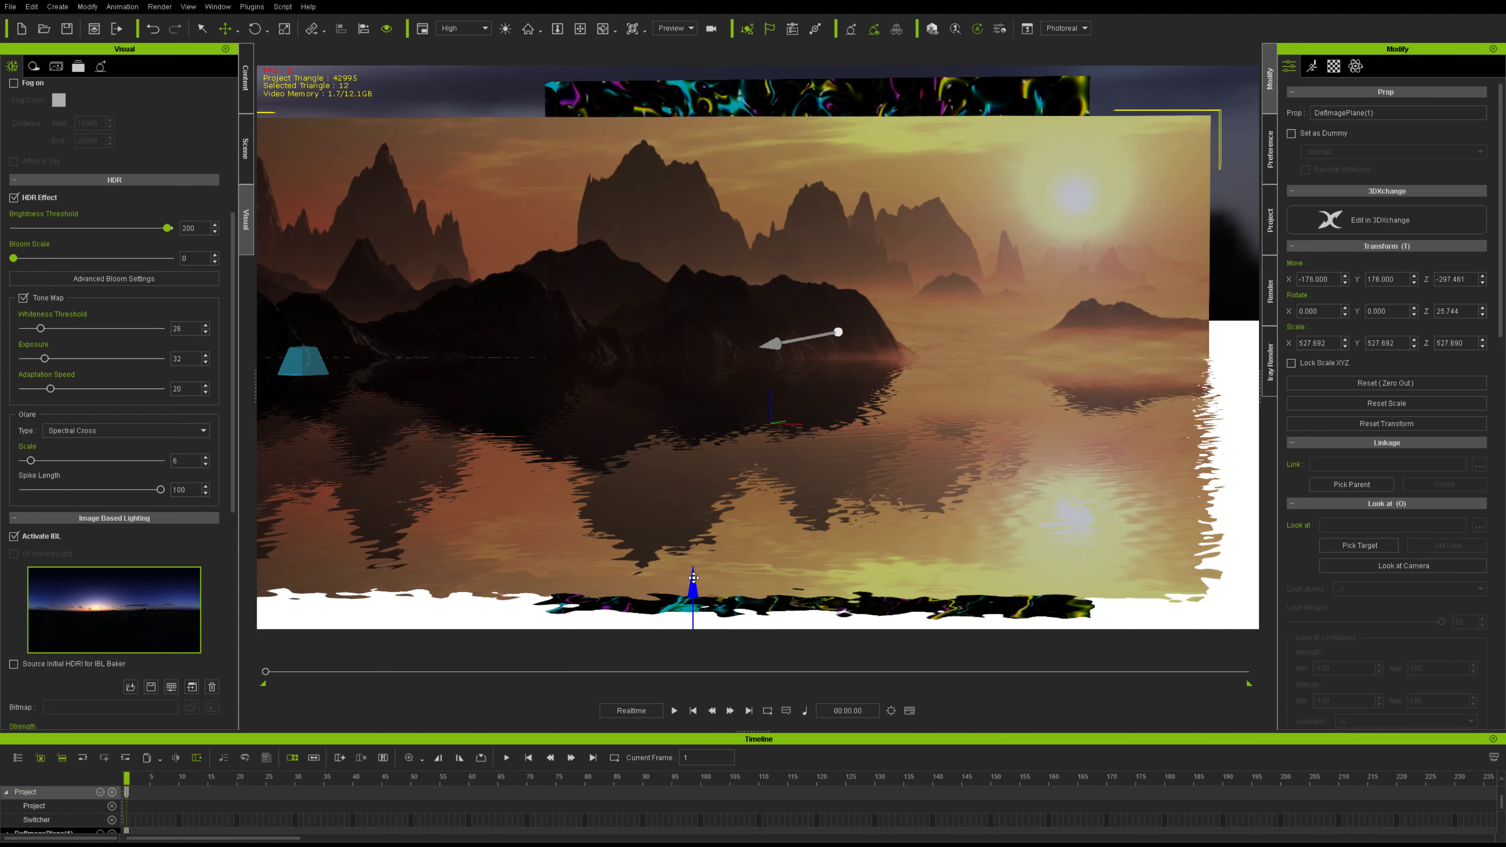
pyautogui.moveTo(693, 578); pyautogui.dragTo(696, 530)
pyautogui.keyDown('alt'); pyautogui.moveTo(715, 454); pyautogui.dragTo(711, 440, button='right'); pyautogui.keyUp('alt')
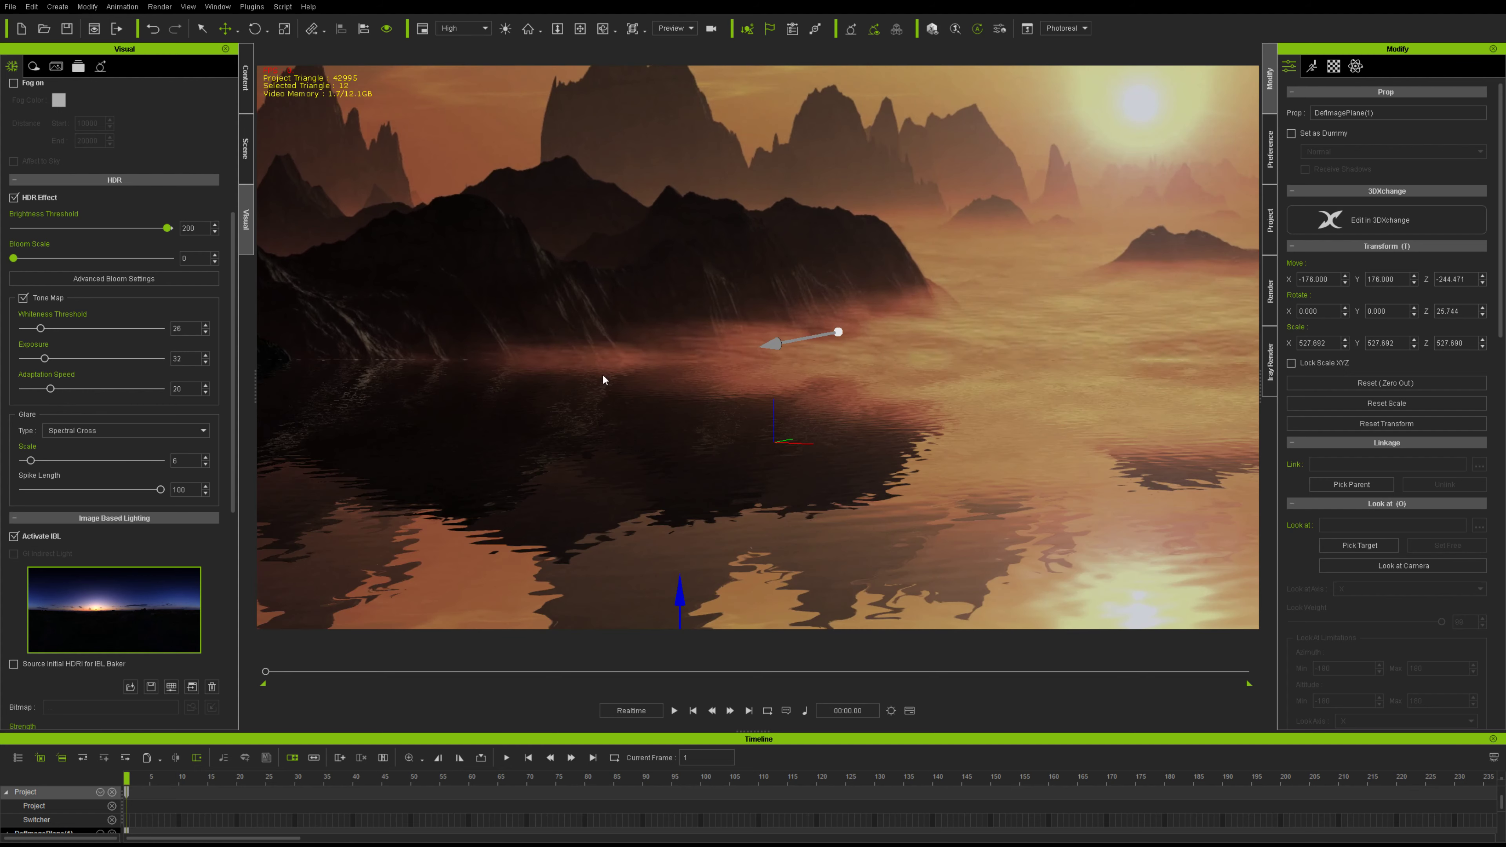
pyautogui.click(674, 712)
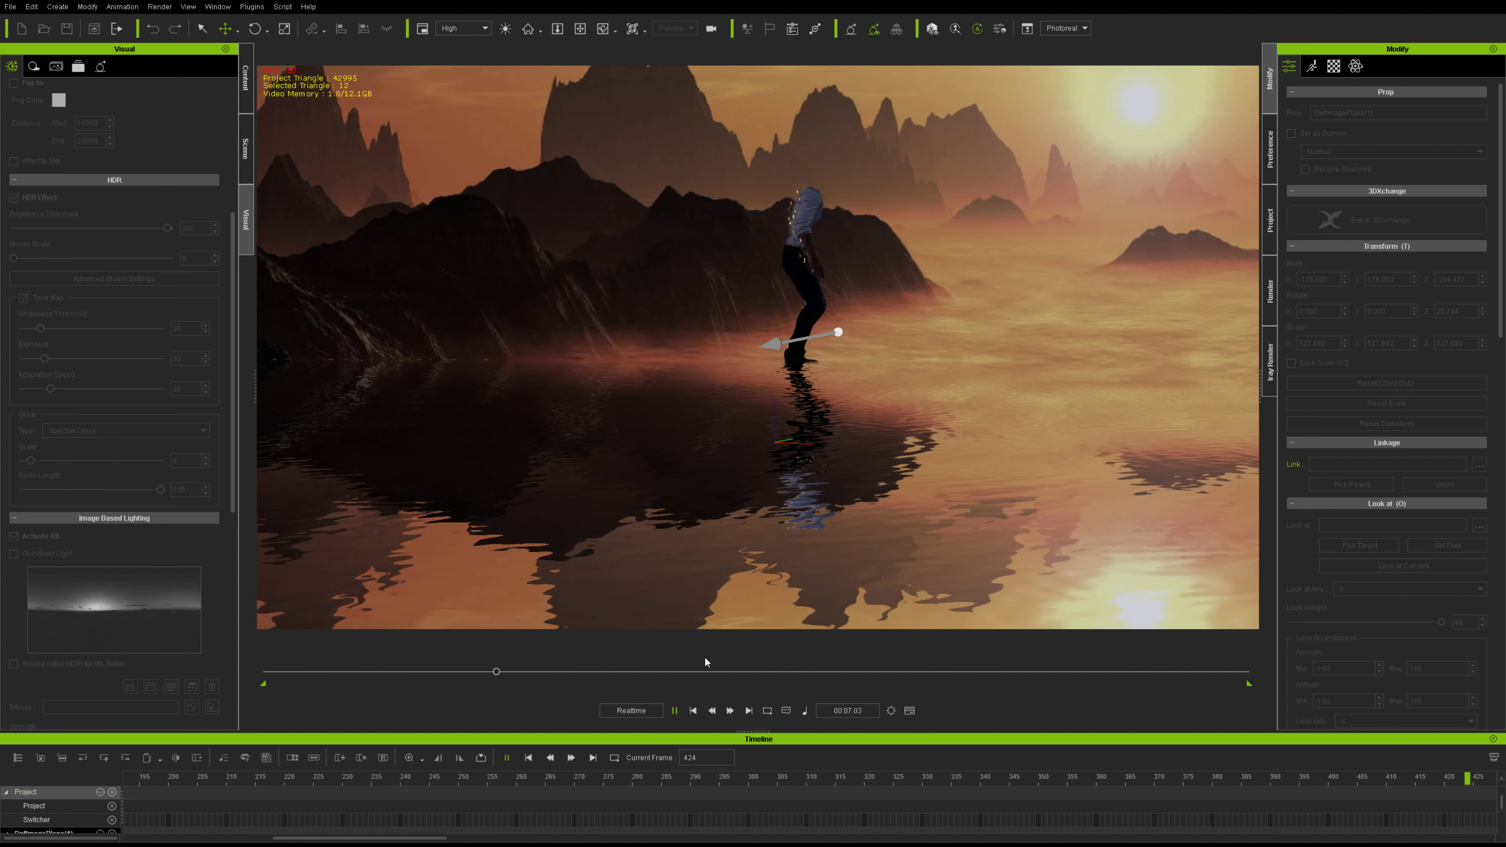
pyautogui.click(710, 710)
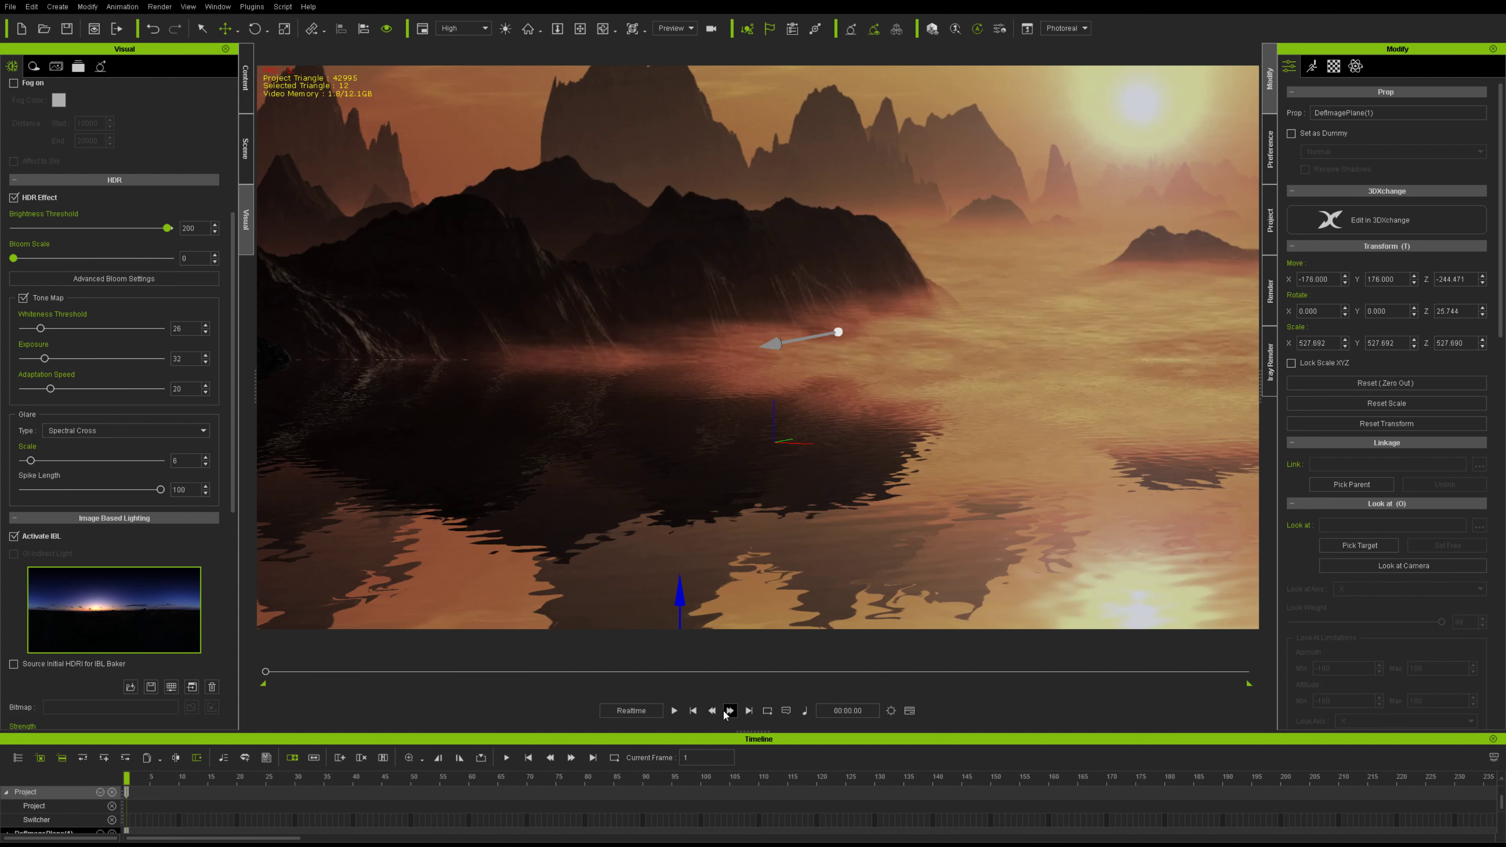
pyautogui.click(674, 710)
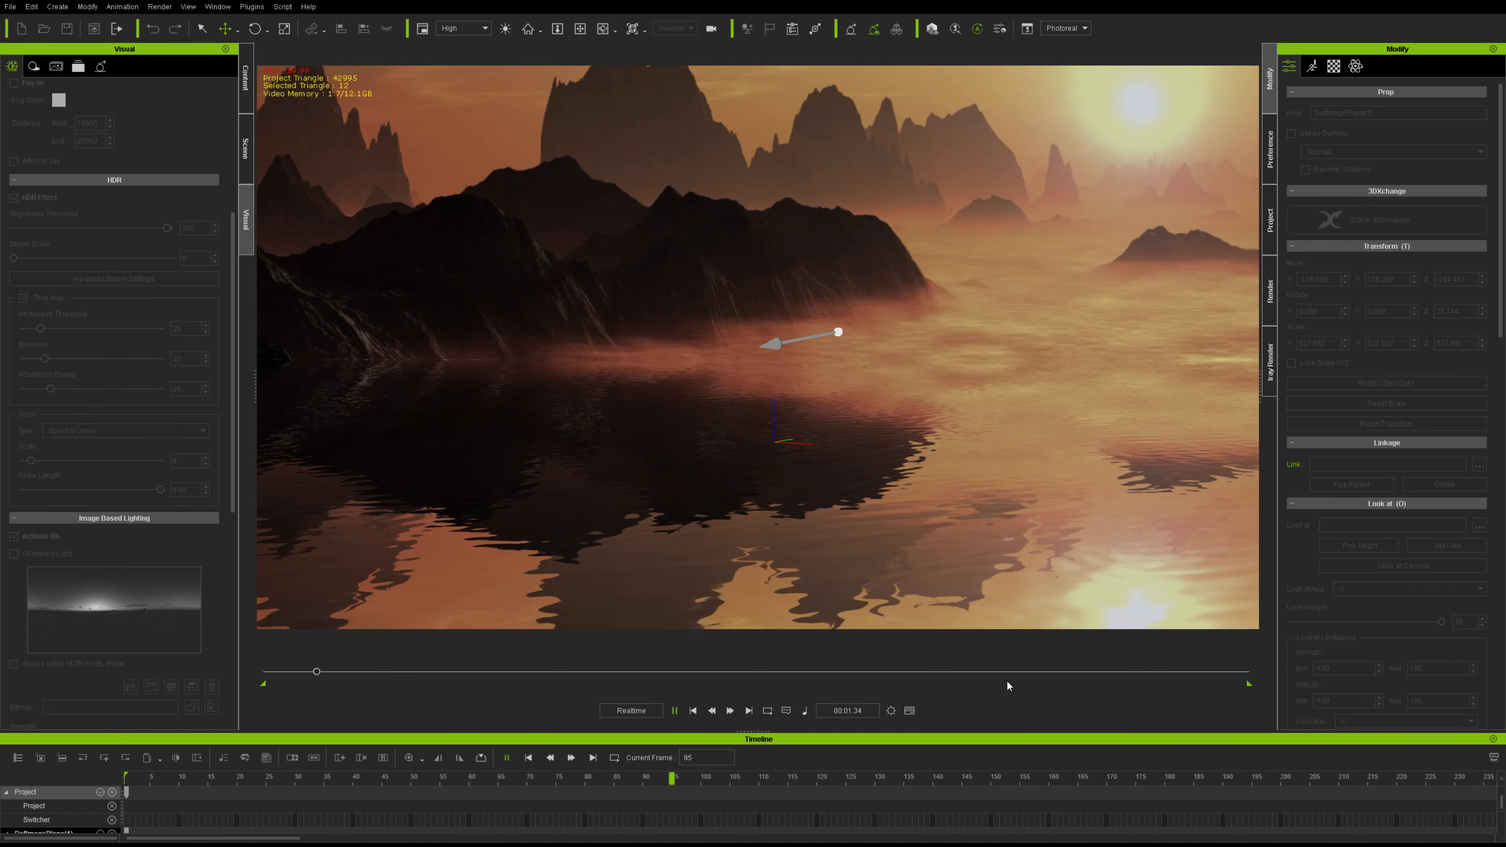
pyautogui.click(692, 711)
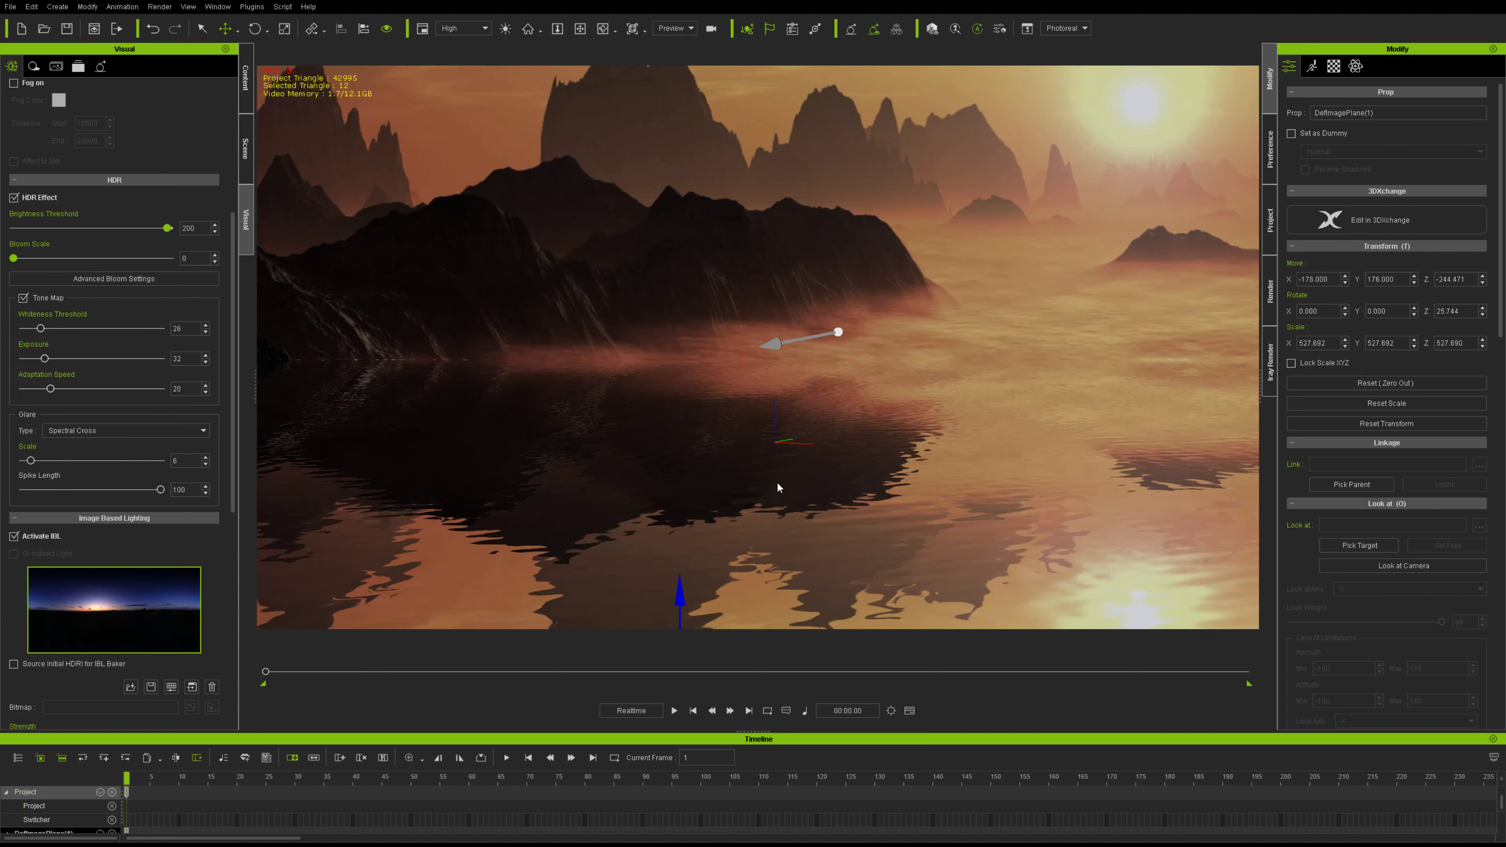
# Lower the sunset image plane to about Z -321.2, preview the avatar's reflection in playback, and return to the first frame.
pyautogui.scroll(-2, 784, 466)
pyautogui.moveTo(686, 557); pyautogui.dragTo(691, 636)
pyautogui.scroll(5, 761, 509)
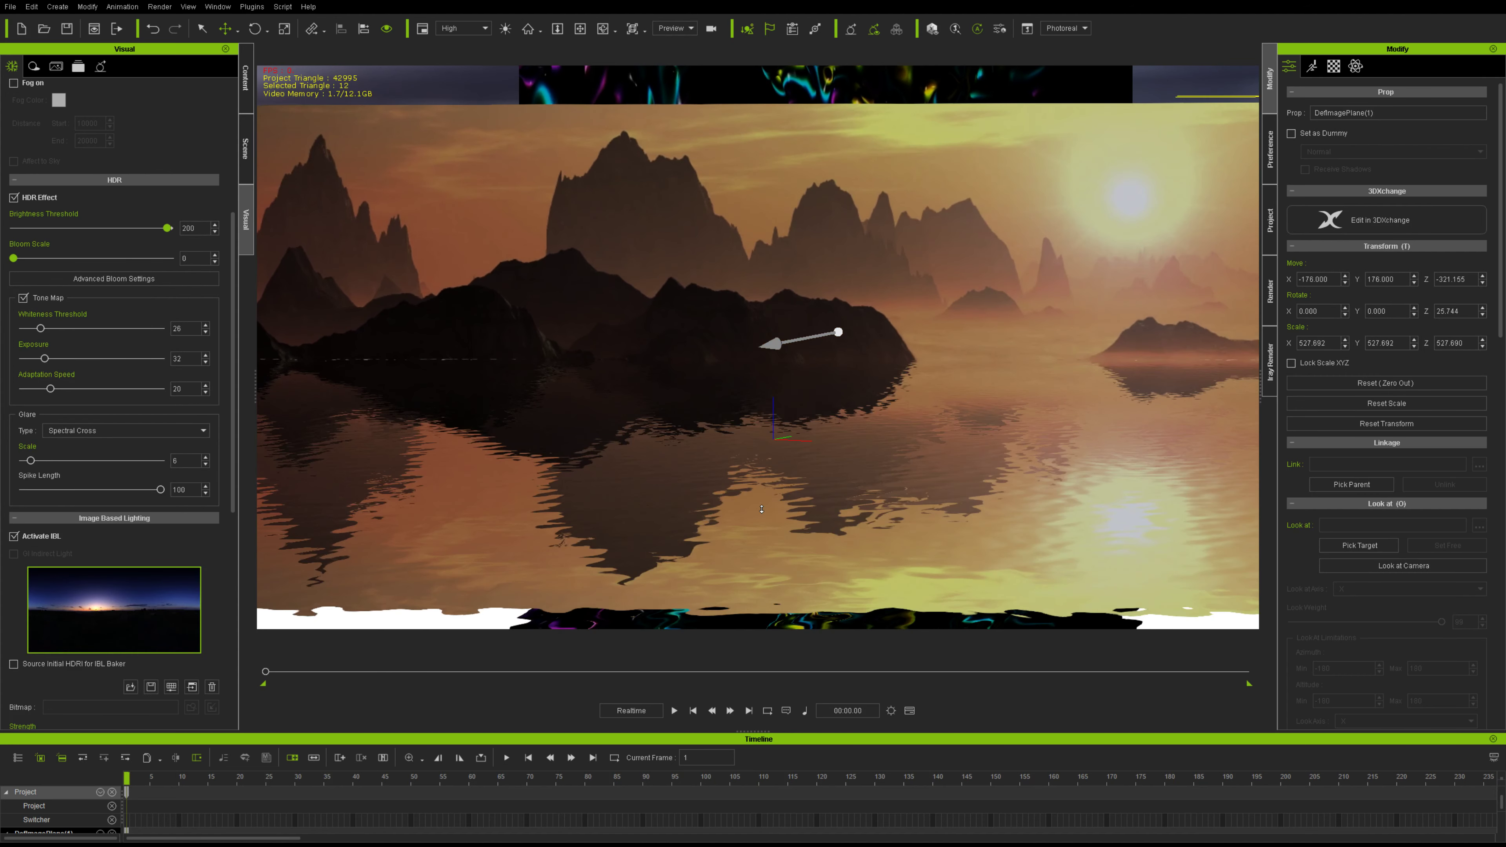
pyautogui.scroll(1, 762, 509)
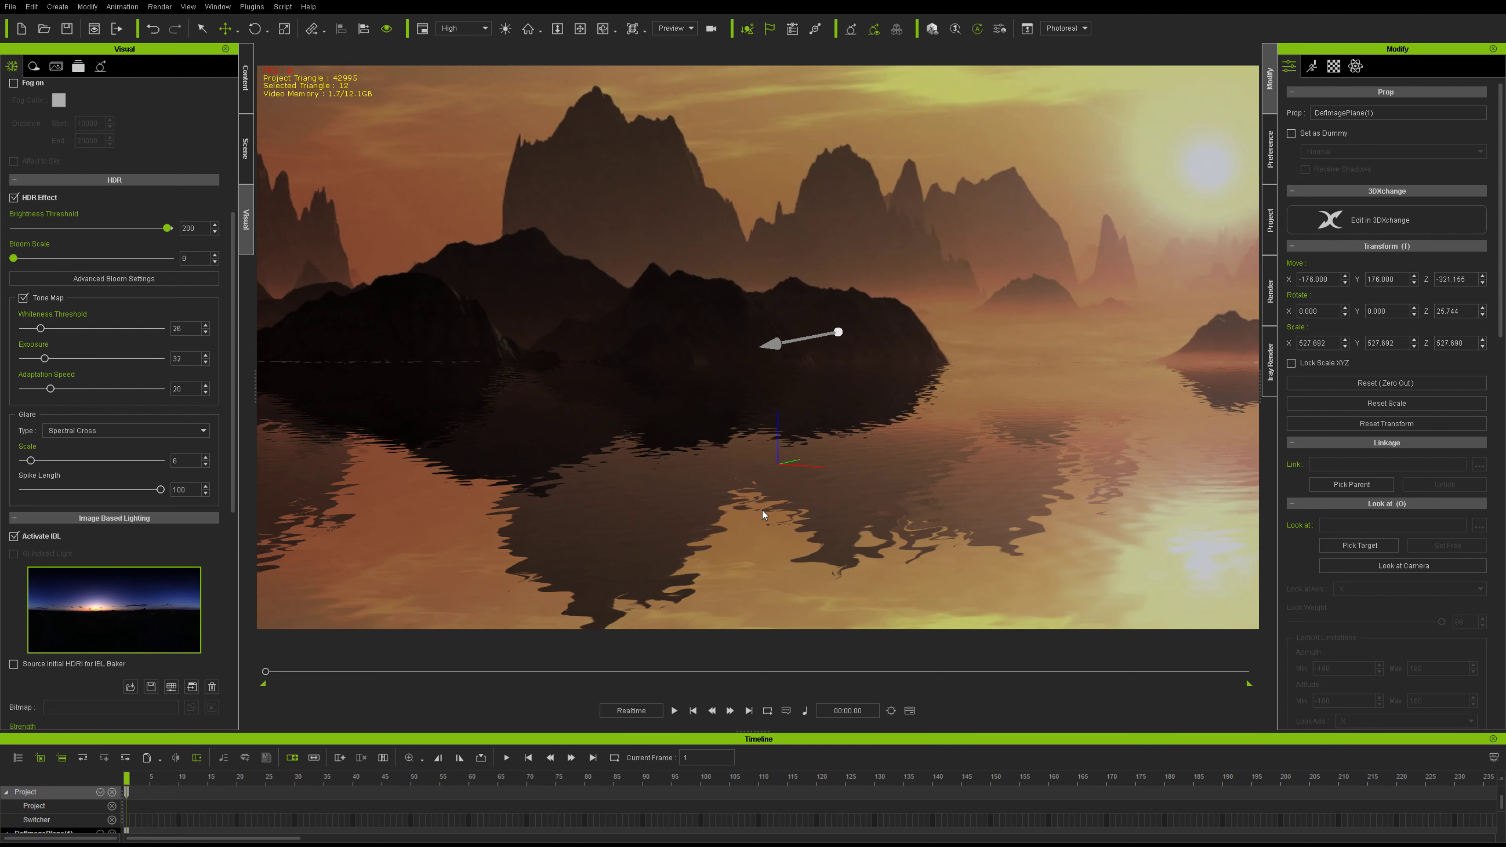
pyautogui.click(674, 711)
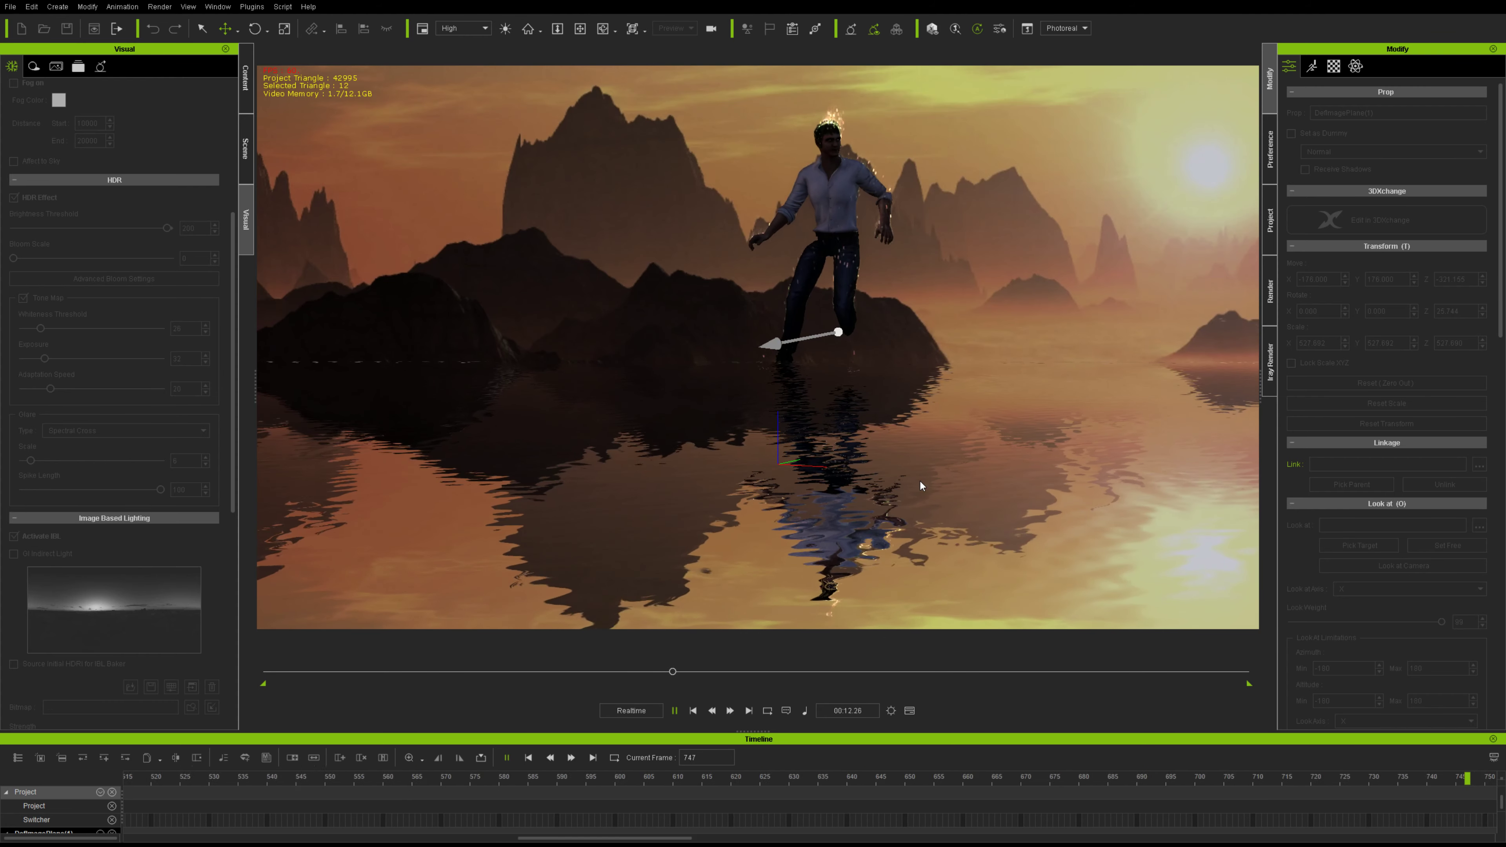
pyautogui.click(693, 709)
# Delete the avatar from the scene.
pyautogui.click(245, 148)
pyautogui.click(98, 116)
pyautogui.press('Delete')
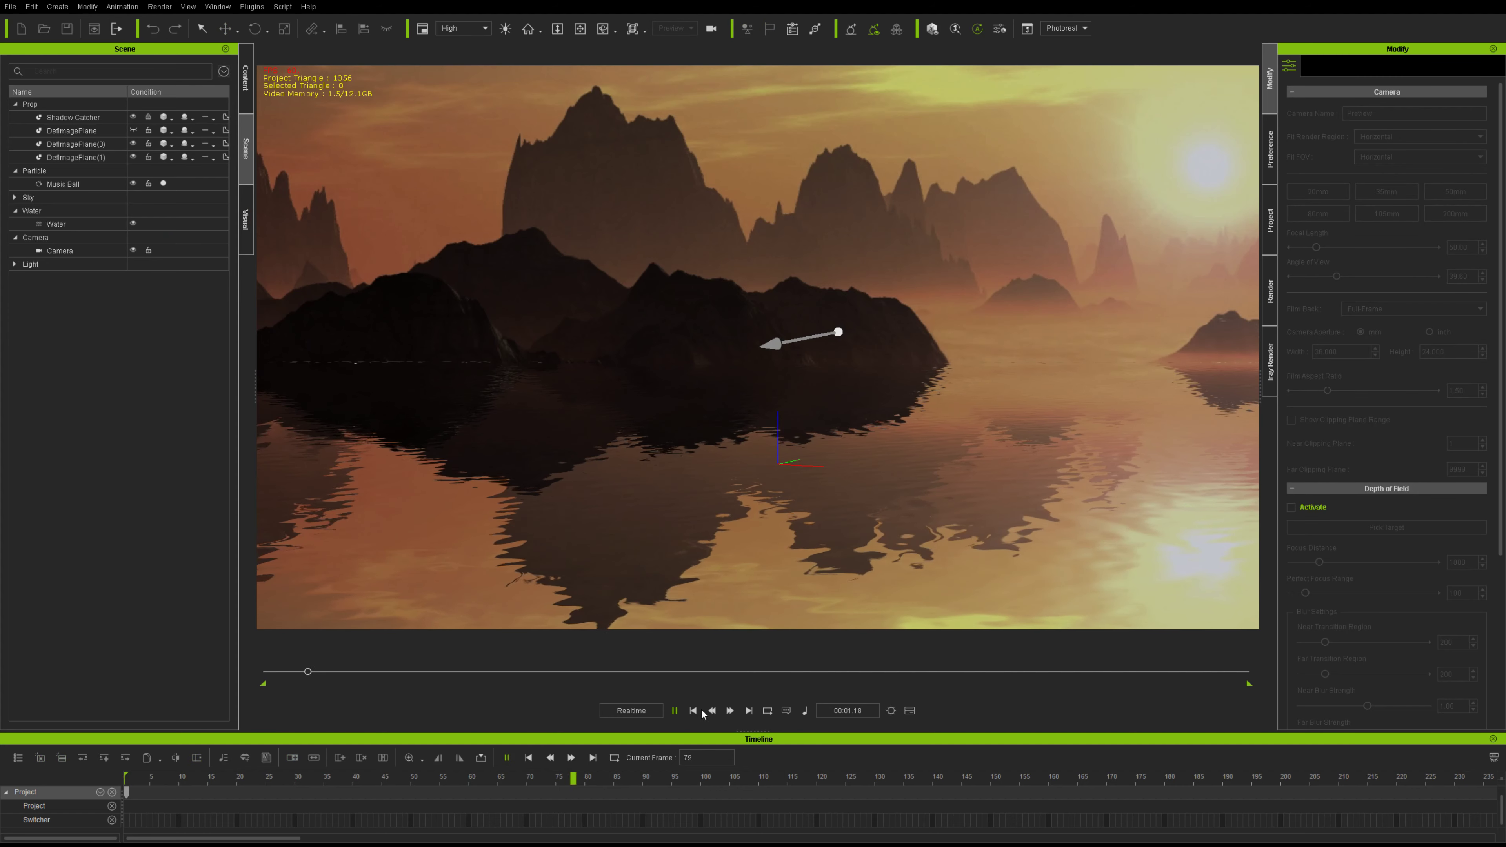
# Set the HDR tone map's whiteness threshold to 141 and its exposure to 28.
pyautogui.click(247, 226)
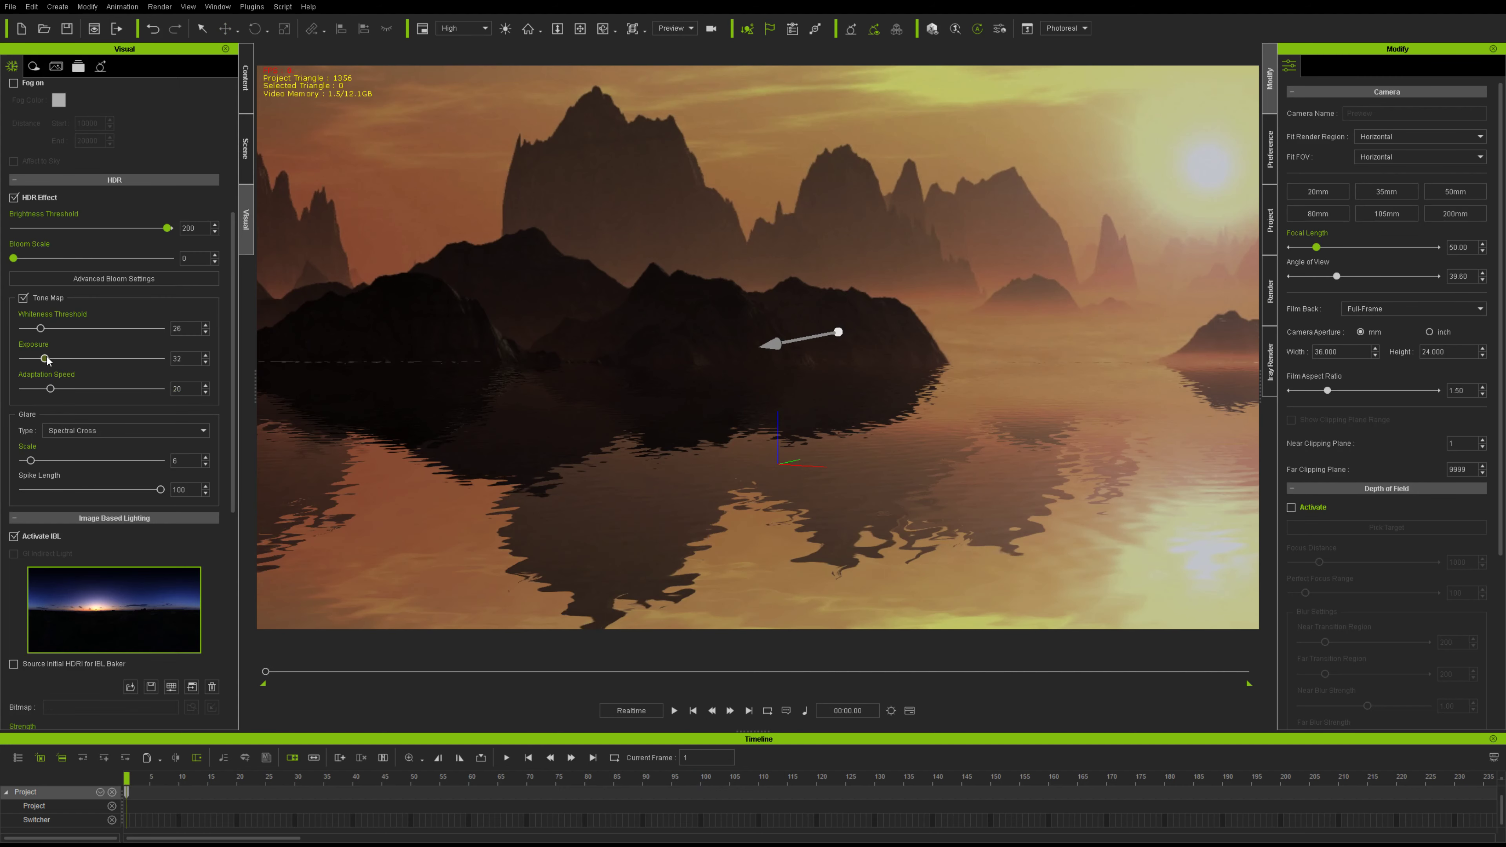
pyautogui.moveTo(40, 331)
pyautogui.mouseDown()
pyautogui.moveTo(113, 336)
pyautogui.moveTo(32, 360)
pyautogui.moveTo(48, 360)
pyautogui.mouseUp()
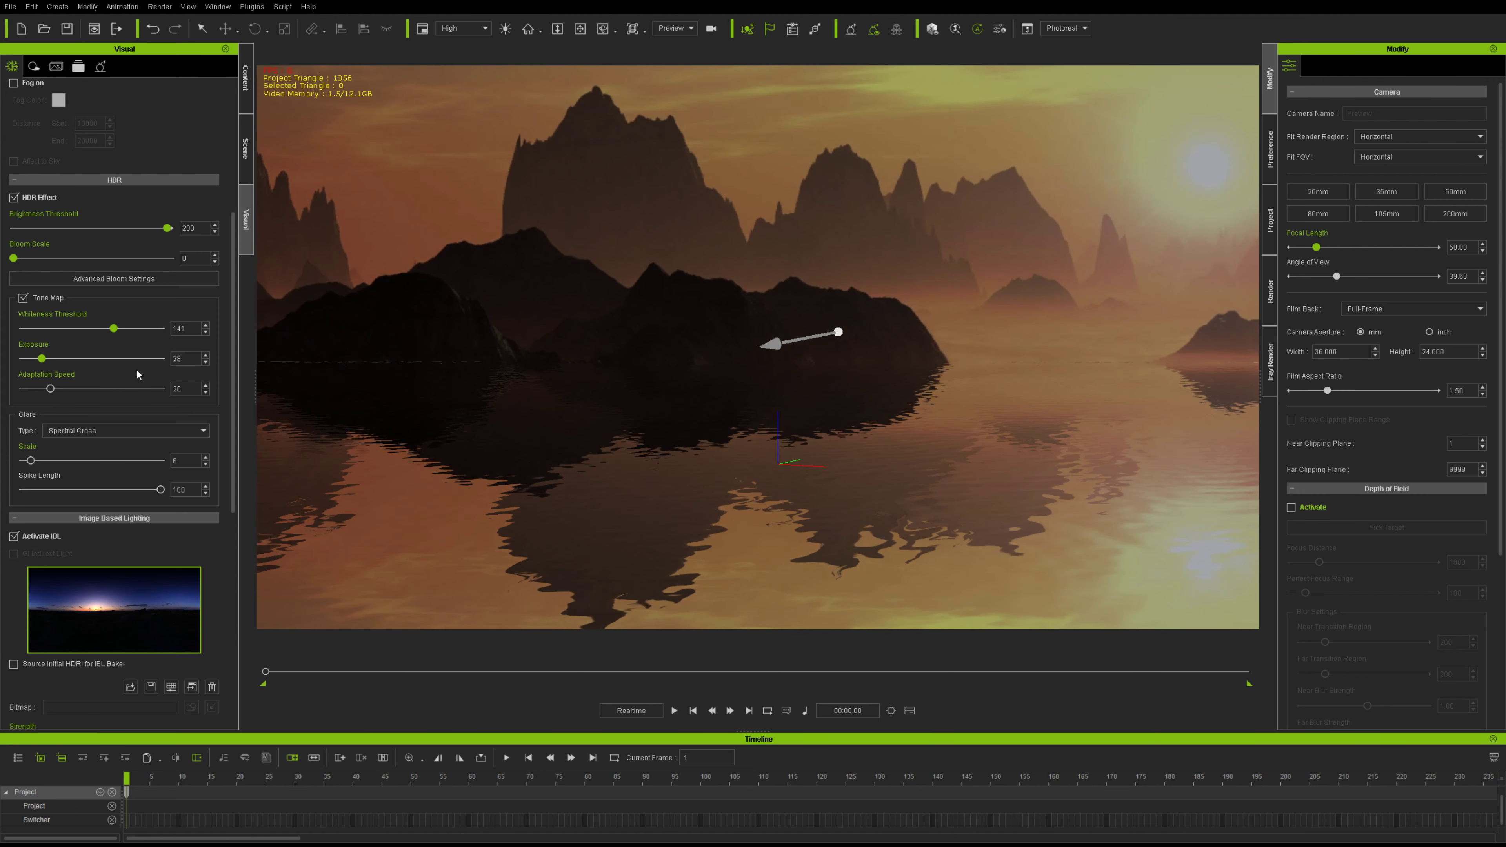
# Make the sun glow by setting the HDR bloom scale to 43 and the brightness threshold to 52.
pyautogui.moveTo(14, 260); pyautogui.dragTo(40, 261)
pyautogui.moveTo(80, 228)
pyautogui.mouseDown()
pyautogui.moveTo(43, 229)
pyautogui.moveTo(55, 231)
pyautogui.mouseUp()
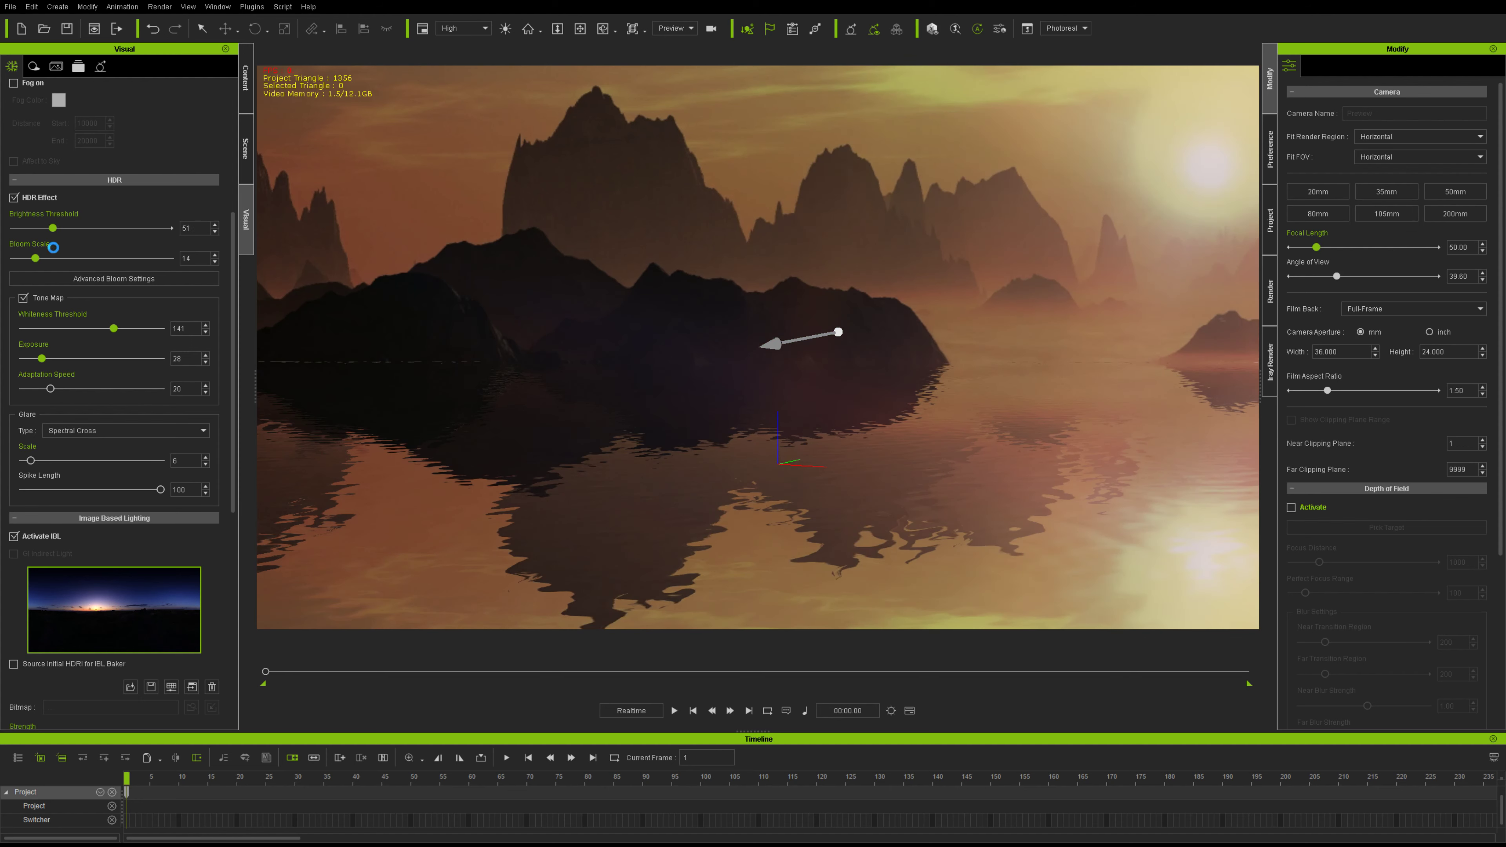
pyautogui.moveTo(33, 261); pyautogui.dragTo(83, 279)
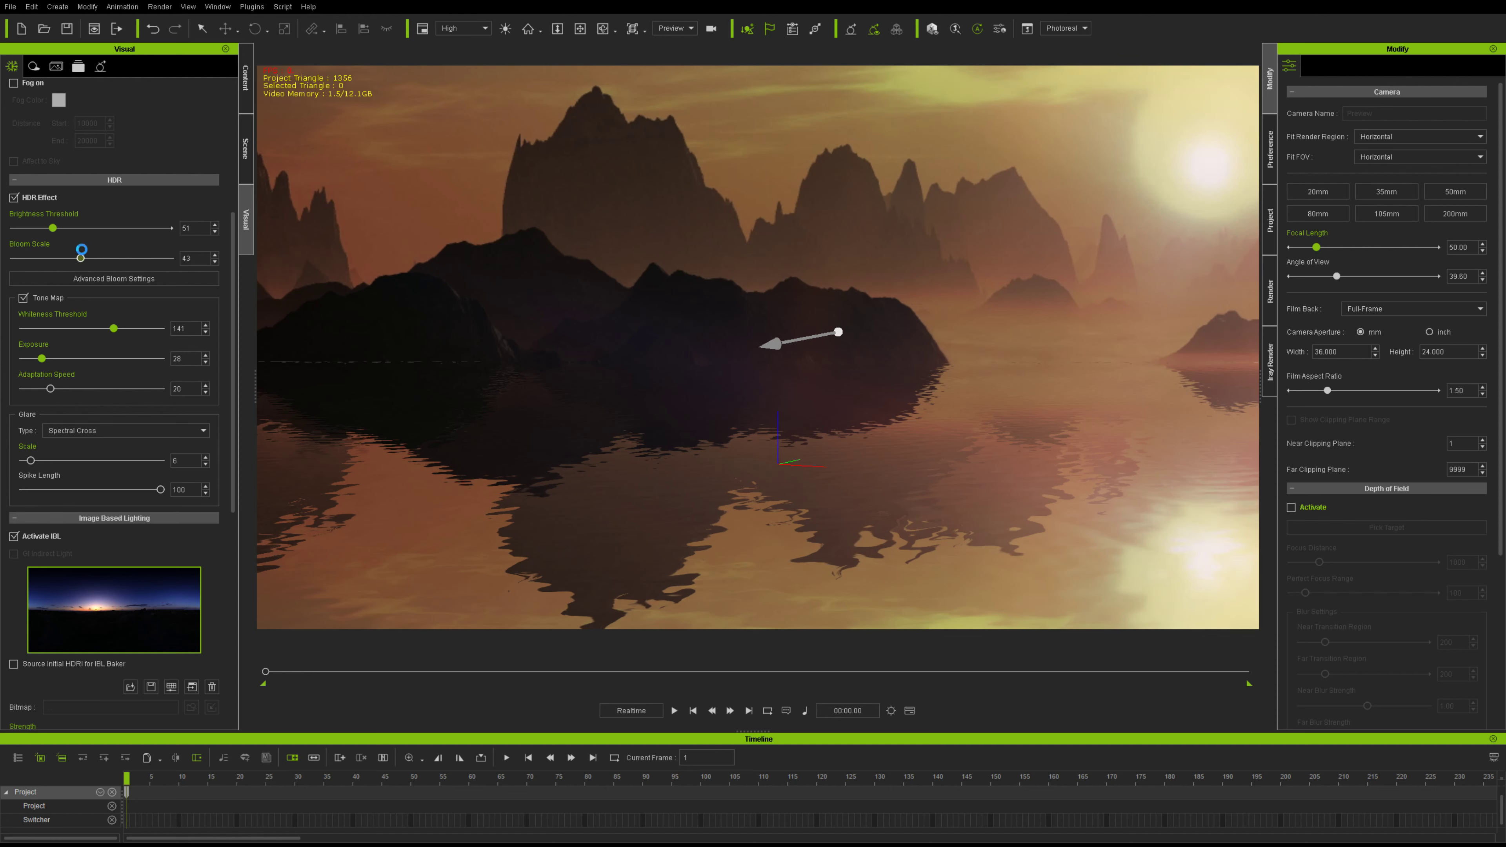
pyautogui.moveTo(53, 229); pyautogui.dragTo(55, 233)
pyautogui.click(215, 231)
pyautogui.click(214, 232)
pyautogui.rightClick(218, 222)
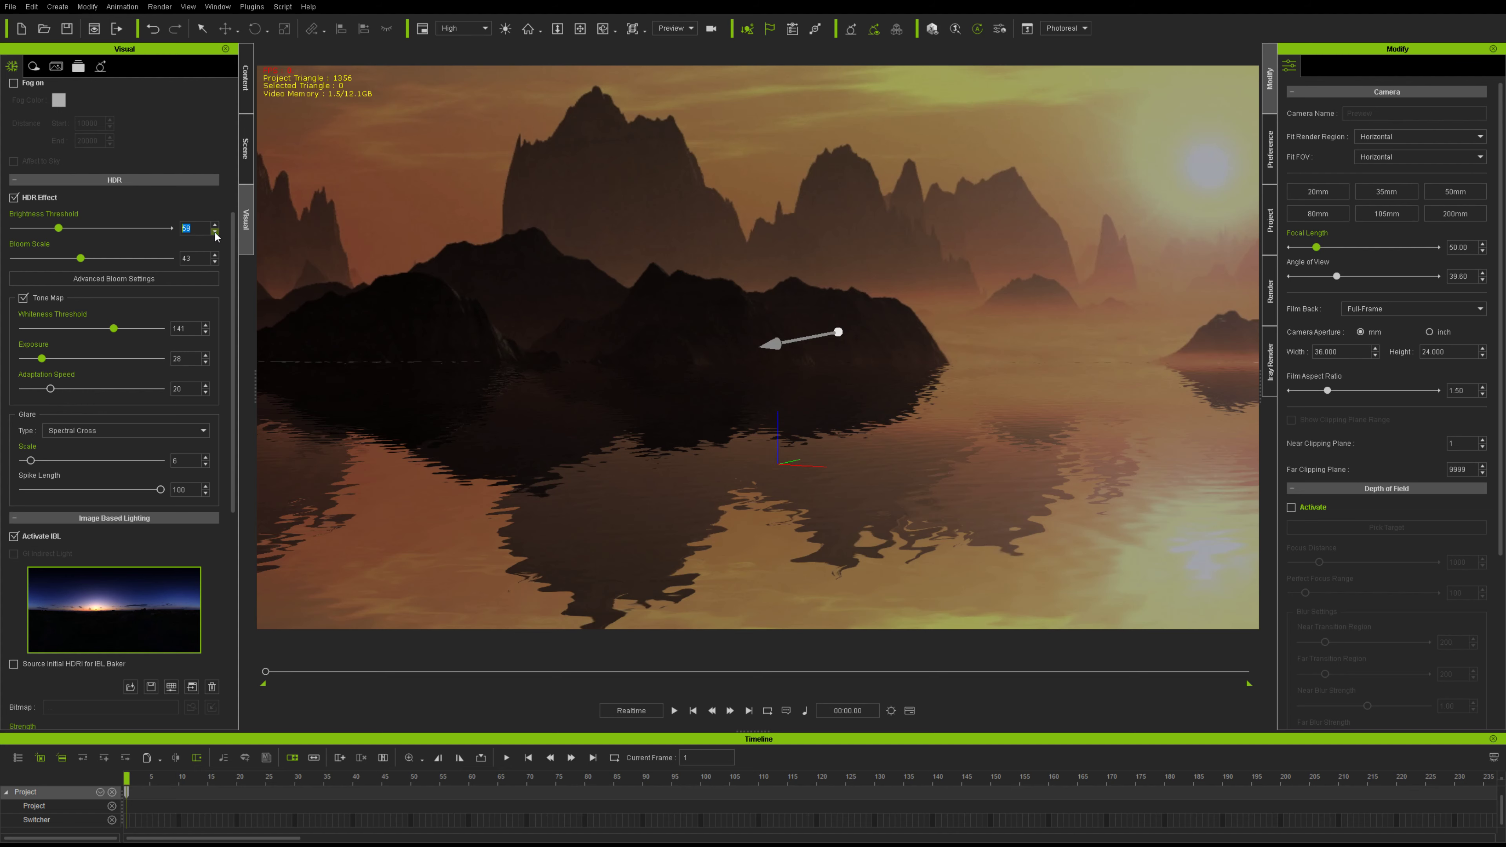
pyautogui.moveTo(57, 228); pyautogui.dragTo(56, 229)
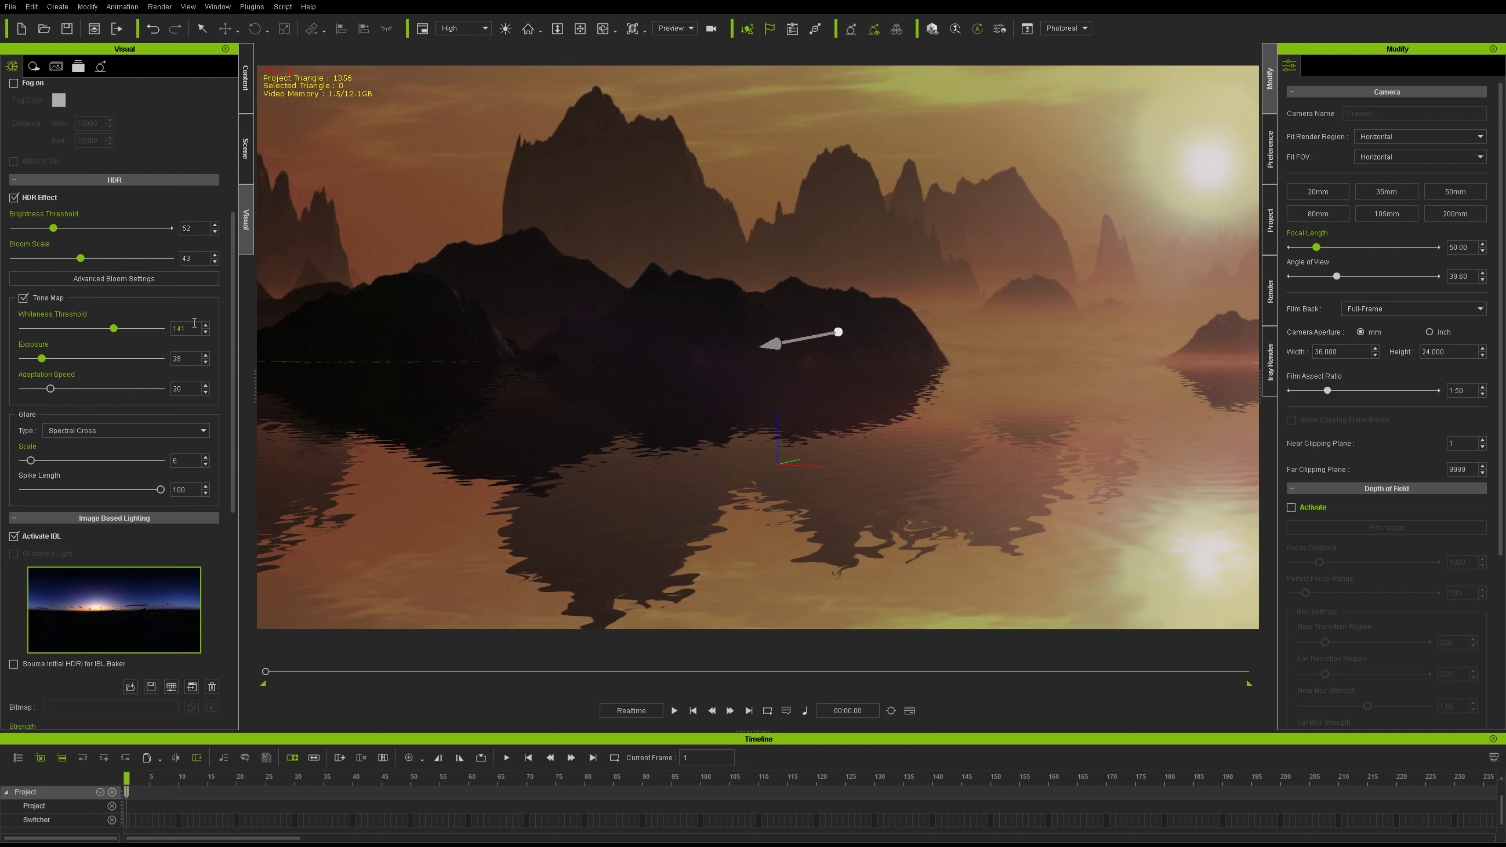
# Set the image-based lighting strength to 204.
pyautogui.scroll(-3, 110, 490)
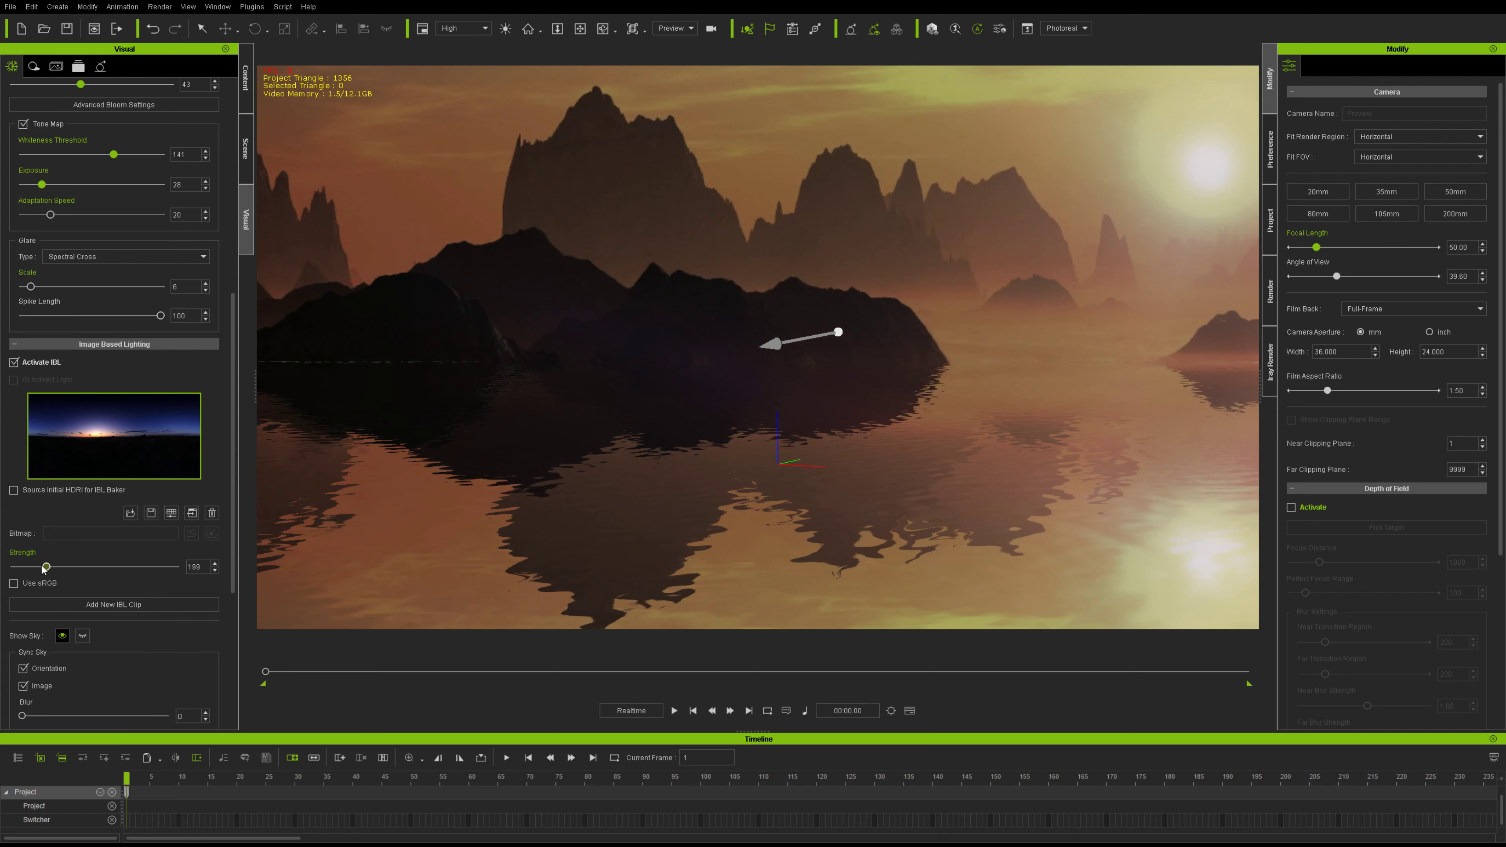
pyautogui.moveTo(46, 566)
pyautogui.mouseDown()
pyautogui.moveTo(15, 566)
pyautogui.moveTo(46, 566)
pyautogui.mouseUp()
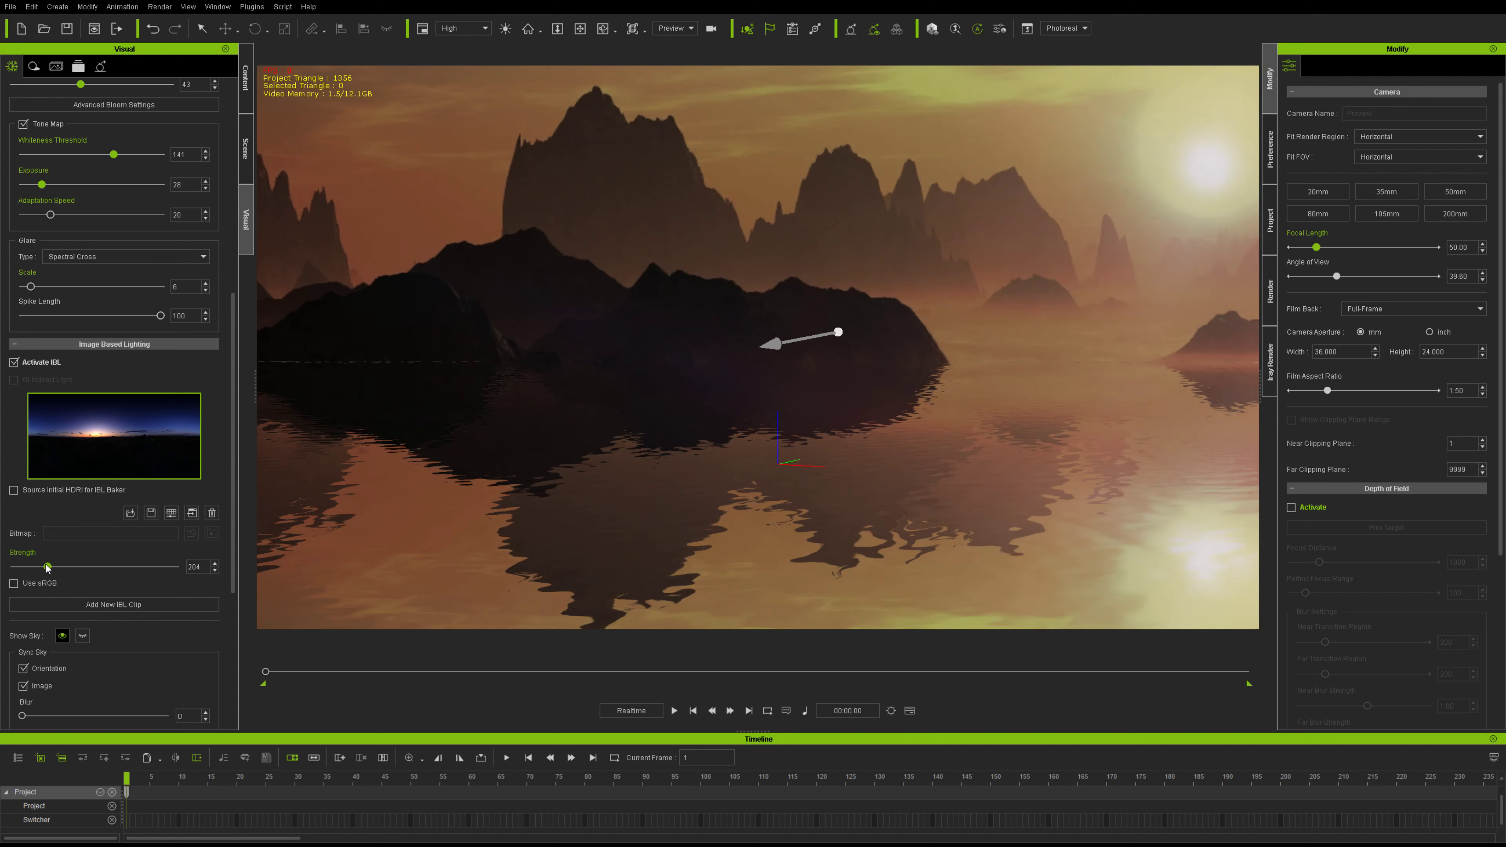